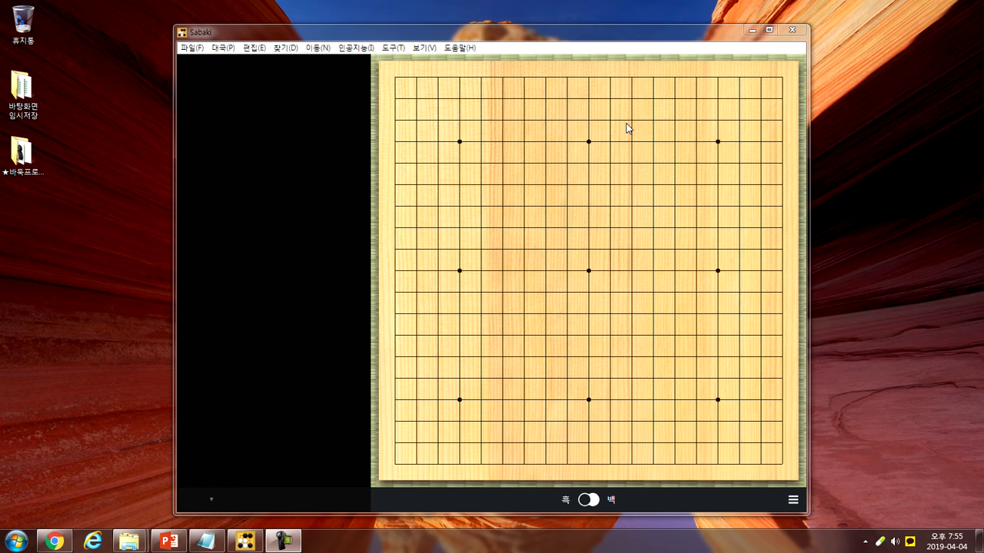
Look over the available commands and open the preferences (환경 설정).
{"action": "left_click", "coordinate": [194, 47]}
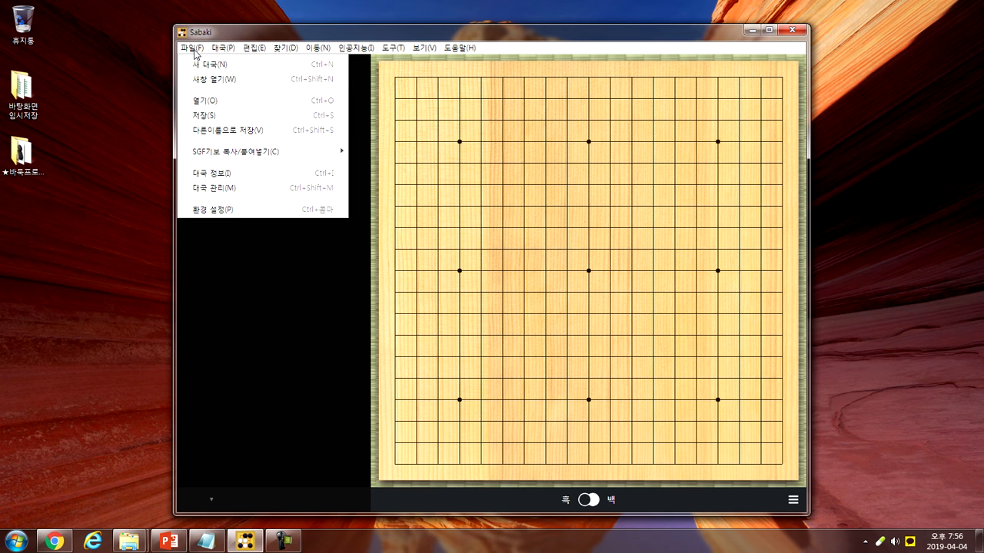
{"action": "mouse_move", "coordinate": [256, 50]}
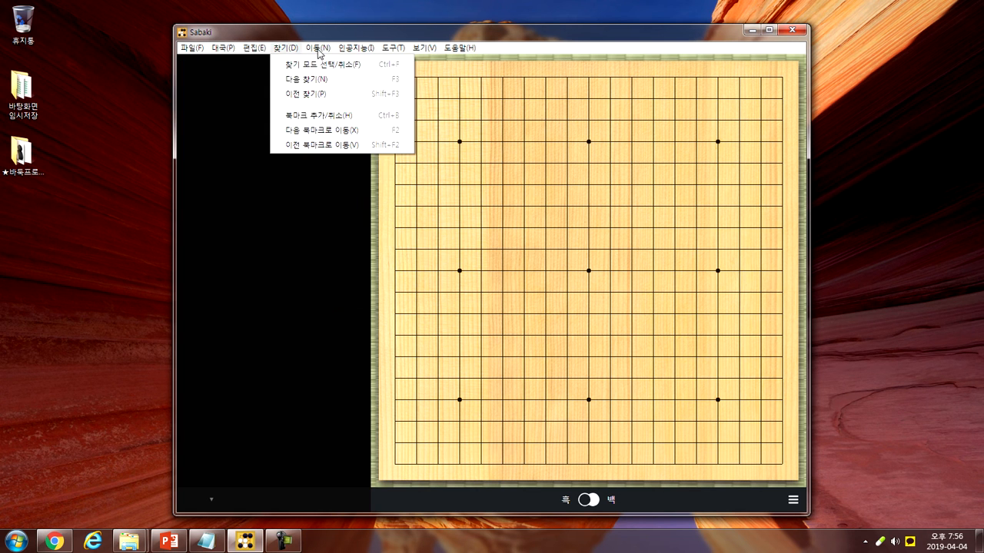
{"action": "mouse_move", "coordinate": [443, 54]}
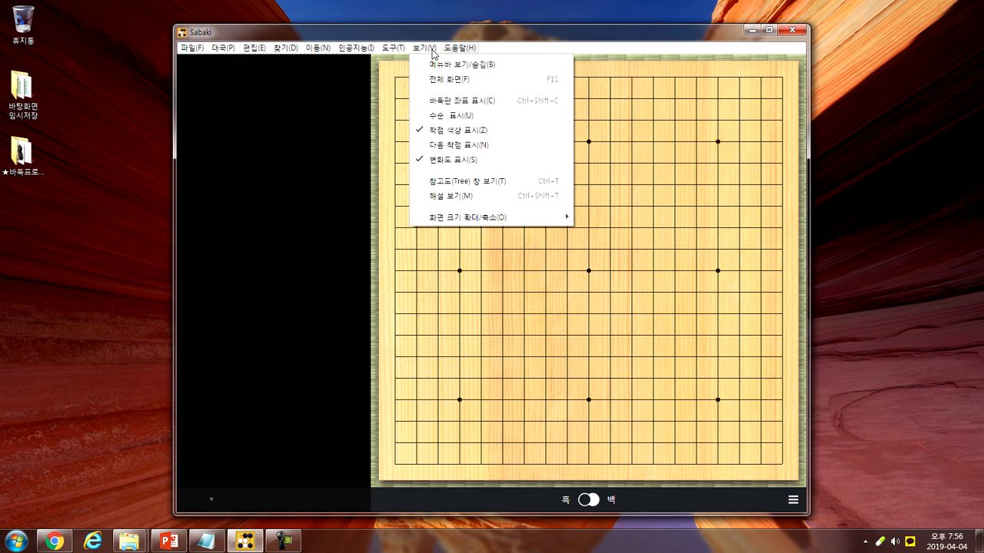
{"action": "mouse_move", "coordinate": [198, 48]}
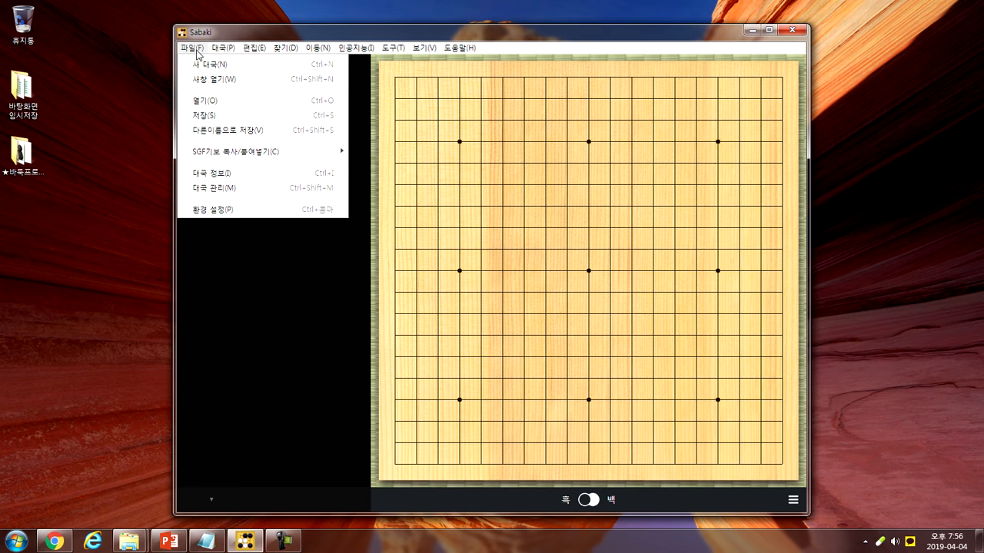
{"action": "left_click", "coordinate": [220, 210]}
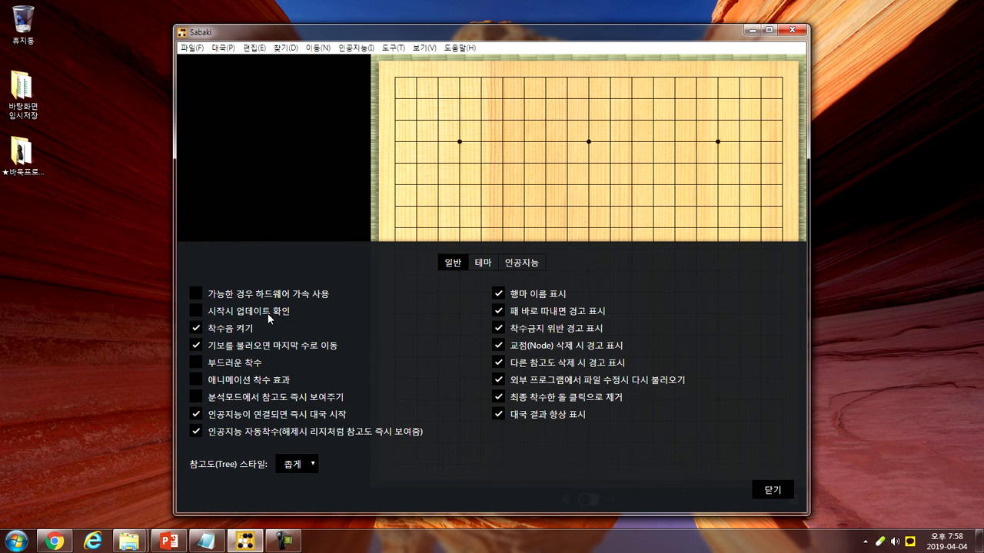
Check for a program update (업데이트 확인).
{"action": "left_click", "coordinate": [459, 49]}
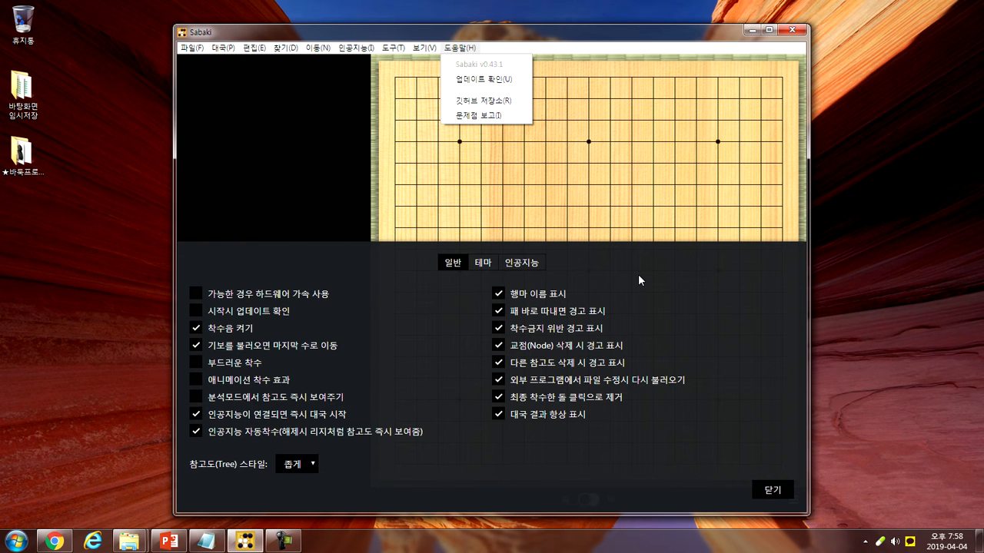
{"action": "left_click", "coordinate": [485, 82]}
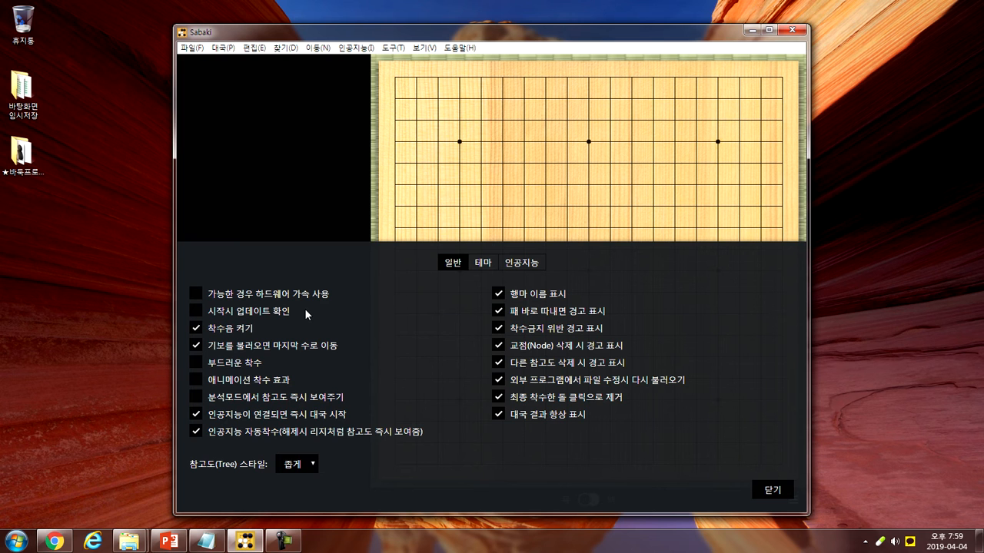
{"action": "left_click", "coordinate": [464, 48]}
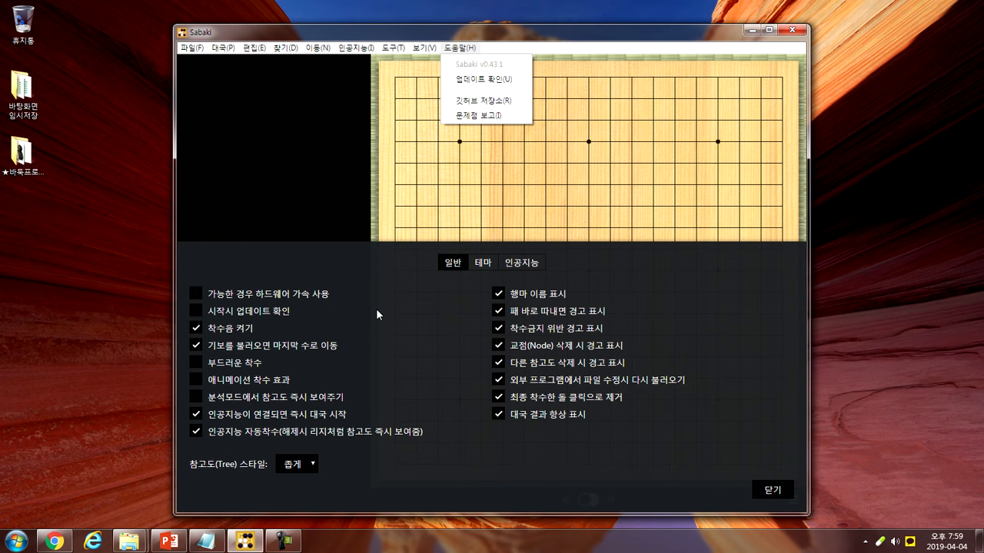
Turn off the stone placement sound (착수음 켜기) and close both the pop-up advertisement and the preferences.
{"action": "left_click", "coordinate": [196, 329]}
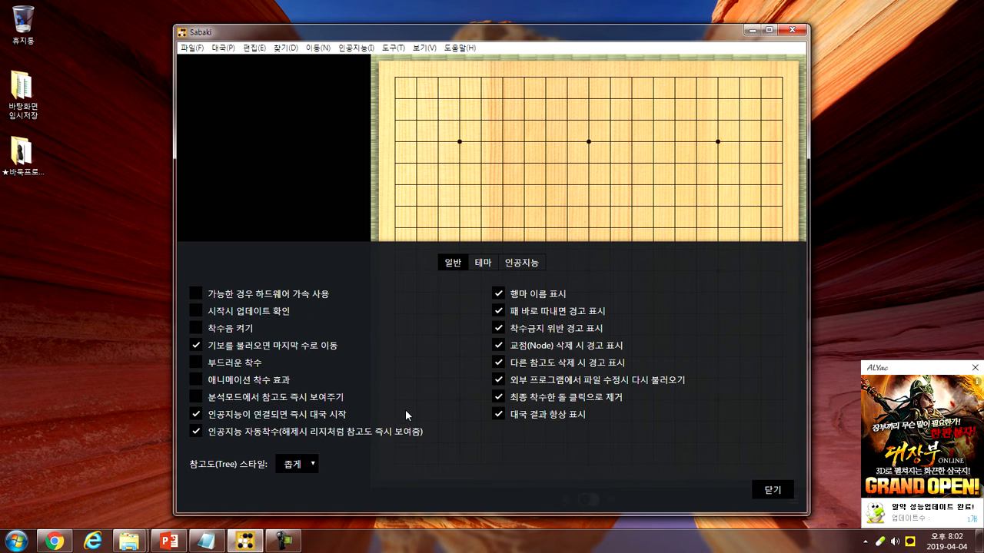
{"action": "left_click", "coordinate": [973, 365]}
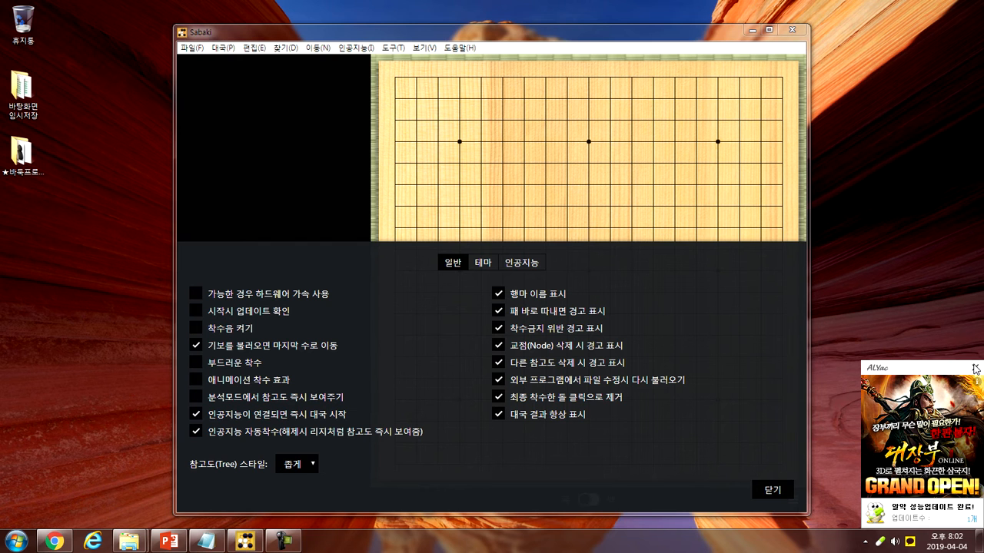
{"action": "left_click", "coordinate": [974, 367]}
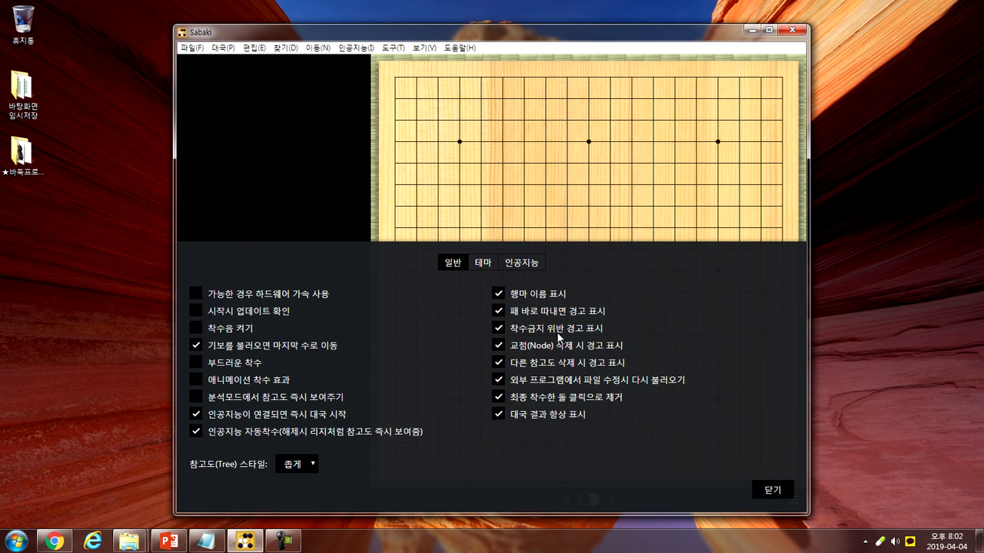
{"action": "left_click", "coordinate": [773, 492]}
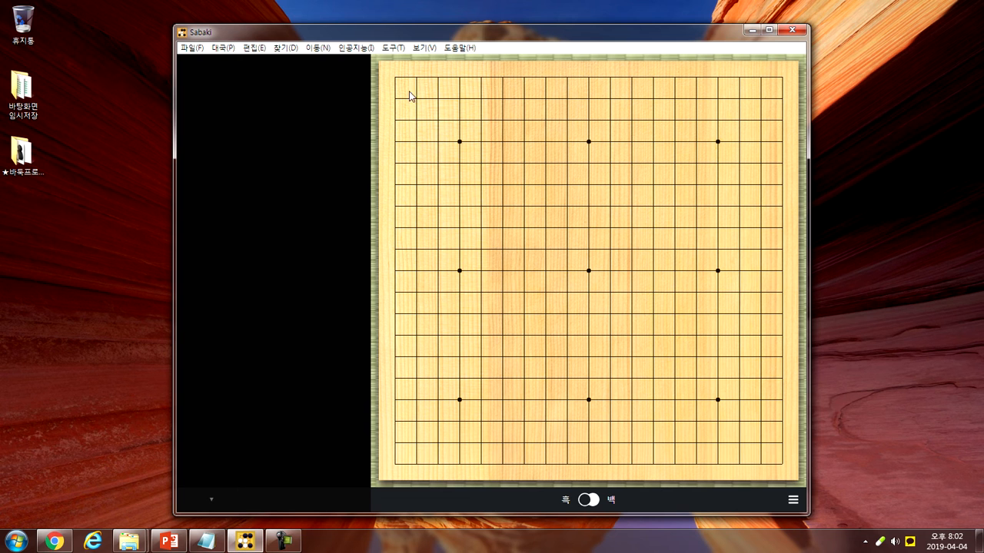
Open the setup for a new game (새 대국).
{"action": "left_click", "coordinate": [222, 48]}
{"action": "mouse_move", "coordinate": [194, 52]}
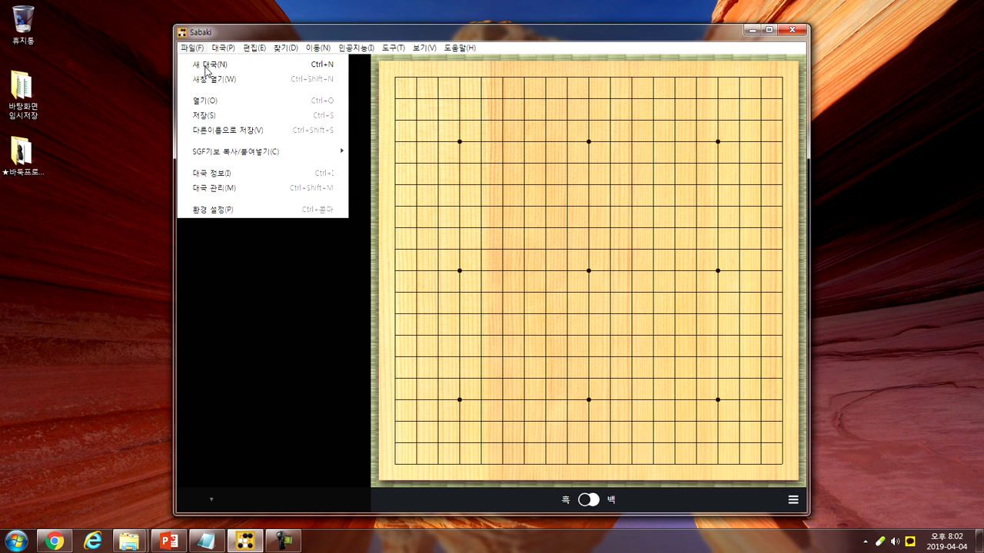
{"action": "left_click", "coordinate": [204, 66]}
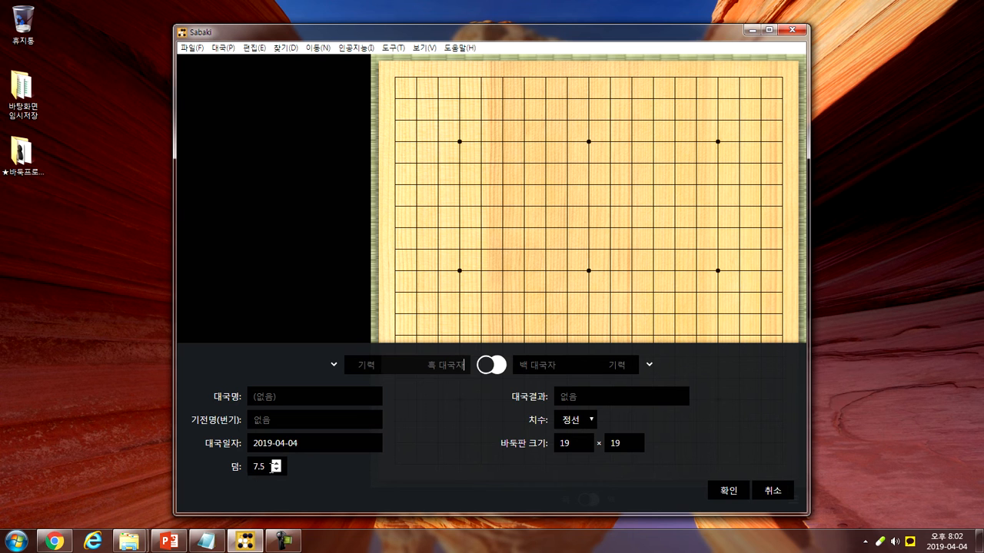
Set the new game's komi (덤) to 0, and restore it to 7.5.
{"action": "left_click", "coordinate": [267, 466]}
{"action": "left_click_drag", "start_coordinate": [266, 467], "coordinate": [247, 468]}
{"action": "type", "text": "0"}
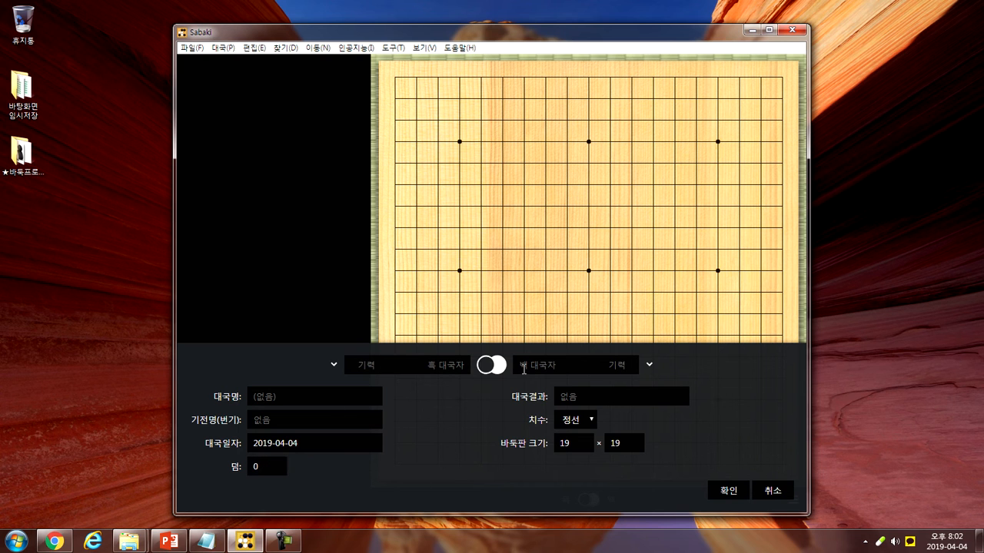
{"action": "left_click_drag", "start_coordinate": [265, 468], "coordinate": [246, 473]}
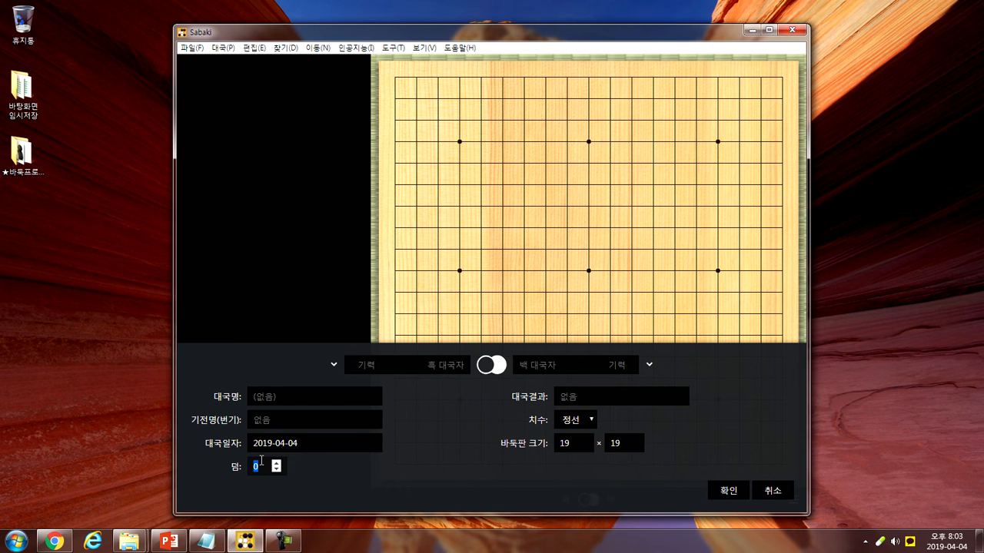
{"action": "type", "text": "7.5"}
{"action": "left_click", "coordinate": [434, 442]}
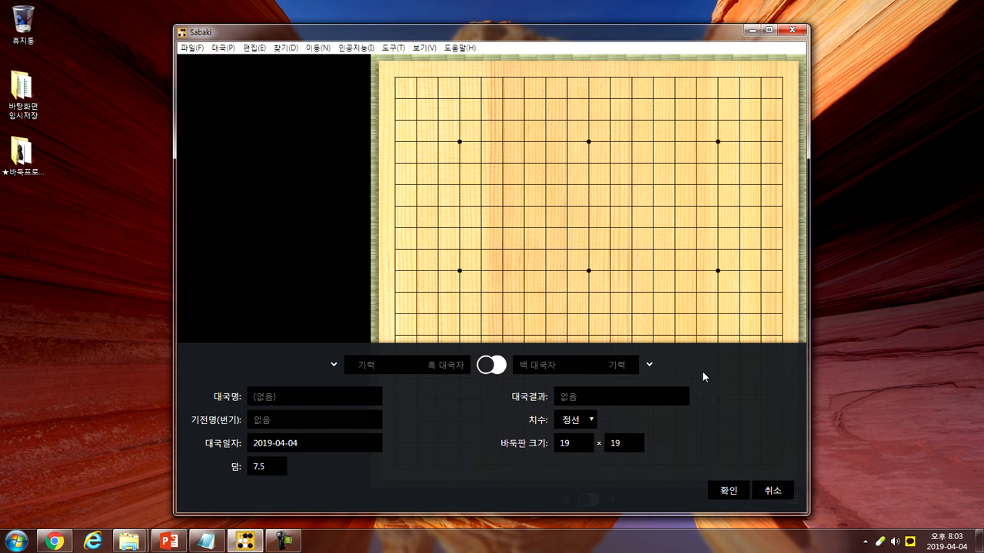
Step the komi (덤) down to 6.5 and back up to 7.5.
{"action": "left_click", "coordinate": [277, 471]}
{"action": "left_click", "coordinate": [277, 471]}
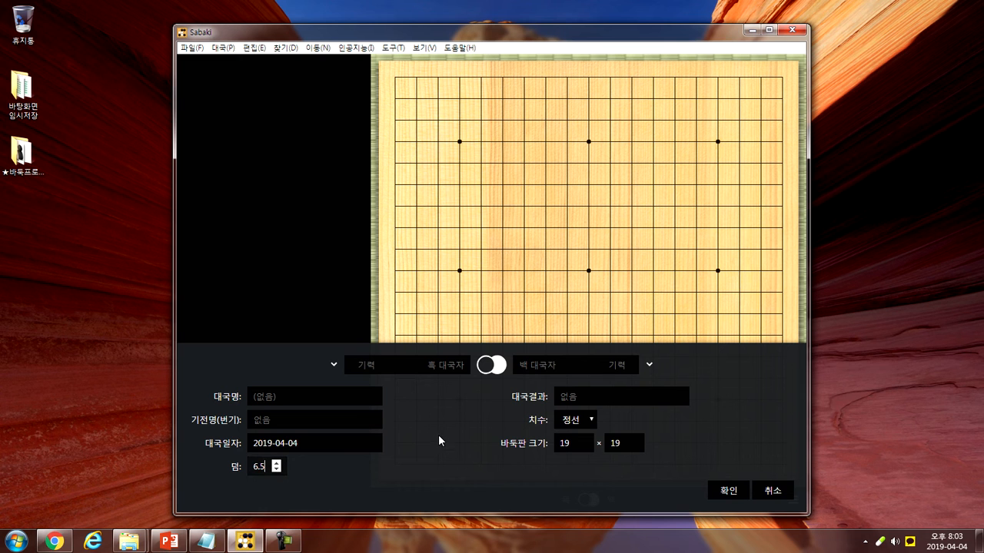
{"action": "left_click", "coordinate": [276, 463]}
Assign the engine 릴라제로(인간기보학습) as the white player and start the game.
{"action": "left_click", "coordinate": [649, 366]}
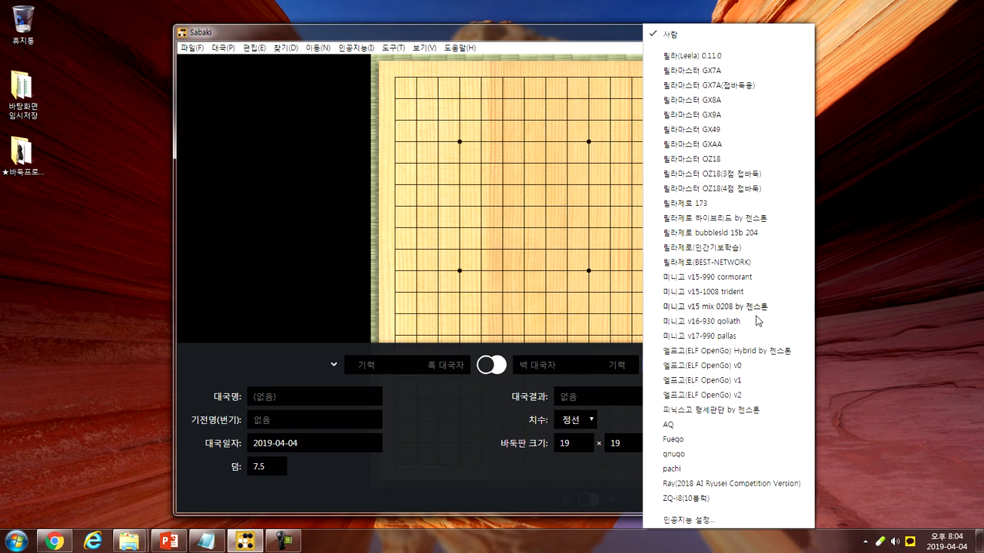
{"action": "left_click", "coordinate": [717, 248]}
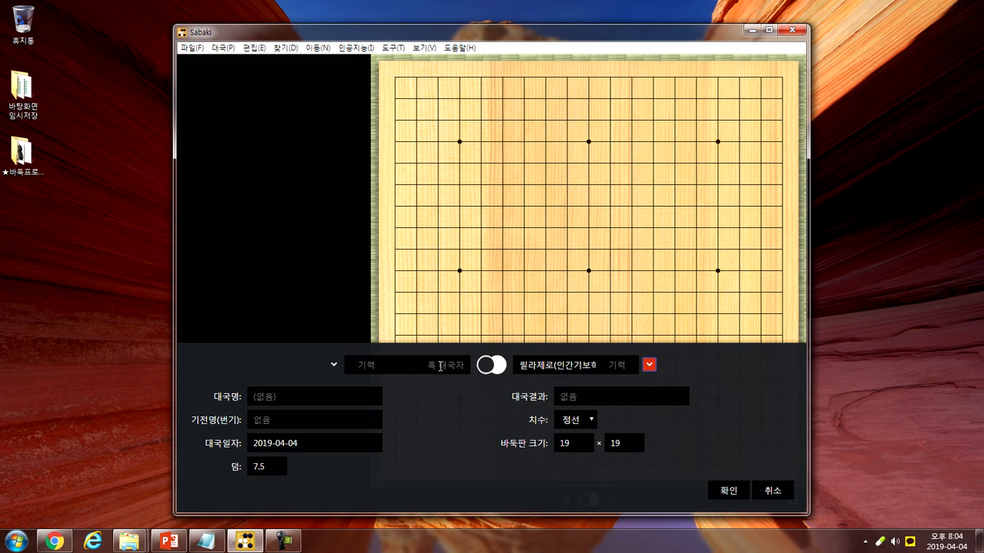
{"action": "left_click", "coordinate": [729, 491]}
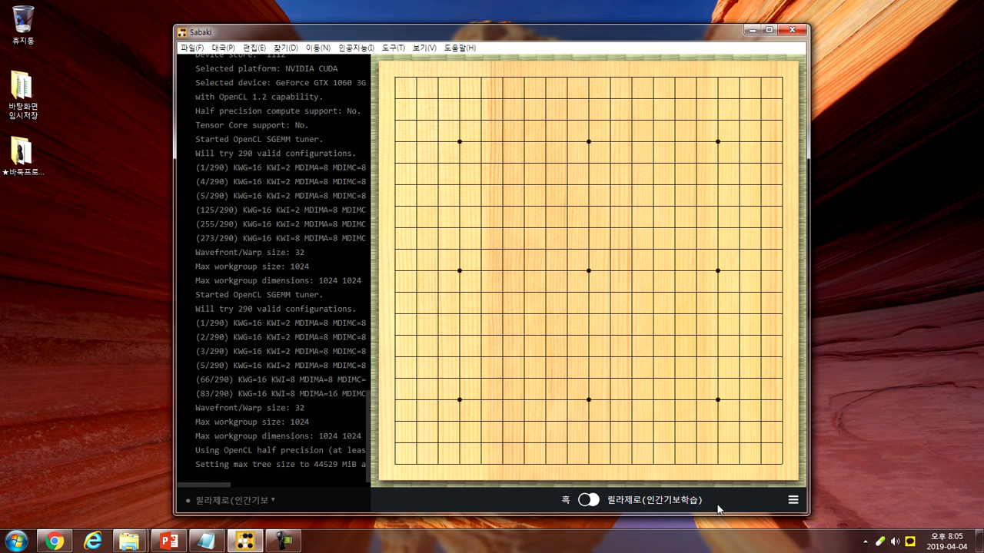
Place Black's first stone at Q16 and examine the engine's candidate variations in the GTP console.
{"action": "left_click", "coordinate": [717, 142]}
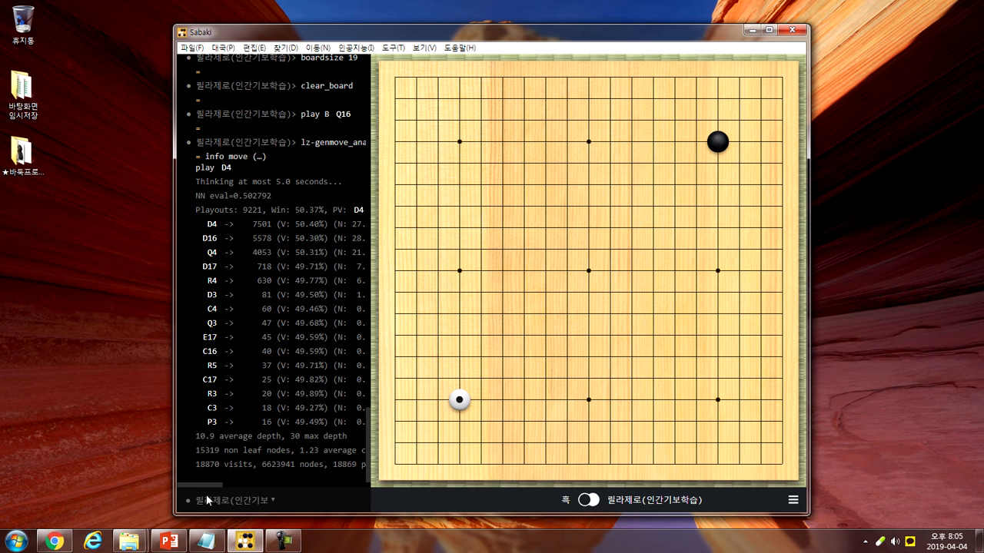
{"action": "left_click_drag", "start_coordinate": [202, 483], "coordinate": [240, 485]}
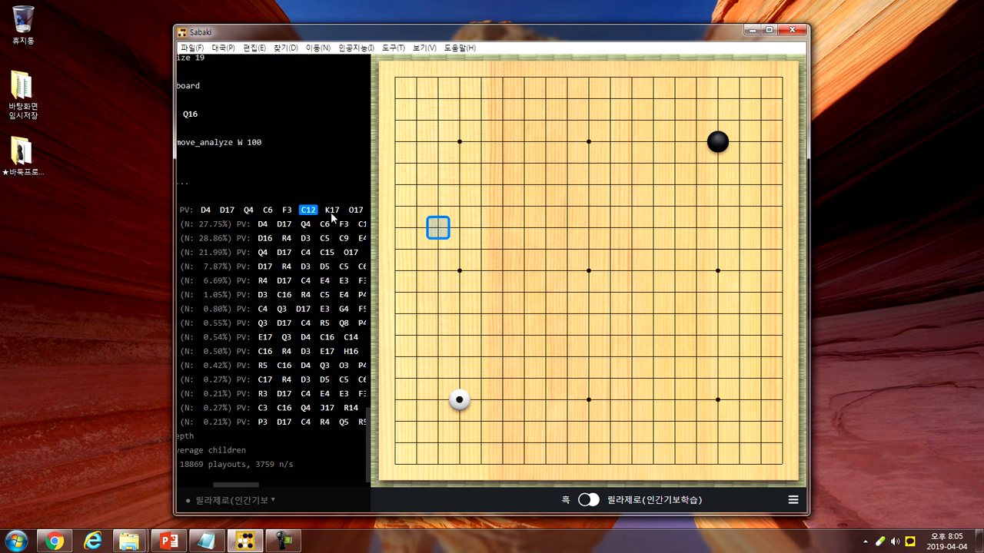
{"action": "left_click_drag", "start_coordinate": [239, 484], "coordinate": [203, 483]}
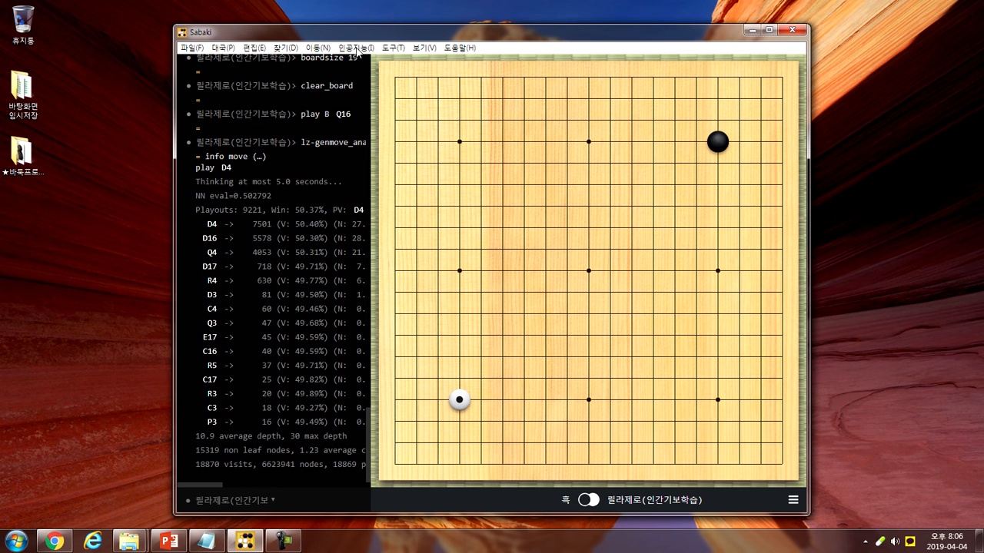
Hide the GTP console and move the game window closer to the middle of the desktop.
{"action": "left_click", "coordinate": [356, 49]}
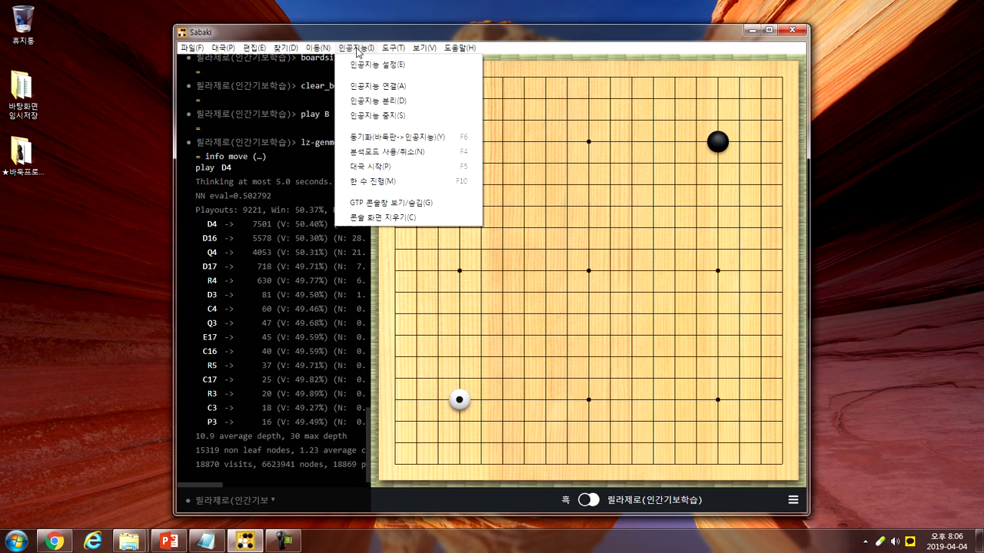
{"action": "left_click", "coordinate": [405, 206]}
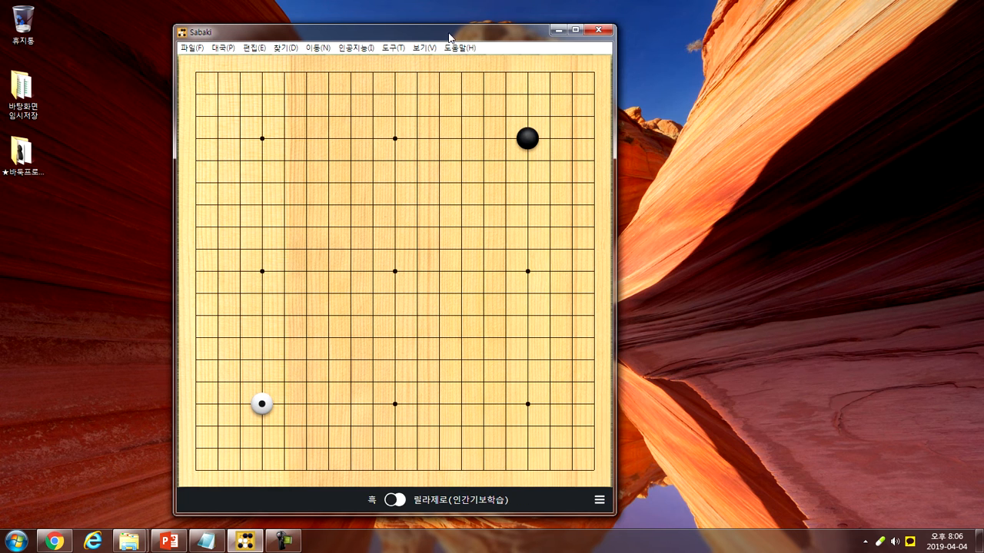
{"action": "left_click_drag", "start_coordinate": [503, 36], "coordinate": [568, 29]}
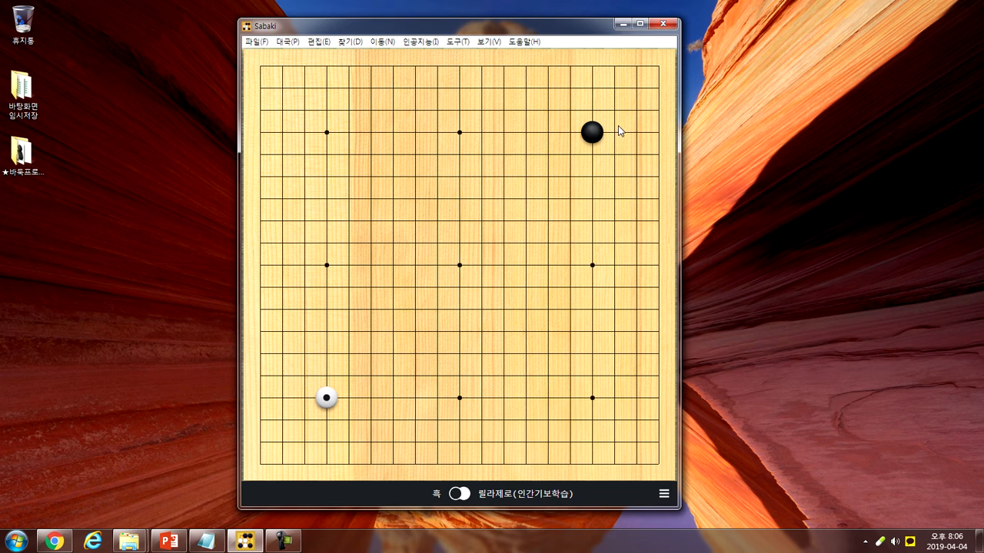
Continue the game against the engine by placing black stones at Q4 and F3.
{"action": "left_click", "coordinate": [592, 398]}
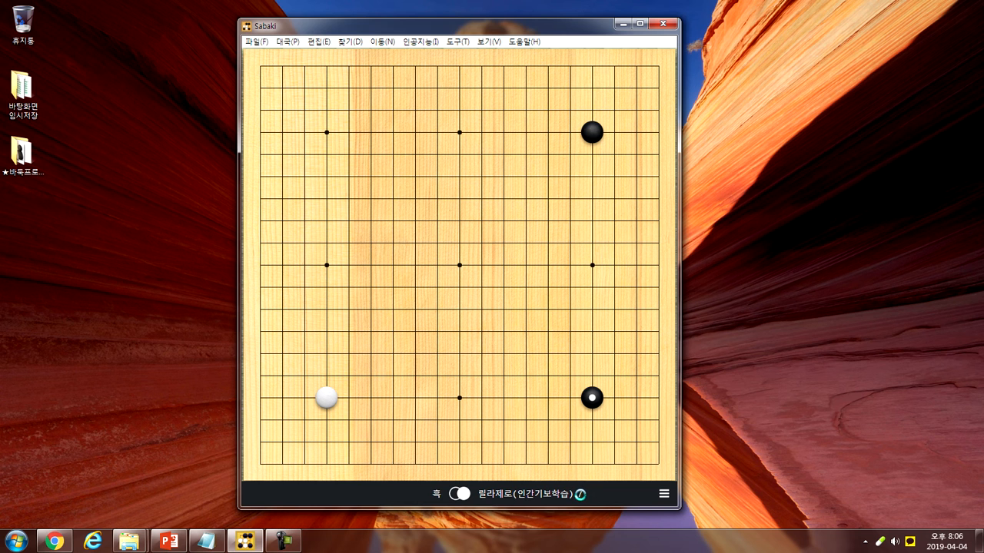
{"action": "left_click", "coordinate": [370, 420]}
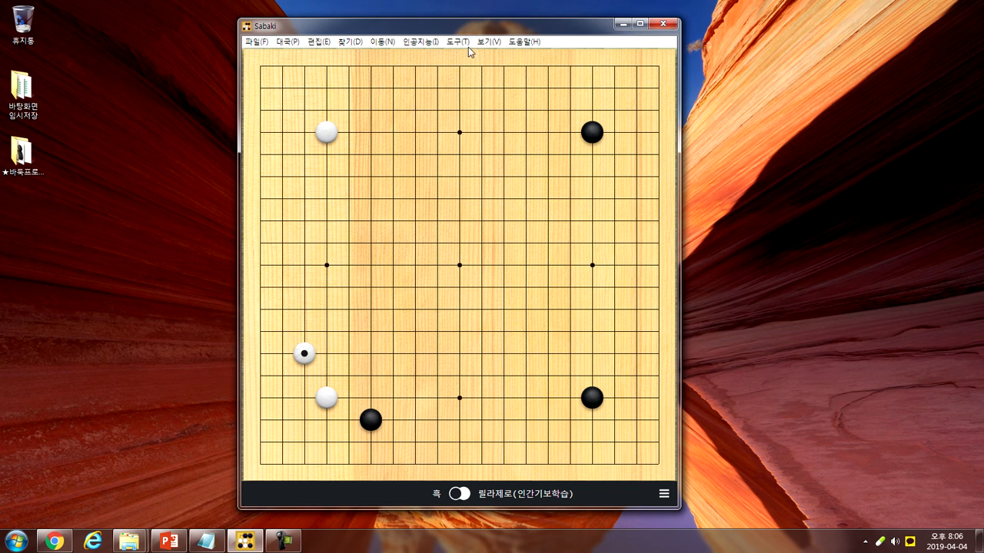
{"action": "left_click_drag", "start_coordinate": [478, 29], "coordinate": [488, 28]}
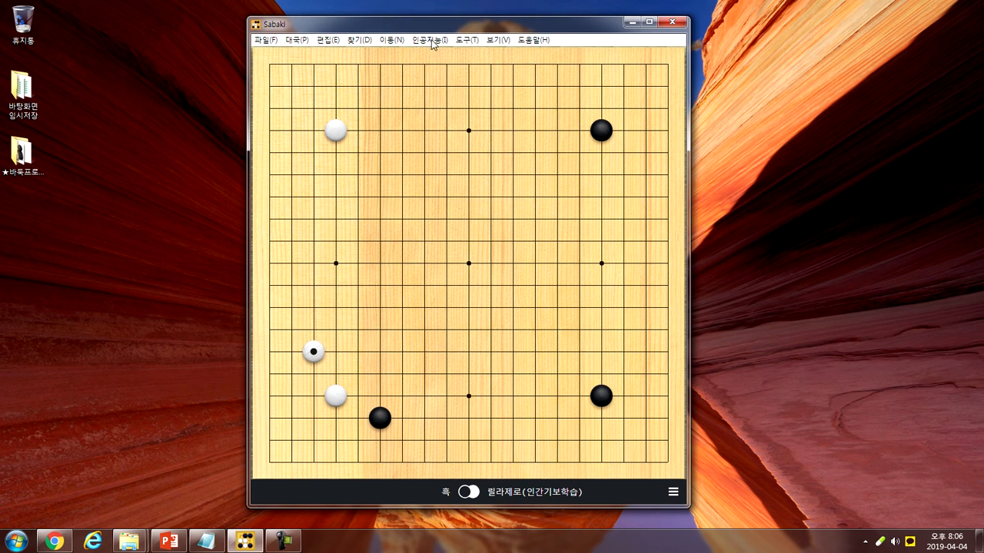
Show the GTP console again and reposition the widened window on the desktop.
{"action": "left_click", "coordinate": [428, 40]}
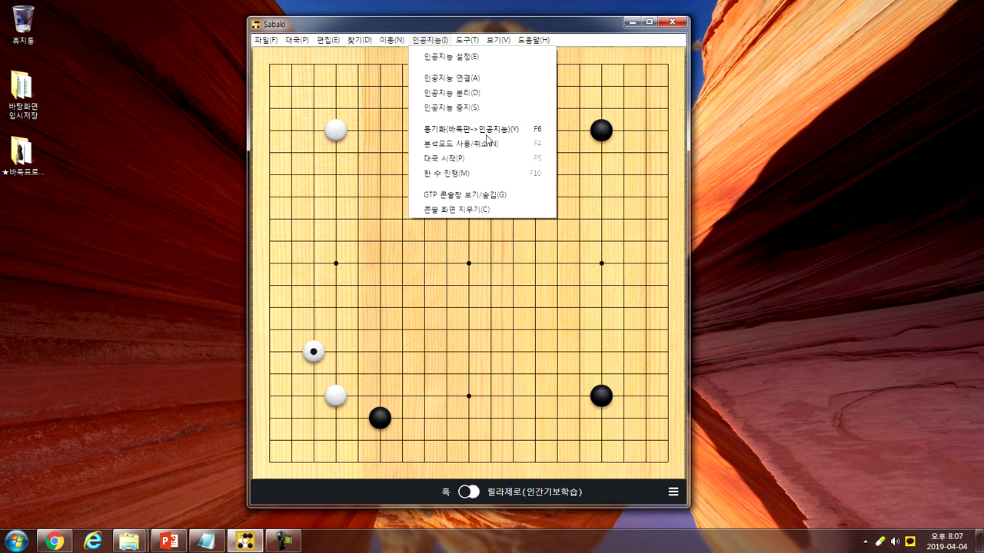
{"action": "left_click", "coordinate": [492, 196]}
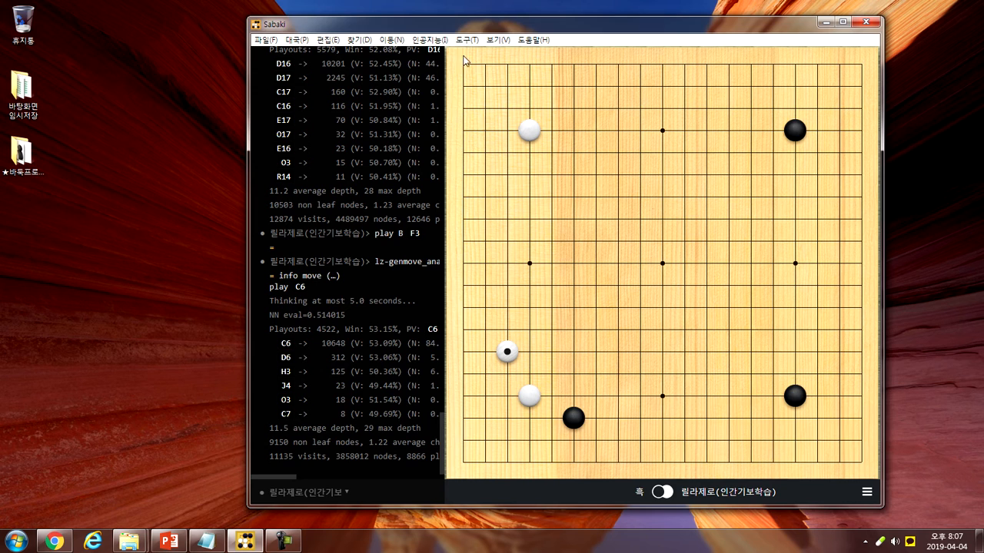
{"action": "left_click_drag", "start_coordinate": [496, 29], "coordinate": [406, 25]}
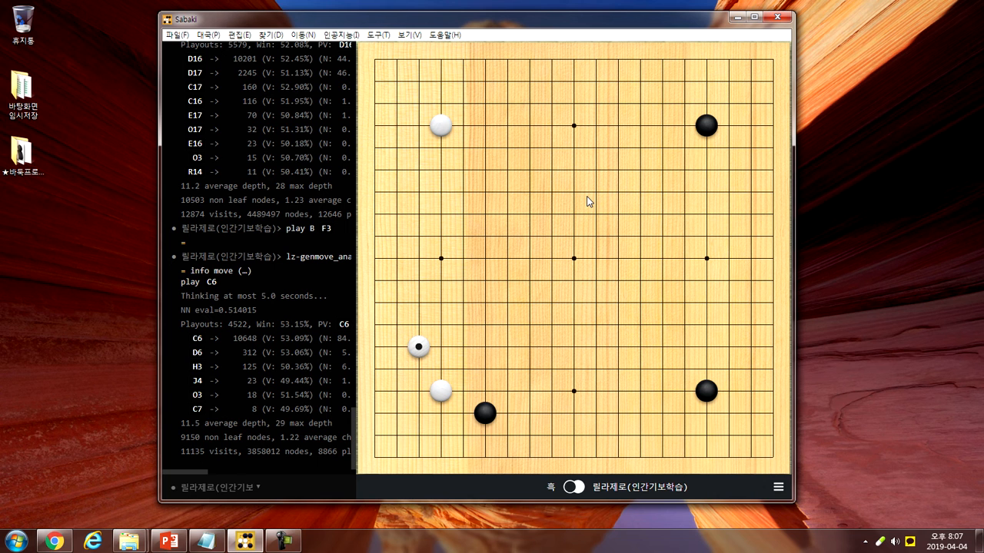
Turn on the engine's analysis mode (분석모드) for the current board position.
{"action": "left_click", "coordinate": [340, 35]}
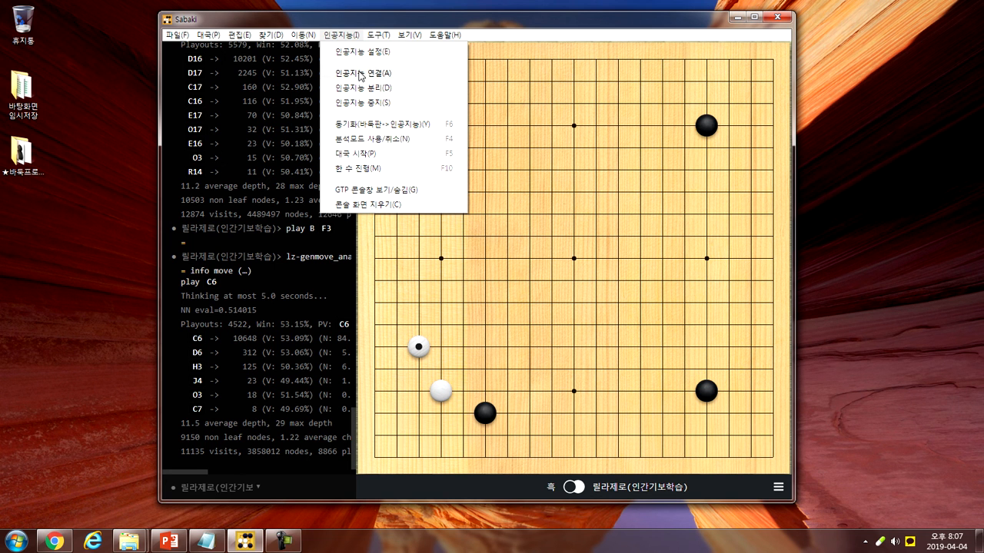
{"action": "left_click", "coordinate": [343, 38]}
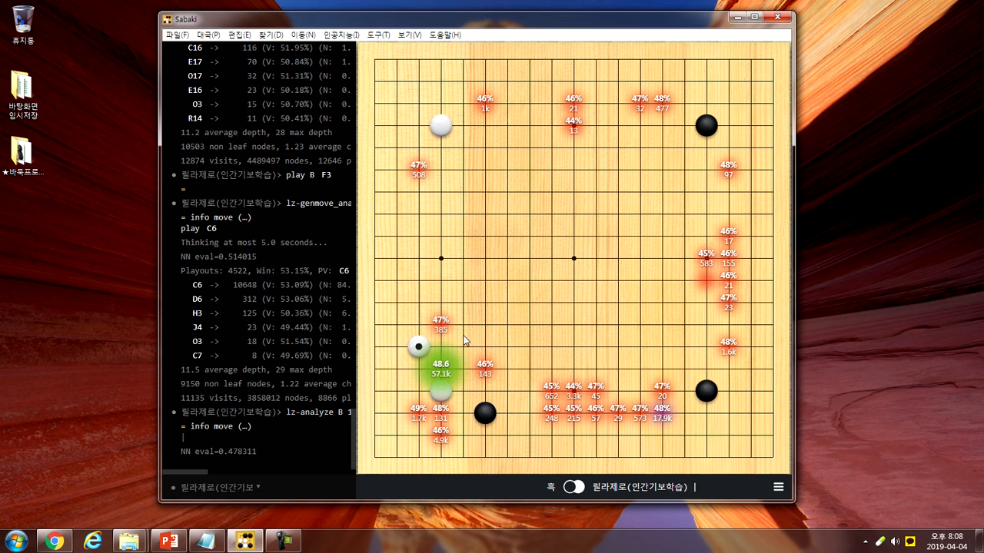
Turn off the engine's analysis mode and continue the game with a black stone at K4.
{"action": "mouse_move", "coordinate": [442, 369]}
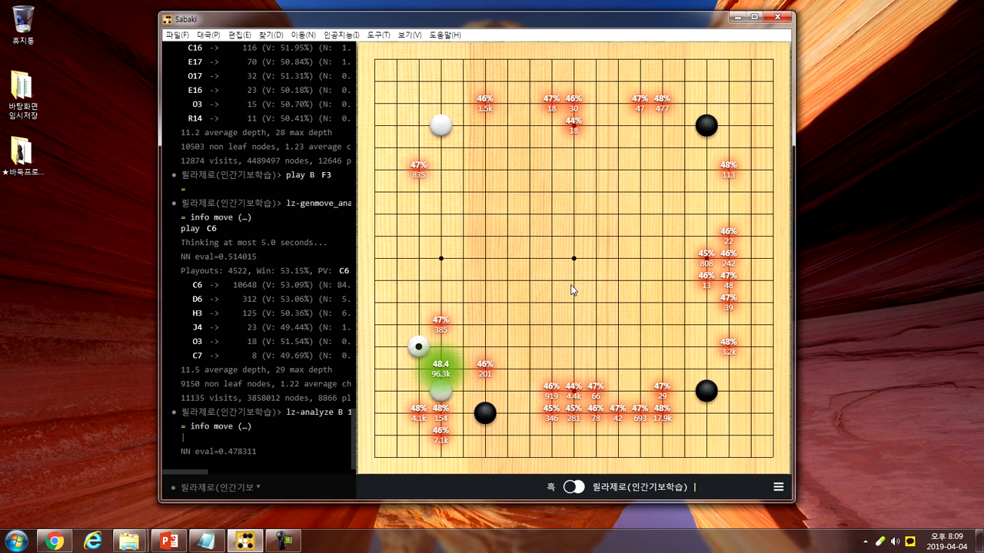
{"action": "mouse_move", "coordinate": [573, 397]}
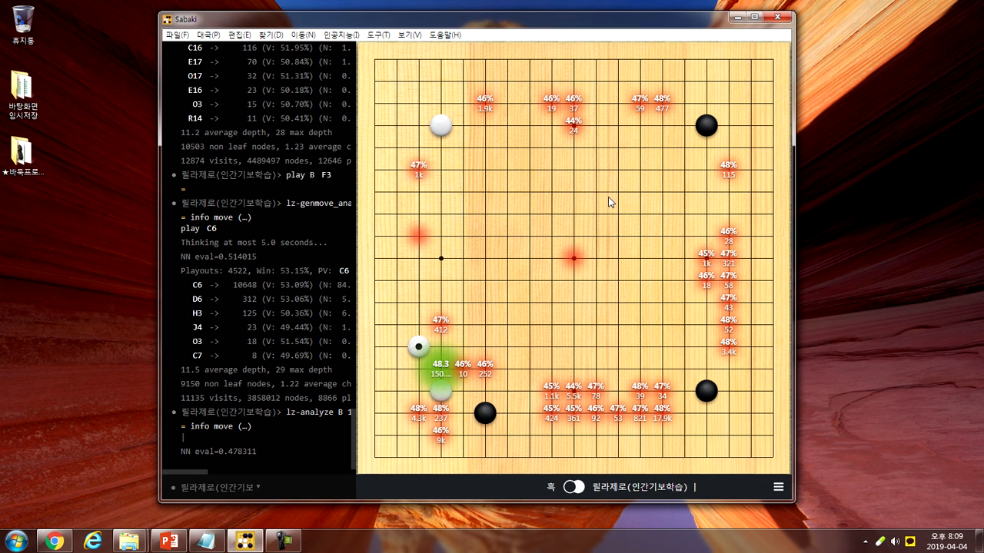
{"action": "key", "text": "F4"}
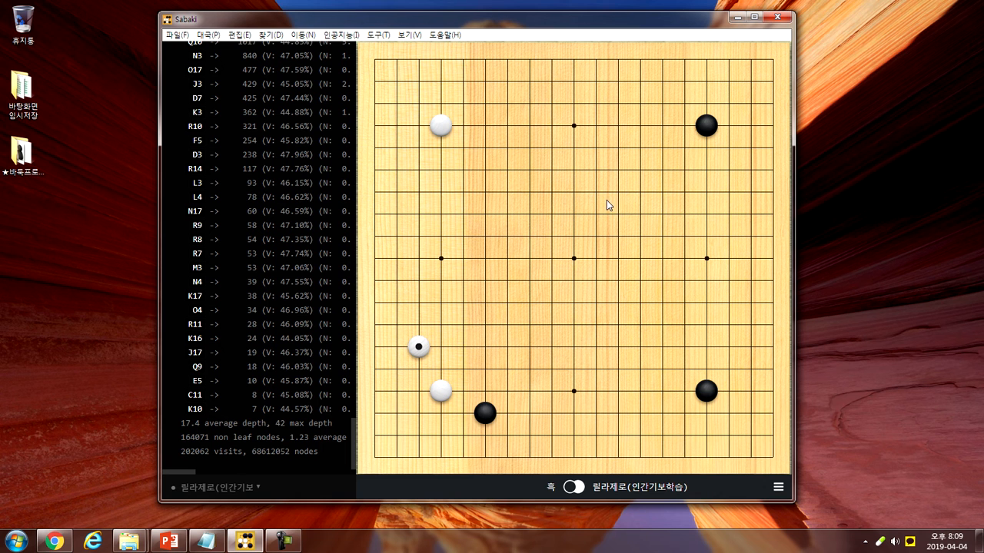
{"action": "left_click", "coordinate": [576, 395]}
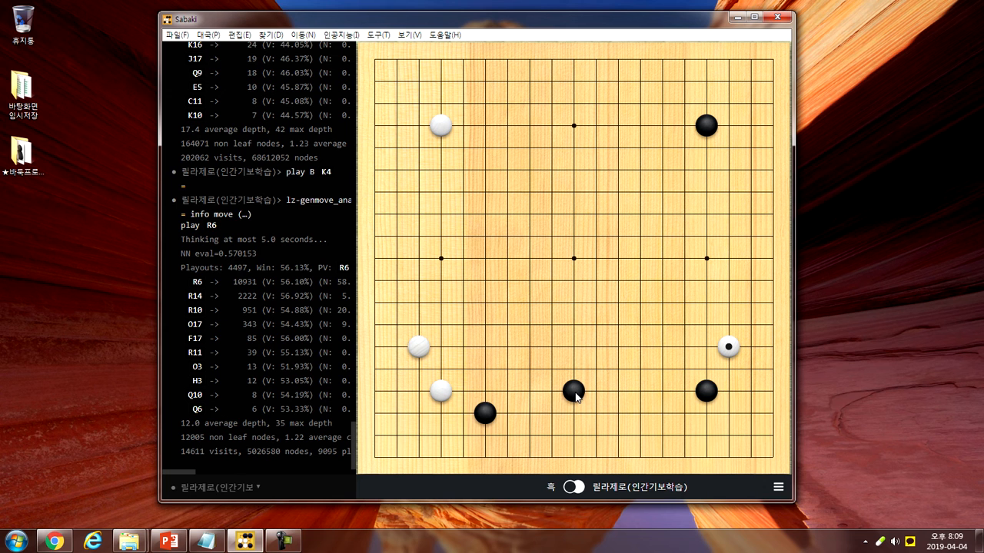
Change the white player of the current game to the engine 미니고 v17-990 pallas in the game information.
{"action": "left_click", "coordinate": [779, 489]}
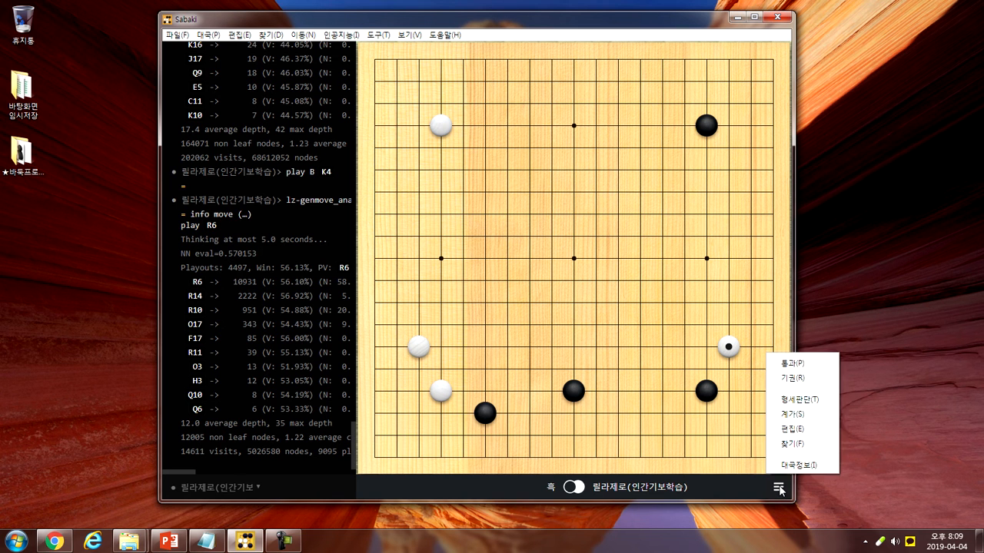
{"action": "left_click", "coordinate": [801, 465]}
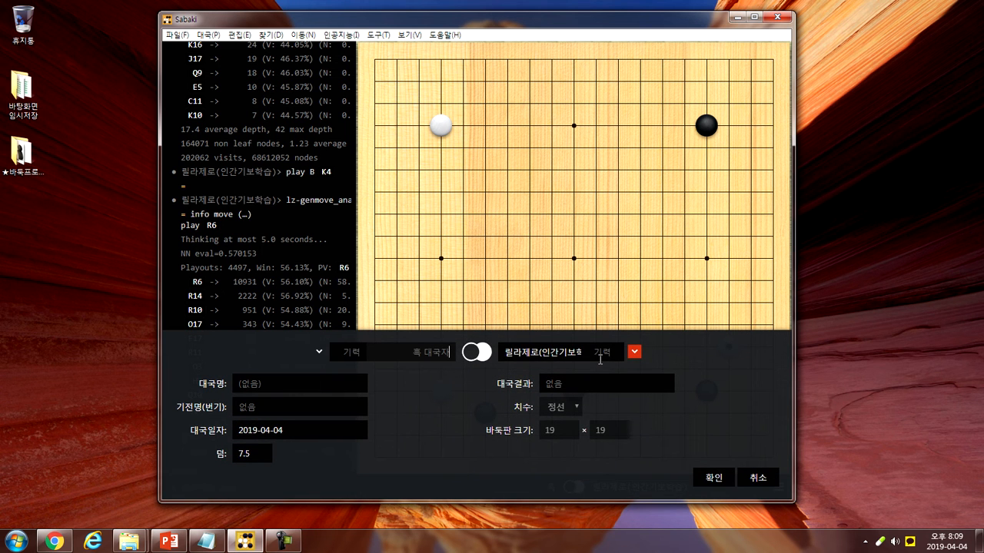
{"action": "left_click", "coordinate": [634, 354]}
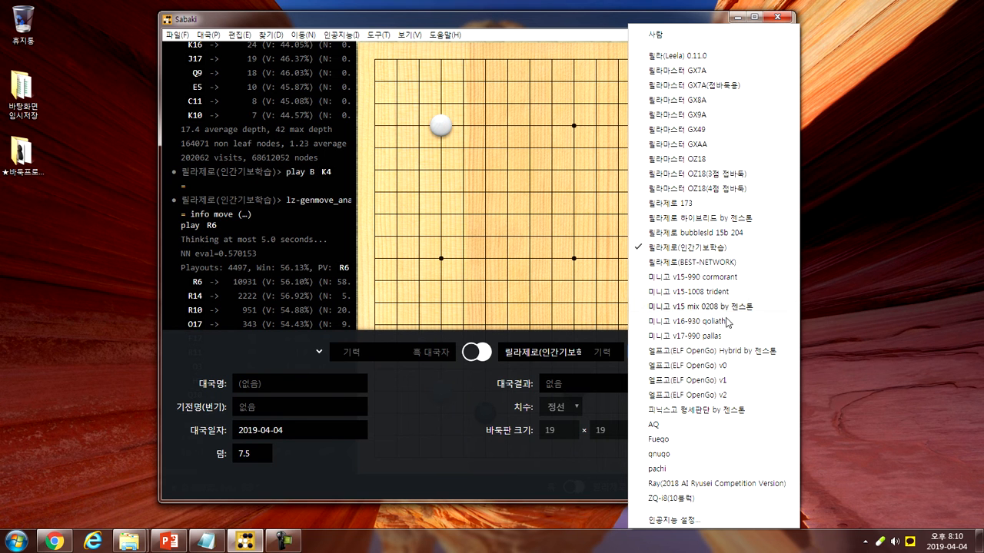
{"action": "left_click", "coordinate": [691, 338]}
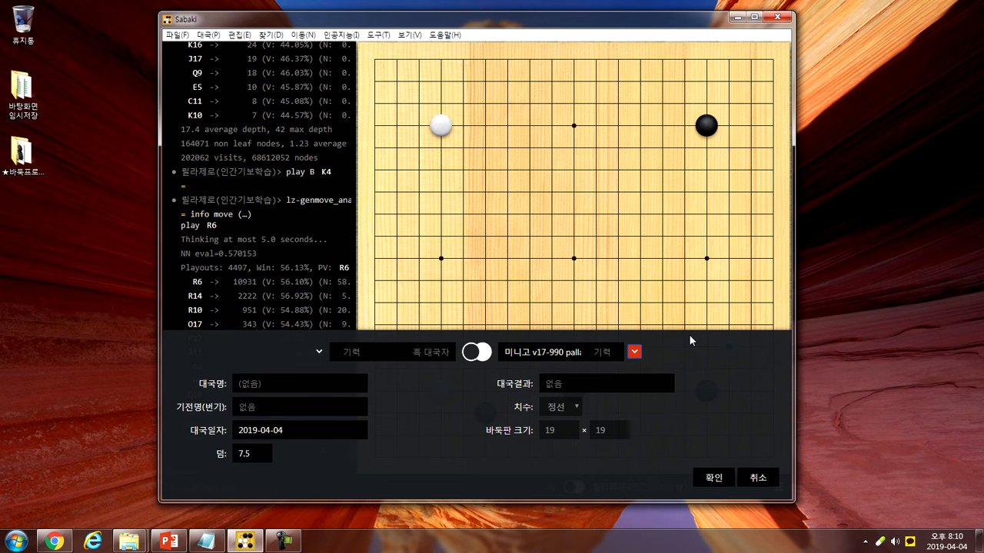
{"action": "left_click", "coordinate": [713, 477]}
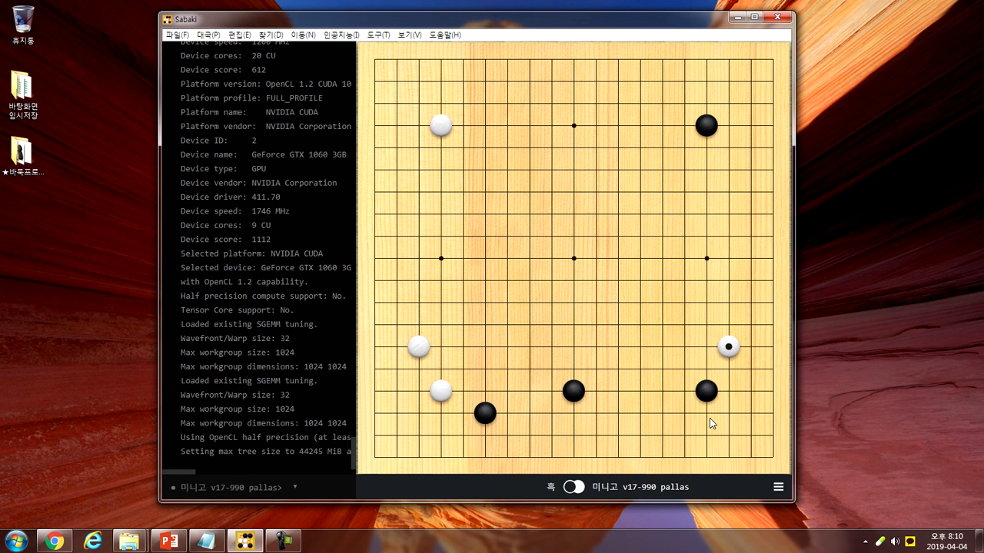
Place black stones at O4 and R16, and briefly run analysis mode on the position after the engine's reply.
{"action": "left_click", "coordinate": [662, 391]}
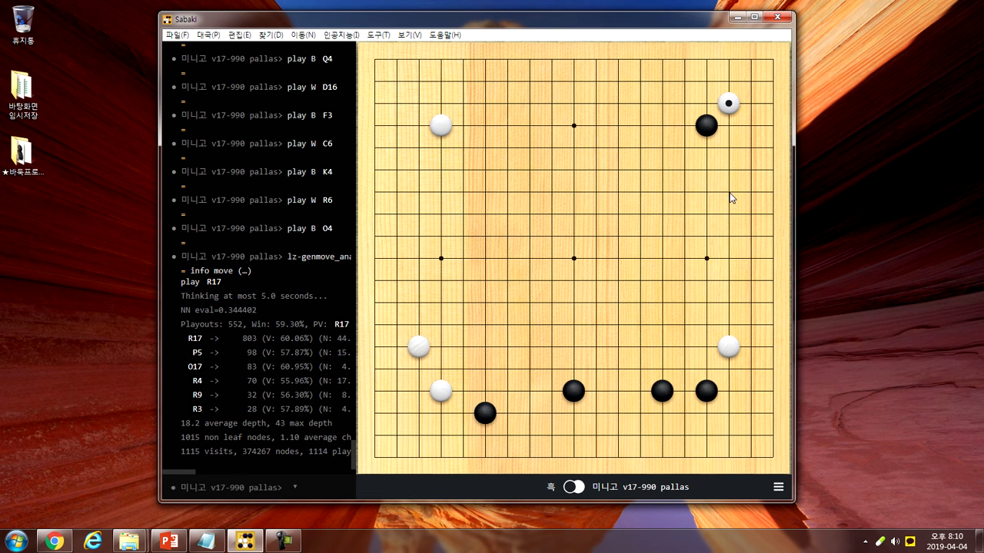
{"action": "left_click", "coordinate": [729, 128]}
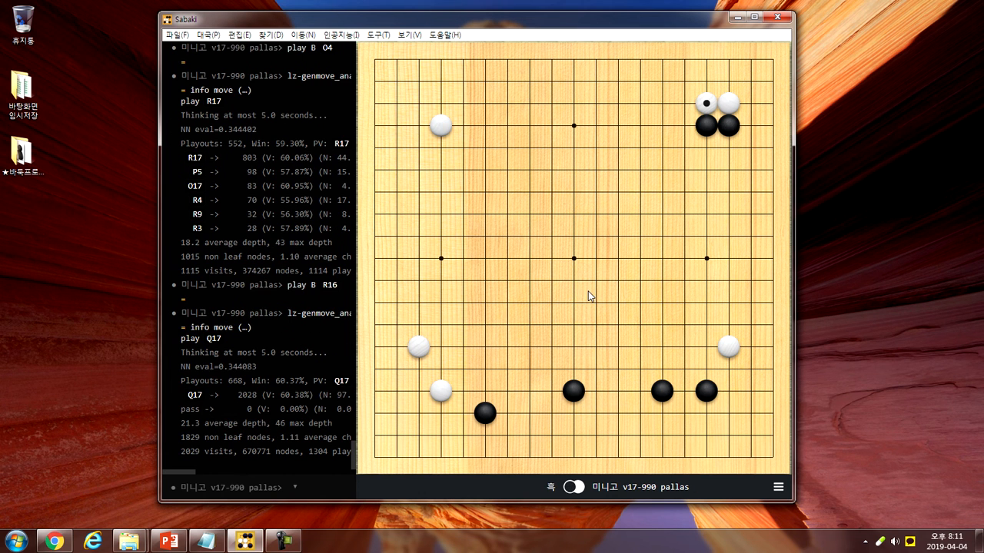
{"action": "key", "text": "F4"}
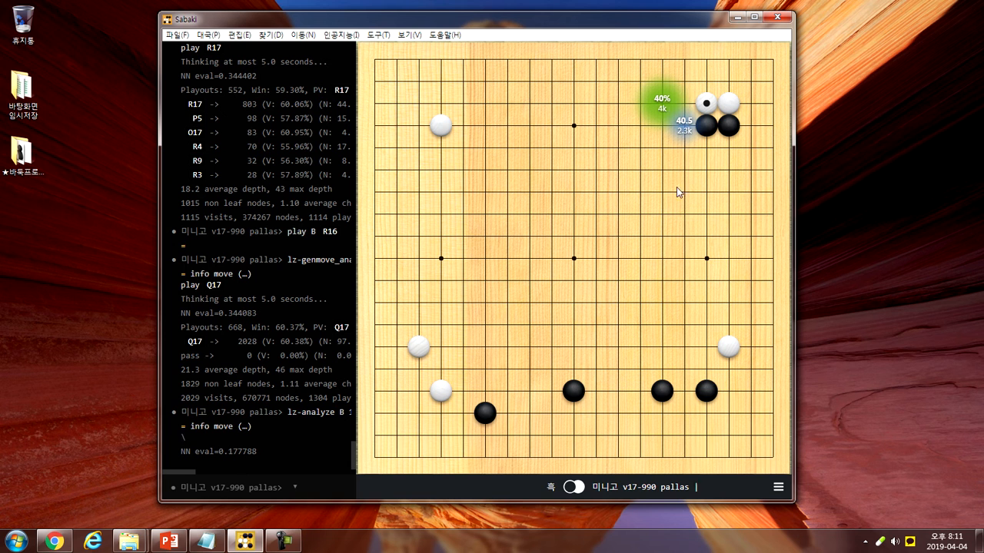
{"action": "mouse_move", "coordinate": [684, 125]}
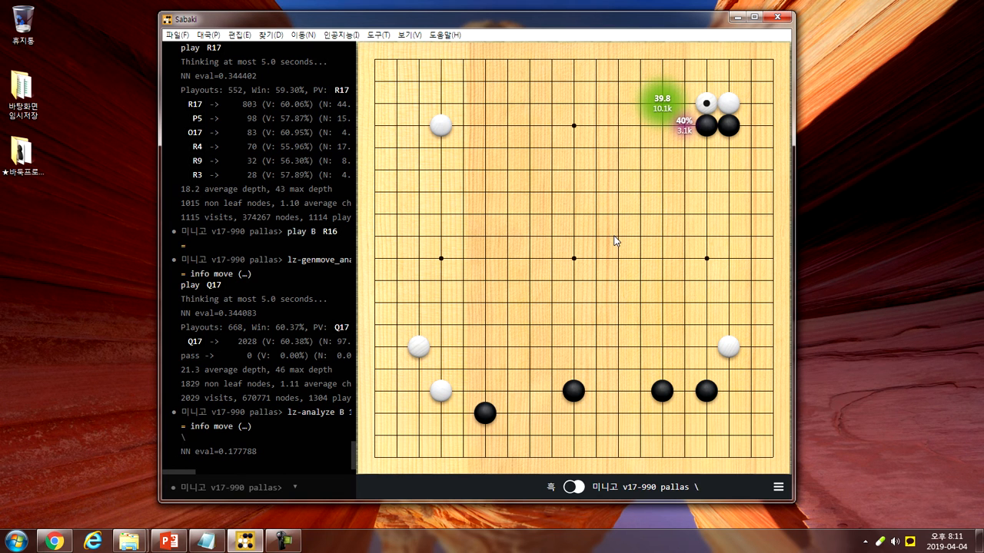
{"action": "key", "text": "F4"}
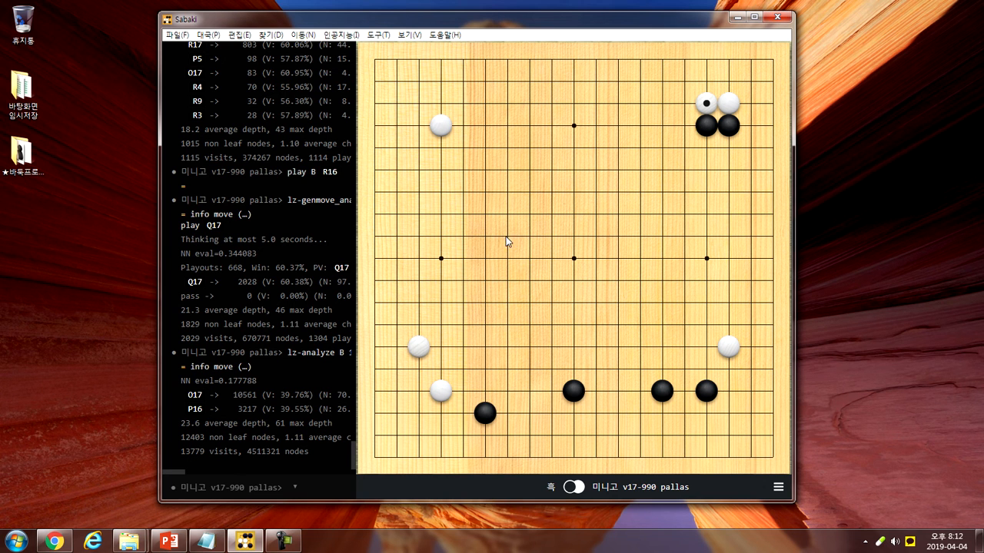
Start a new game and discard the current game record without saving.
{"action": "left_click", "coordinate": [177, 37]}
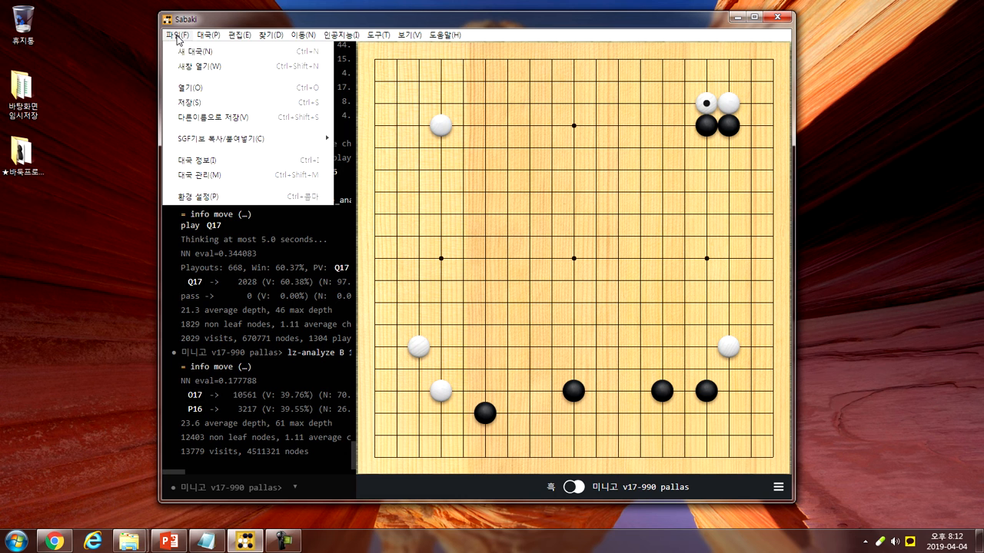
{"action": "left_click", "coordinate": [185, 54]}
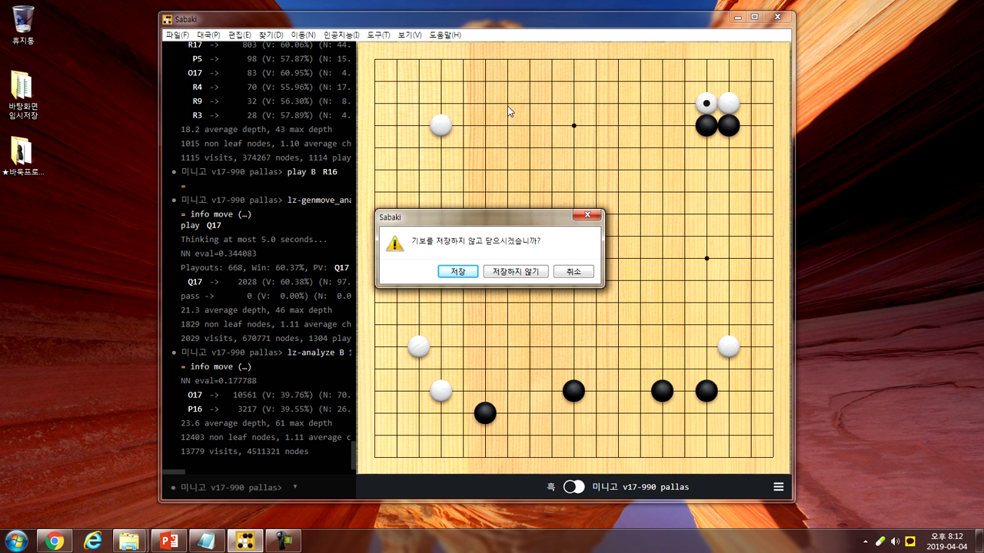
{"action": "left_click", "coordinate": [512, 275]}
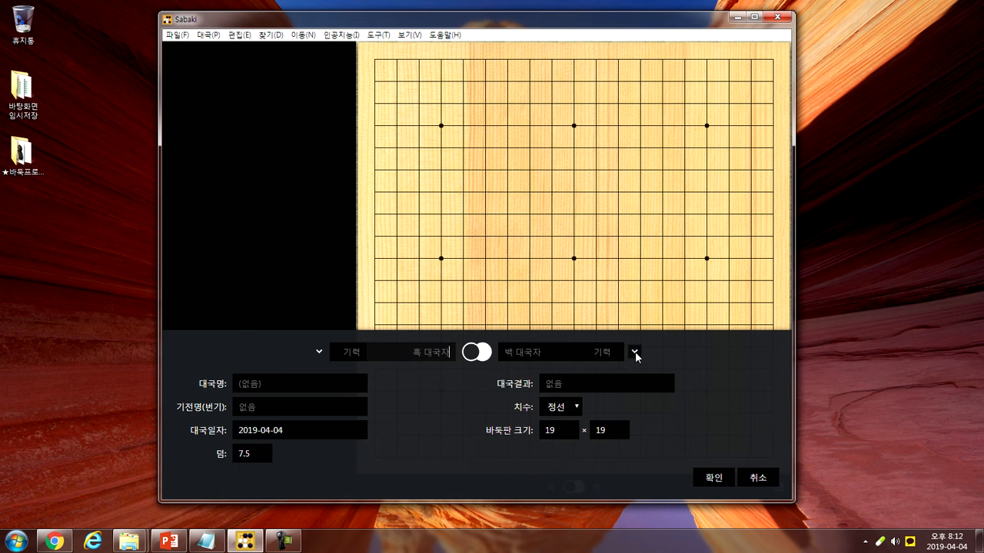
Set white to 엘프고(ELF OpenGo) v2 and black to 미니고 v15-990 cormorant, and start the engine-versus-engine game.
{"action": "left_click", "coordinate": [635, 351]}
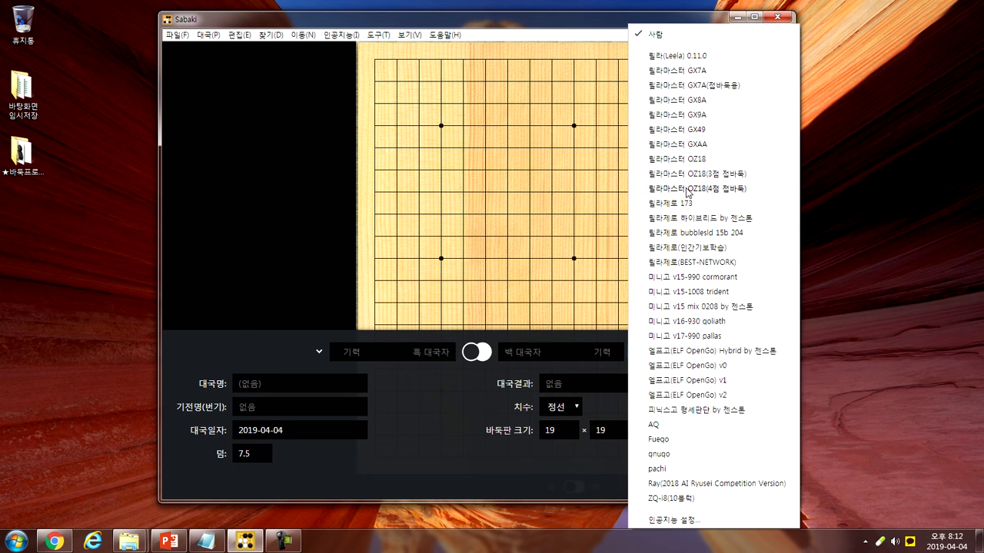
{"action": "left_click", "coordinate": [714, 397]}
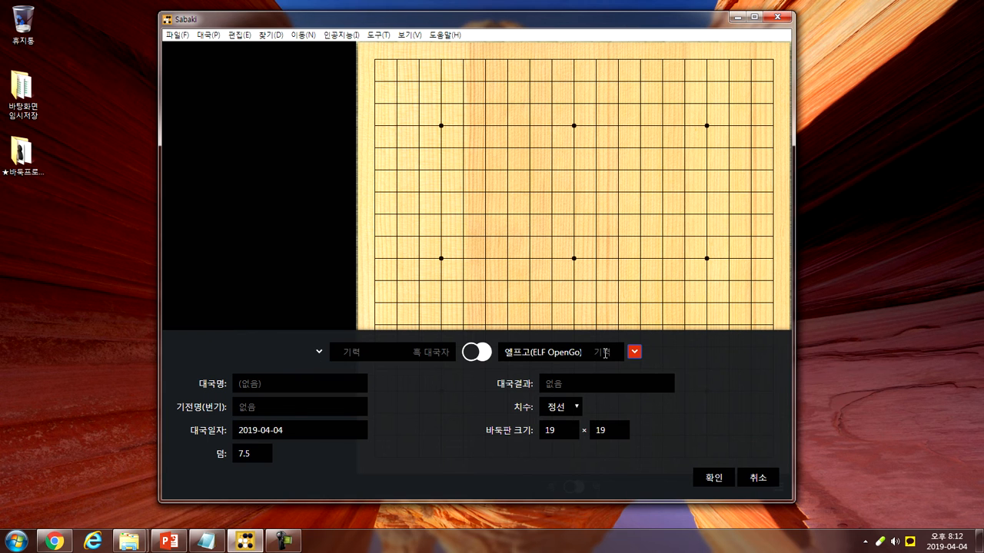
{"action": "left_click", "coordinate": [319, 353]}
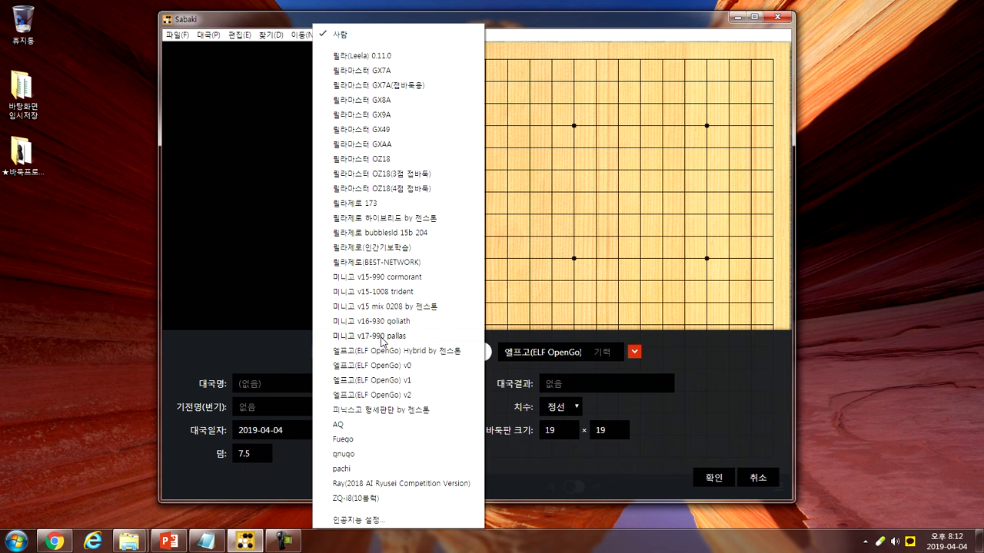
{"action": "left_click", "coordinate": [400, 279]}
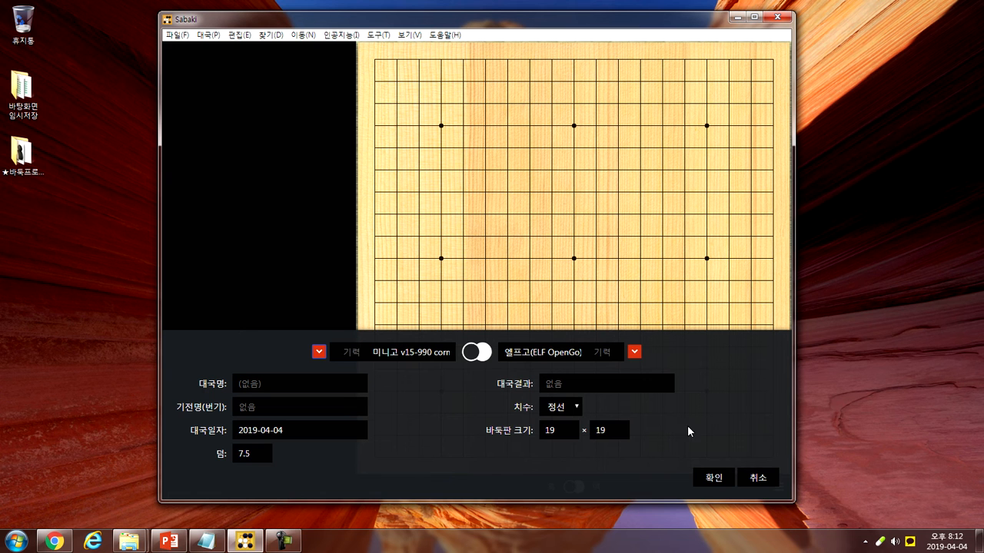
{"action": "left_click", "coordinate": [714, 482]}
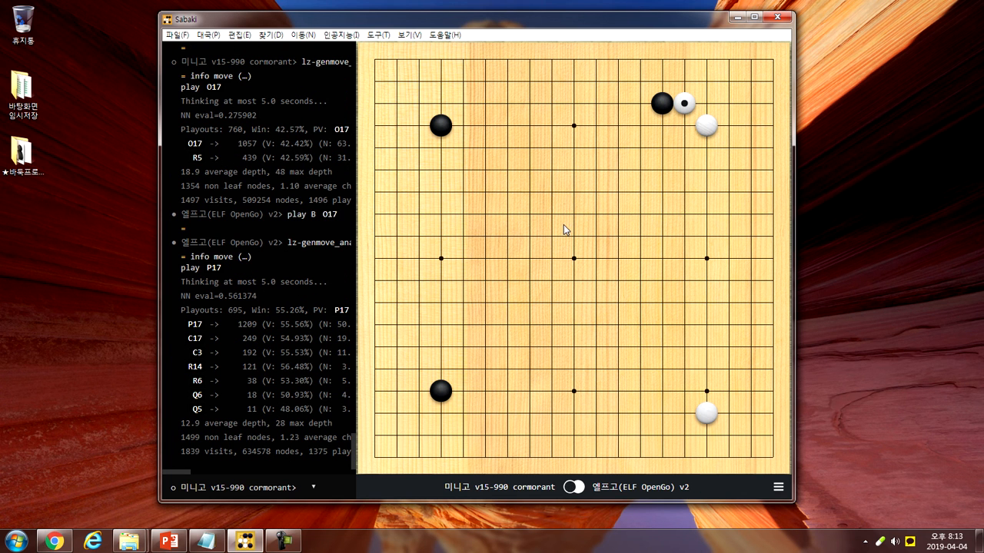
Change the current game's players to 릴라제로 173 for white and 릴라마스터 GXAA for black, let them continue, and stop the automatic play.
{"action": "left_click", "coordinate": [779, 488]}
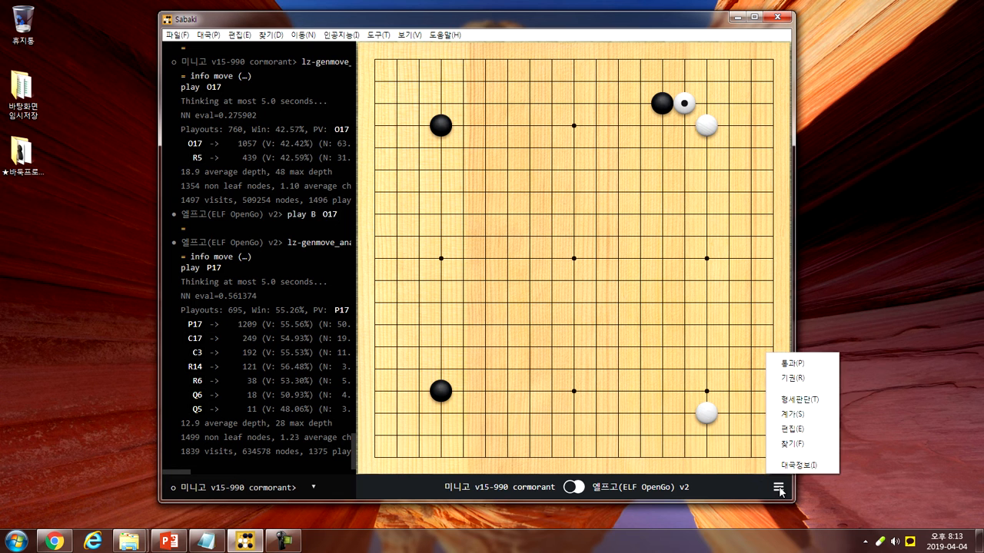
{"action": "left_click", "coordinate": [783, 466]}
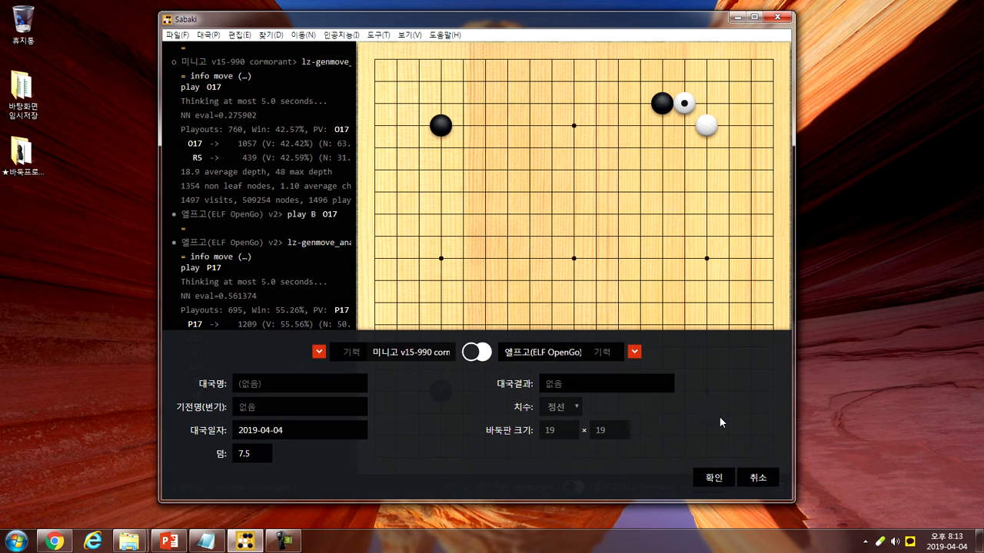
{"action": "left_click", "coordinate": [633, 353]}
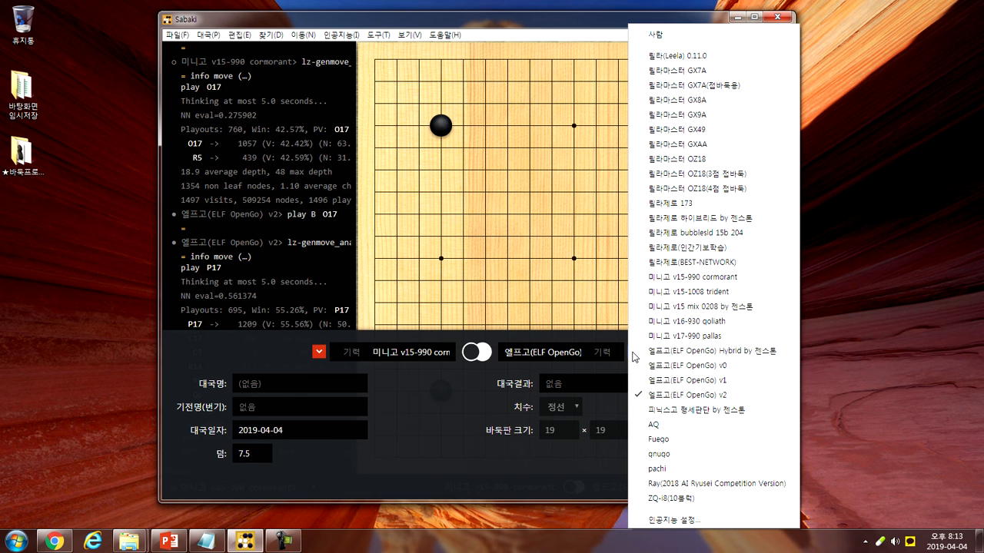
{"action": "left_click", "coordinate": [669, 203]}
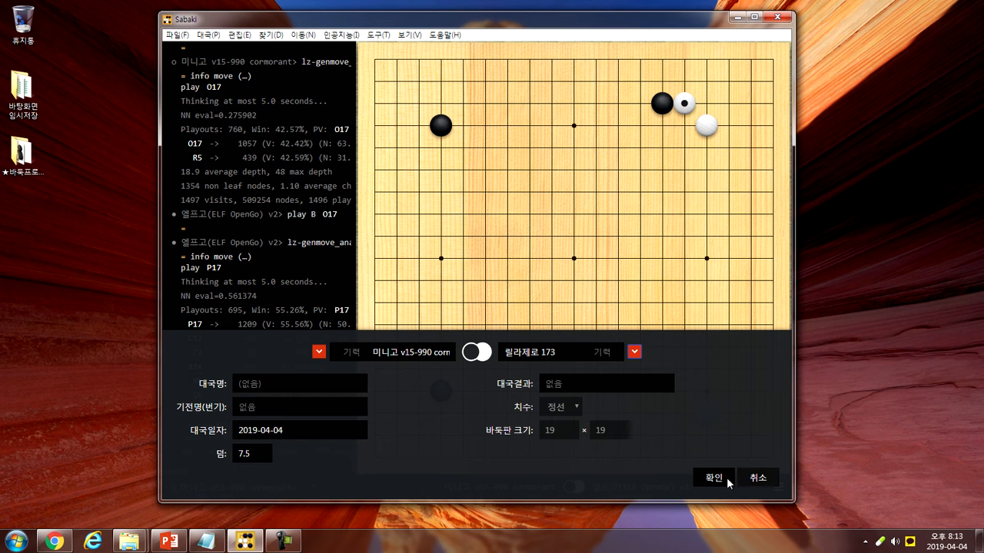
{"action": "left_click", "coordinate": [319, 352]}
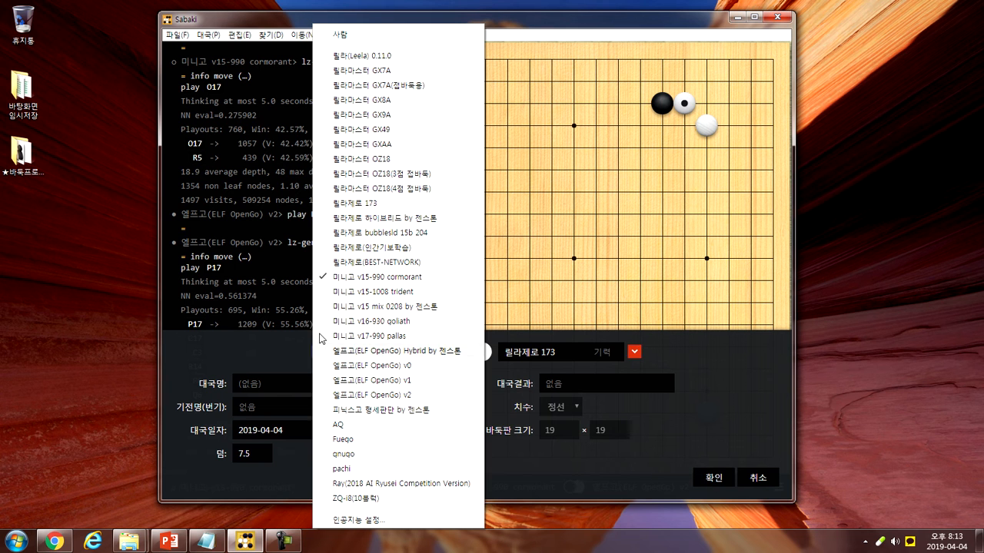
{"action": "left_click", "coordinate": [364, 144]}
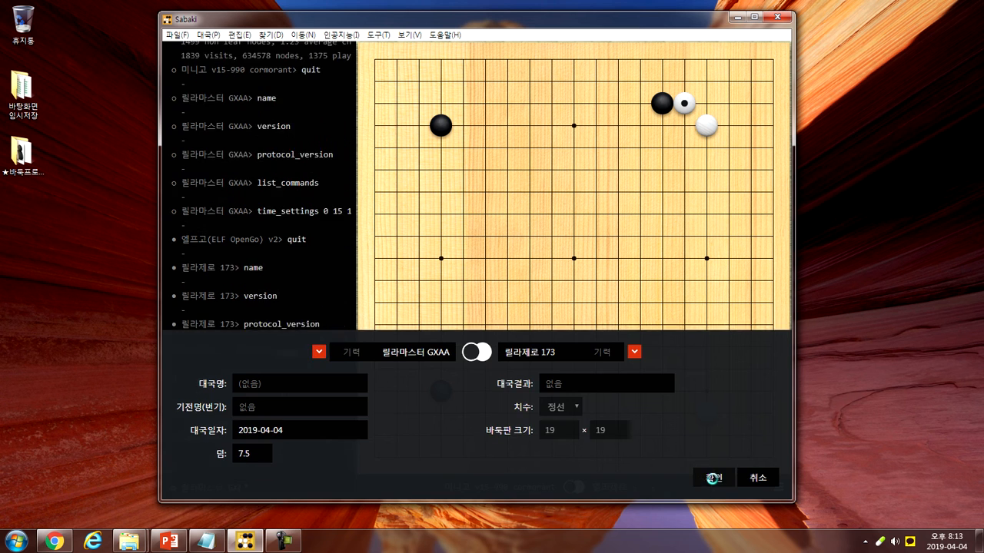
{"action": "left_click", "coordinate": [712, 477]}
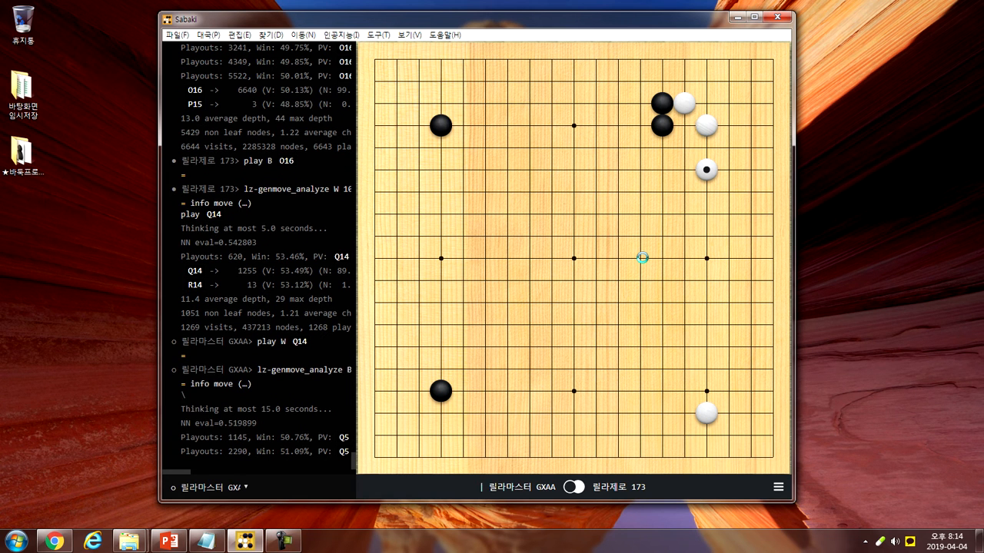
{"action": "key", "text": "Escape"}
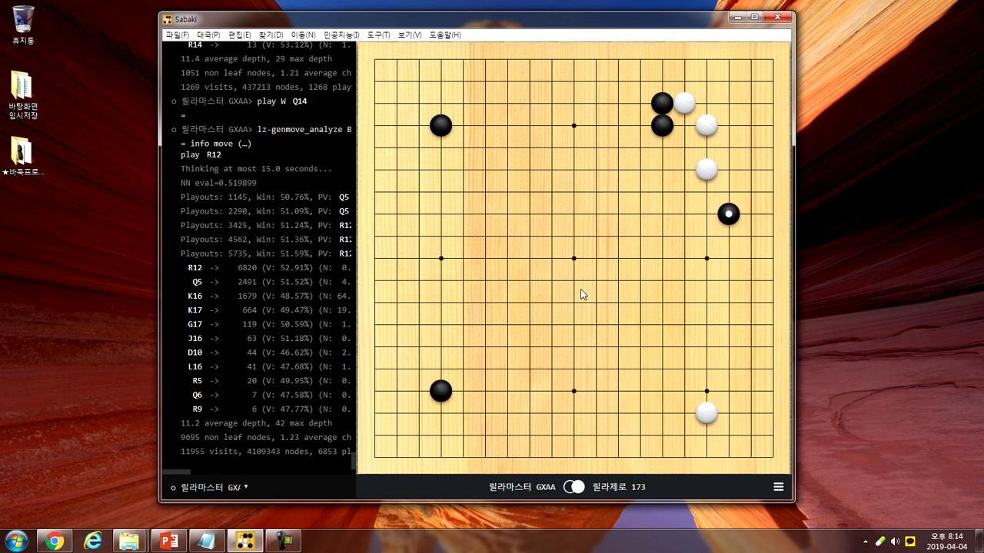
Open the save dialog for the current game record and close it without saving.
{"action": "left_click", "coordinate": [178, 35]}
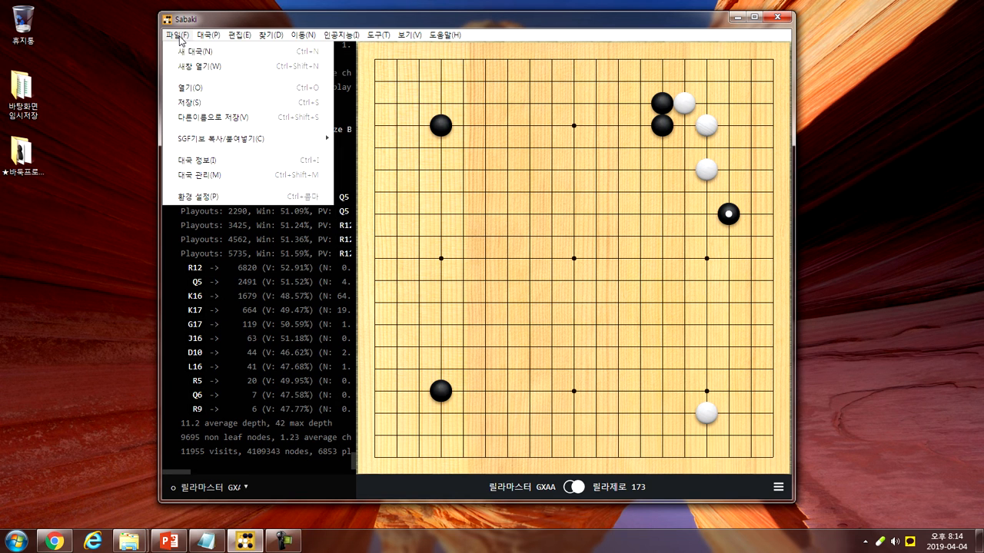
{"action": "left_click", "coordinate": [198, 104]}
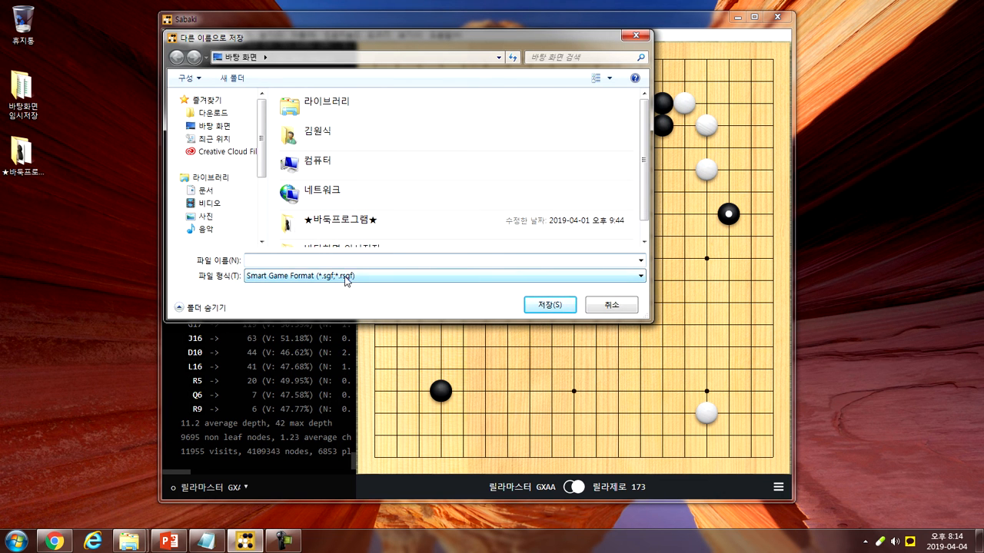
{"action": "left_click", "coordinate": [611, 305]}
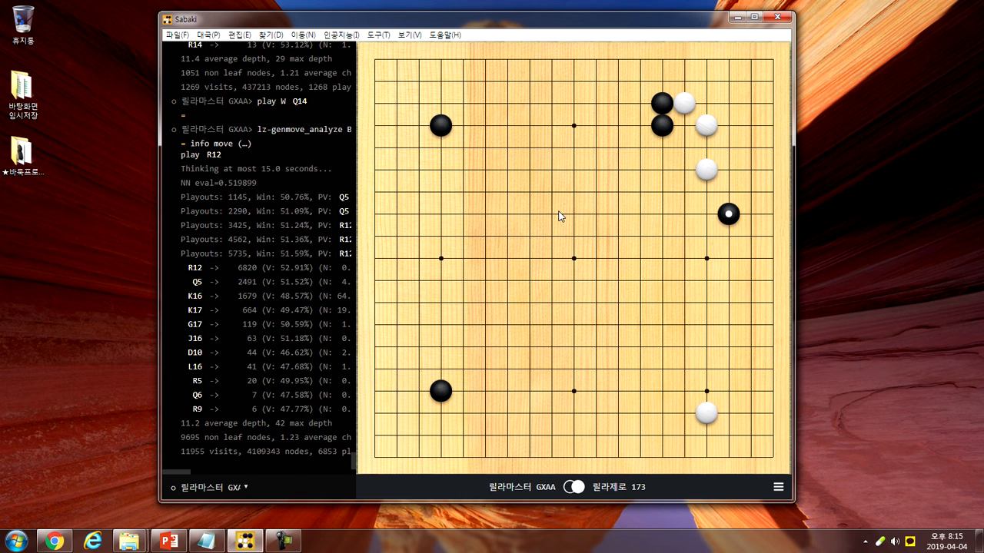
Start a new game, discard the current record without saving, and close the game information form without changes.
{"action": "left_click", "coordinate": [173, 37]}
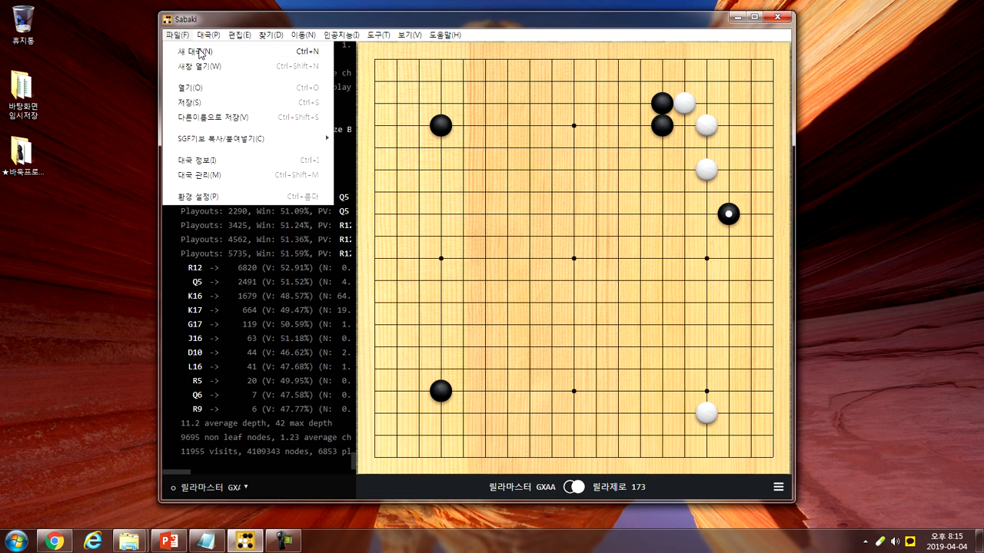
{"action": "left_click", "coordinate": [200, 52]}
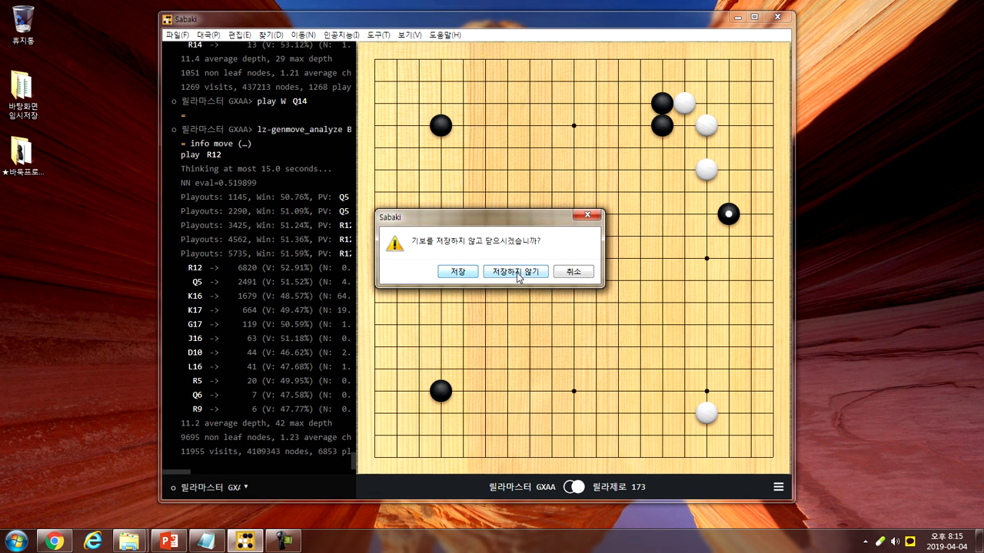
{"action": "left_click", "coordinate": [517, 272]}
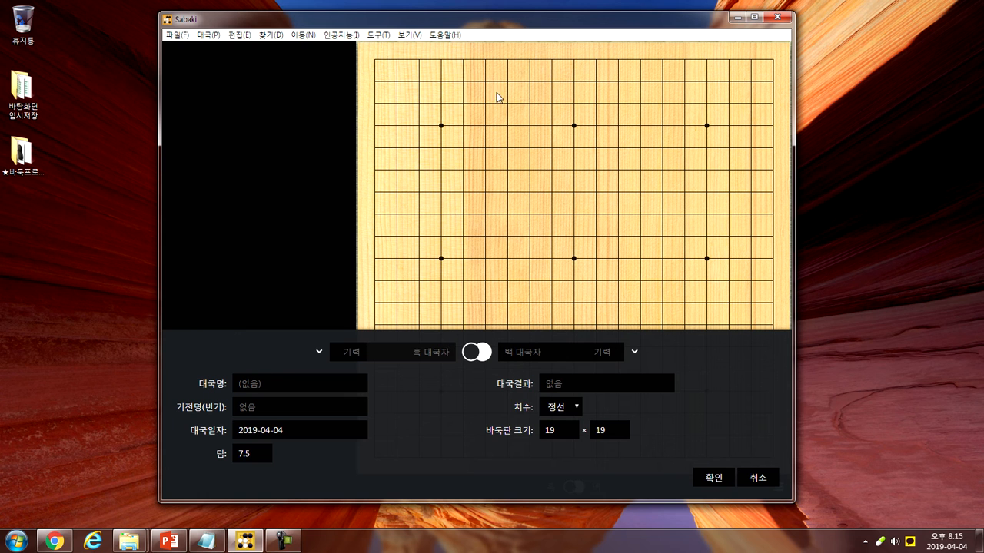
{"action": "left_click", "coordinate": [172, 35]}
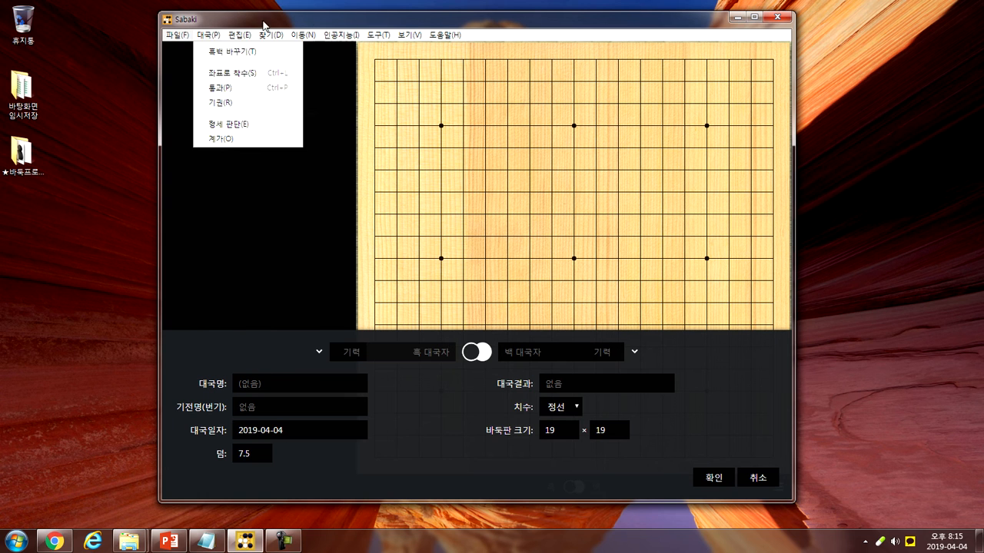
{"action": "left_click", "coordinate": [440, 128]}
{"action": "left_click", "coordinate": [755, 476]}
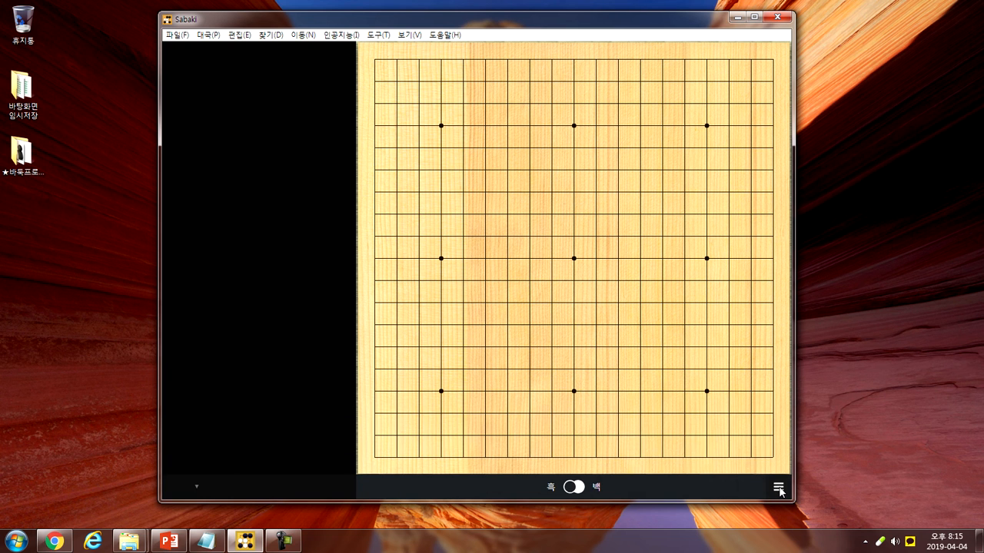
Open the game information form and the engine connection form one after the other, cancelling each without changes.
{"action": "left_click", "coordinate": [779, 489]}
{"action": "left_click", "coordinate": [796, 465]}
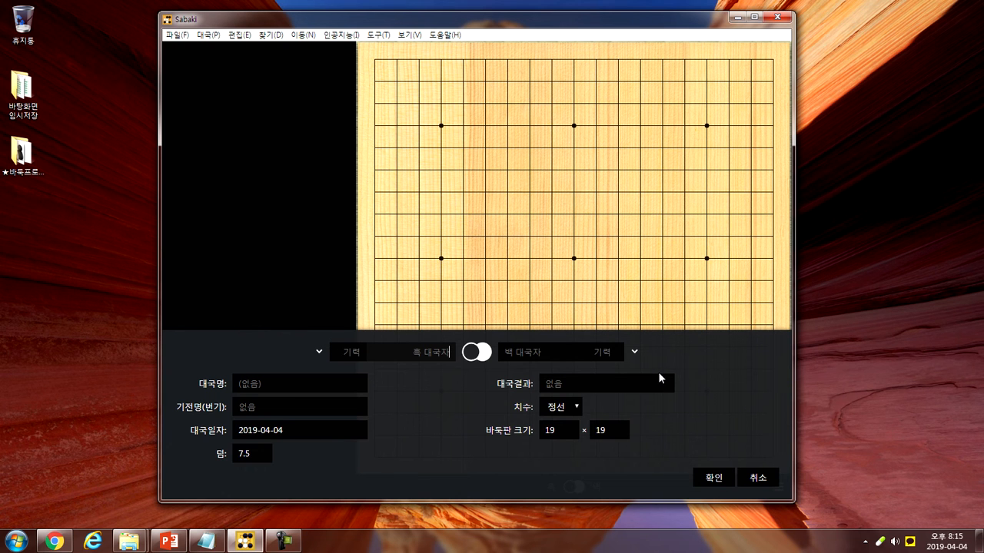
{"action": "left_click", "coordinate": [758, 477]}
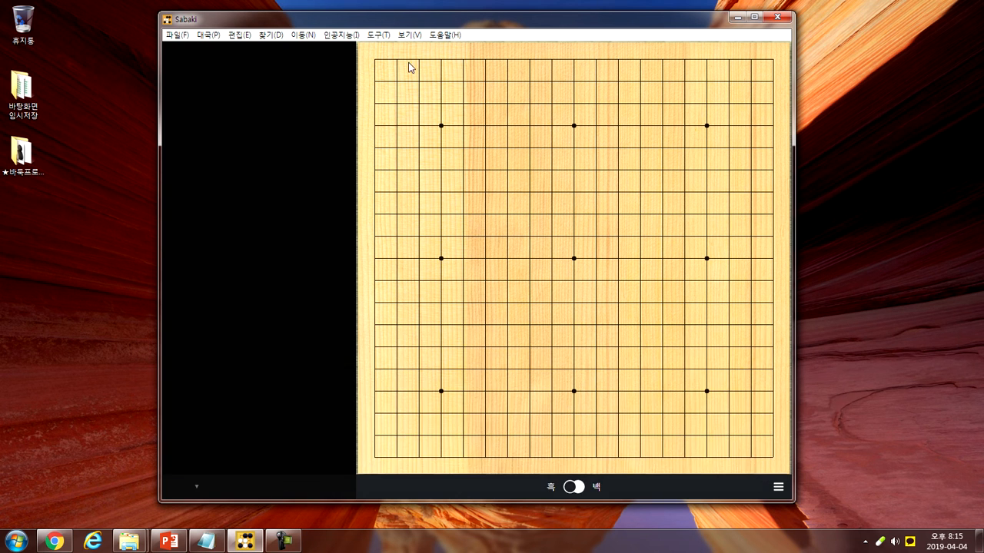
{"action": "left_click", "coordinate": [338, 36]}
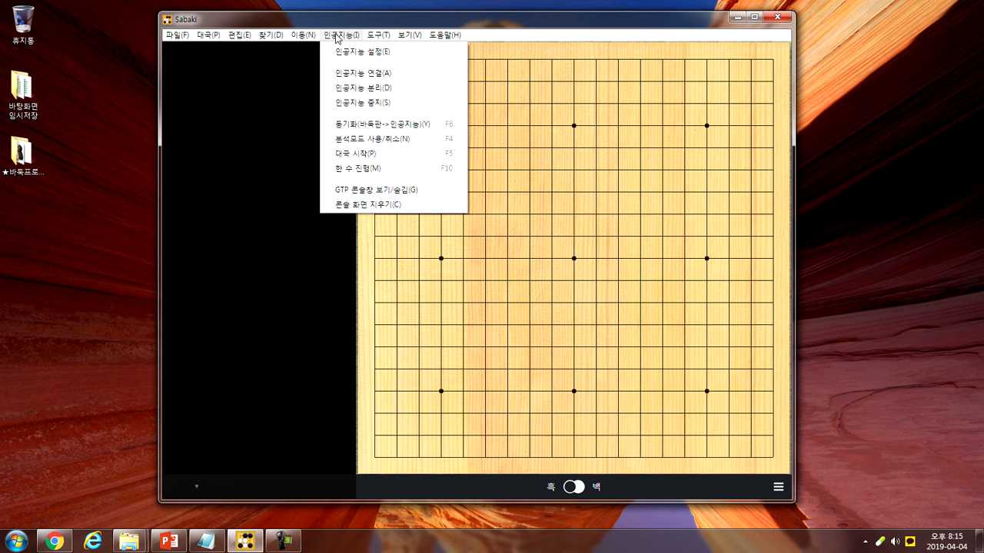
{"action": "left_click", "coordinate": [398, 77]}
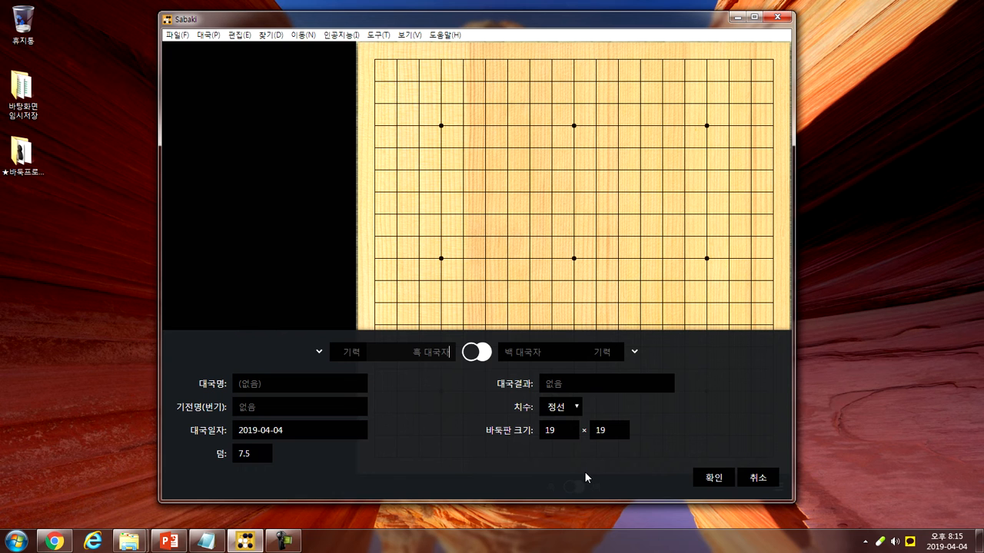
{"action": "left_click", "coordinate": [753, 477]}
Bring up the game setup form through the new game, engine connection and game information commands, cancelling it each time.
{"action": "left_click", "coordinate": [176, 36]}
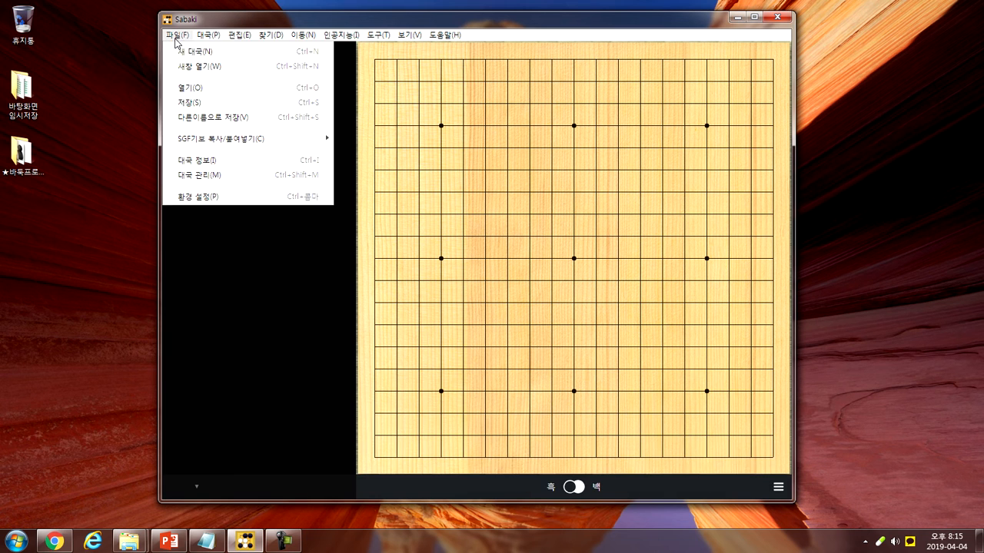
{"action": "left_click", "coordinate": [192, 53]}
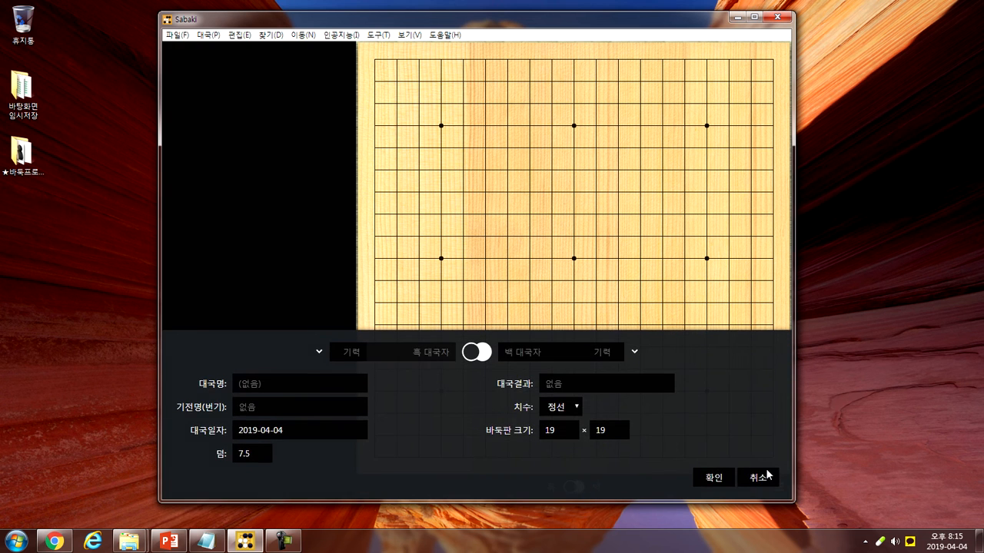
{"action": "left_click", "coordinate": [757, 477]}
{"action": "left_click", "coordinate": [340, 36]}
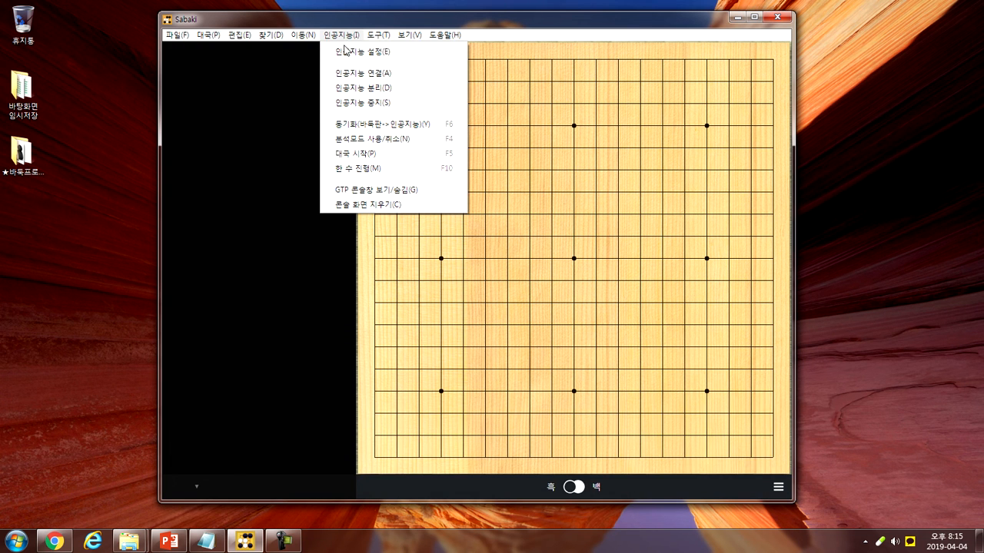
{"action": "left_click", "coordinate": [372, 74]}
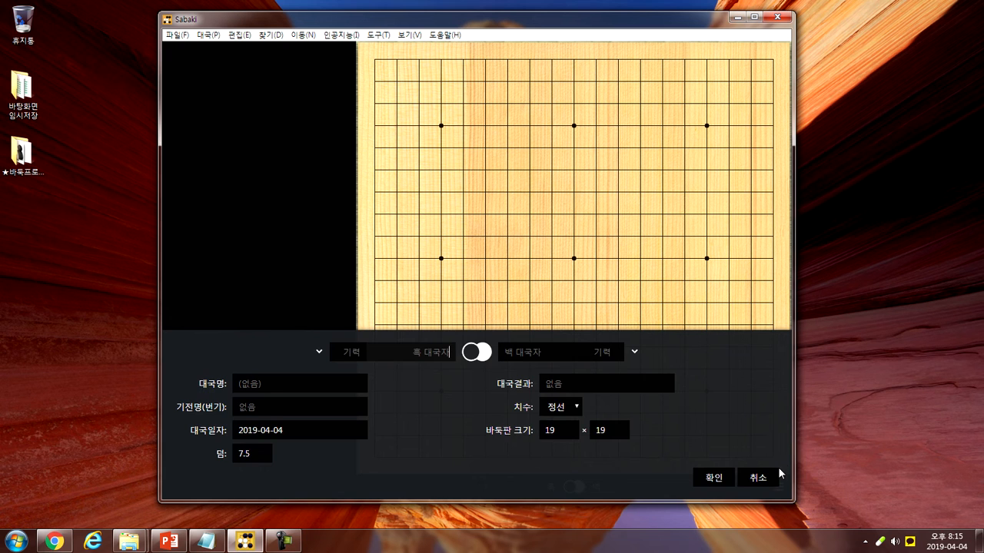
{"action": "left_click", "coordinate": [763, 477]}
{"action": "left_click", "coordinate": [779, 487]}
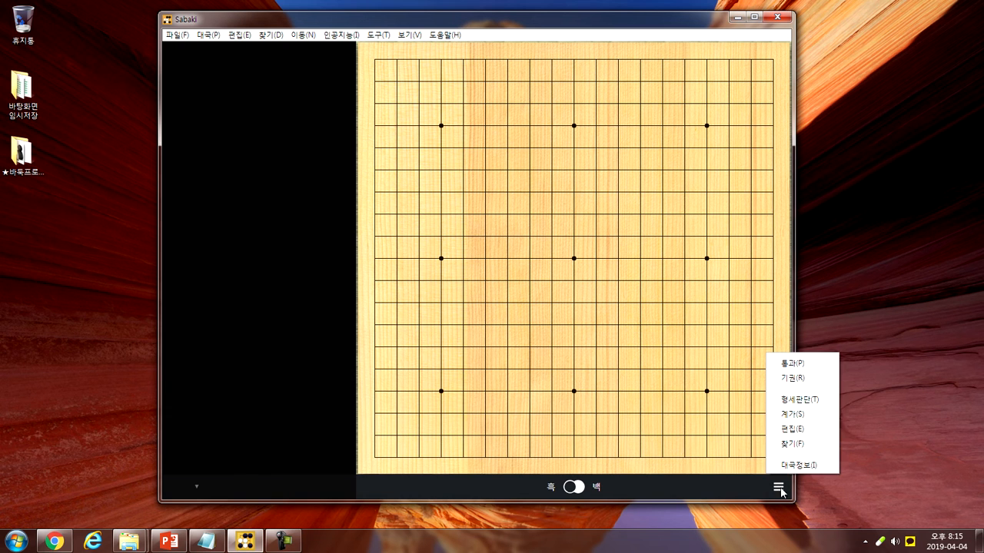
{"action": "left_click", "coordinate": [796, 464]}
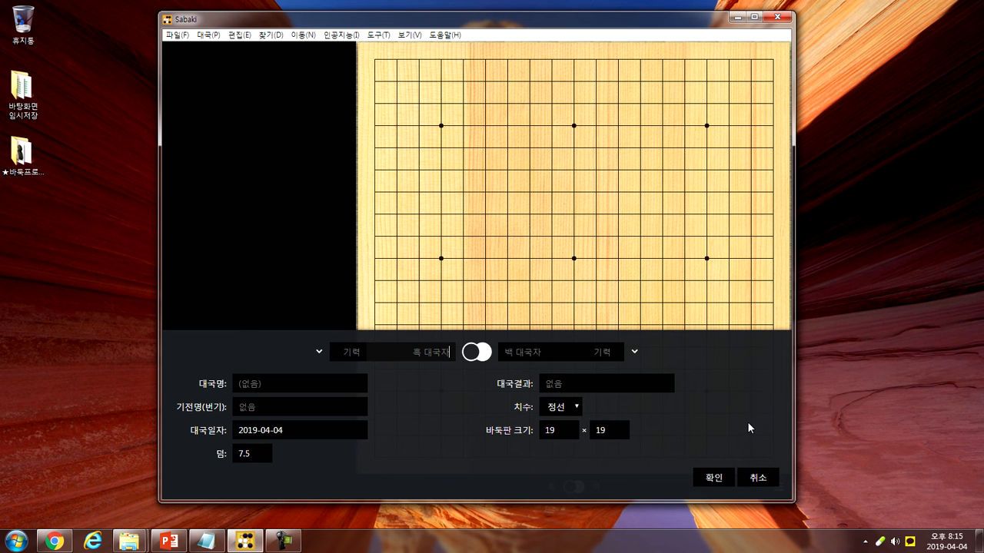
{"action": "left_click", "coordinate": [753, 478]}
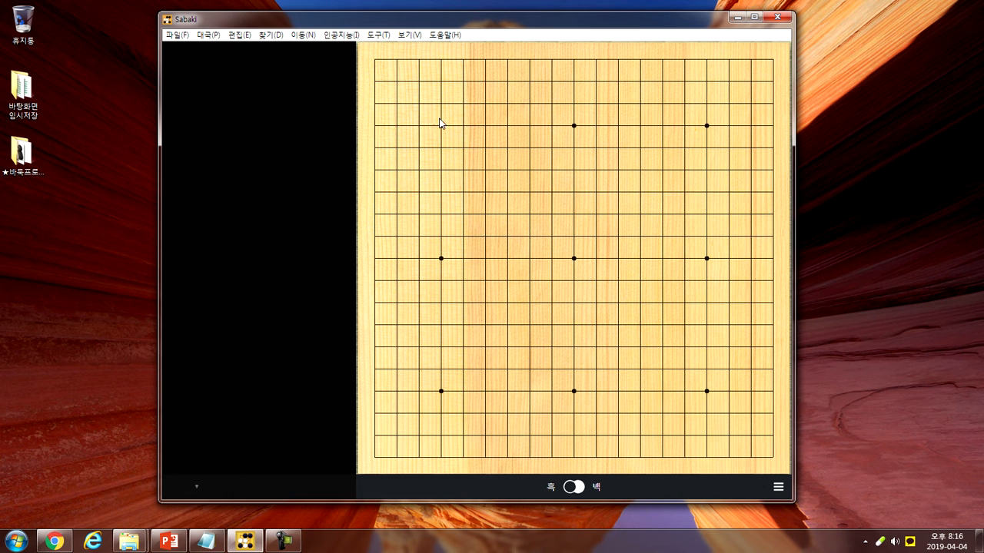
Hide the menu bar, shift the program window slightly, and bring the menu bar back temporarily.
{"action": "left_click", "coordinate": [411, 36]}
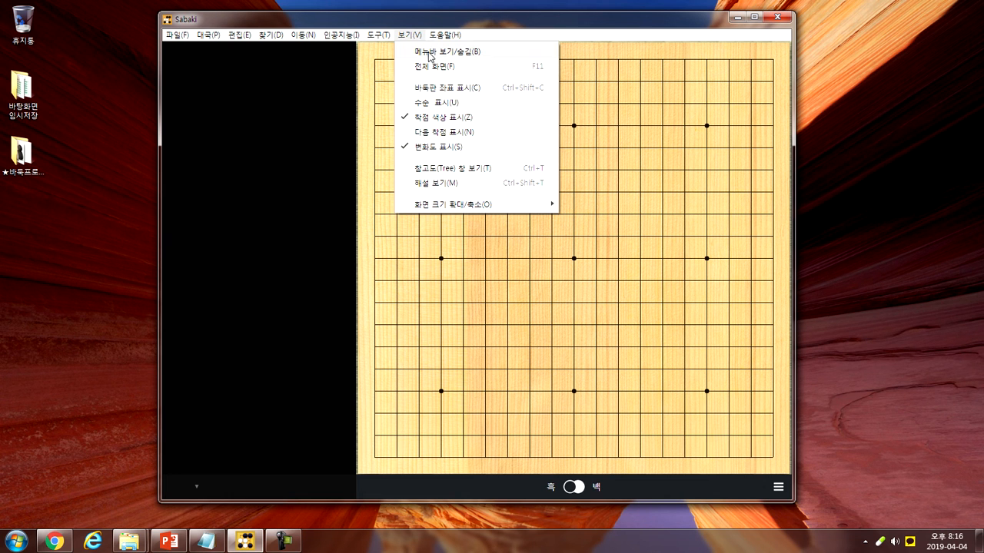
{"action": "left_click", "coordinate": [497, 52]}
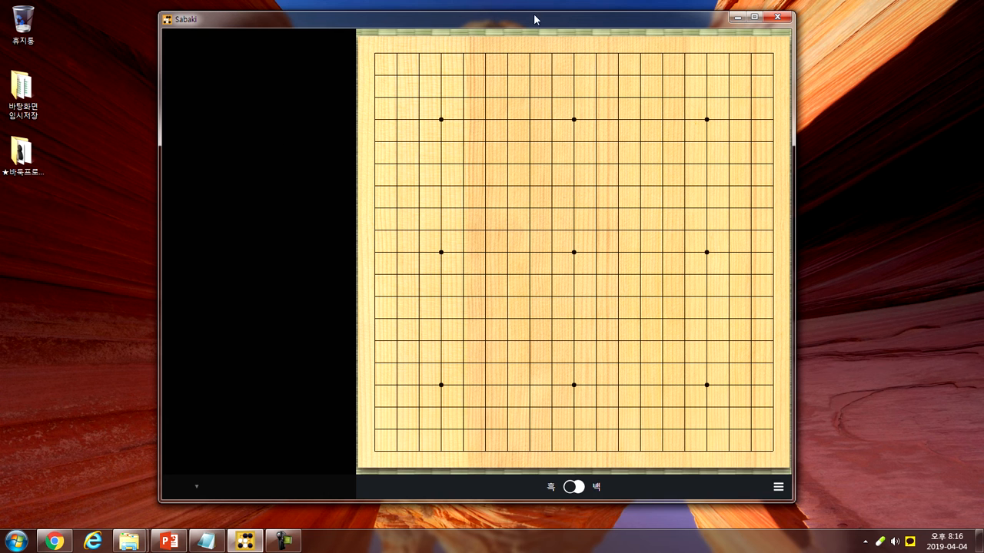
{"action": "left_click_drag", "start_coordinate": [539, 26], "coordinate": [548, 28]}
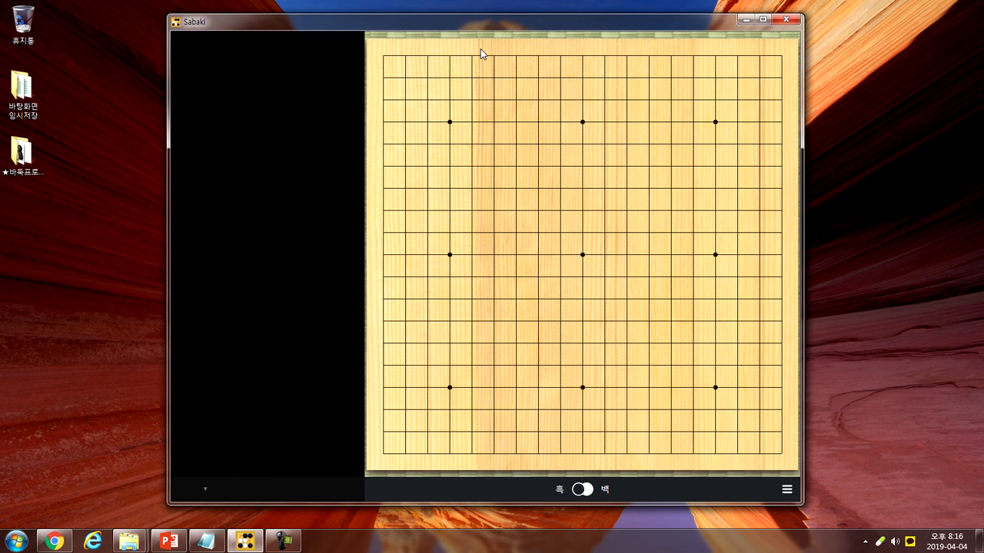
{"action": "key", "text": "alt"}
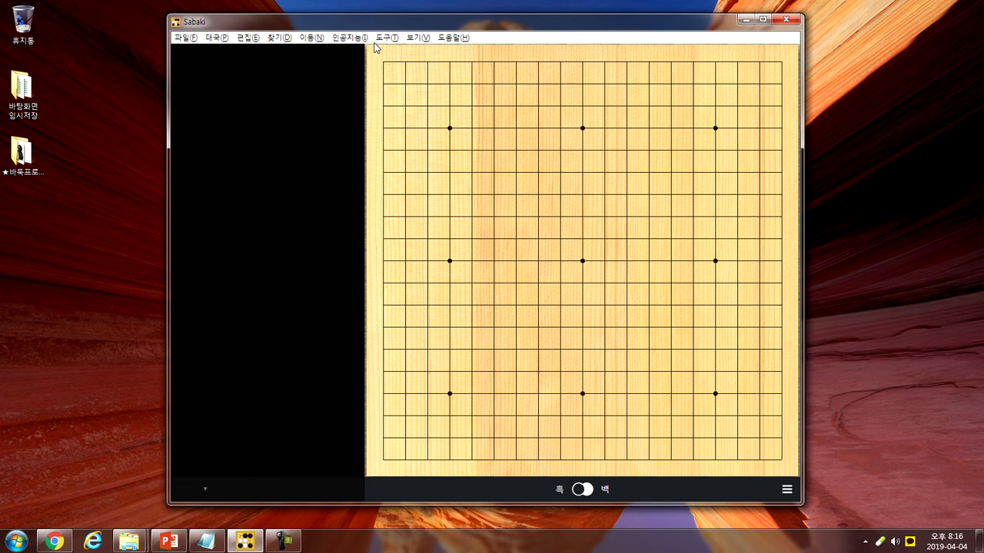
Toggle the menu bar's display on and off again, and reveal the hidden menu bar temporarily.
{"action": "left_click", "coordinate": [417, 42]}
{"action": "left_click", "coordinate": [428, 56]}
{"action": "left_click", "coordinate": [418, 37]}
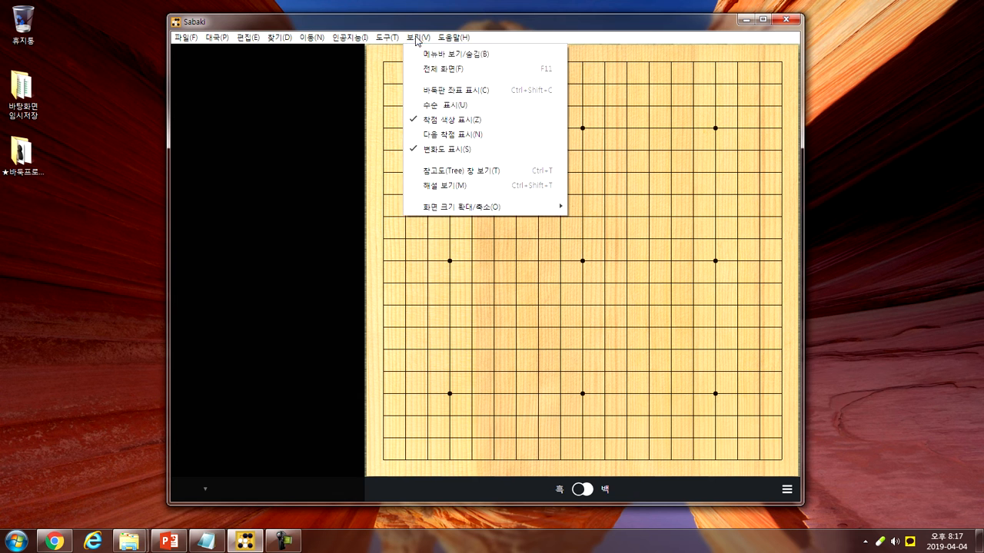
{"action": "left_click", "coordinate": [445, 57]}
{"action": "key", "text": "alt"}
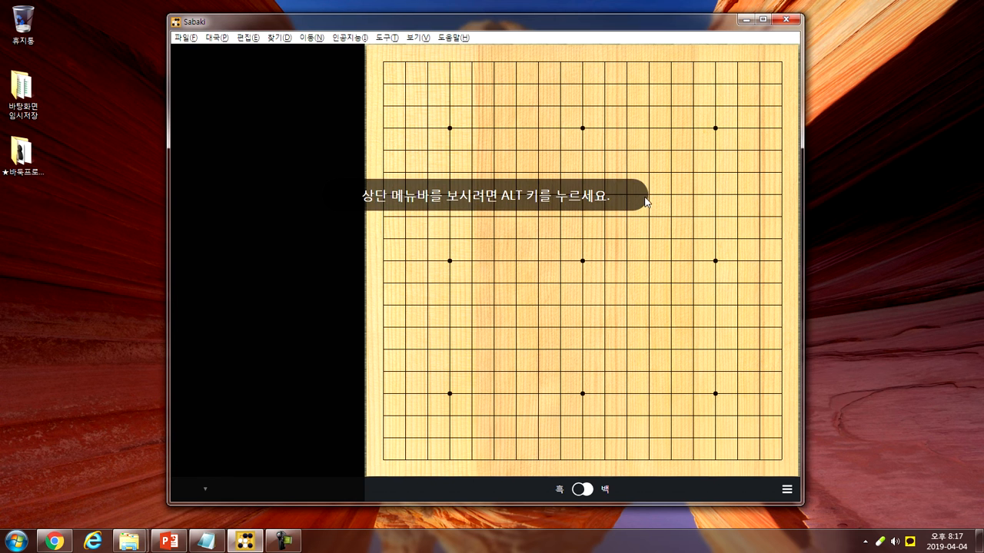
Conceal and reveal the temporary menu bar once more, and toggle its permanent display setting.
{"action": "key", "text": "alt"}
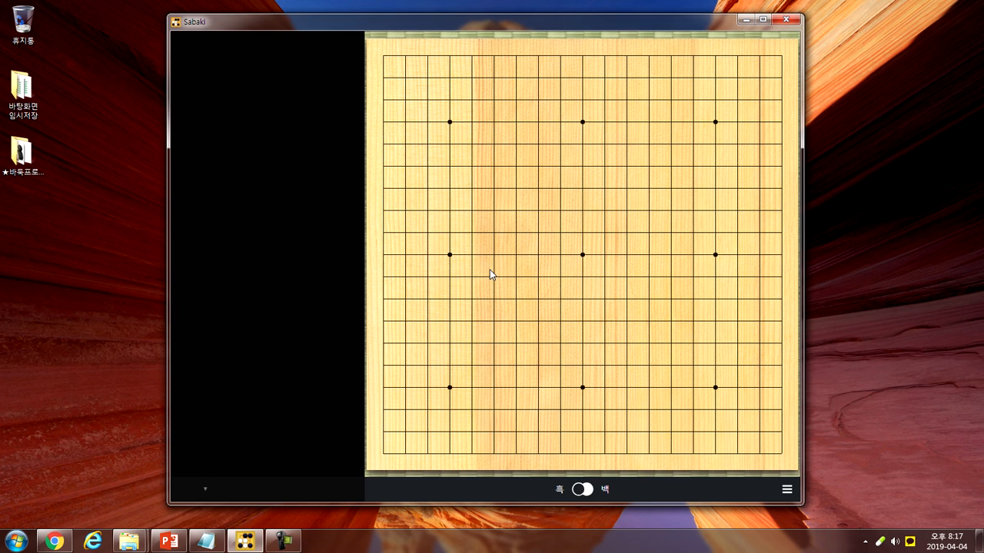
{"action": "key", "text": "alt"}
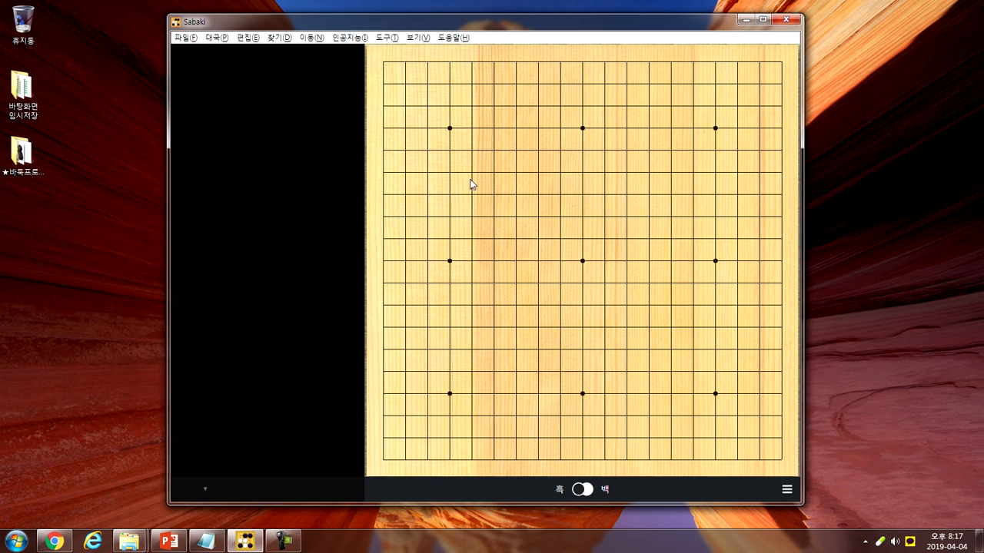
{"action": "left_click", "coordinate": [414, 38]}
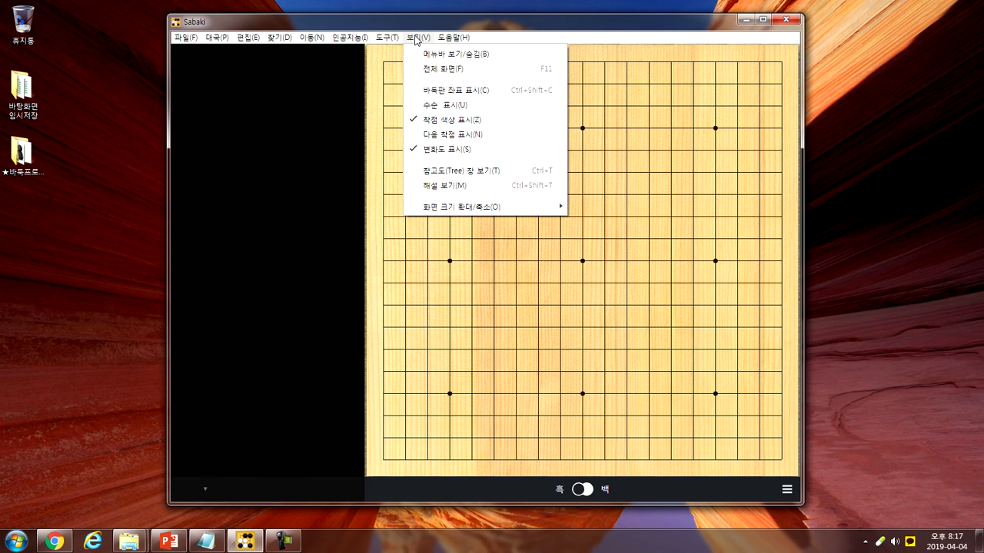
{"action": "left_click", "coordinate": [489, 55]}
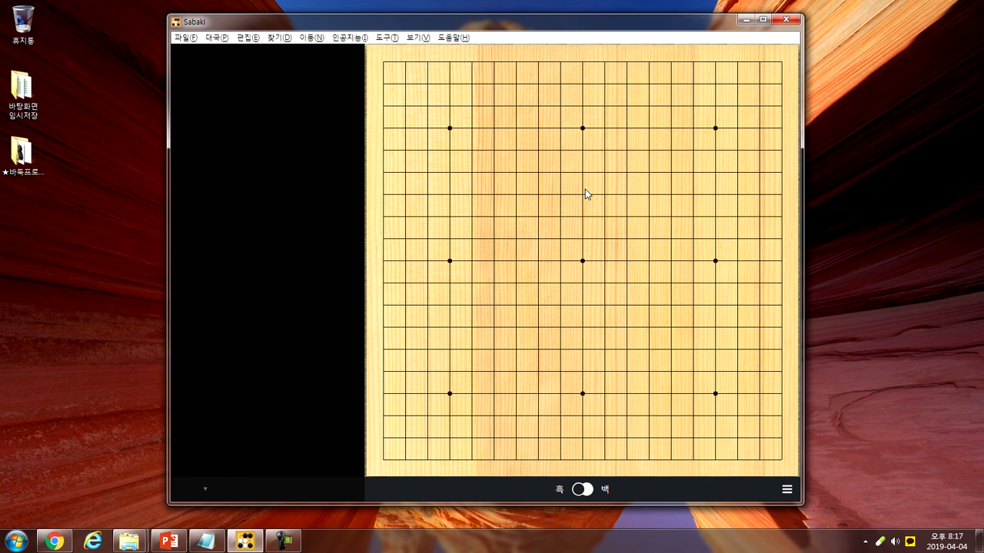
Open the game setup form for the empty board and set the handicap (치수) to 4 점.
{"action": "left_click", "coordinate": [179, 38]}
{"action": "left_click", "coordinate": [198, 176]}
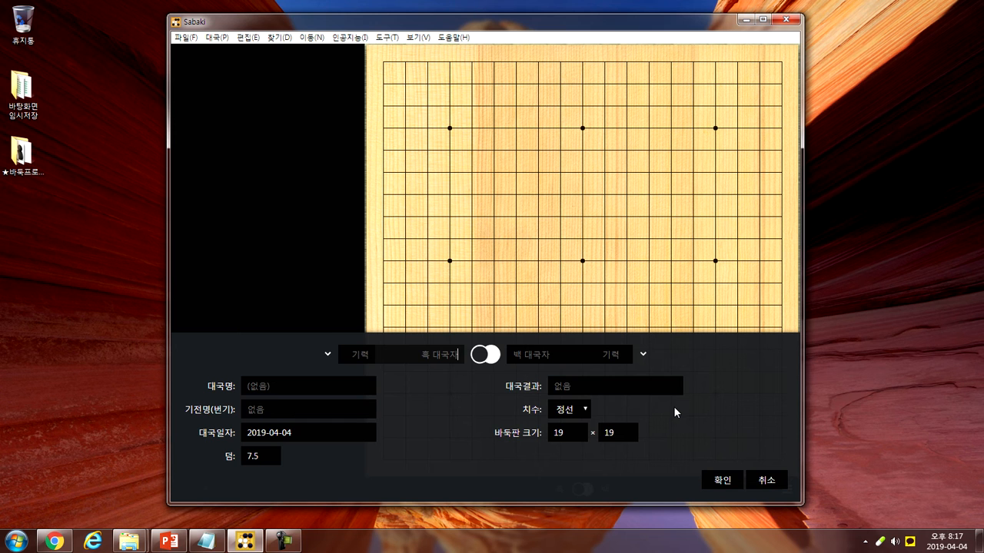
{"action": "left_click", "coordinate": [584, 411]}
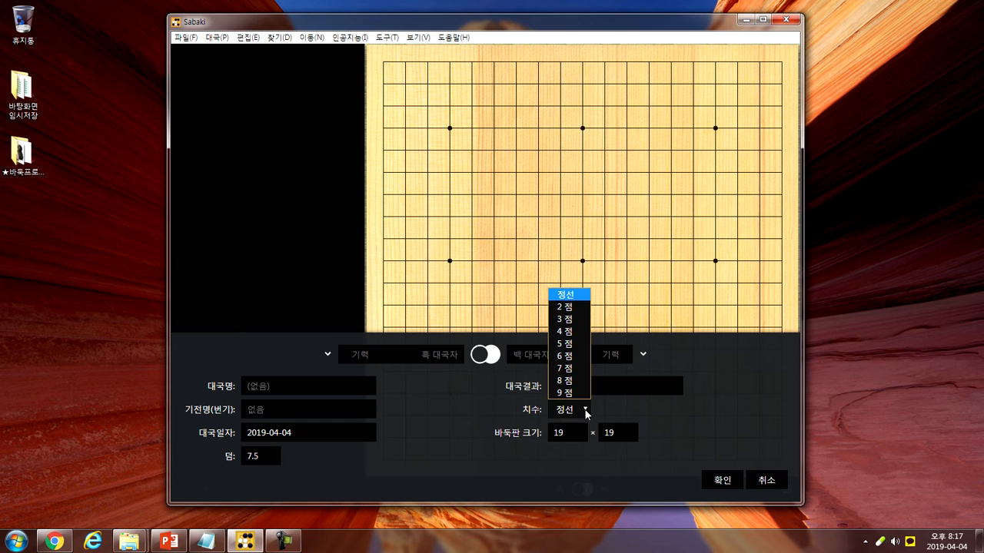
{"action": "left_click", "coordinate": [569, 332]}
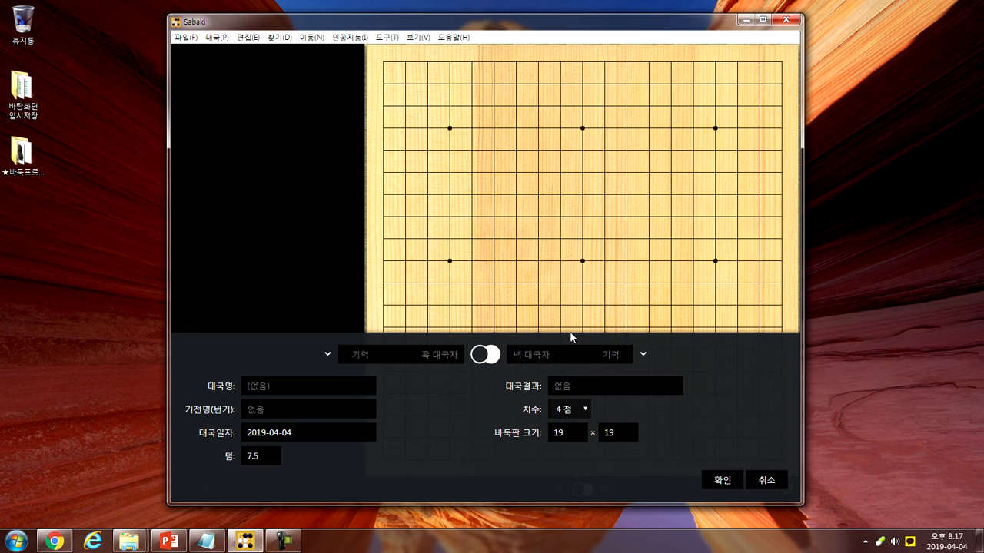
Lower the komi (덤) to 0 and confirm the handicap game settings.
{"action": "left_click", "coordinate": [270, 460]}
{"action": "double_click", "coordinate": [270, 460]}
{"action": "left_click", "coordinate": [270, 460]}
{"action": "double_click", "coordinate": [270, 459]}
{"action": "left_click", "coordinate": [270, 460]}
{"action": "left_click", "coordinate": [270, 459]}
{"action": "left_click", "coordinate": [270, 460]}
{"action": "double_click", "coordinate": [270, 459]}
{"action": "left_click", "coordinate": [270, 460]}
{"action": "double_click", "coordinate": [271, 460]}
{"action": "left_click", "coordinate": [271, 460]}
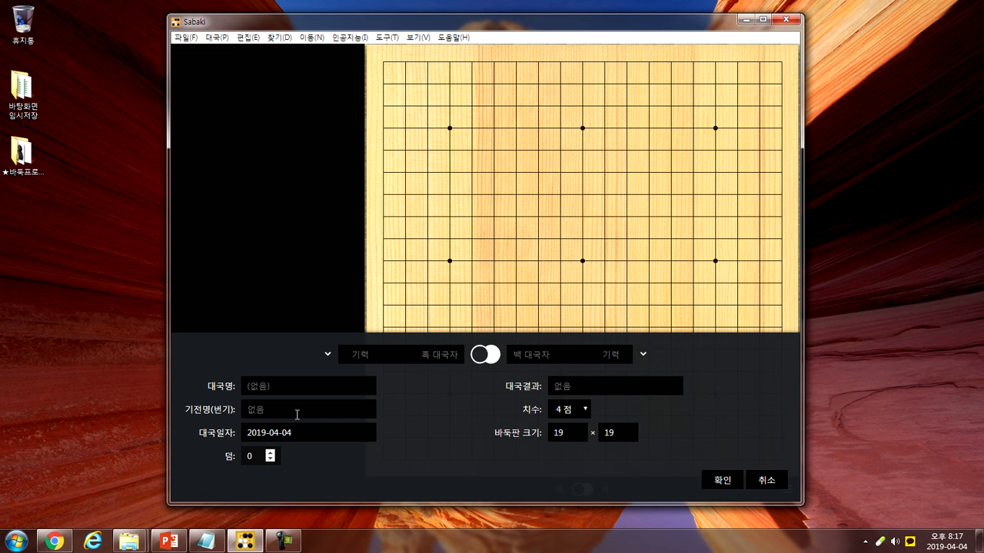
{"action": "left_click", "coordinate": [722, 481]}
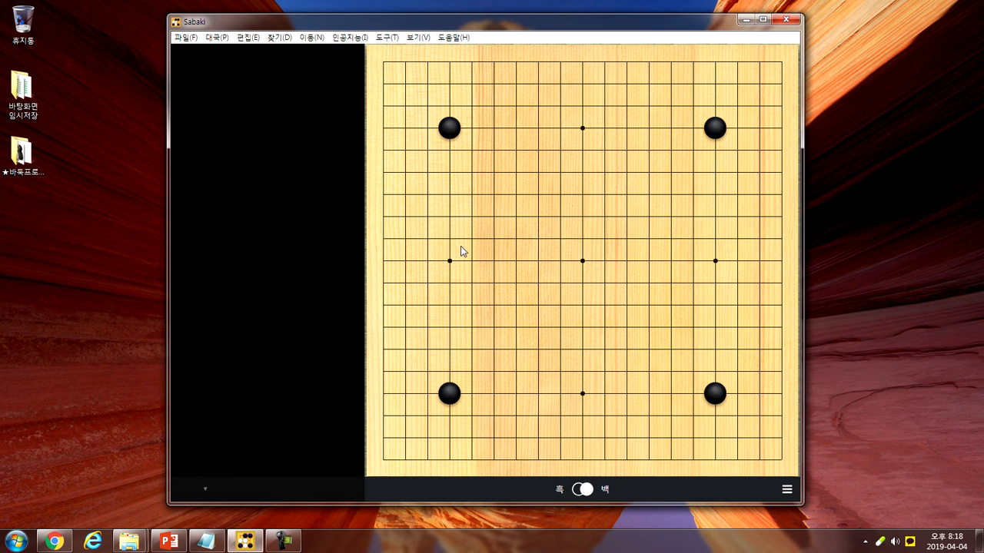
Open a new game setup form and set the handicap (치수) to 정선 and the komi (덤) to 6.5.
{"action": "left_click", "coordinate": [186, 38]}
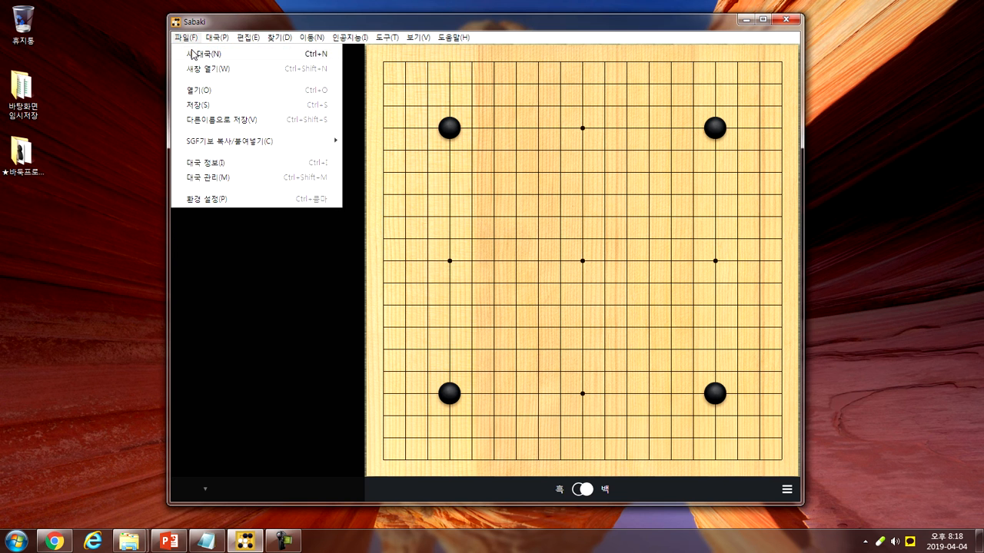
{"action": "left_click", "coordinate": [192, 55]}
{"action": "left_click", "coordinate": [530, 274]}
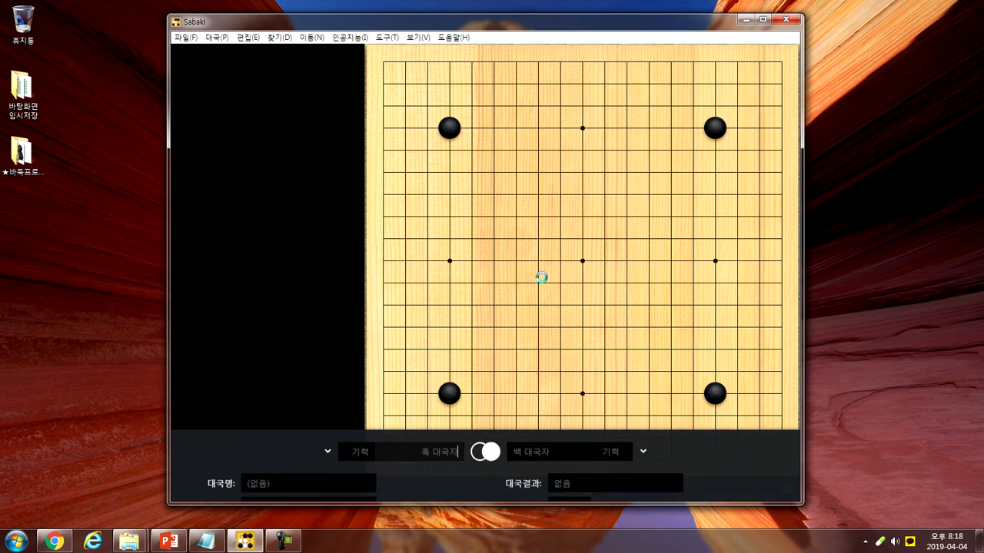
{"action": "left_click", "coordinate": [586, 416]}
{"action": "left_click", "coordinate": [584, 300]}
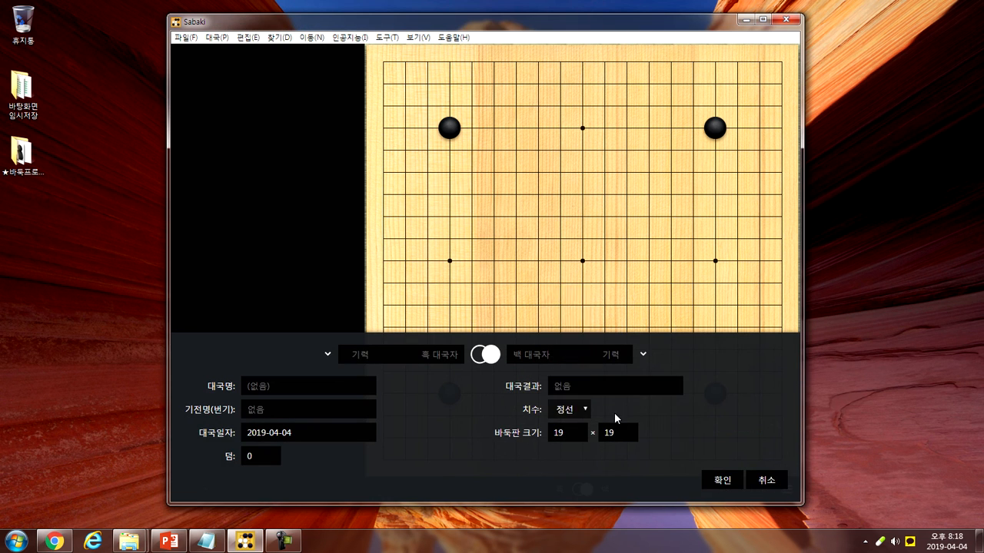
{"action": "double_click", "coordinate": [252, 457]}
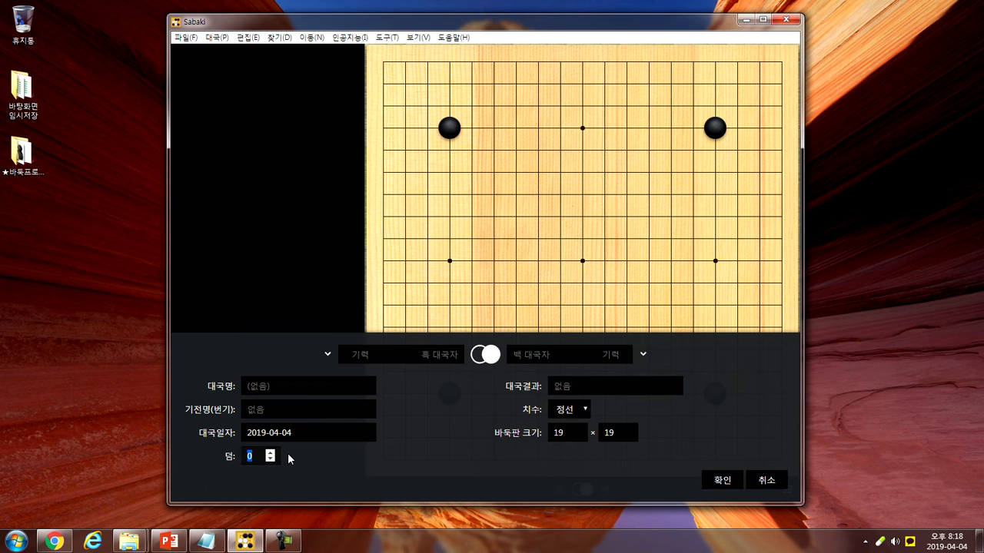
{"action": "type", "text": "6.5"}
{"action": "left_click", "coordinate": [421, 428]}
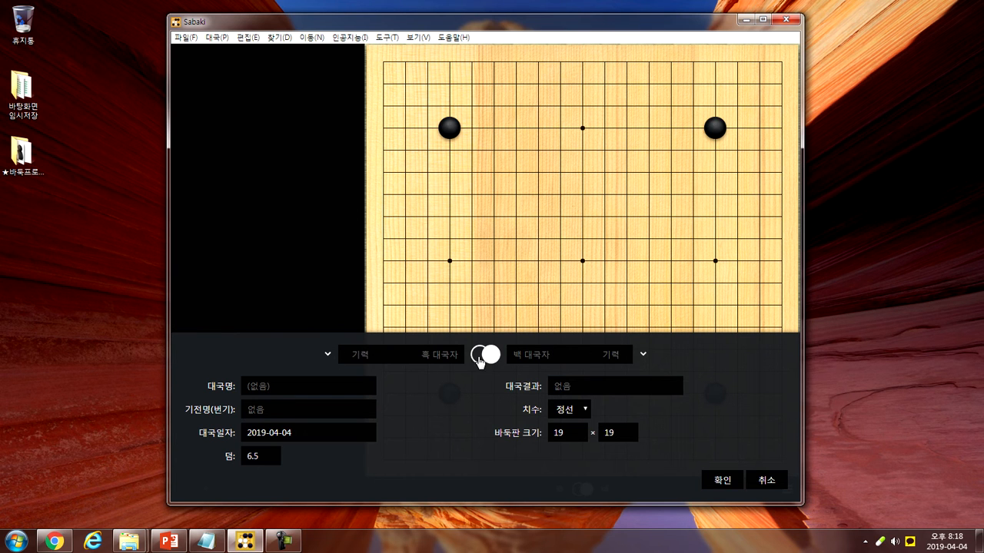
View the engine choices for the black player and cancel the game setup.
{"action": "left_click", "coordinate": [328, 355]}
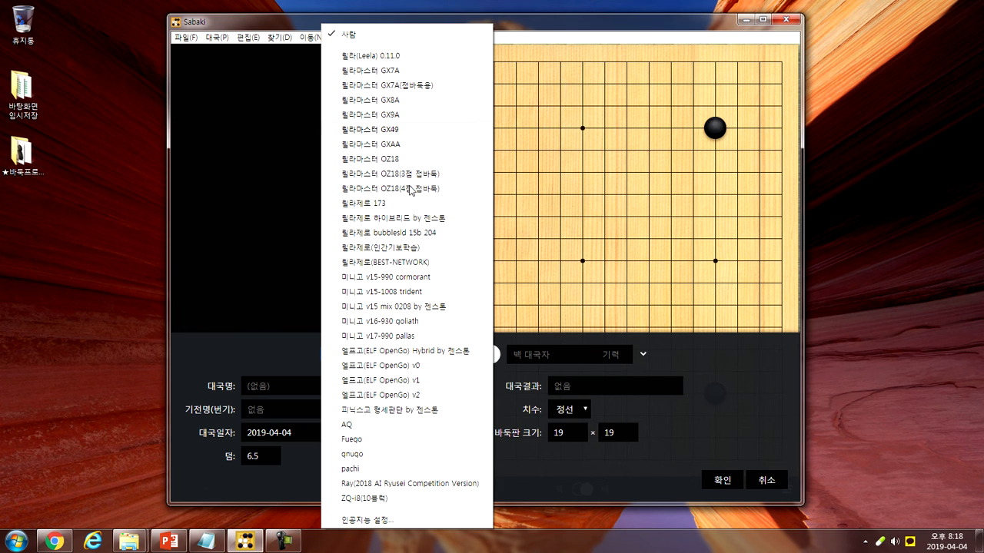
{"action": "left_click", "coordinate": [738, 362]}
{"action": "left_click", "coordinate": [763, 479]}
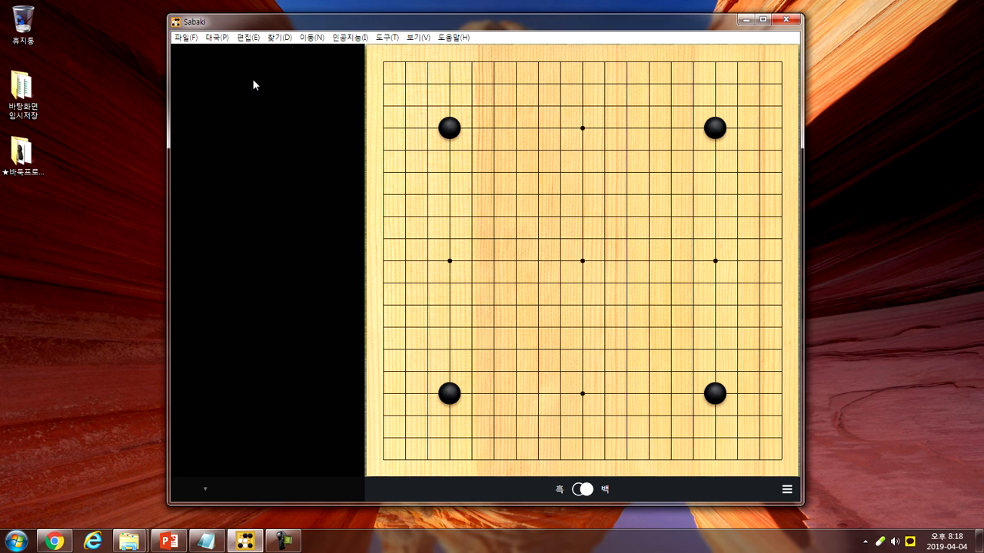
Look through the registered engines in the engine settings (인공지능 설정) and close them.
{"action": "left_click", "coordinate": [350, 39]}
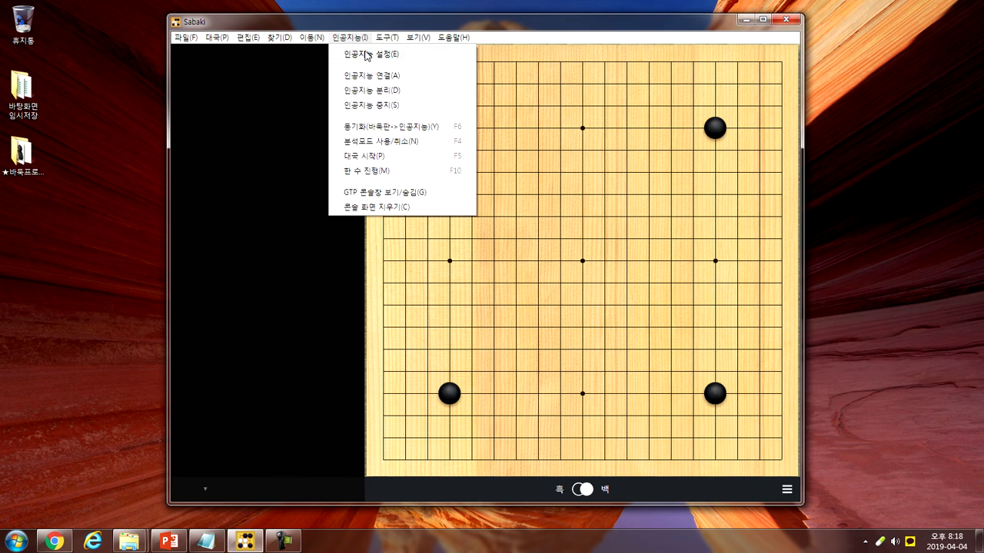
{"action": "left_click", "coordinate": [376, 54]}
{"action": "scroll", "coordinate": [456, 378], "scroll_direction": "down", "scroll_amount": 10}
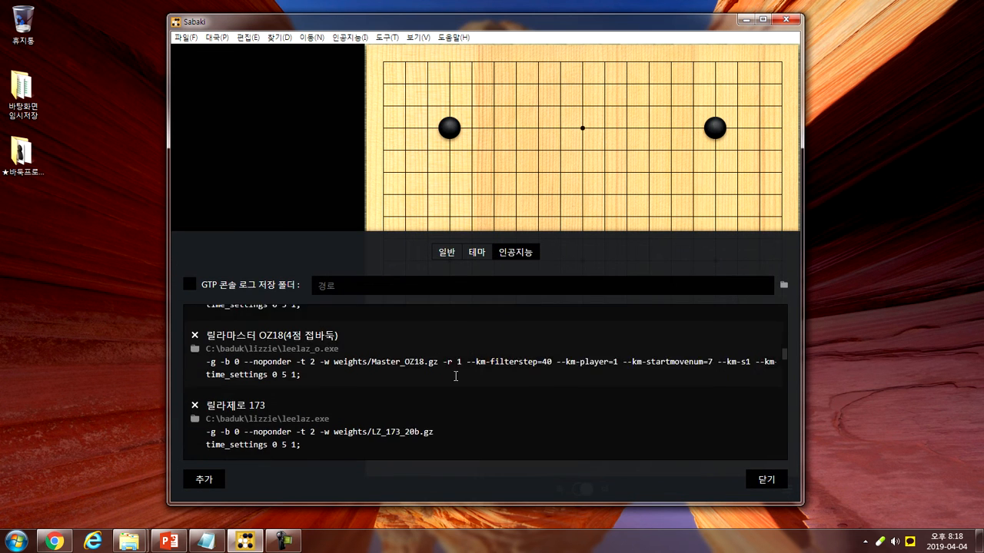
{"action": "scroll", "coordinate": [455, 378], "scroll_direction": "down", "scroll_amount": 10}
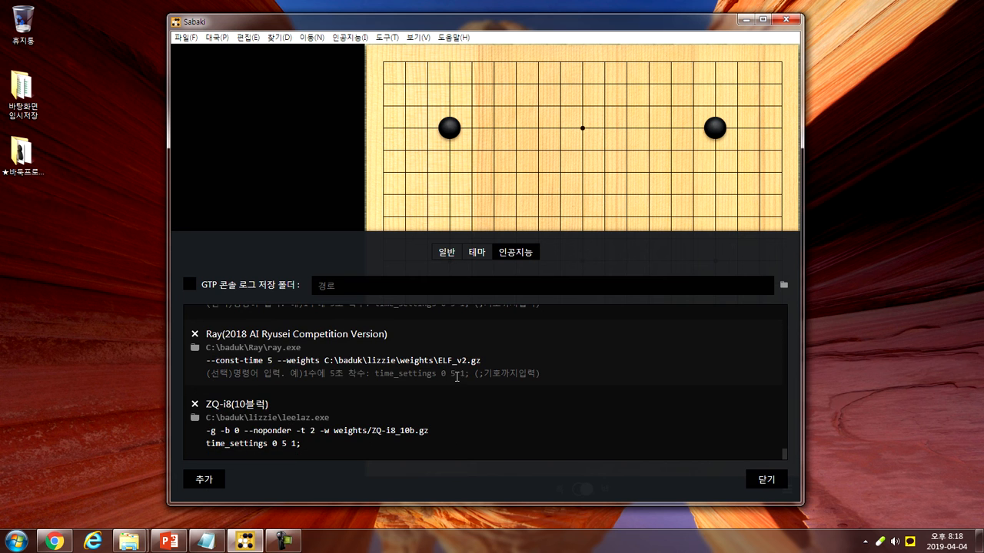
{"action": "scroll", "coordinate": [516, 388], "scroll_direction": "up", "scroll_amount": 20}
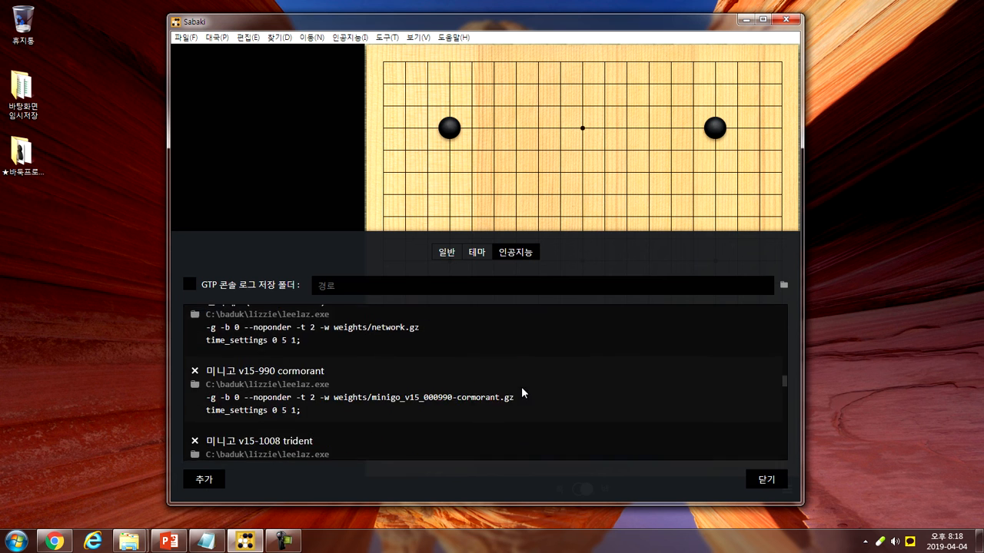
{"action": "left_click", "coordinate": [761, 479]}
Open the new game setup form, view the engine choices for the white player, and cancel the setup.
{"action": "left_click", "coordinate": [183, 37]}
{"action": "left_click", "coordinate": [200, 58]}
{"action": "left_click", "coordinate": [642, 354]}
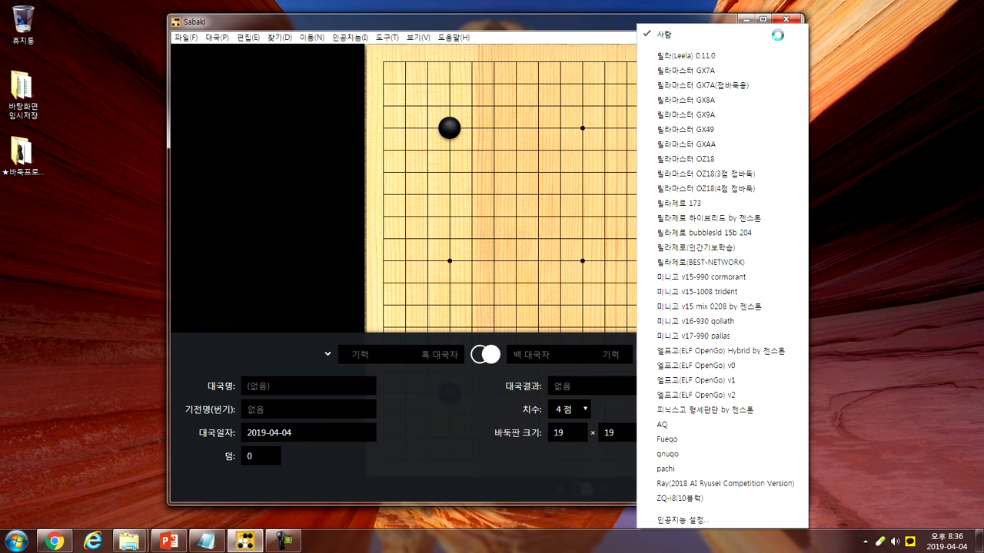
{"action": "left_click", "coordinate": [525, 29]}
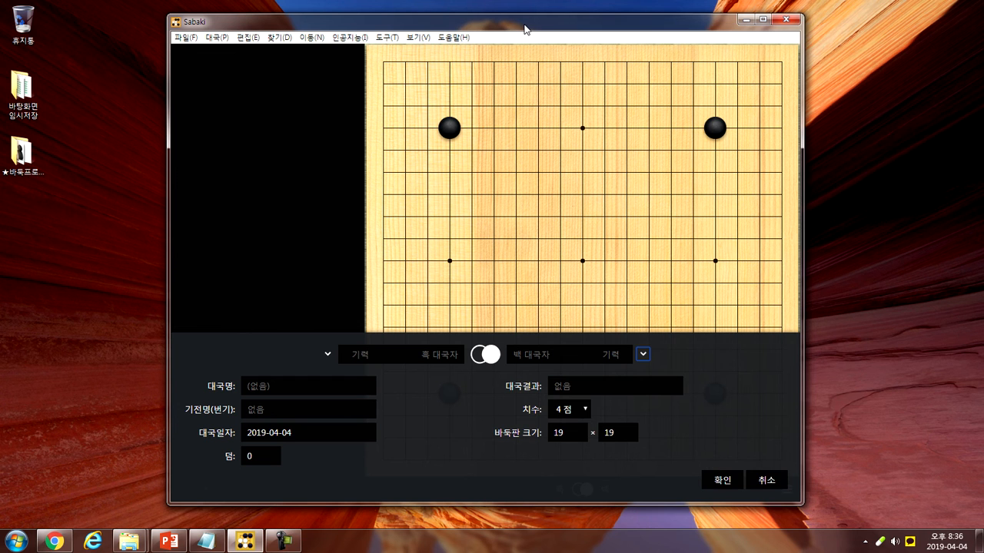
{"action": "left_click", "coordinate": [770, 479]}
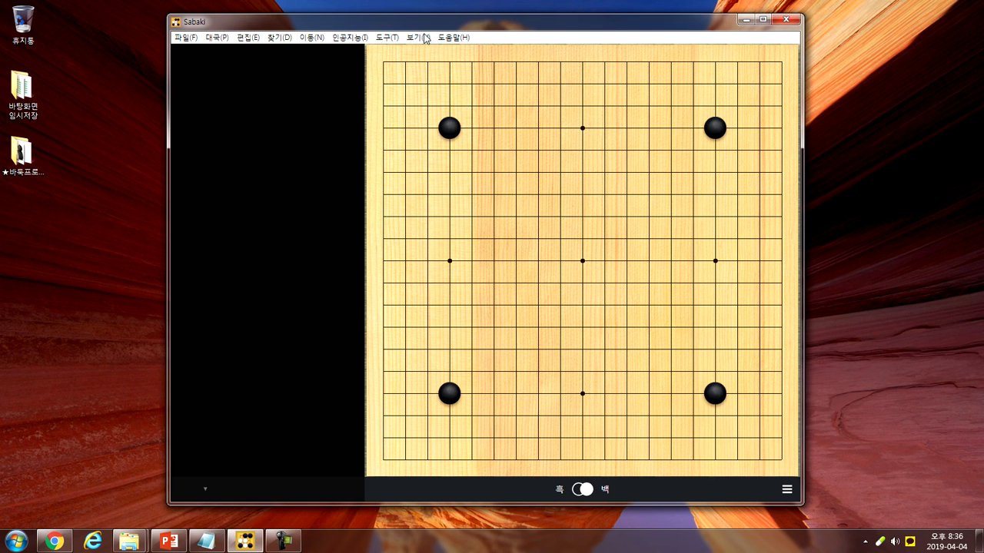
Reopen the engine settings and examine the names, executable paths and options of the registered engines throughout the list.
{"action": "left_click", "coordinate": [352, 40]}
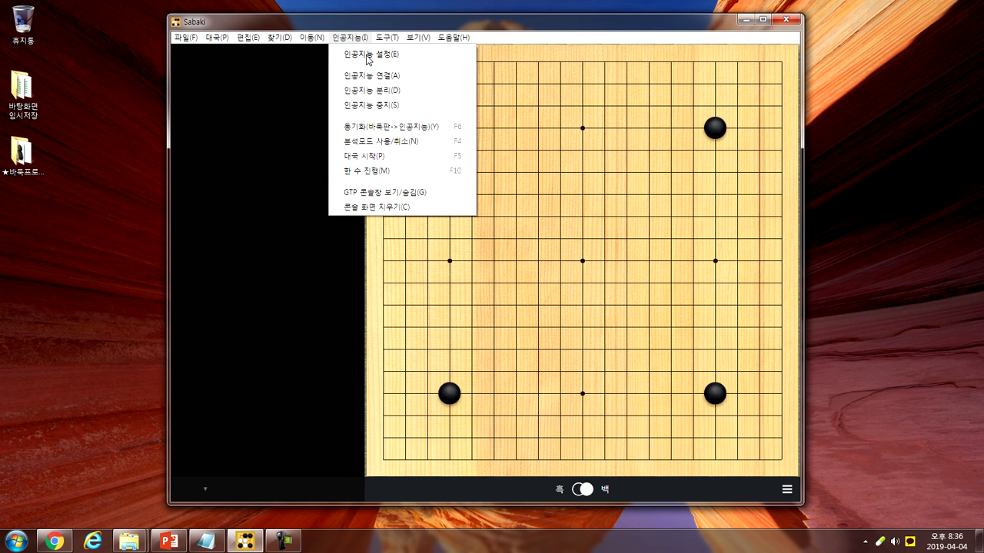
{"action": "left_click", "coordinate": [367, 56]}
{"action": "scroll", "coordinate": [472, 368], "scroll_direction": "down", "scroll_amount": 5}
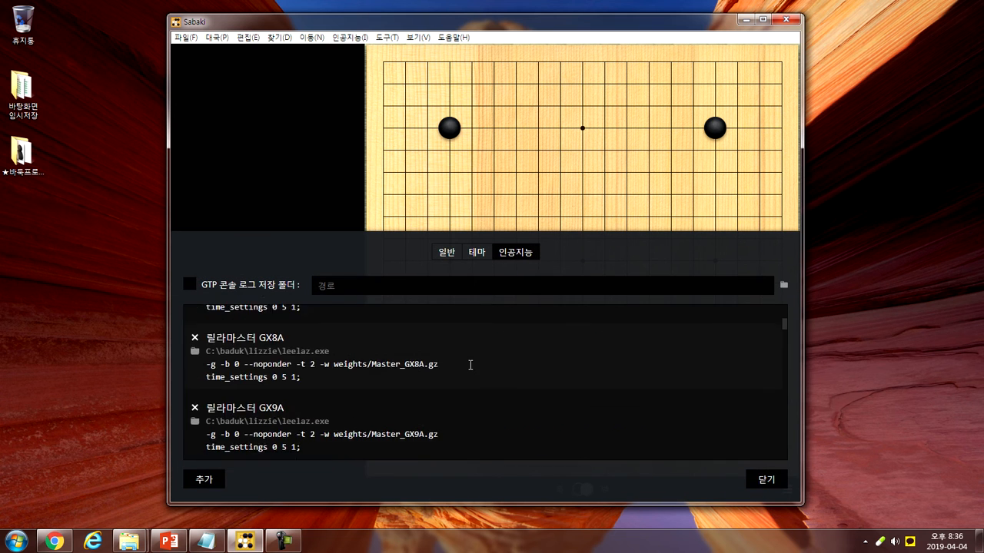
{"action": "scroll", "coordinate": [471, 366], "scroll_direction": "down", "scroll_amount": 10}
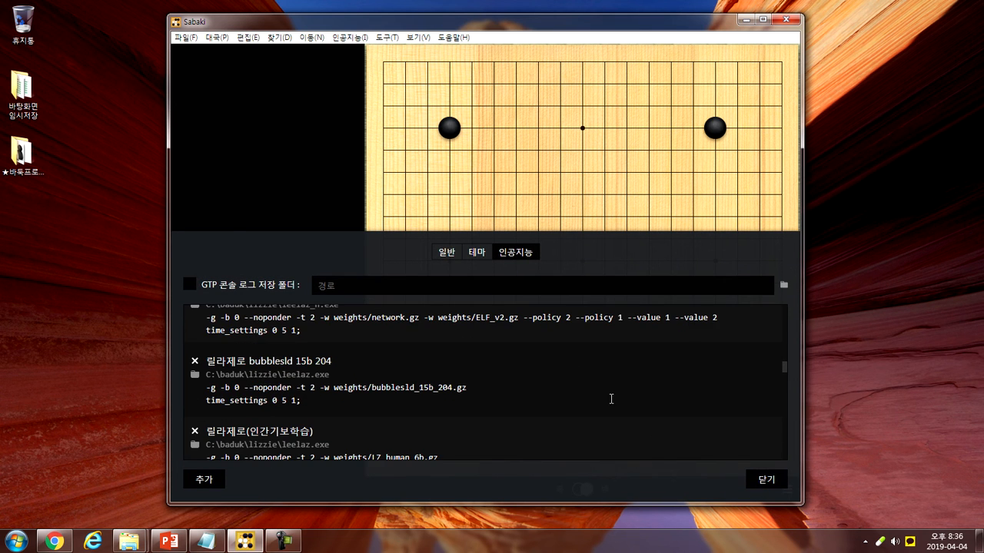
{"action": "scroll", "coordinate": [584, 392], "scroll_direction": "down", "scroll_amount": 15}
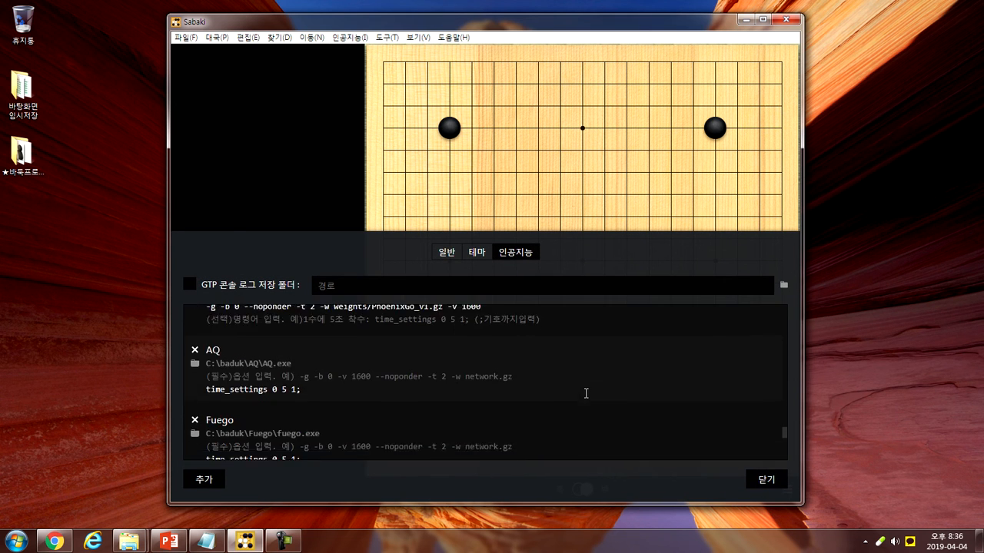
{"action": "scroll", "coordinate": [588, 393], "scroll_direction": "down", "scroll_amount": 3}
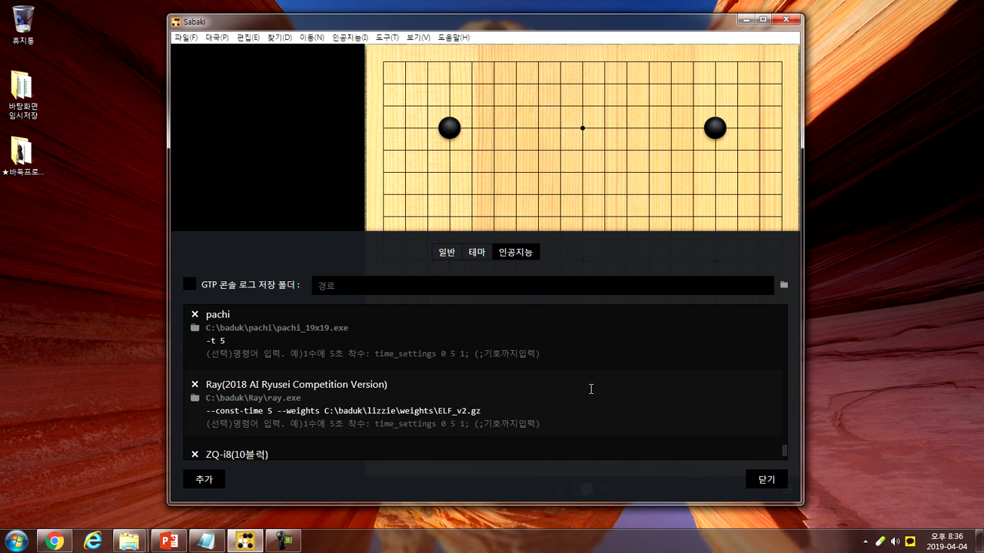
{"action": "scroll", "coordinate": [590, 389], "scroll_direction": "up", "scroll_amount": 15}
{"action": "scroll", "coordinate": [597, 391], "scroll_direction": "up", "scroll_amount": 10}
{"action": "scroll", "coordinate": [607, 389], "scroll_direction": "down", "scroll_amount": 5}
{"action": "scroll", "coordinate": [610, 389], "scroll_direction": "up", "scroll_amount": 5}
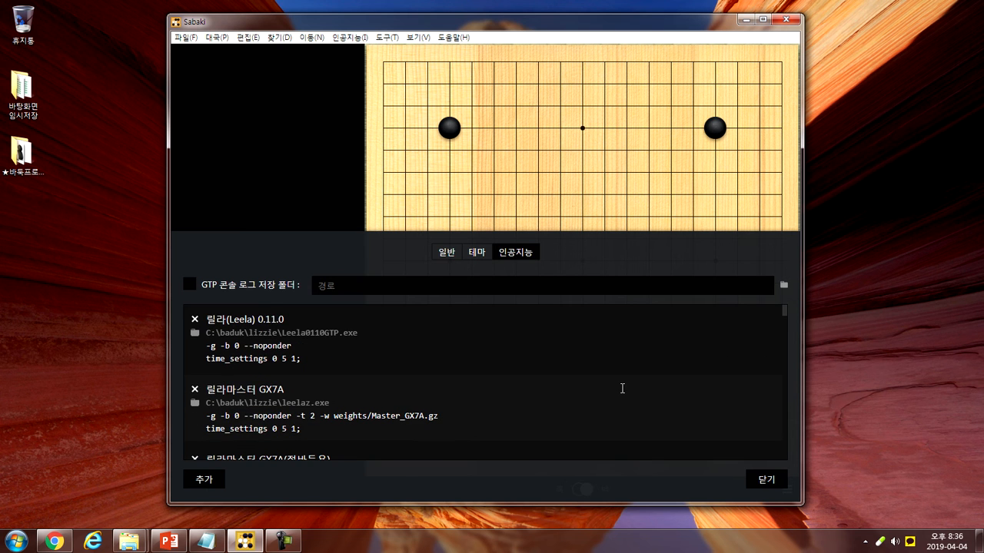
{"action": "scroll", "coordinate": [536, 392], "scroll_direction": "down", "scroll_amount": 10}
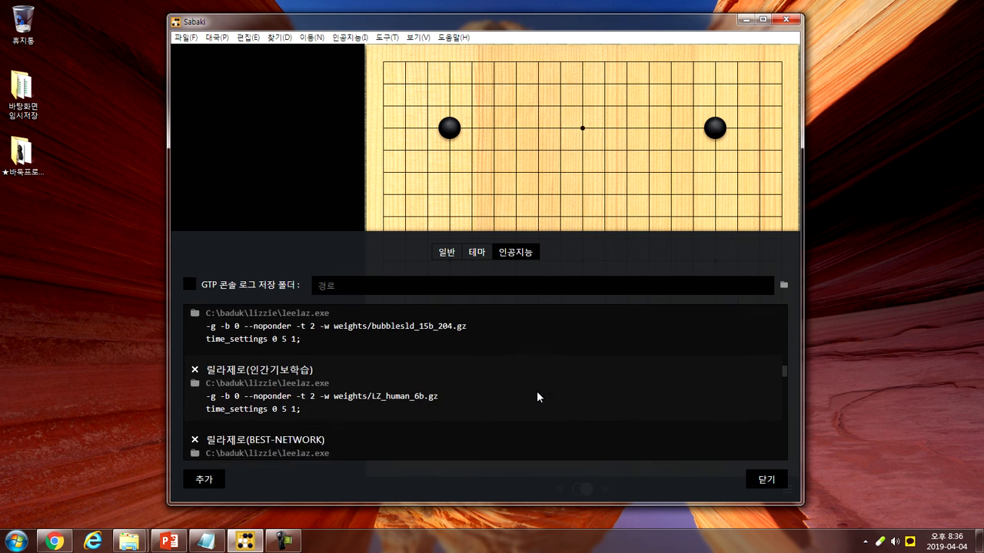
{"action": "scroll", "coordinate": [537, 394], "scroll_direction": "up", "scroll_amount": 2}
{"action": "scroll", "coordinate": [537, 393], "scroll_direction": "down", "scroll_amount": 6}
{"action": "scroll", "coordinate": [538, 393], "scroll_direction": "down", "scroll_amount": 10}
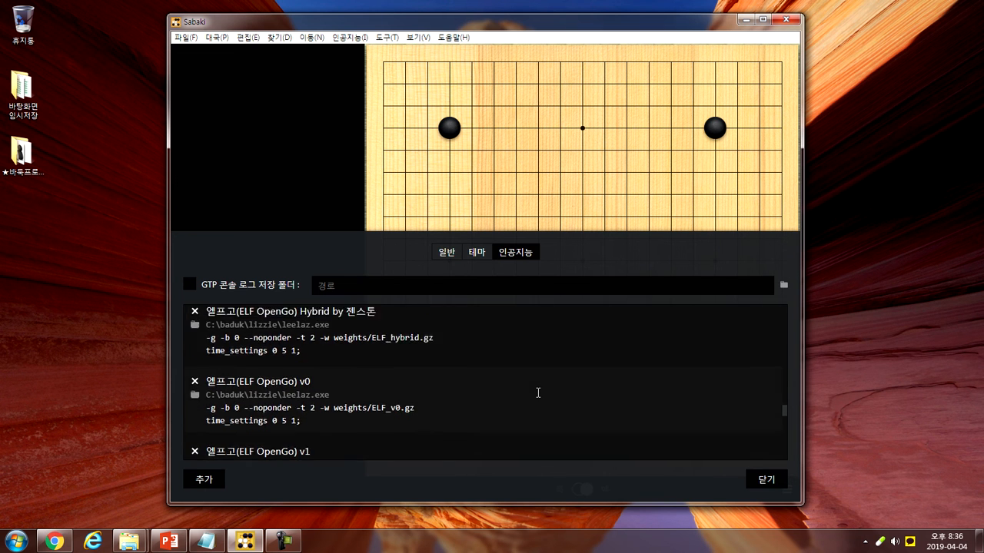
{"action": "scroll", "coordinate": [538, 392], "scroll_direction": "up", "scroll_amount": 15}
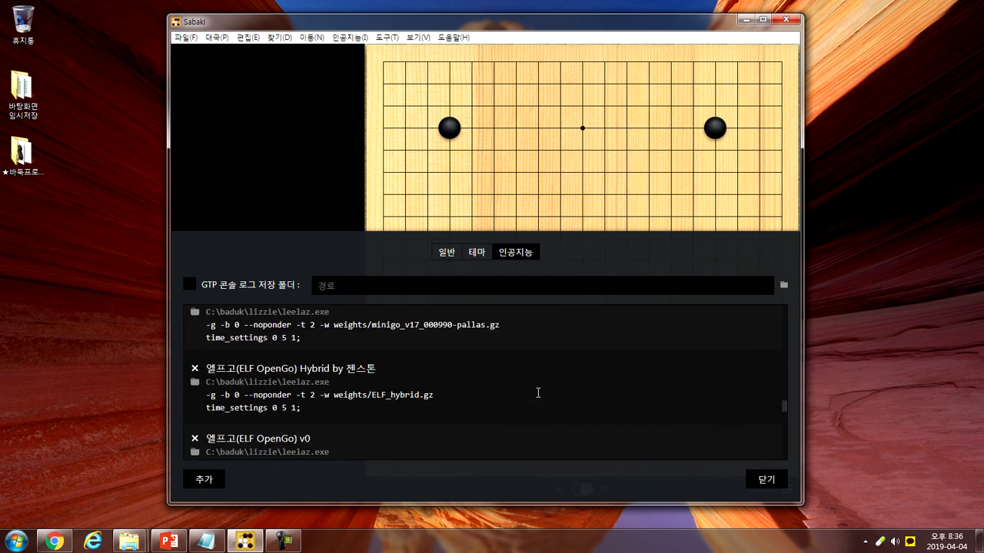
{"action": "scroll", "coordinate": [540, 395], "scroll_direction": "up", "scroll_amount": 4}
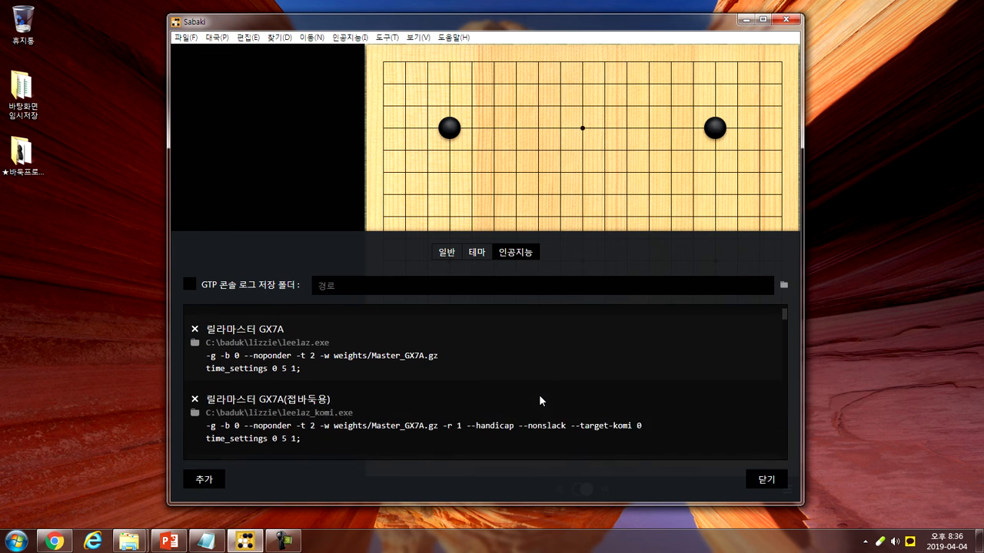
Find the 릴라제로(BEST-NETWORK) entry in the engine list and highlight its name.
{"action": "scroll", "coordinate": [538, 394], "scroll_direction": "down", "scroll_amount": 4}
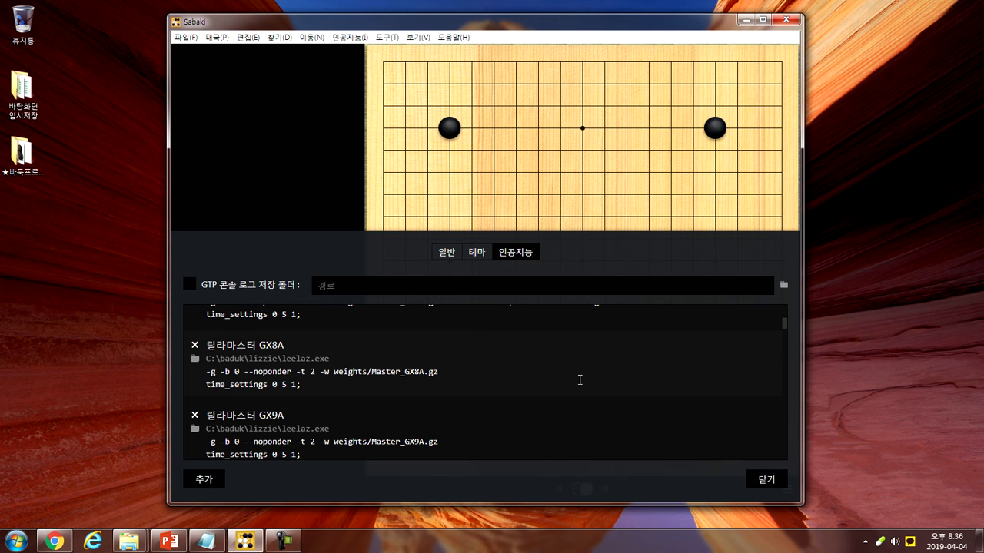
{"action": "scroll", "coordinate": [579, 389], "scroll_direction": "down", "scroll_amount": 2}
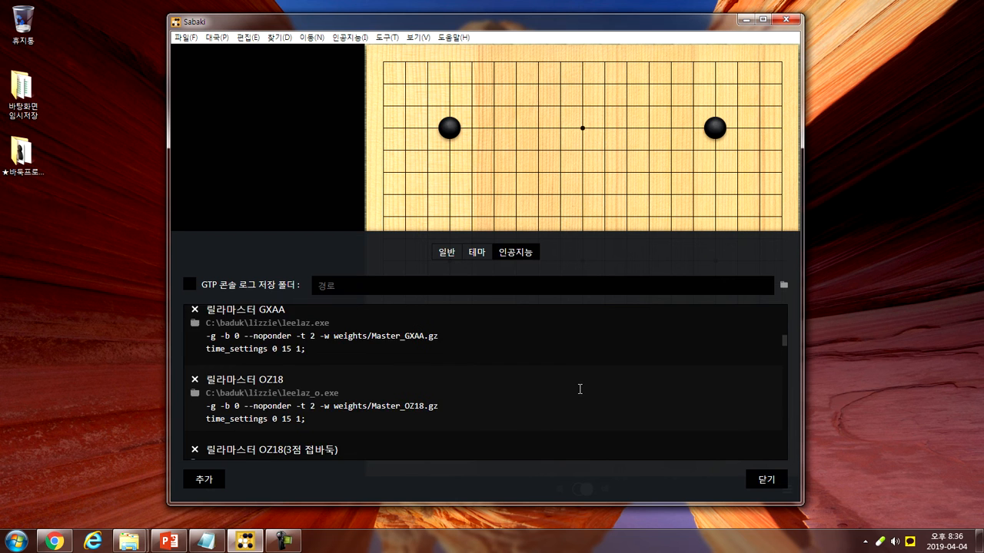
{"action": "scroll", "coordinate": [579, 388], "scroll_direction": "down", "scroll_amount": 3}
{"action": "scroll", "coordinate": [580, 390], "scroll_direction": "down", "scroll_amount": 6}
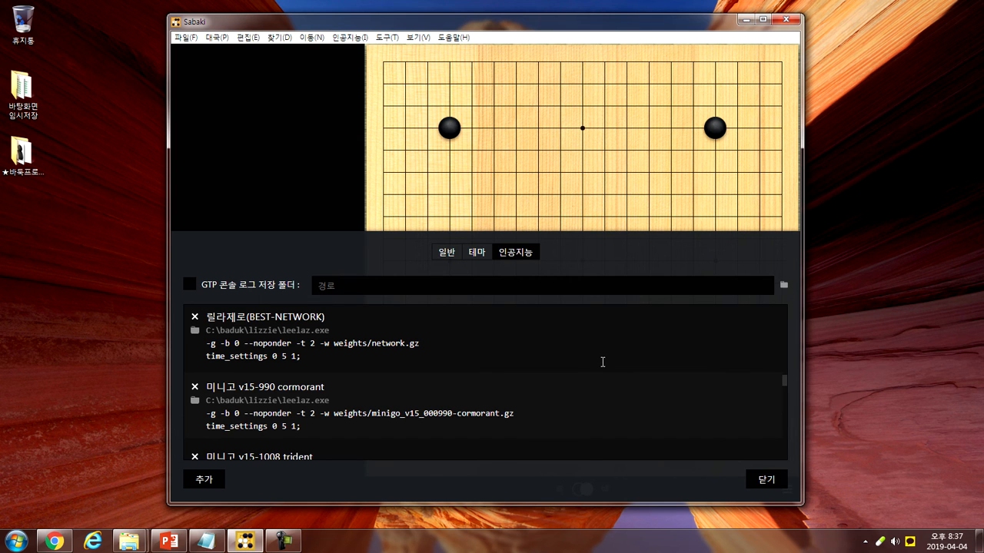
{"action": "left_click", "coordinate": [332, 320]}
{"action": "left_click_drag", "start_coordinate": [206, 318], "coordinate": [320, 319]}
{"action": "left_click", "coordinate": [350, 319]}
Rename the ZQ-i8(10블럭) engine entry at the end of the list as 릴라제로 ZQ-i8(10블럭).
{"action": "scroll", "coordinate": [630, 369], "scroll_direction": "down", "scroll_amount": 10}
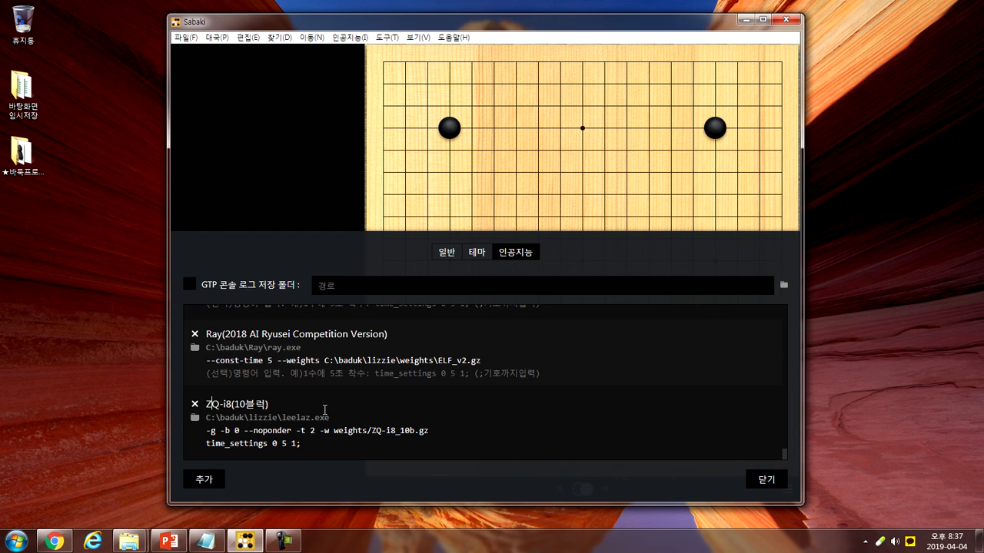
{"action": "type", "text": "릴라"}
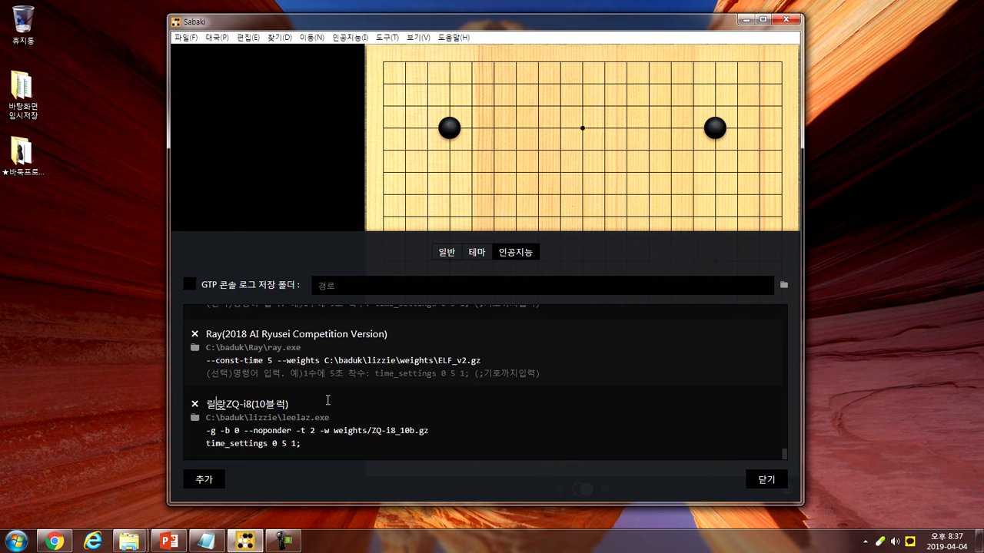
{"action": "type", "text": "제로"}
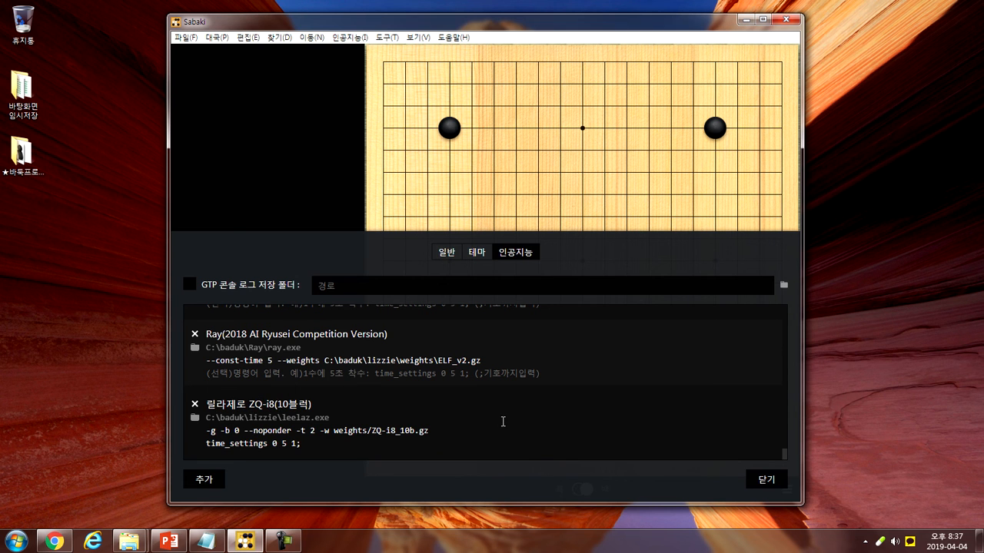
Return to the 릴라제로(BEST-NETWORK) entry and highlight the leelaz.exe part of its executable path.
{"action": "scroll", "coordinate": [552, 410], "scroll_direction": "up", "scroll_amount": 10}
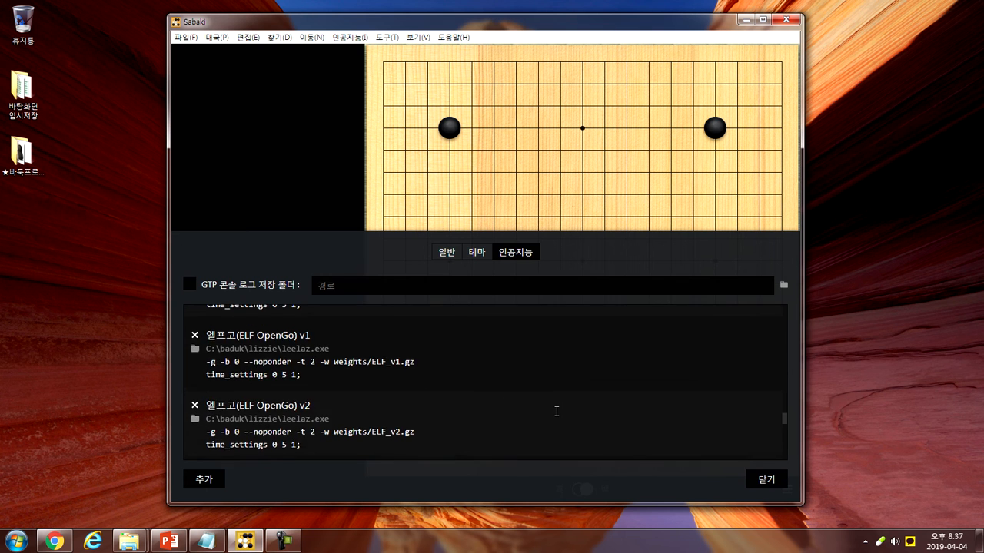
{"action": "scroll", "coordinate": [558, 412], "scroll_direction": "up", "scroll_amount": 6}
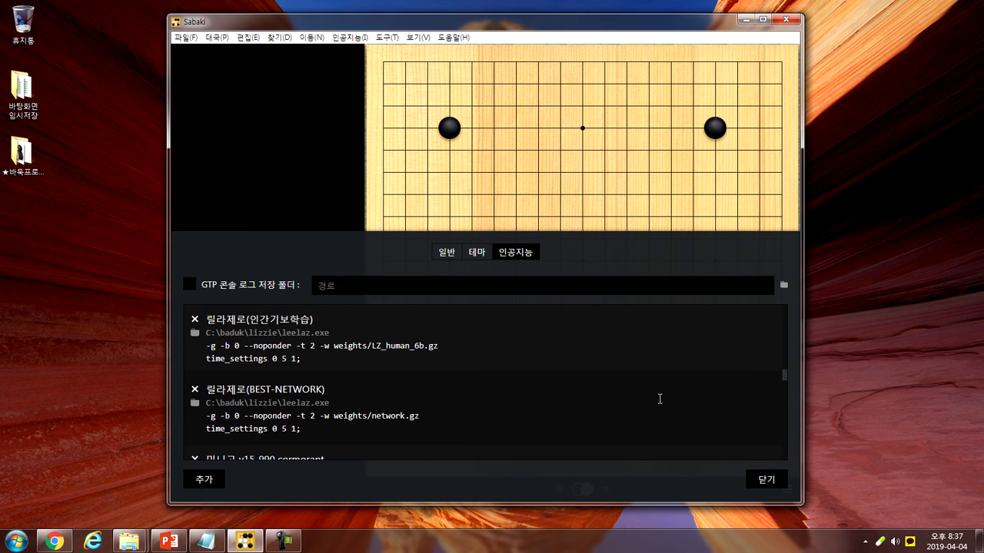
{"action": "left_click_drag", "start_coordinate": [784, 372], "coordinate": [787, 377]}
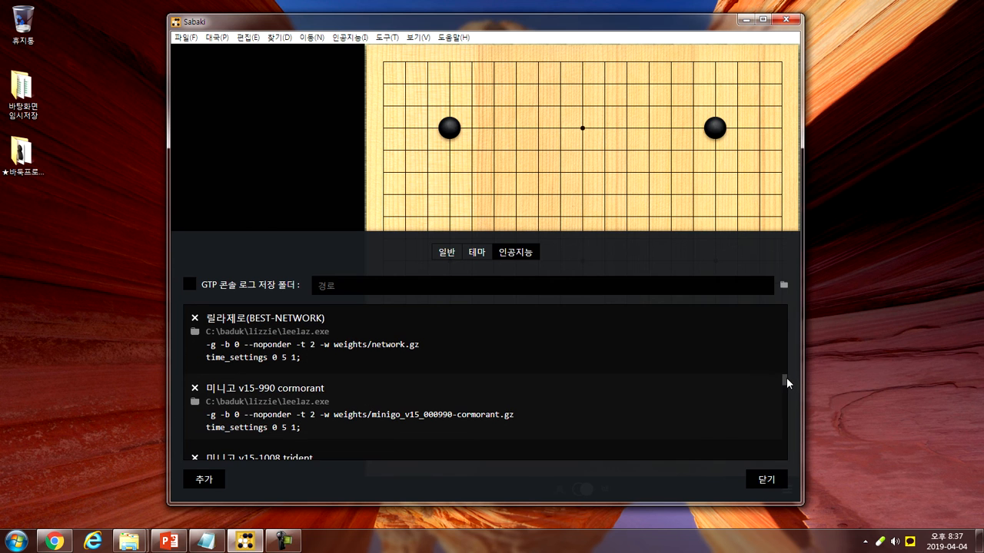
{"action": "left_click_drag", "start_coordinate": [205, 331], "coordinate": [337, 331]}
{"action": "left_click", "coordinate": [343, 331]}
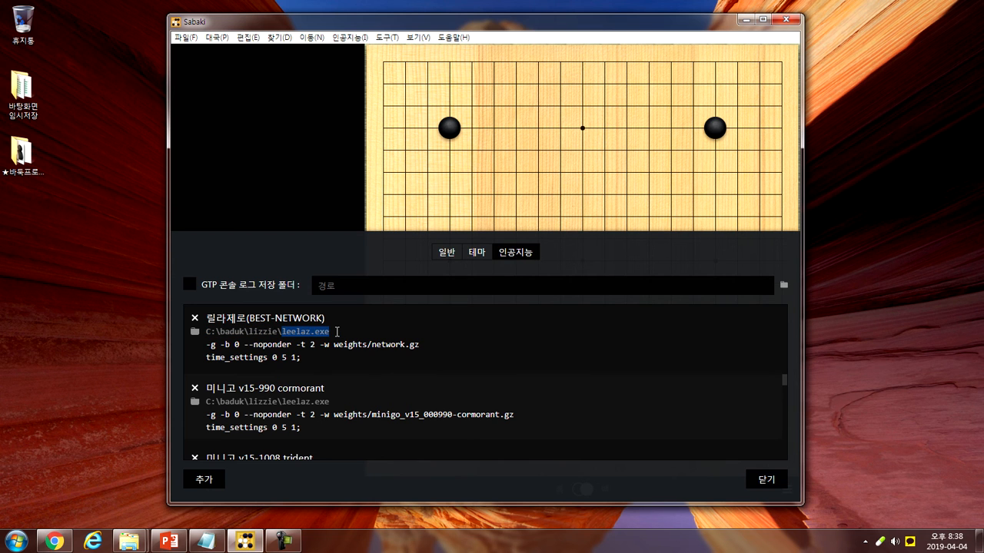
{"action": "left_click", "coordinate": [363, 331]}
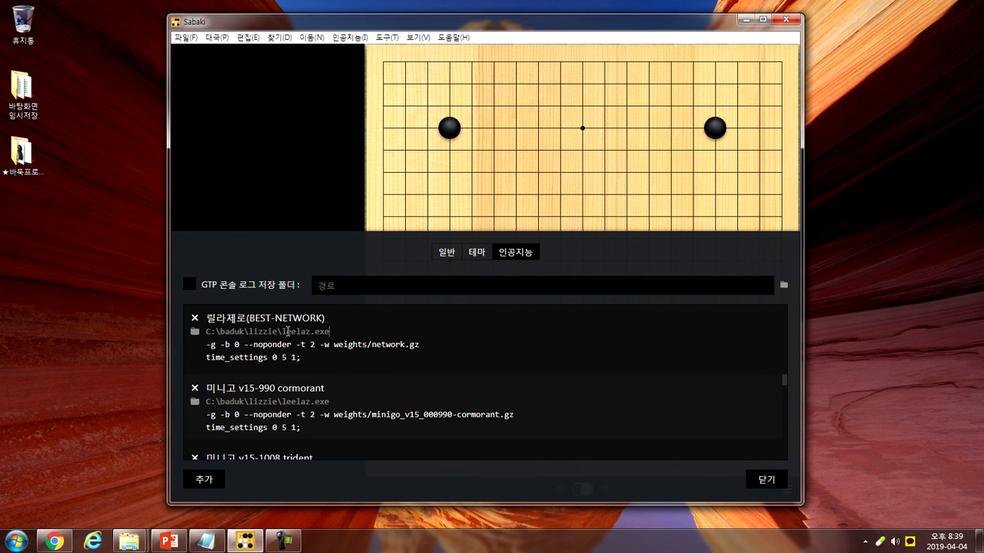
Highlight leelaz.exe in the 릴라제로(BEST-NETWORK) entry's path and examine the option and time-setting lines beneath it.
{"action": "left_click_drag", "start_coordinate": [283, 330], "coordinate": [336, 331]}
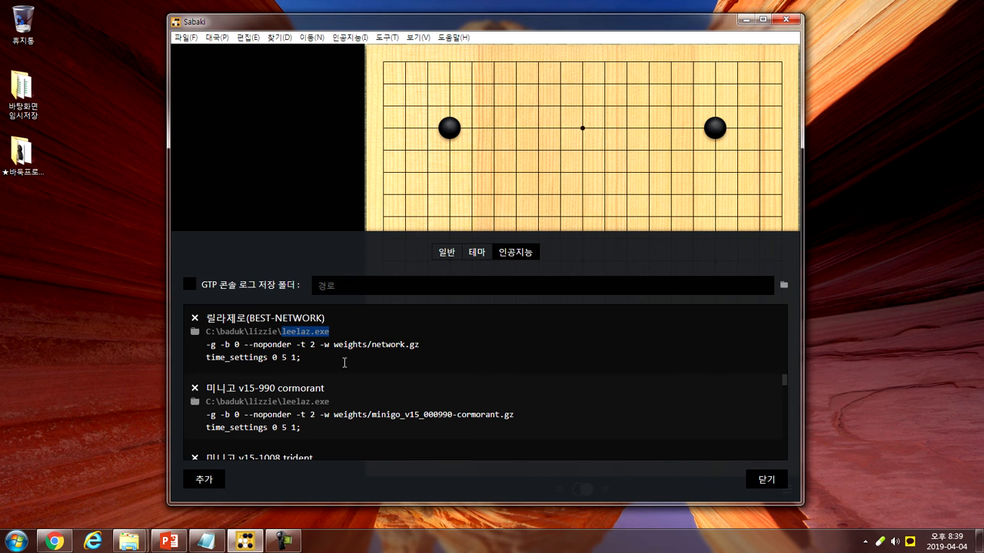
{"action": "left_click", "coordinate": [345, 332]}
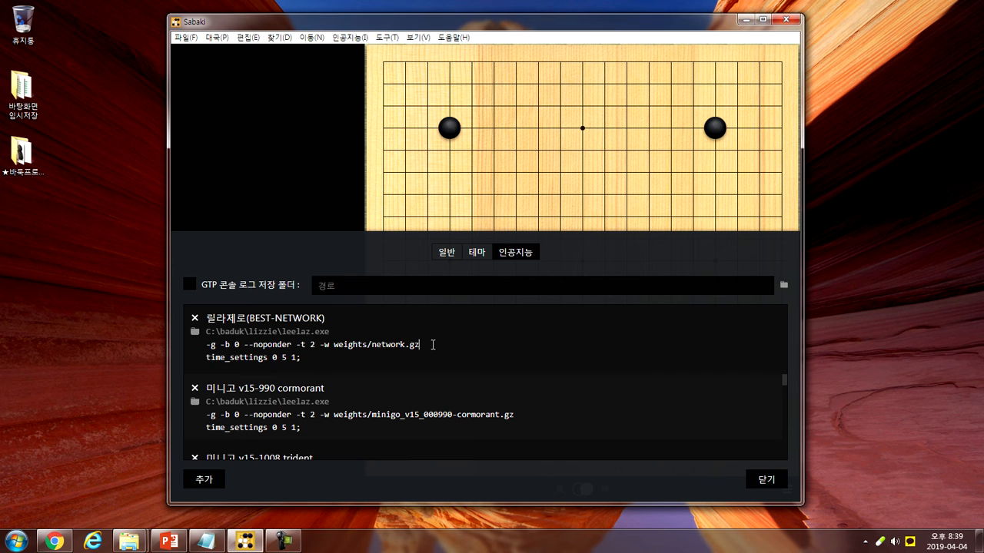
{"action": "left_click", "coordinate": [359, 360]}
{"action": "left_click_drag", "start_coordinate": [283, 359], "coordinate": [287, 359]}
{"action": "left_click", "coordinate": [322, 355]}
{"action": "double_click", "coordinate": [284, 358]}
{"action": "double_click", "coordinate": [282, 331]}
{"action": "left_click_drag", "start_coordinate": [350, 331], "coordinate": [287, 333]}
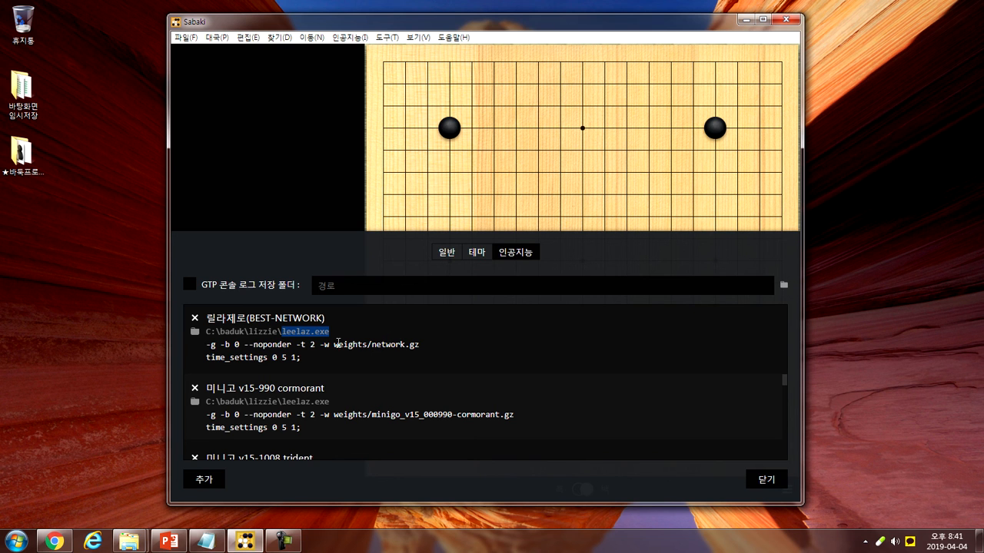
{"action": "left_click", "coordinate": [434, 345]}
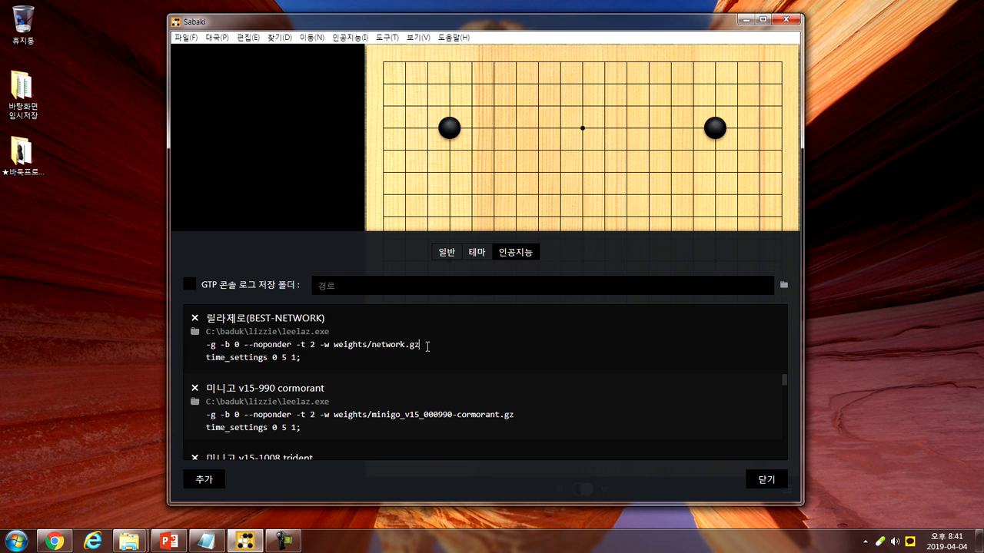
{"action": "left_click_drag", "start_coordinate": [282, 332], "coordinate": [333, 331]}
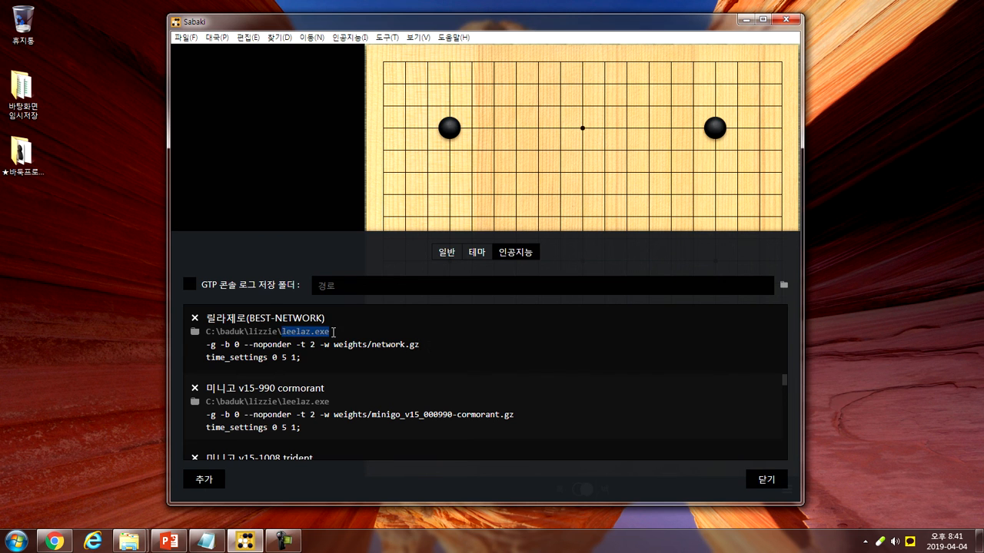
{"action": "left_click", "coordinate": [449, 345]}
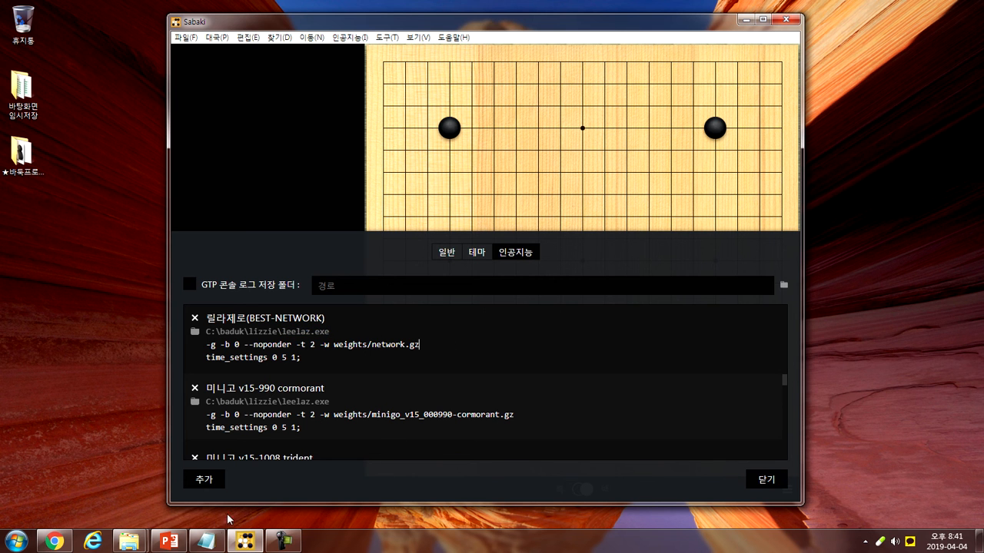
Switch to the Notepad document on Leela Zero launch options and highlight the lizzie folder and the leelaz --help command.
{"action": "left_click", "coordinate": [208, 542]}
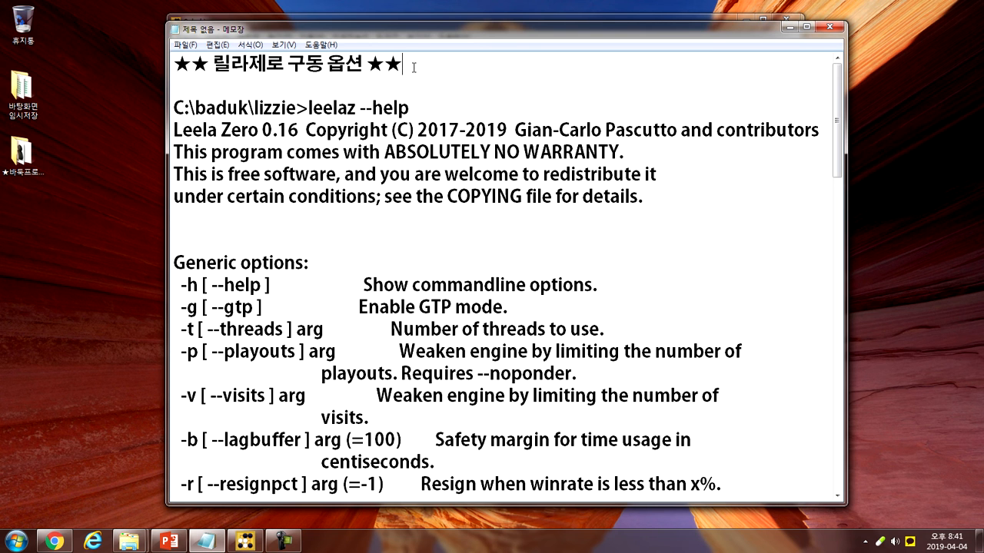
{"action": "left_click_drag", "start_coordinate": [173, 108], "coordinate": [296, 107]}
{"action": "left_click", "coordinate": [416, 107]}
{"action": "left_click_drag", "start_coordinate": [254, 108], "coordinate": [297, 108]}
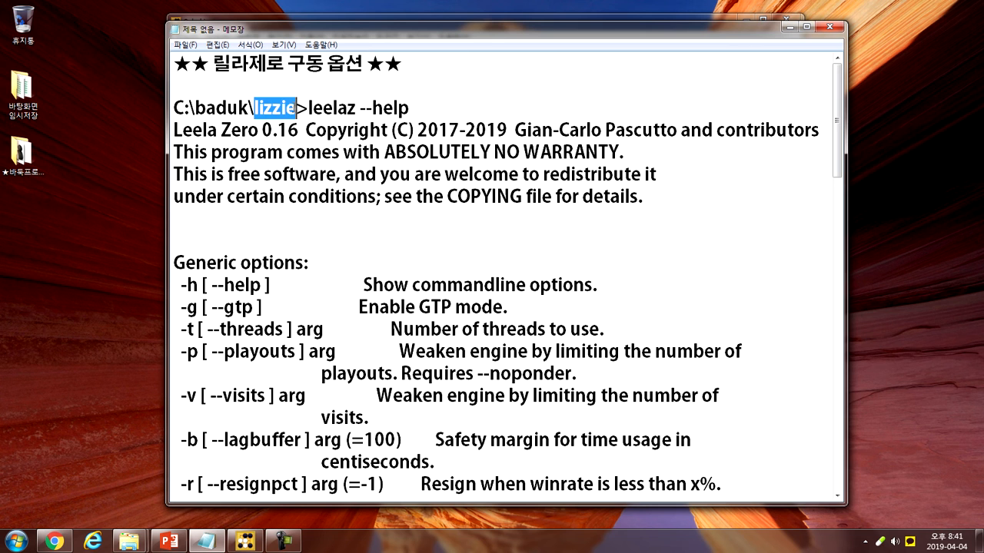
{"action": "left_click", "coordinate": [338, 108]}
{"action": "left_click", "coordinate": [426, 107]}
{"action": "left_click_drag", "start_coordinate": [308, 108], "coordinate": [422, 108]}
{"action": "left_click", "coordinate": [441, 107]}
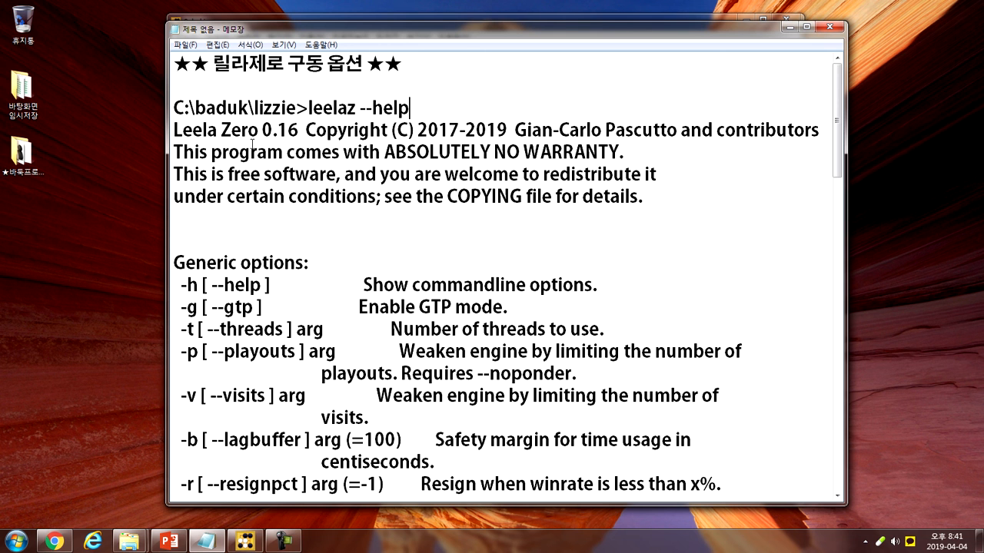
Highlight the version and copyright notice below the command, including the author's name and the word Leela.
{"action": "left_click_drag", "start_coordinate": [183, 129], "coordinate": [698, 202]}
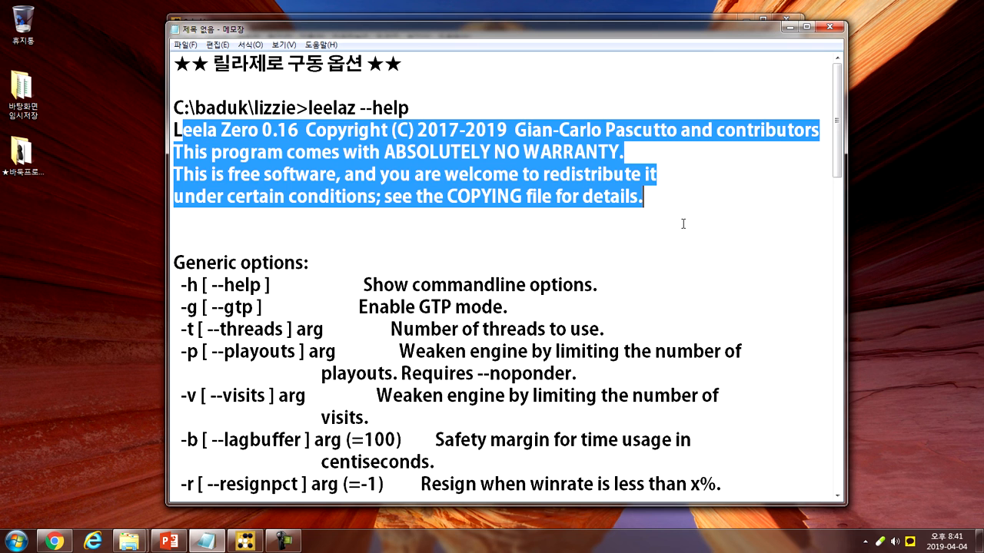
{"action": "left_click", "coordinate": [682, 224]}
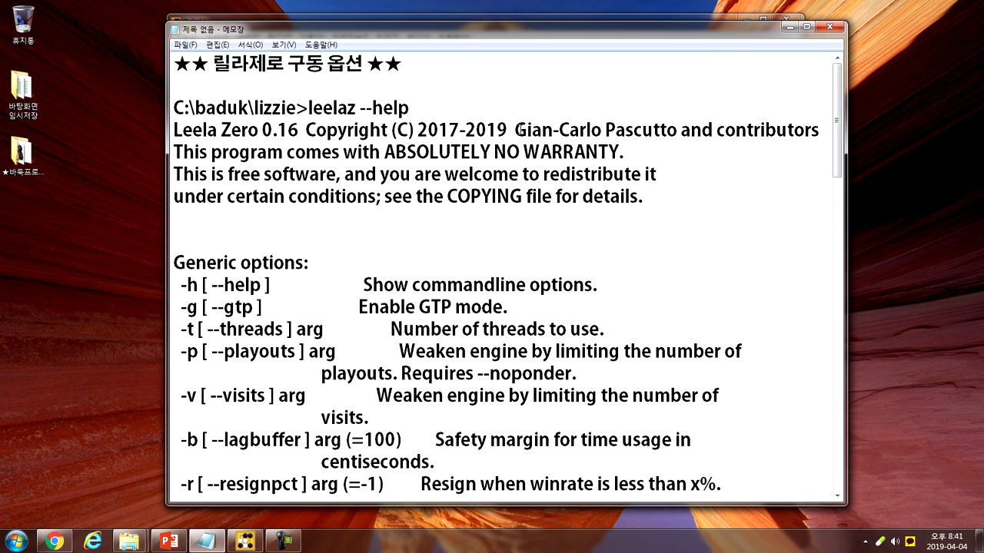
{"action": "left_click_drag", "start_coordinate": [514, 130], "coordinate": [677, 130]}
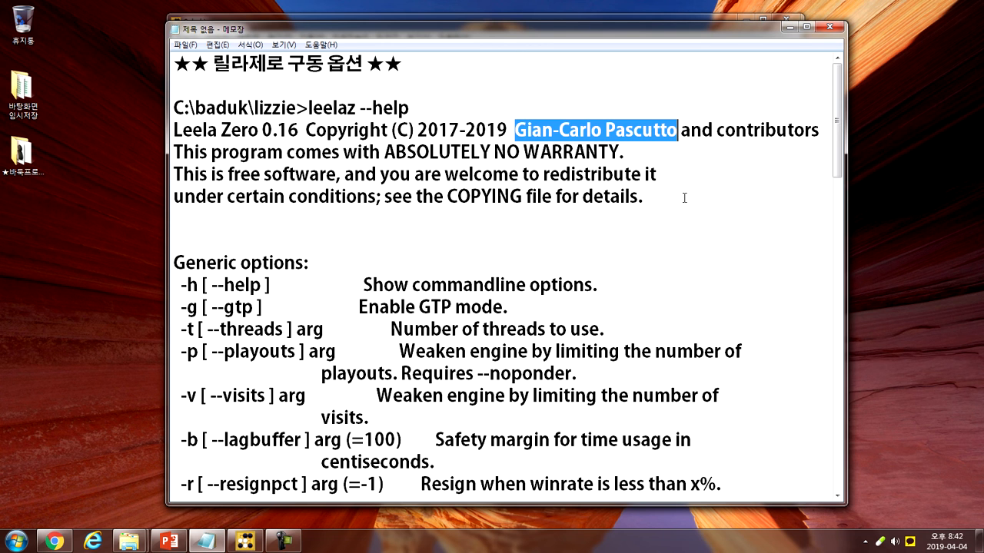
{"action": "left_click", "coordinate": [654, 196]}
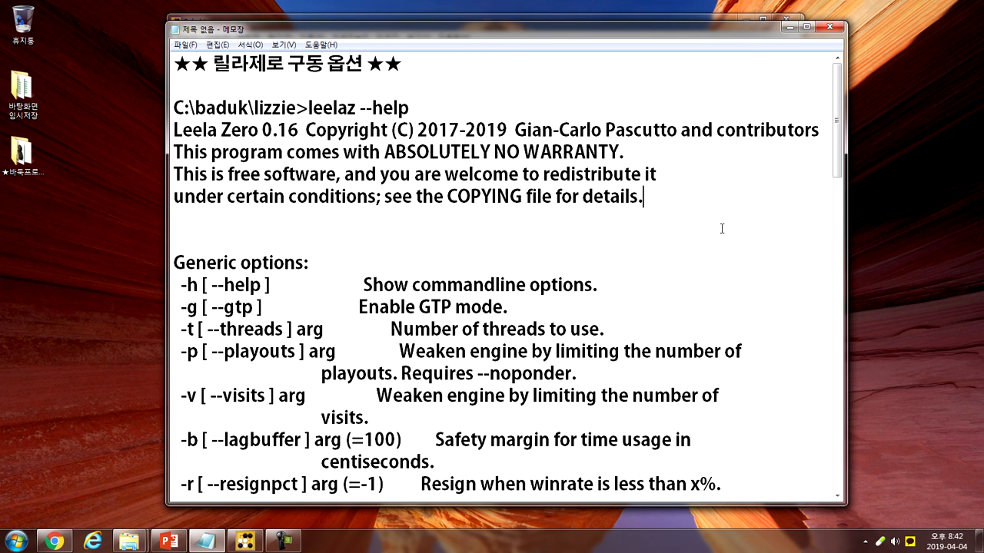
{"action": "left_click", "coordinate": [258, 131]}
{"action": "left_click_drag", "start_coordinate": [218, 130], "coordinate": [174, 131]}
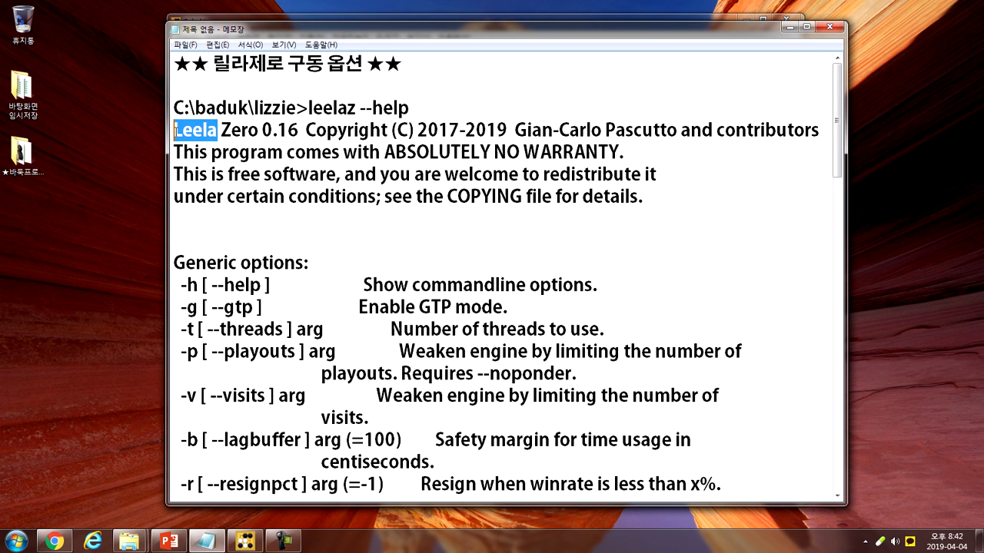
{"action": "left_click", "coordinate": [653, 197]}
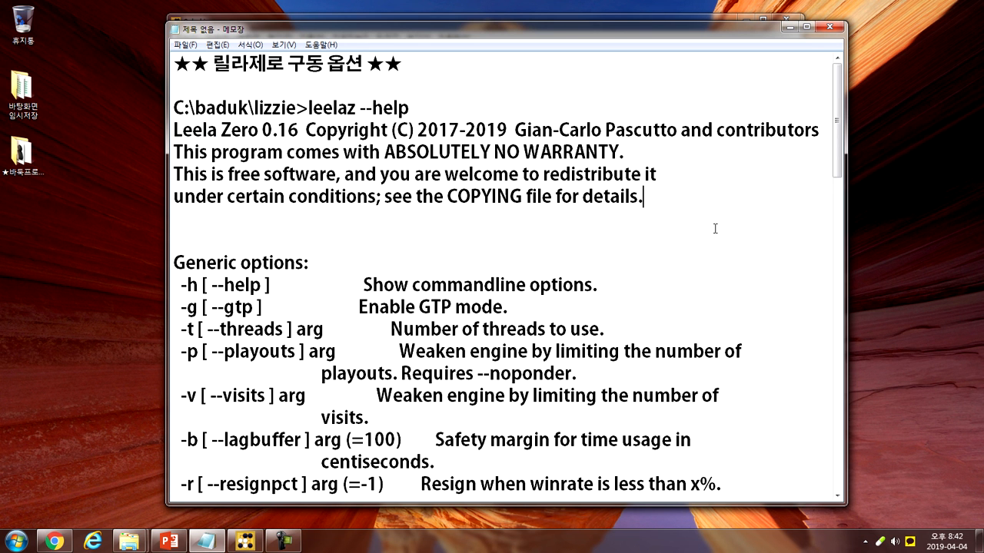
Highlight the Generic options heading and the --help parameter in the command line.
{"action": "scroll", "coordinate": [715, 230], "scroll_direction": "down", "scroll_amount": 3}
{"action": "scroll", "coordinate": [714, 230], "scroll_direction": "up", "scroll_amount": 1}
{"action": "left_click_drag", "start_coordinate": [181, 130], "coordinate": [301, 131]}
{"action": "left_click", "coordinate": [376, 129]}
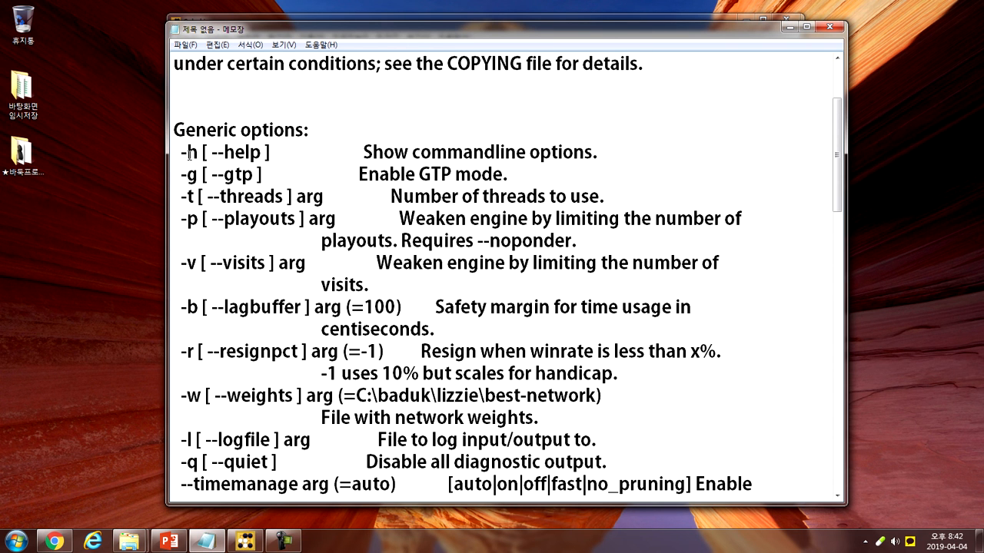
{"action": "scroll", "coordinate": [282, 157], "scroll_direction": "up", "scroll_amount": 2}
{"action": "left_click_drag", "start_coordinate": [358, 107], "coordinate": [426, 107]}
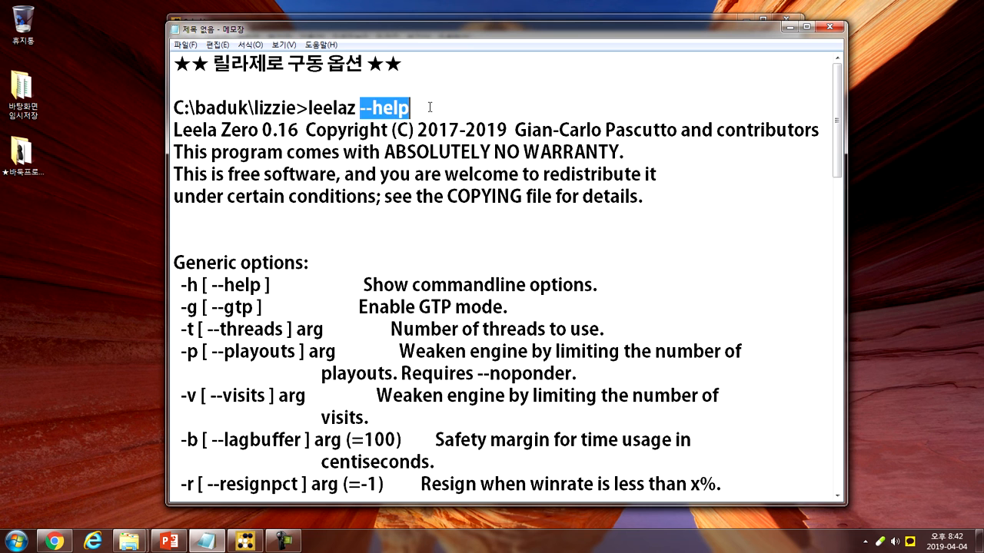
{"action": "left_click", "coordinate": [376, 234]}
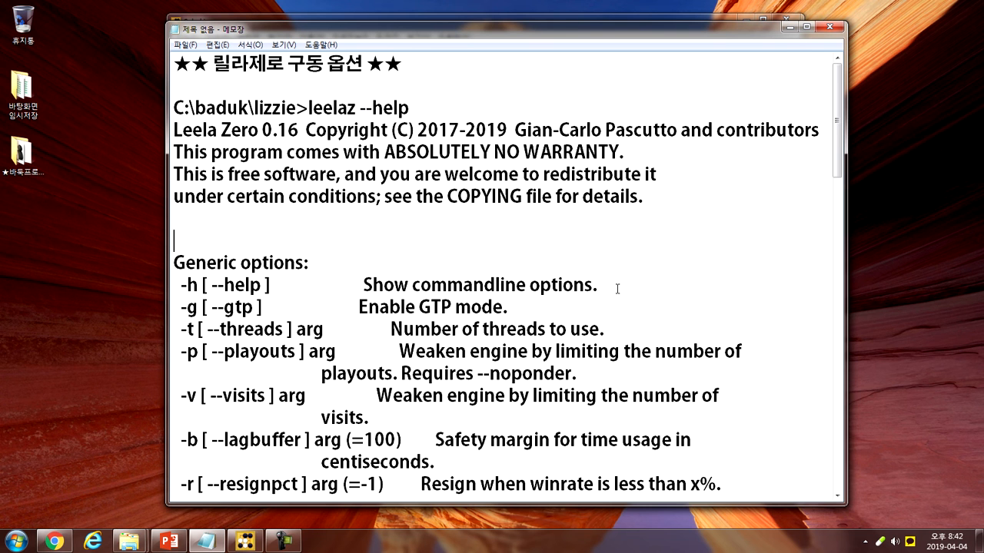
Highlight the -g and --gtp forms of the GTP mode option and the -t threads option.
{"action": "scroll", "coordinate": [645, 281], "scroll_direction": "down", "scroll_amount": 1}
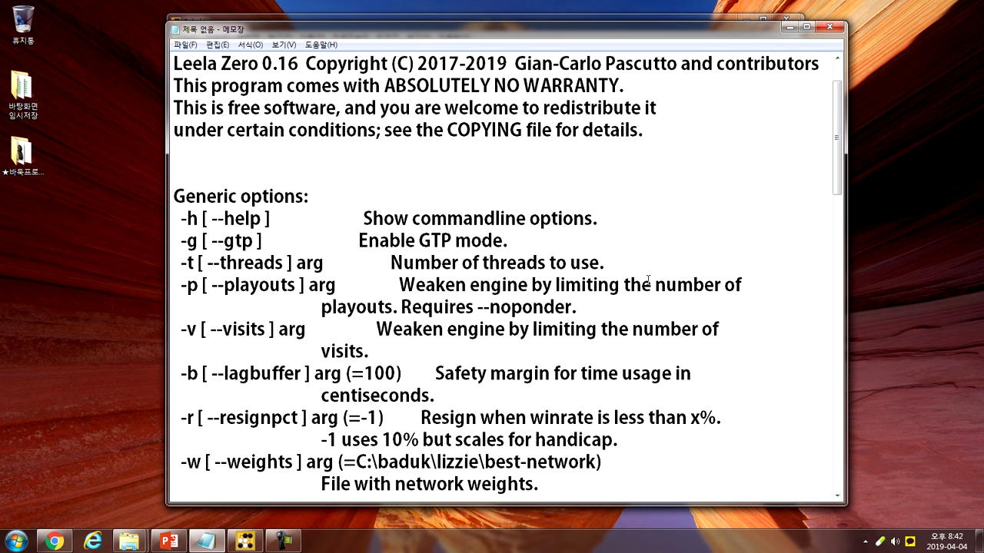
{"action": "left_click_drag", "start_coordinate": [180, 241], "coordinate": [252, 242]}
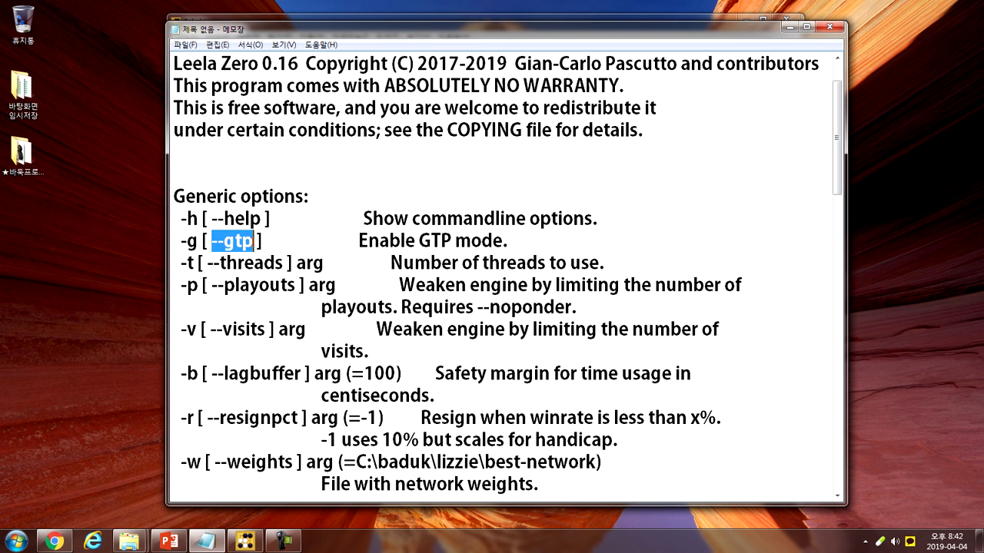
{"action": "left_click", "coordinate": [531, 242]}
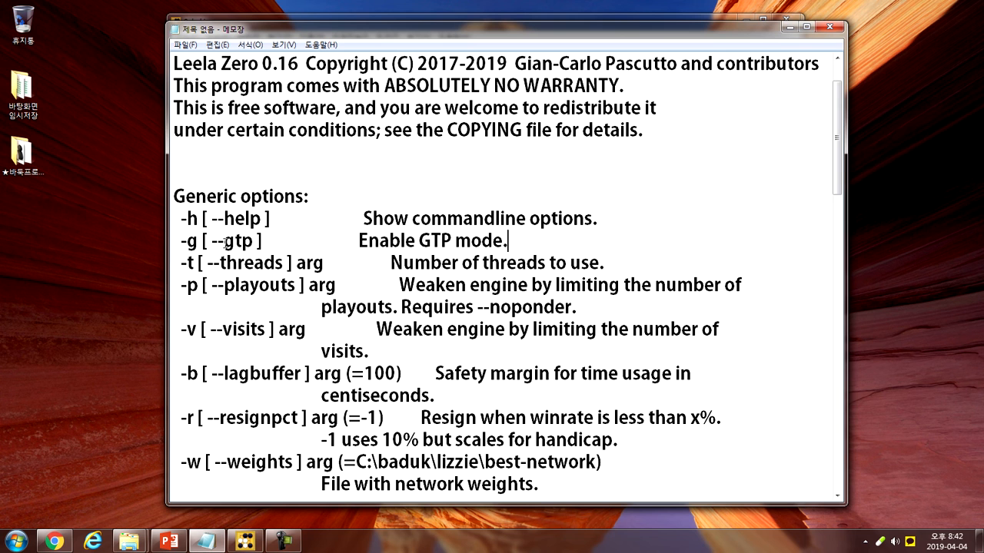
{"action": "left_click_drag", "start_coordinate": [182, 245], "coordinate": [199, 245]}
{"action": "left_click", "coordinate": [511, 243]}
{"action": "left_click_drag", "start_coordinate": [180, 263], "coordinate": [196, 262]}
{"action": "scroll", "coordinate": [360, 256], "scroll_direction": "down", "scroll_amount": 2}
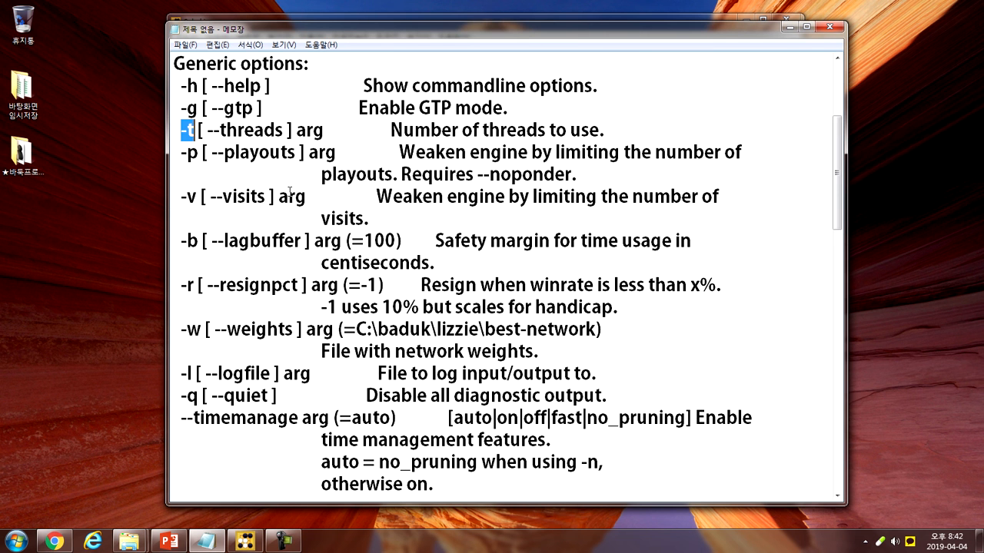
Highlight the short -p and -v options that limit the engine's playouts and visits.
{"action": "scroll", "coordinate": [244, 169], "scroll_direction": "up", "scroll_amount": 1}
{"action": "left_click_drag", "start_coordinate": [182, 220], "coordinate": [198, 221]}
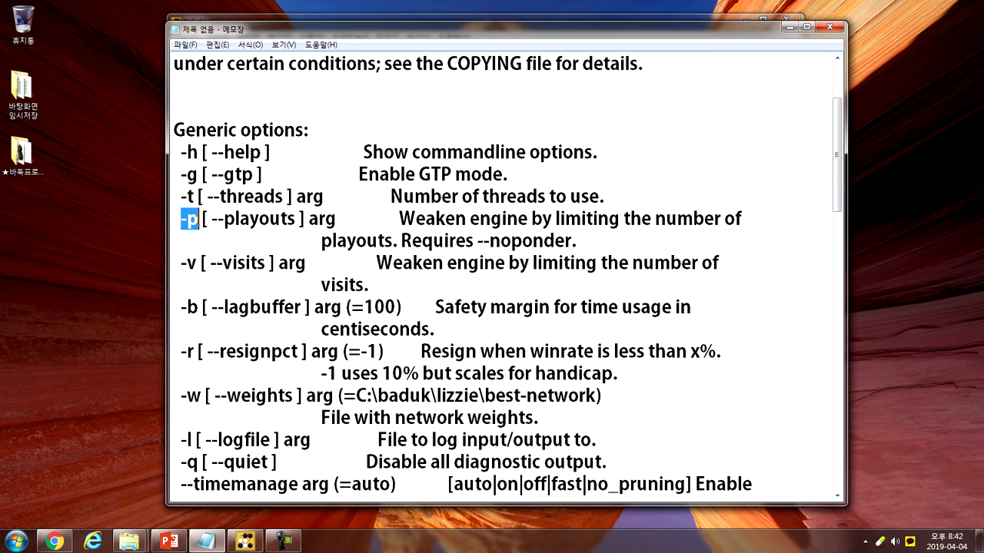
{"action": "left_click_drag", "start_coordinate": [181, 263], "coordinate": [198, 264]}
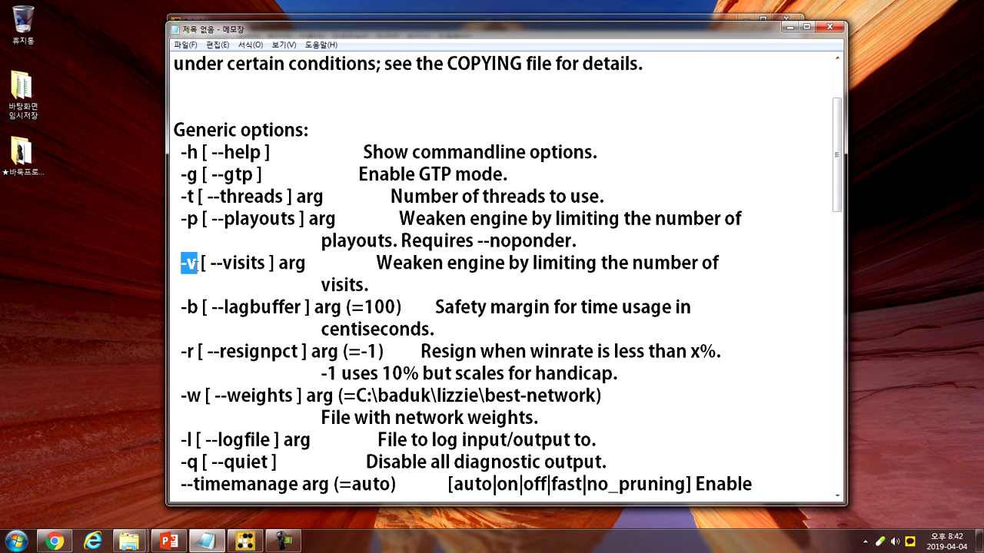
{"action": "left_click", "coordinate": [584, 245]}
{"action": "left_click_drag", "start_coordinate": [180, 219], "coordinate": [198, 219]}
{"action": "left_click_drag", "start_coordinate": [181, 263], "coordinate": [198, 264]}
Highlight the long option names --playouts and --visits alongside the short -p form.
{"action": "left_click_drag", "start_coordinate": [181, 219], "coordinate": [295, 220]}
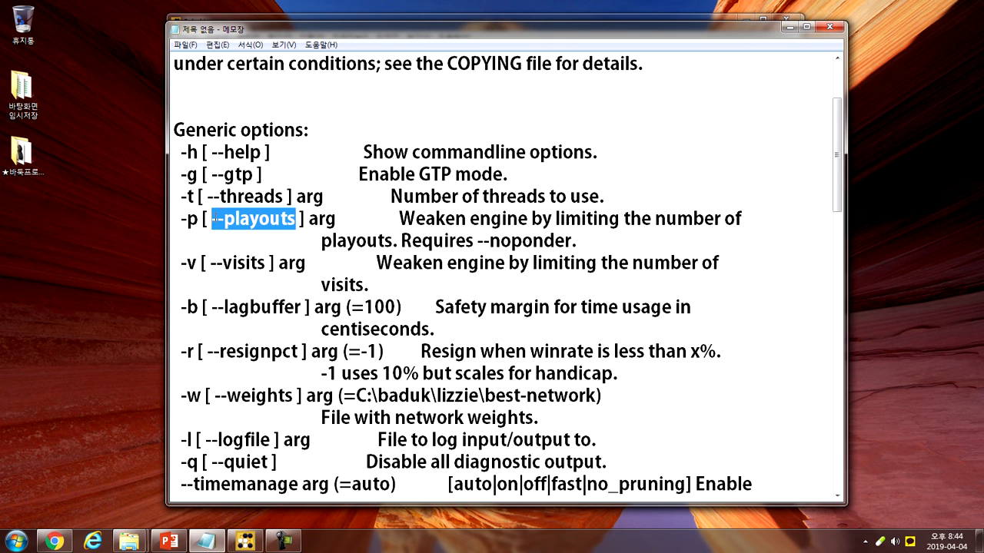
{"action": "left_click", "coordinate": [214, 221]}
{"action": "left_click", "coordinate": [293, 219]}
{"action": "left_click_drag", "start_coordinate": [178, 219], "coordinate": [199, 219]}
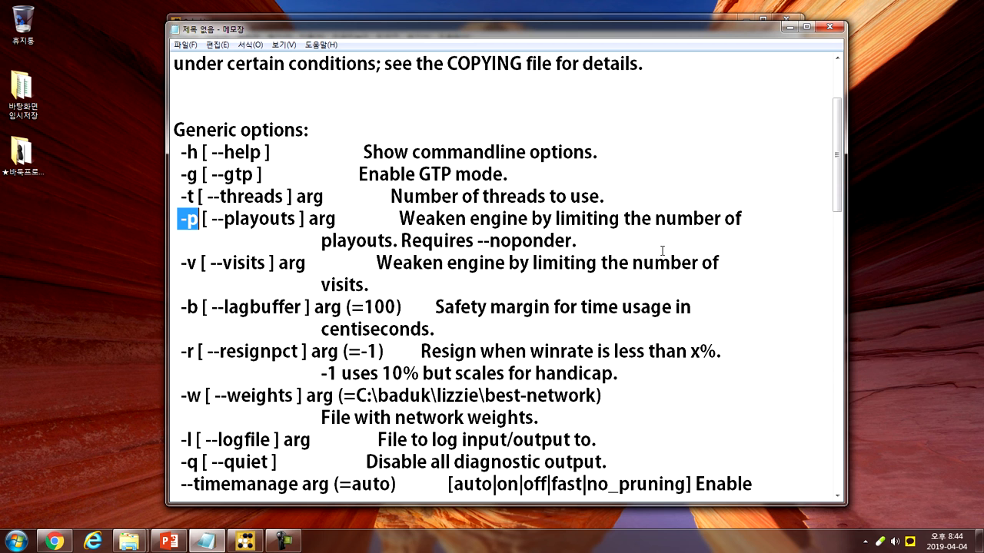
{"action": "left_click", "coordinate": [612, 244]}
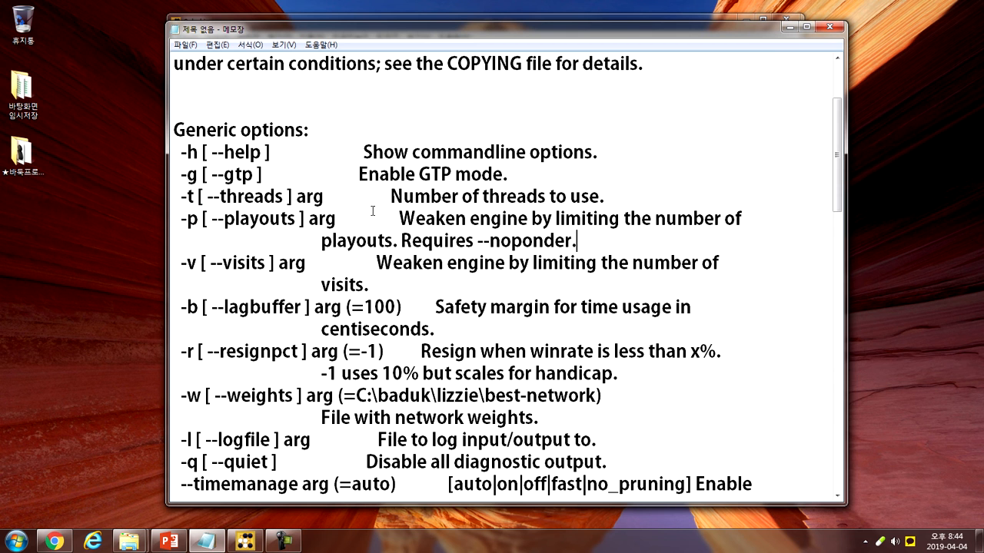
{"action": "left_click_drag", "start_coordinate": [182, 222], "coordinate": [199, 222]}
{"action": "left_click", "coordinate": [624, 245]}
{"action": "left_click_drag", "start_coordinate": [211, 262], "coordinate": [270, 263]}
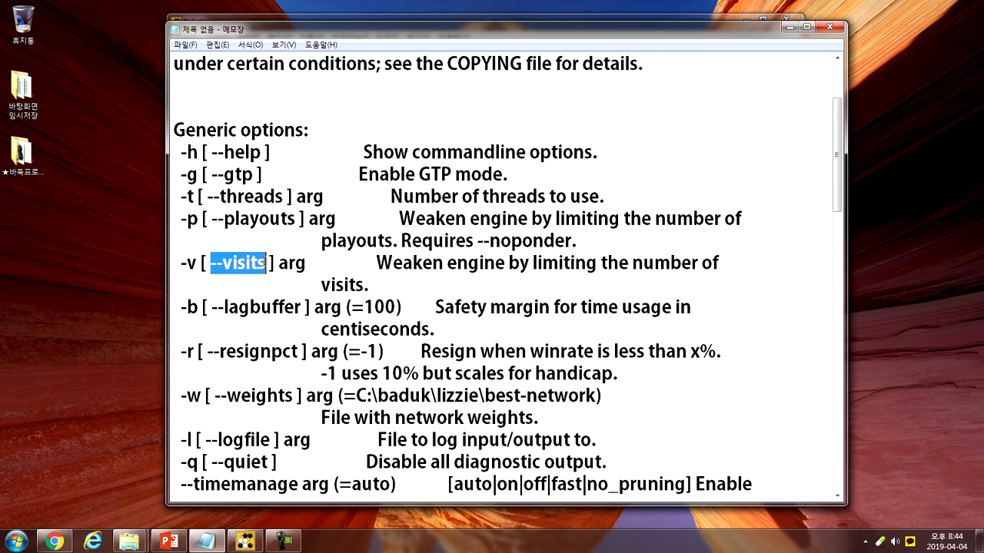
{"action": "left_click", "coordinate": [307, 263]}
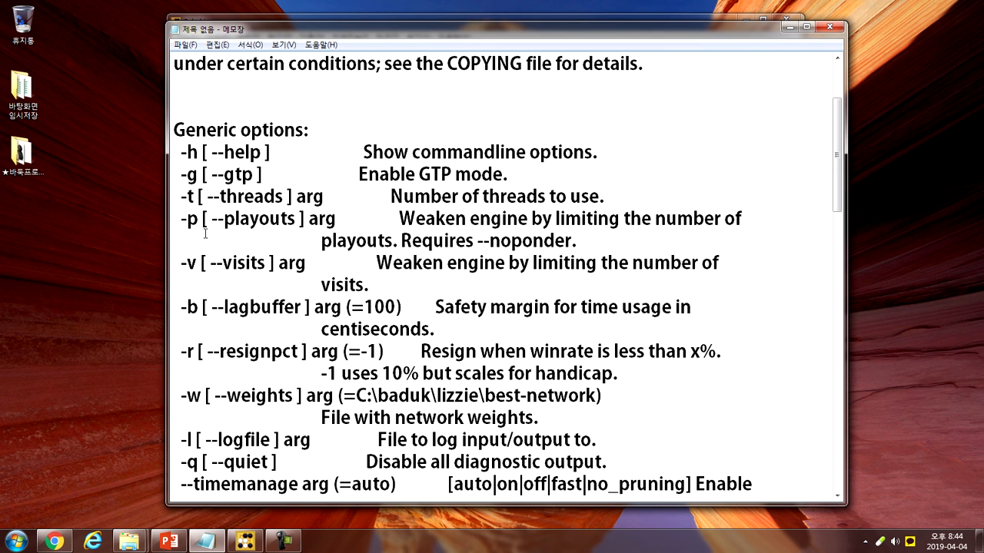
Compare the playouts and visits options by alternately highlighting -p and -v in the list.
{"action": "left_click_drag", "start_coordinate": [180, 218], "coordinate": [198, 218]}
{"action": "left_click_drag", "start_coordinate": [179, 263], "coordinate": [198, 263]}
{"action": "left_click", "coordinate": [317, 267]}
{"action": "left_click_drag", "start_coordinate": [180, 221], "coordinate": [198, 220]}
{"action": "left_click_drag", "start_coordinate": [180, 263], "coordinate": [197, 263]}
{"action": "left_click", "coordinate": [644, 264]}
{"action": "left_click_drag", "start_coordinate": [180, 219], "coordinate": [199, 219]}
{"action": "left_click_drag", "start_coordinate": [182, 263], "coordinate": [199, 264]}
{"action": "left_click_drag", "start_coordinate": [178, 219], "coordinate": [198, 219]}
{"action": "left_click_drag", "start_coordinate": [181, 264], "coordinate": [192, 263]}
{"action": "left_click_drag", "start_coordinate": [181, 219], "coordinate": [193, 221]}
{"action": "left_click_drag", "start_coordinate": [182, 263], "coordinate": [200, 262]}
{"action": "left_click", "coordinate": [309, 219]}
{"action": "key", "text": "Home"}
{"action": "left_click", "coordinate": [658, 246]}
{"action": "left_click", "coordinate": [747, 268]}
{"action": "left_click_drag", "start_coordinate": [182, 219], "coordinate": [198, 219]}
{"action": "left_click_drag", "start_coordinate": [182, 262], "coordinate": [197, 264]}
{"action": "left_click", "coordinate": [444, 281]}
Highlight the --lagbuffer option and its short form -b in the generic options.
{"action": "scroll", "coordinate": [446, 293], "scroll_direction": "down", "scroll_amount": 2}
{"action": "scroll", "coordinate": [447, 293], "scroll_direction": "up", "scroll_amount": 1}
{"action": "left_click_drag", "start_coordinate": [182, 240], "coordinate": [303, 241]}
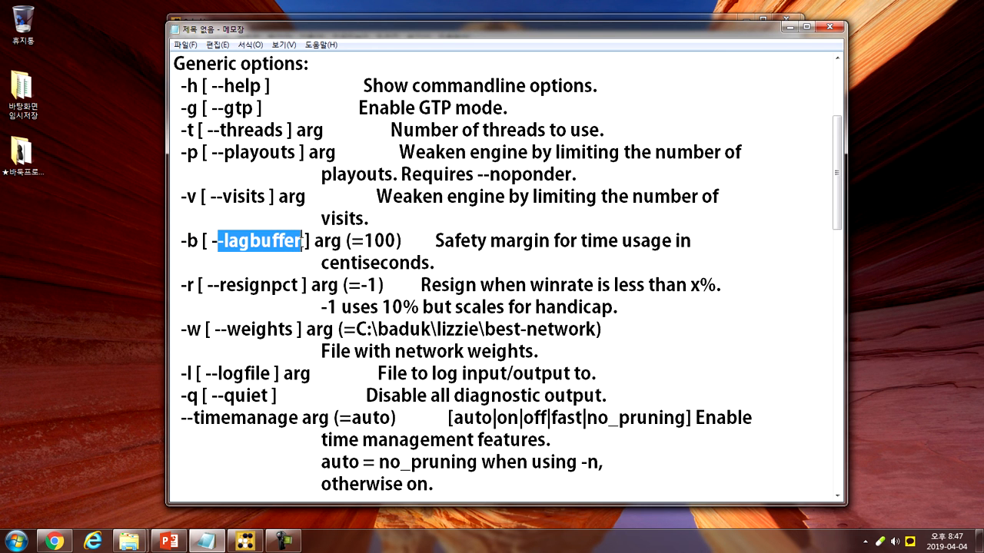
{"action": "left_click", "coordinate": [300, 261]}
{"action": "left_click_drag", "start_coordinate": [180, 240], "coordinate": [199, 240]}
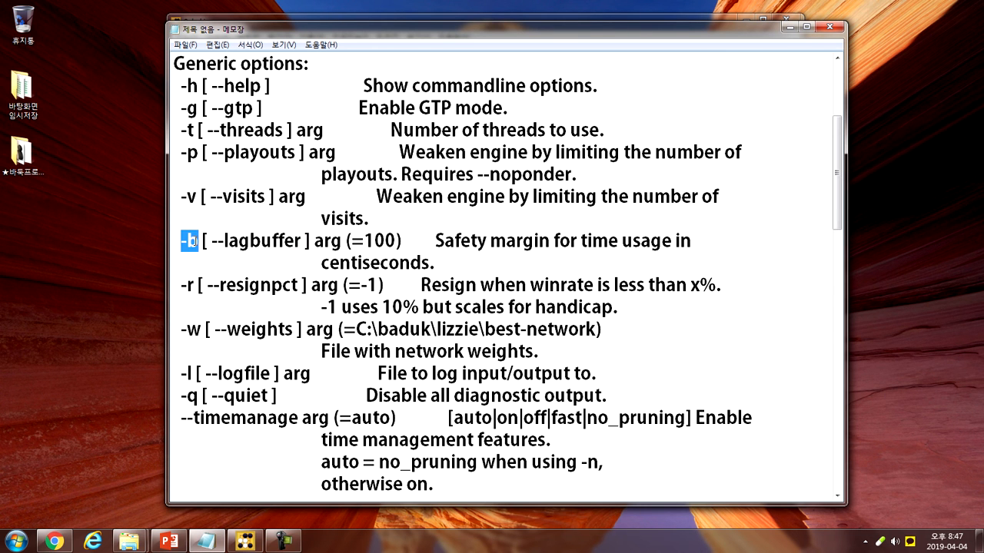
{"action": "left_click", "coordinate": [300, 243]}
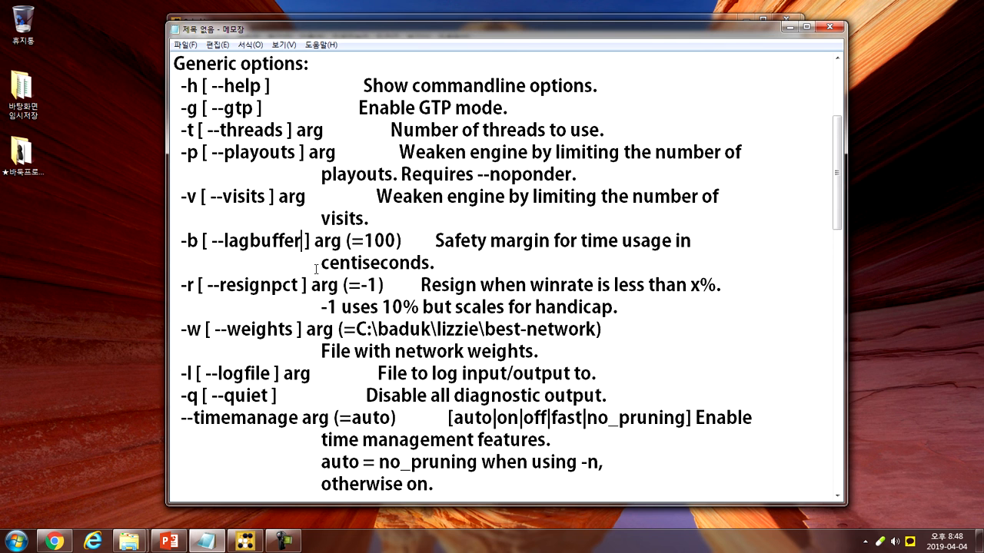
Highlight the lagbuffer option's default value and the word centiseconds in its description.
{"action": "left_click_drag", "start_coordinate": [352, 241], "coordinate": [397, 241]}
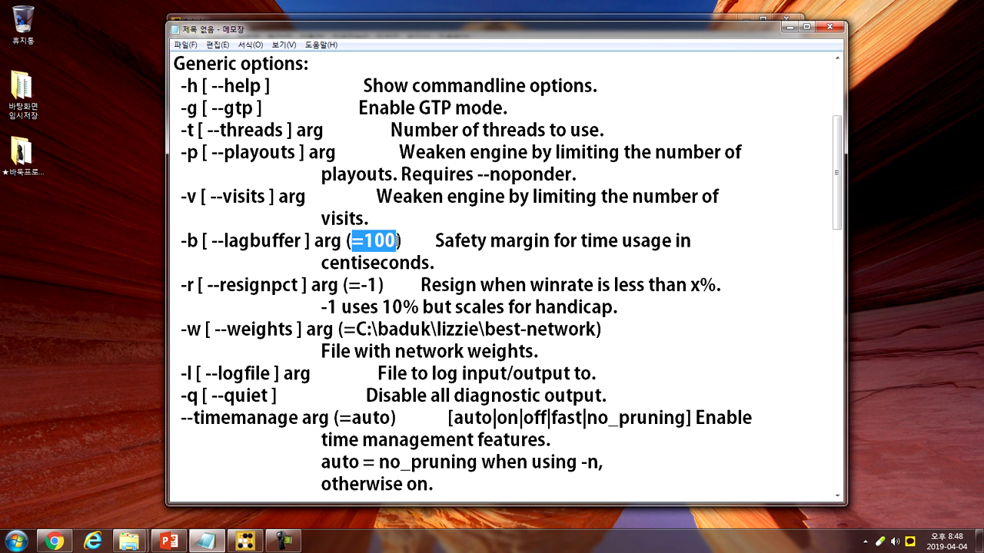
{"action": "left_click_drag", "start_coordinate": [322, 262], "coordinate": [431, 263]}
{"action": "left_click", "coordinate": [448, 260]}
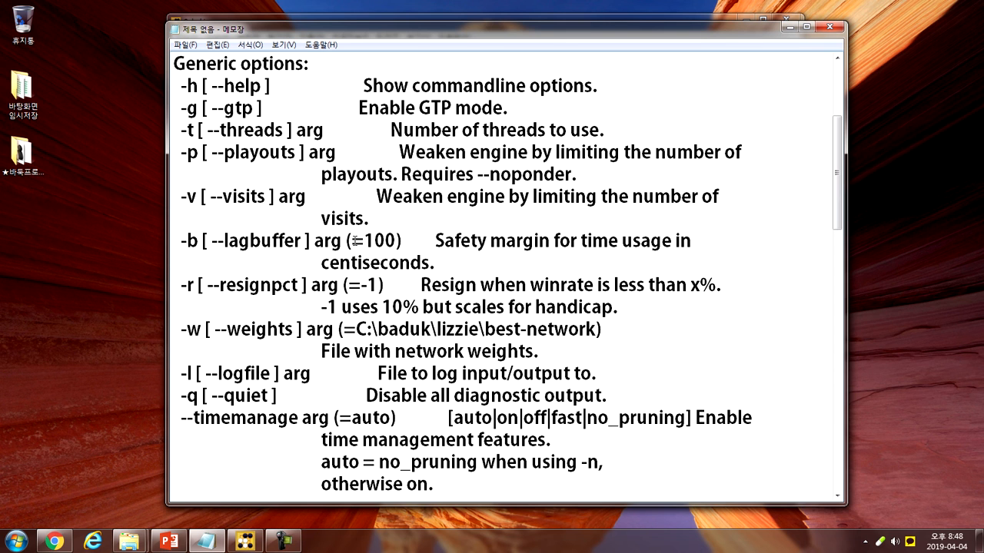
{"action": "left_click", "coordinate": [179, 242]}
{"action": "left_click_drag", "start_coordinate": [179, 242], "coordinate": [352, 242]}
{"action": "left_click", "coordinate": [358, 244]}
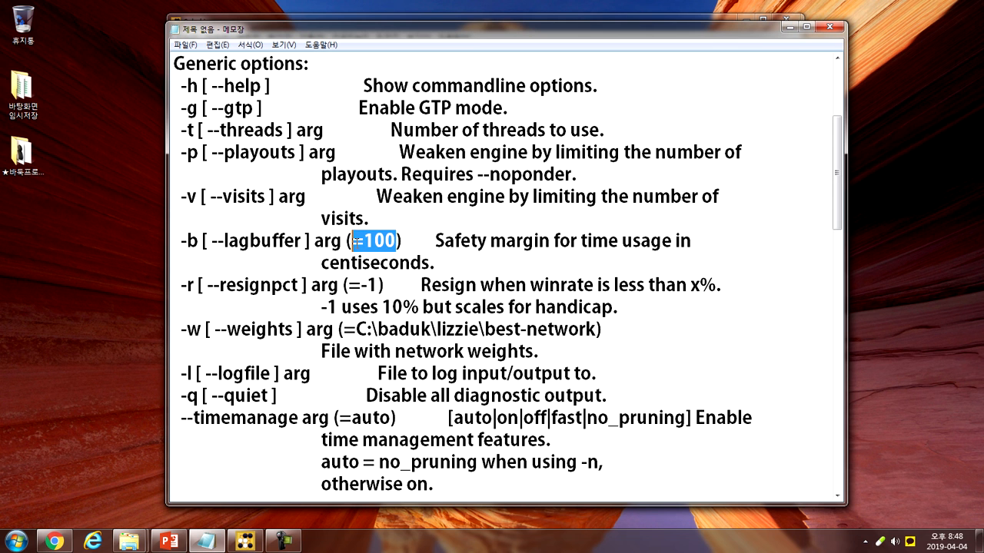
Highlight the lagbuffer option's short form -b and its default value 100 in the generic options.
{"action": "left_click", "coordinate": [441, 263]}
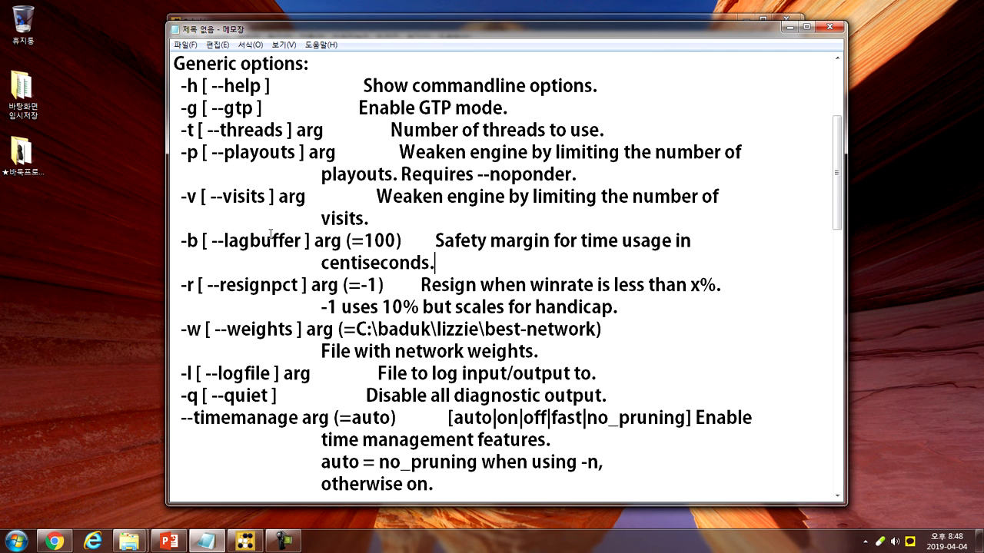
{"action": "left_click_drag", "start_coordinate": [181, 241], "coordinate": [195, 240]}
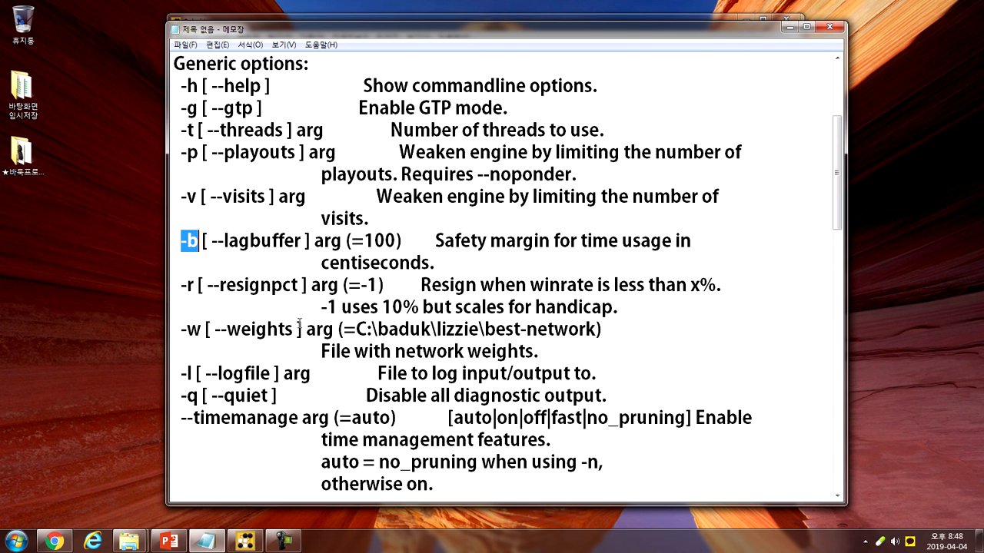
{"action": "left_click", "coordinate": [442, 262]}
{"action": "left_click_drag", "start_coordinate": [181, 241], "coordinate": [199, 241]}
{"action": "left_click_drag", "start_coordinate": [364, 241], "coordinate": [392, 242]}
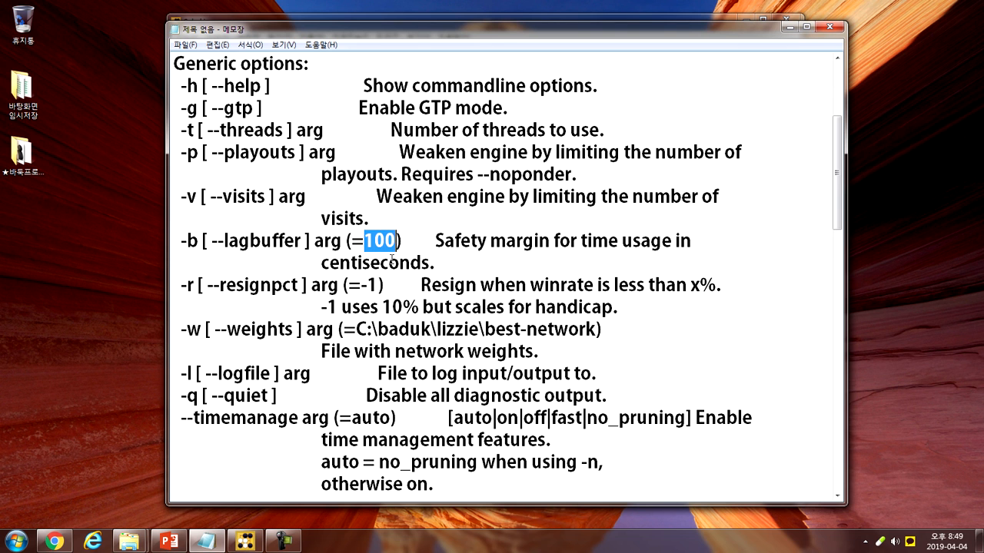
{"action": "left_click", "coordinate": [413, 242]}
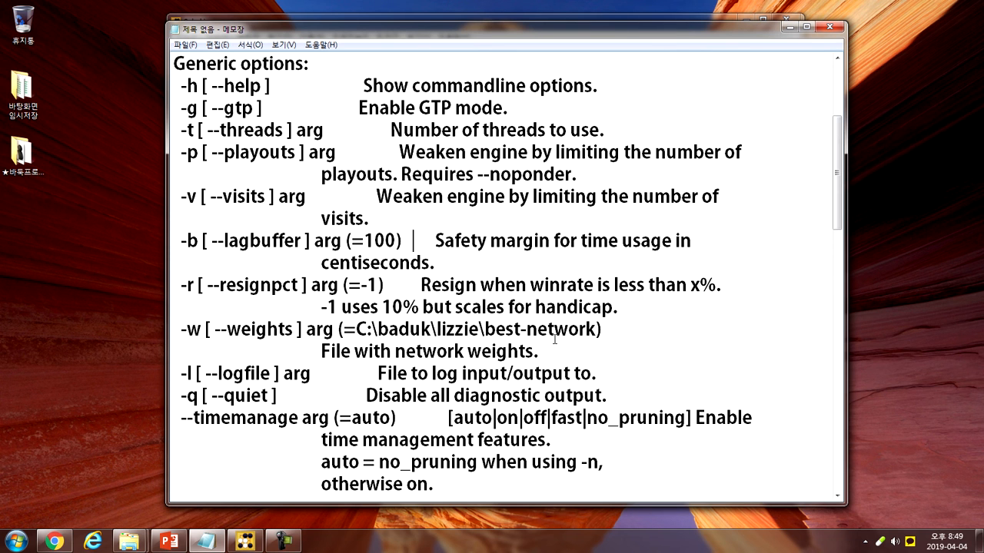
Highlight the resignpct option's short form -r, its default -1, and the words 10% and handicap in its description.
{"action": "left_click_drag", "start_coordinate": [182, 286], "coordinate": [196, 287]}
{"action": "left_click_drag", "start_coordinate": [362, 287], "coordinate": [378, 287]}
{"action": "left_click_drag", "start_coordinate": [321, 307], "coordinate": [419, 307]}
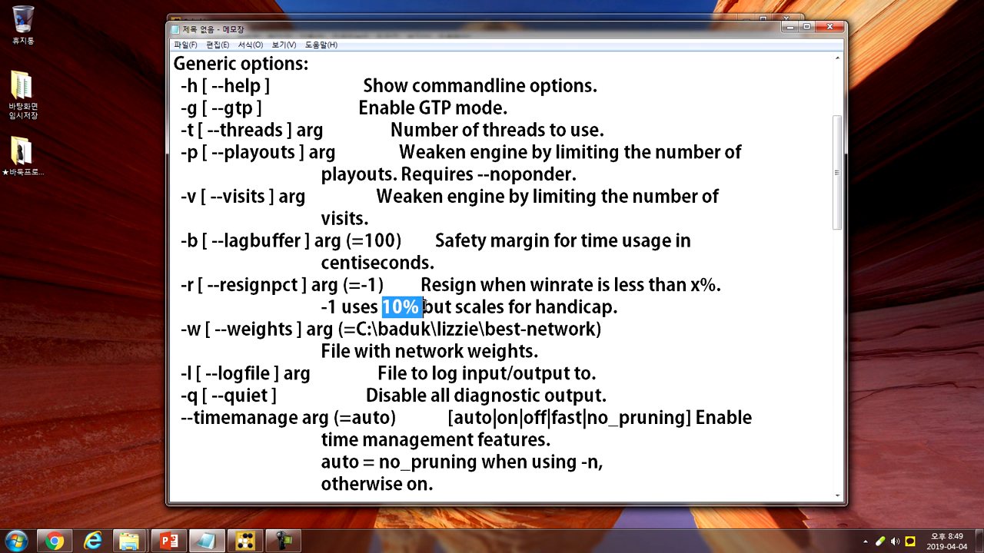
{"action": "left_click_drag", "start_coordinate": [536, 308], "coordinate": [614, 307]}
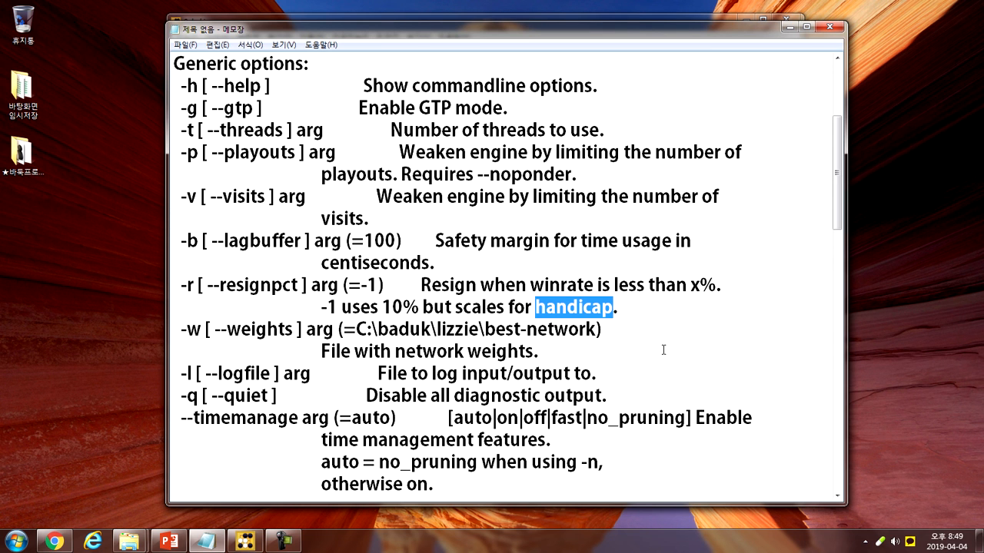
{"action": "left_click", "coordinate": [629, 309]}
{"action": "key", "text": "Home"}
{"action": "key", "text": "shift+Right"}
{"action": "key", "text": "shift+Right"}
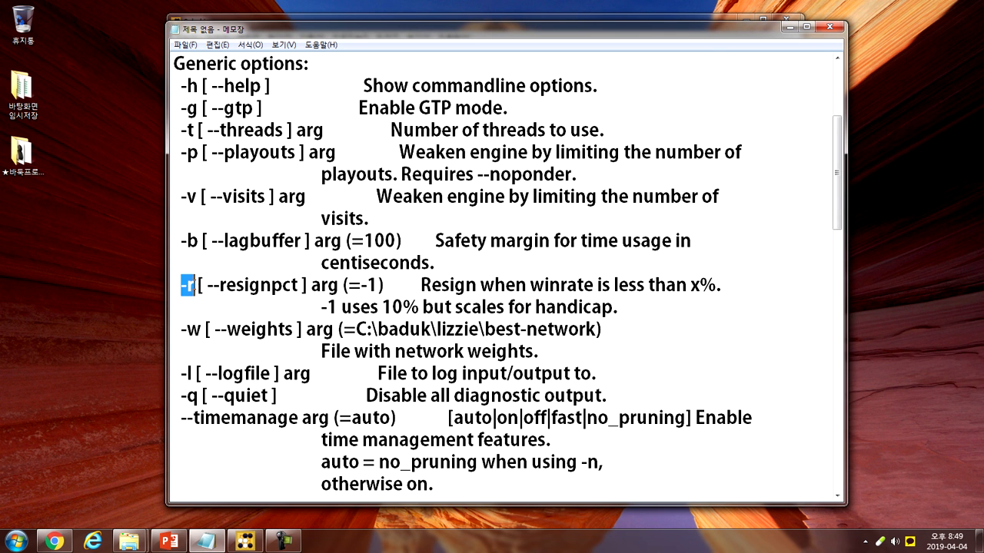
{"action": "left_click", "coordinate": [645, 311]}
Highlight the weights option name and the best-network file name in its default path.
{"action": "left_click", "coordinate": [627, 335]}
{"action": "scroll", "coordinate": [260, 338], "scroll_direction": "down", "scroll_amount": 1}
{"action": "left_click_drag", "start_coordinate": [181, 265], "coordinate": [293, 263]}
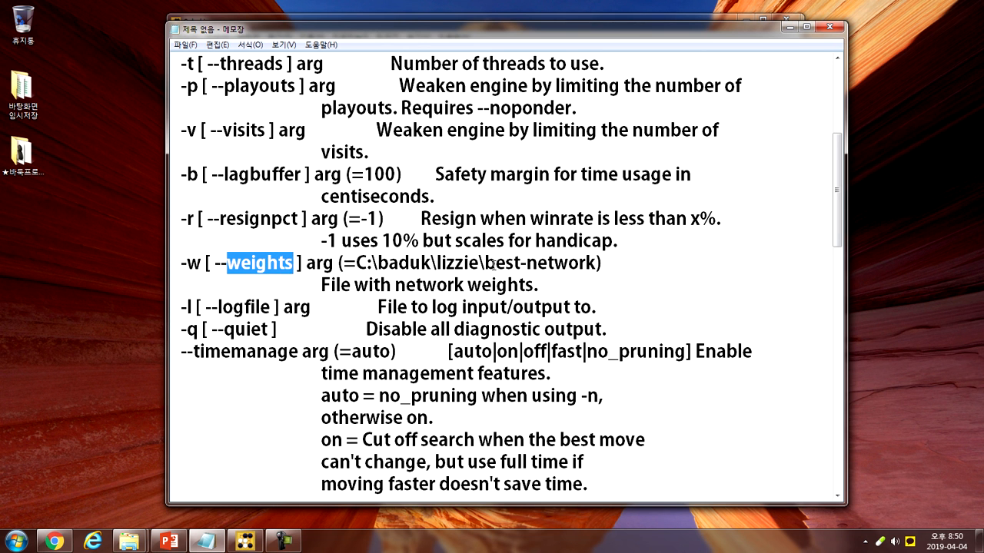
{"action": "left_click_drag", "start_coordinate": [485, 265], "coordinate": [596, 265]}
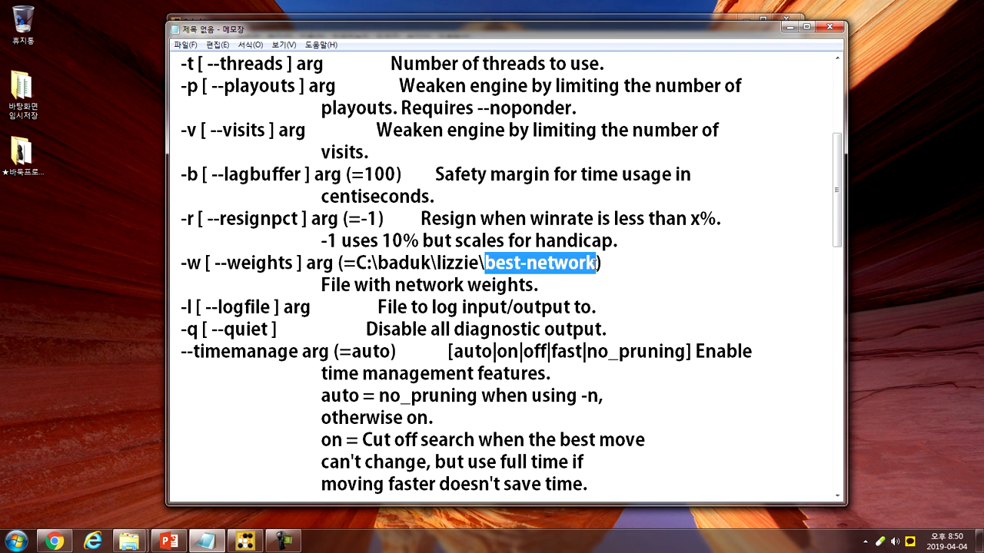
{"action": "left_click", "coordinate": [614, 265]}
Highlight leelaz in the help command line, plus best-network and the short form -w in the weights option.
{"action": "scroll", "coordinate": [613, 264], "scroll_direction": "up", "scroll_amount": 4}
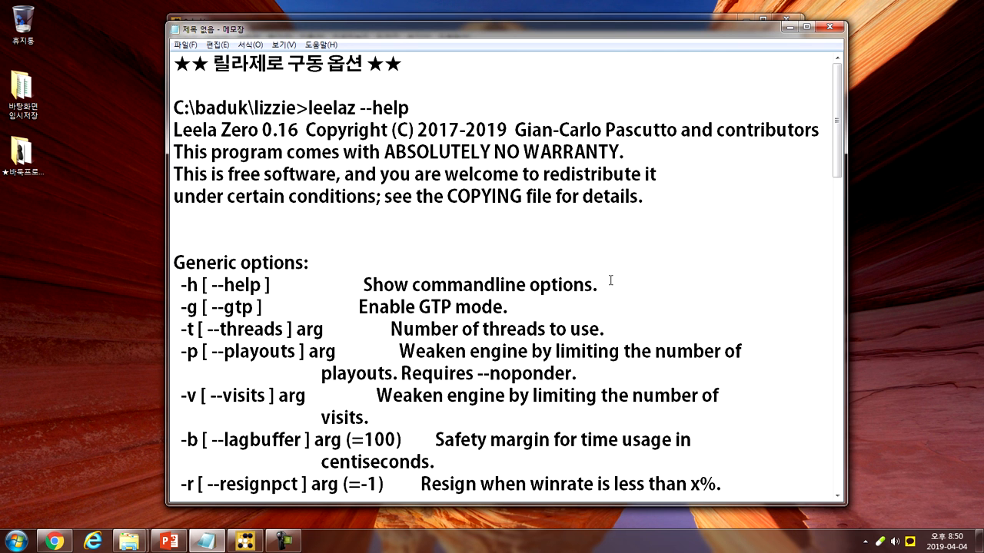
{"action": "left_click_drag", "start_coordinate": [309, 107], "coordinate": [350, 108]}
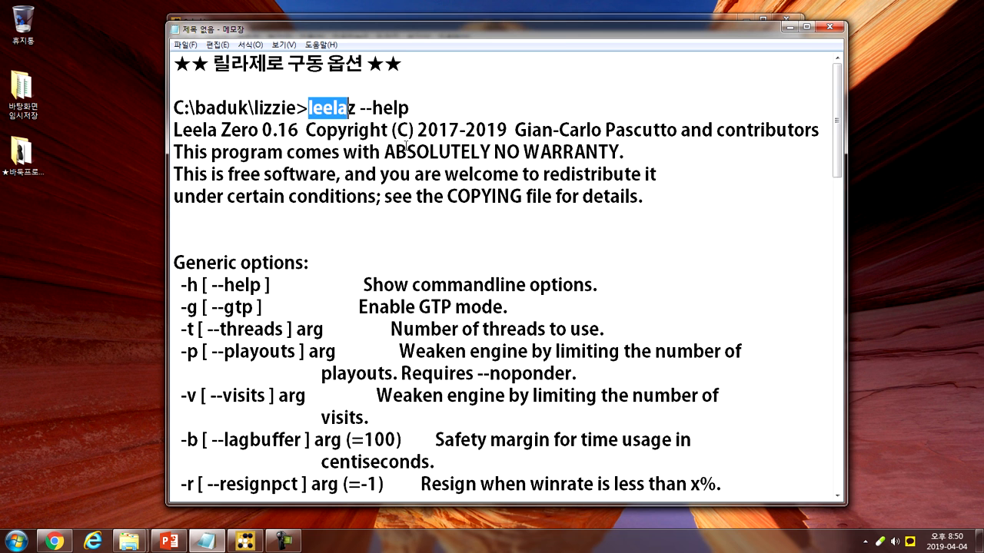
{"action": "scroll", "coordinate": [504, 222], "scroll_direction": "down", "scroll_amount": 4}
{"action": "left_click_drag", "start_coordinate": [487, 261], "coordinate": [597, 263]}
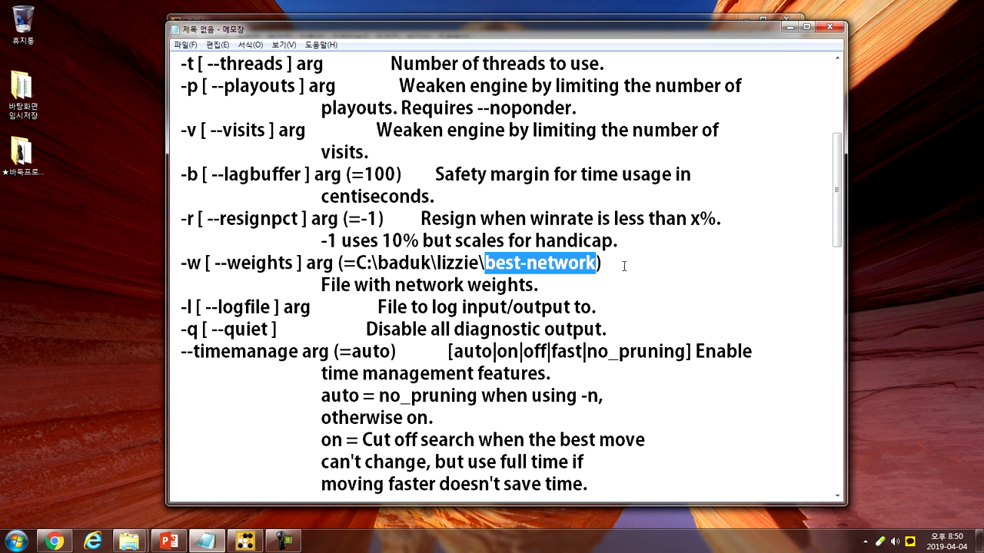
{"action": "left_click", "coordinate": [624, 266]}
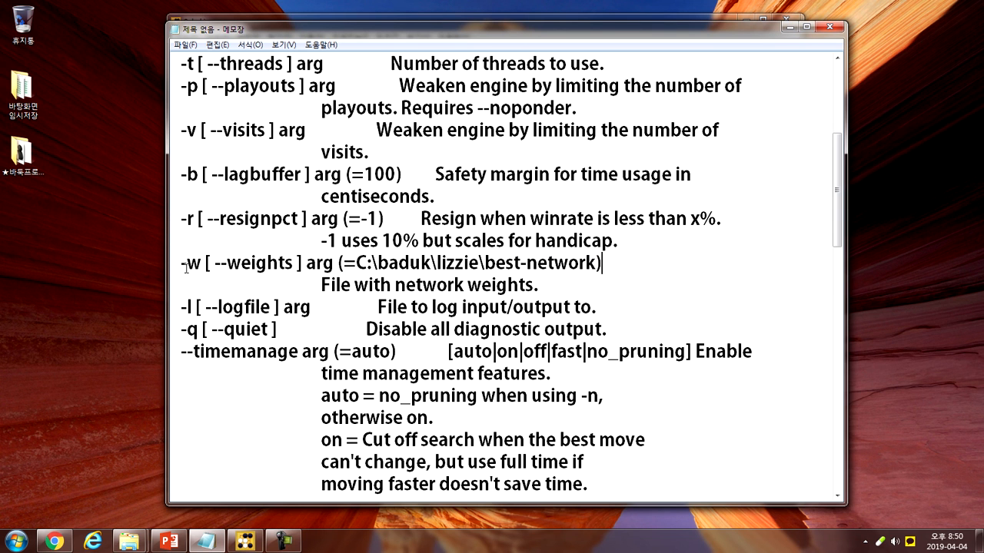
{"action": "left_click_drag", "start_coordinate": [183, 263], "coordinate": [203, 264]}
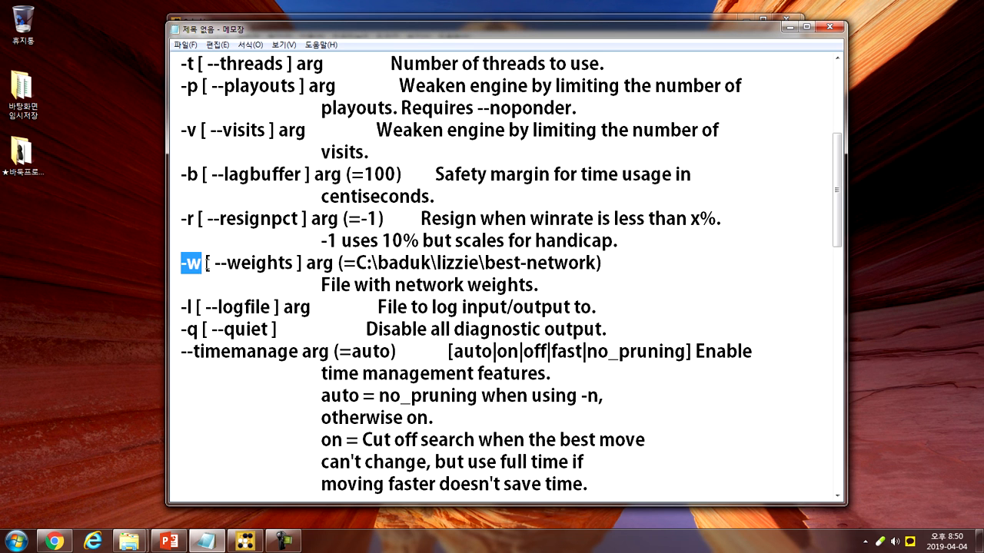
{"action": "left_click", "coordinate": [187, 264]}
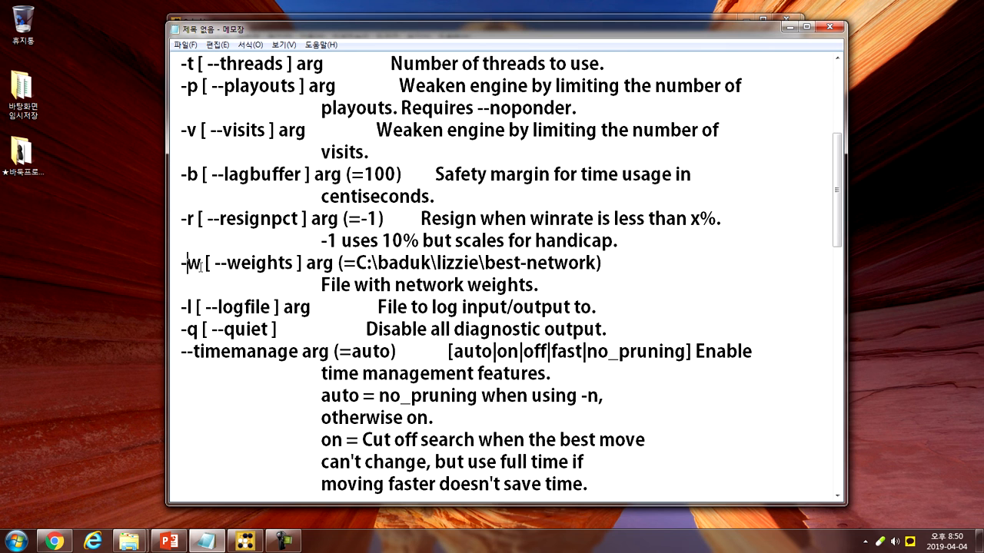
Highlight the --logfile option, then the short form -q and the description of the quiet option.
{"action": "left_click_drag", "start_coordinate": [181, 306], "coordinate": [272, 307]}
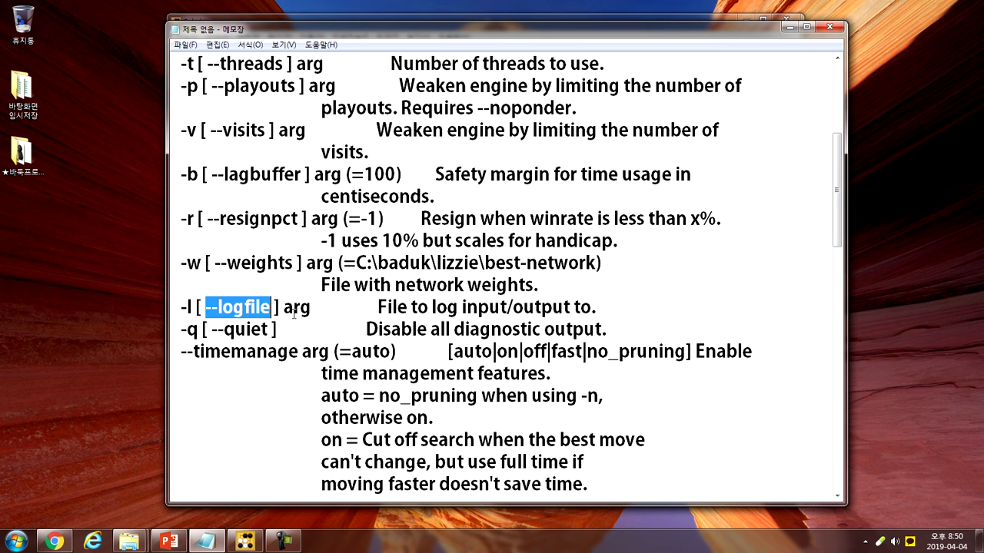
{"action": "left_click", "coordinate": [599, 308]}
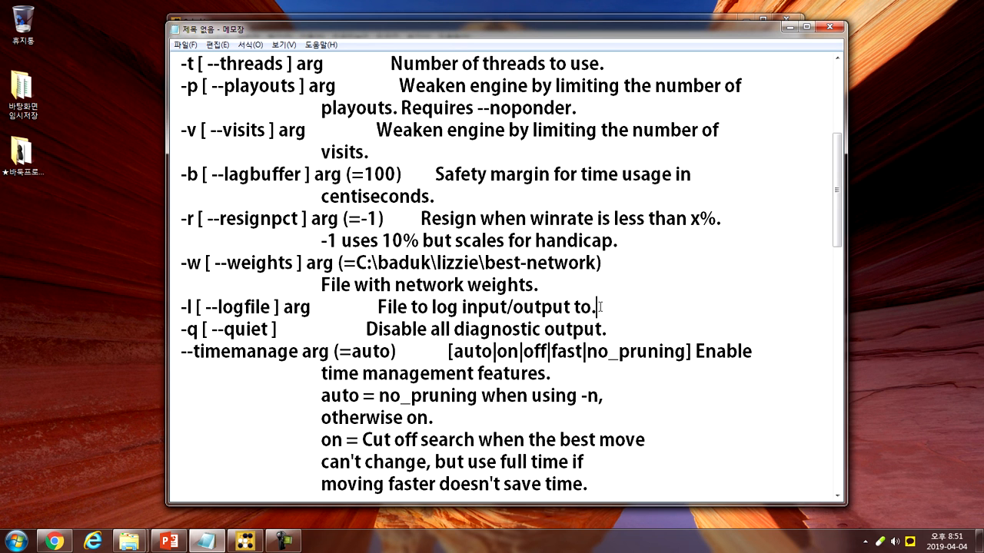
{"action": "scroll", "coordinate": [677, 309], "scroll_direction": "down", "scroll_amount": 1}
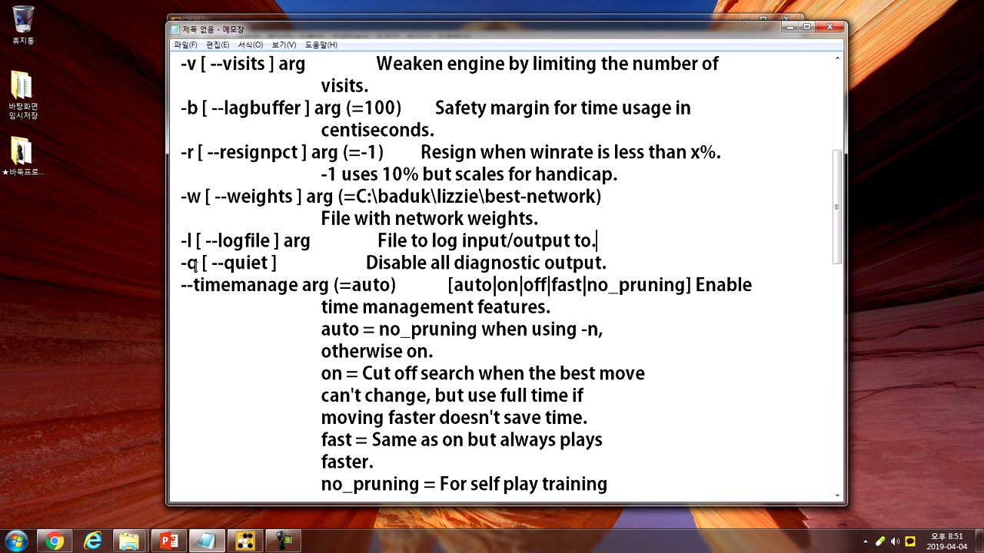
{"action": "left_click_drag", "start_coordinate": [182, 264], "coordinate": [199, 263]}
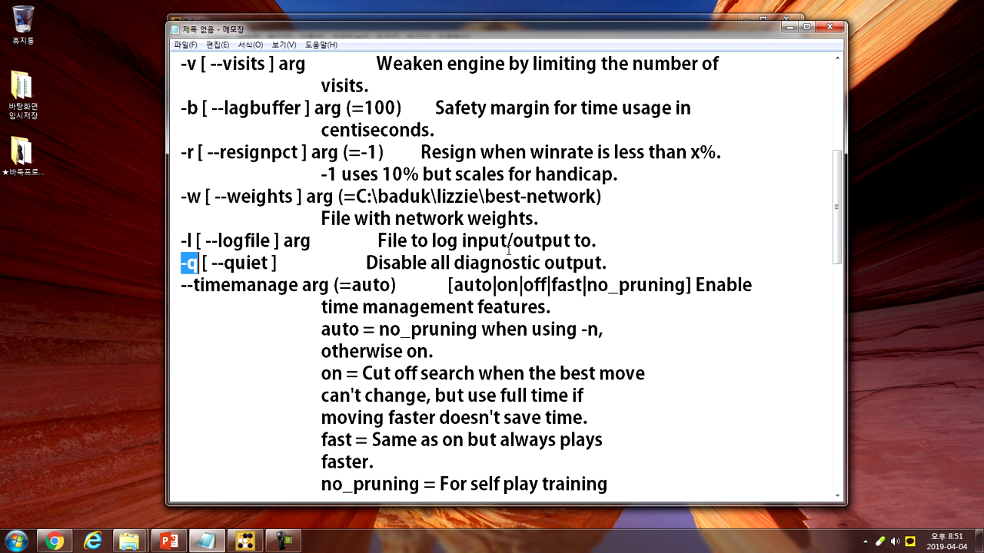
{"action": "left_click_drag", "start_coordinate": [366, 264], "coordinate": [608, 264]}
{"action": "left_click", "coordinate": [639, 262]}
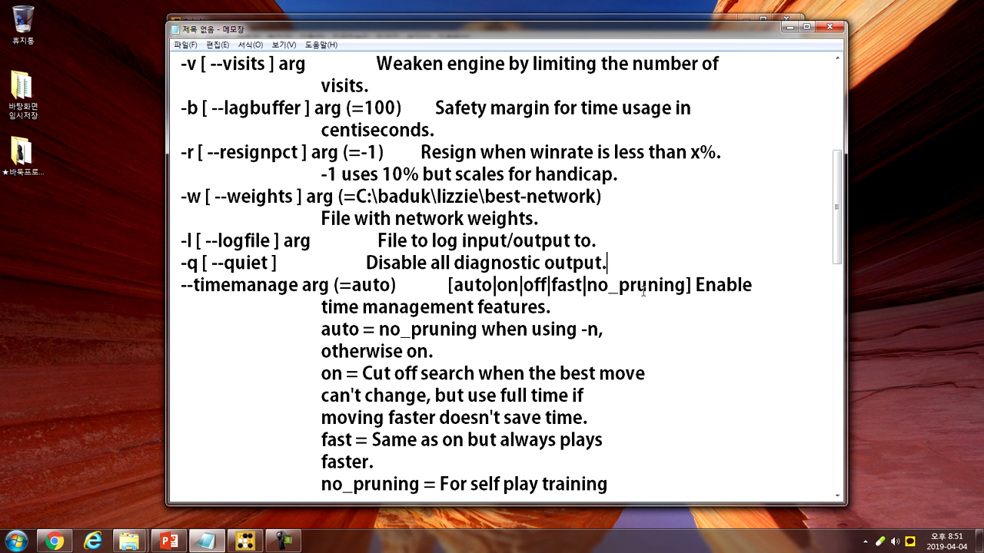
Highlight the timemanage option's name, its default auto, and its allowed values from auto to no_pruning.
{"action": "scroll", "coordinate": [646, 288], "scroll_direction": "down", "scroll_amount": 2}
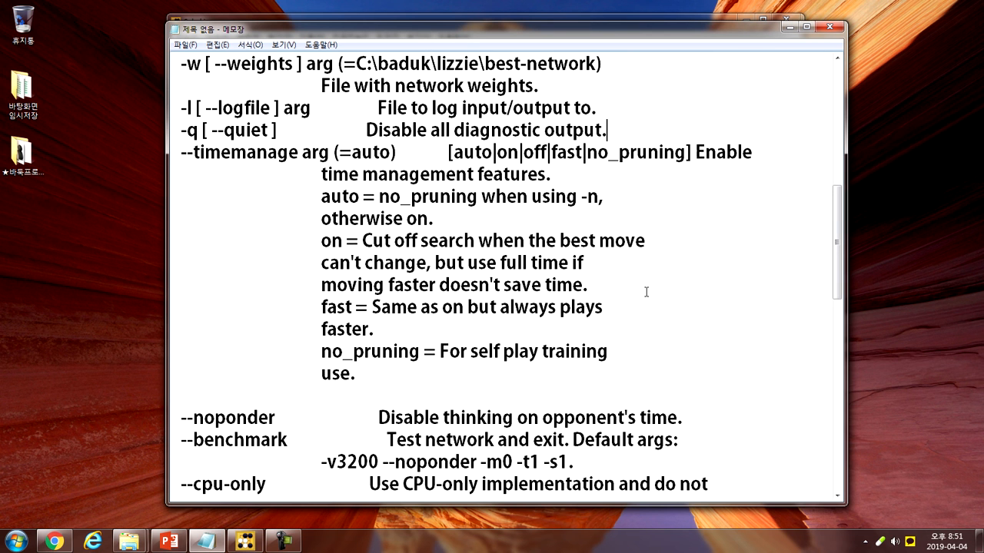
{"action": "left_click_drag", "start_coordinate": [192, 153], "coordinate": [380, 152]}
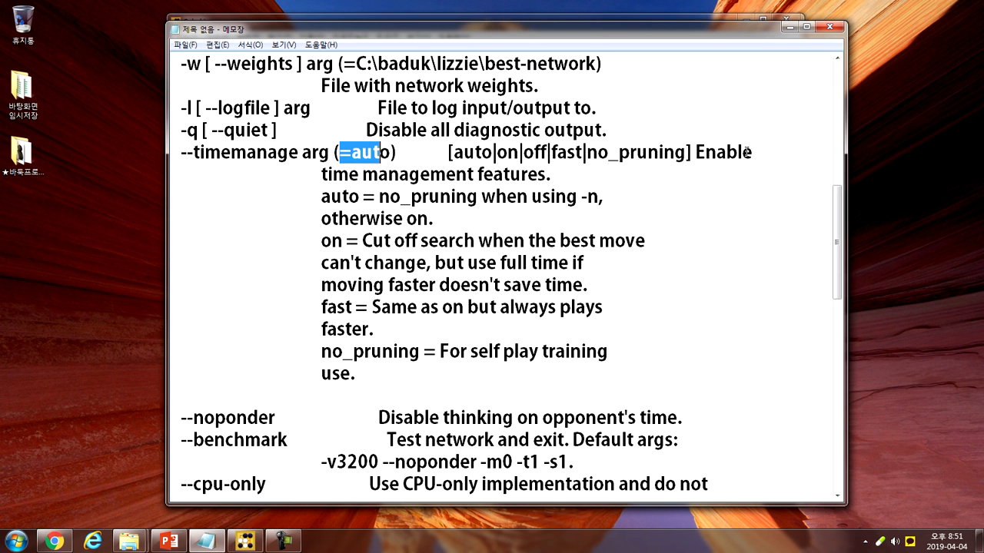
{"action": "left_click_drag", "start_coordinate": [684, 152], "coordinate": [452, 152]}
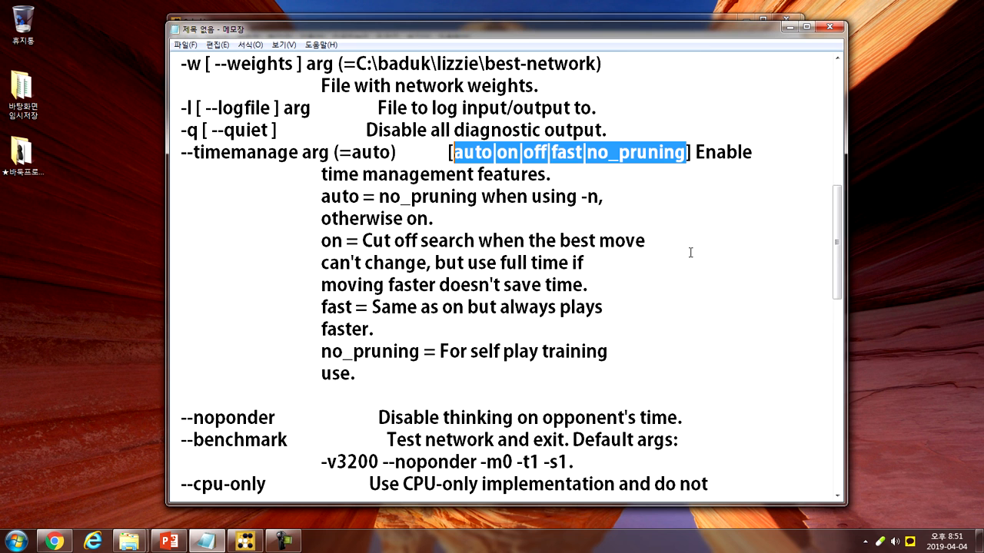
{"action": "left_click_drag", "start_coordinate": [193, 152], "coordinate": [335, 153]}
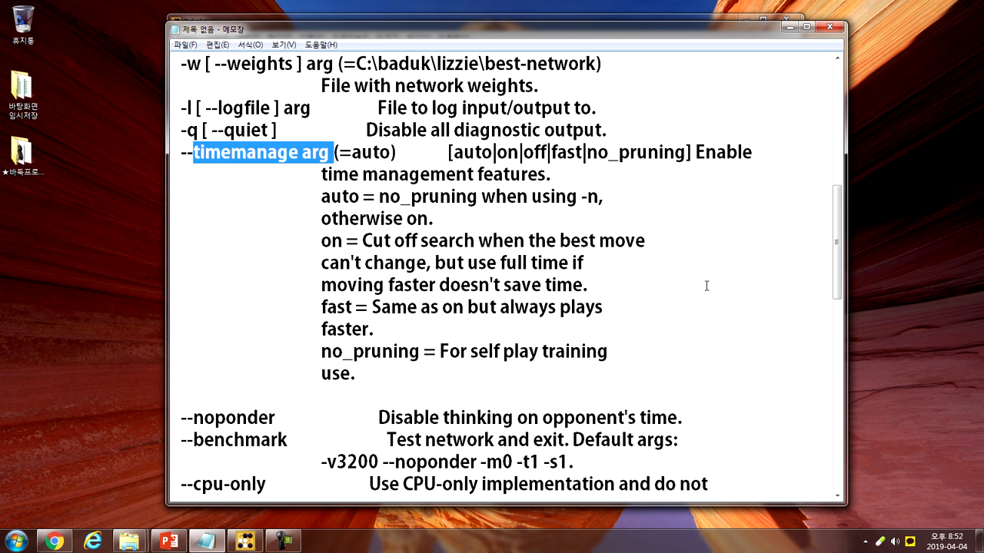
{"action": "left_click", "coordinate": [240, 175]}
{"action": "left_click_drag", "start_coordinate": [193, 153], "coordinate": [355, 152]}
Highlight the --noponder option name repeatedly in the generic options list.
{"action": "scroll", "coordinate": [595, 288], "scroll_direction": "down", "scroll_amount": 4}
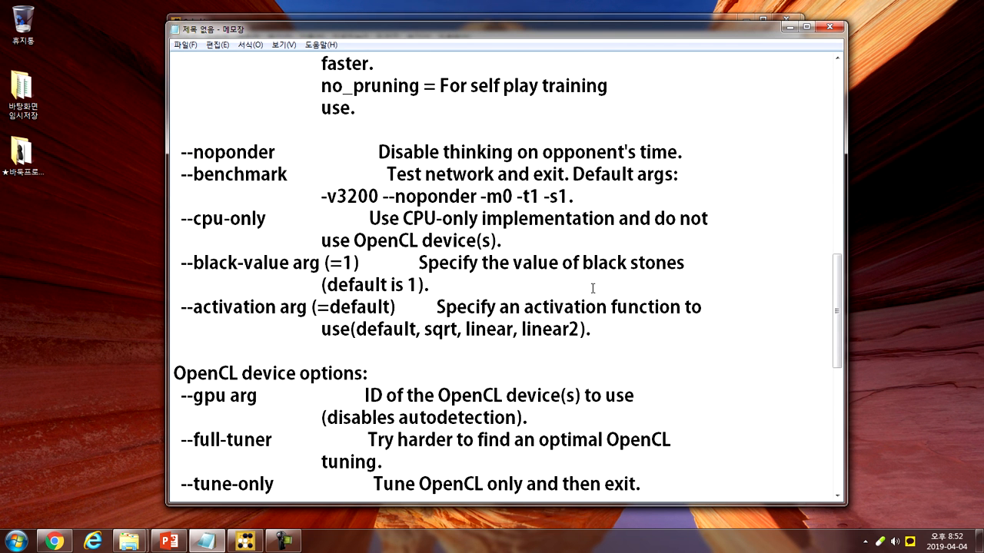
{"action": "left_click_drag", "start_coordinate": [185, 152], "coordinate": [278, 153]}
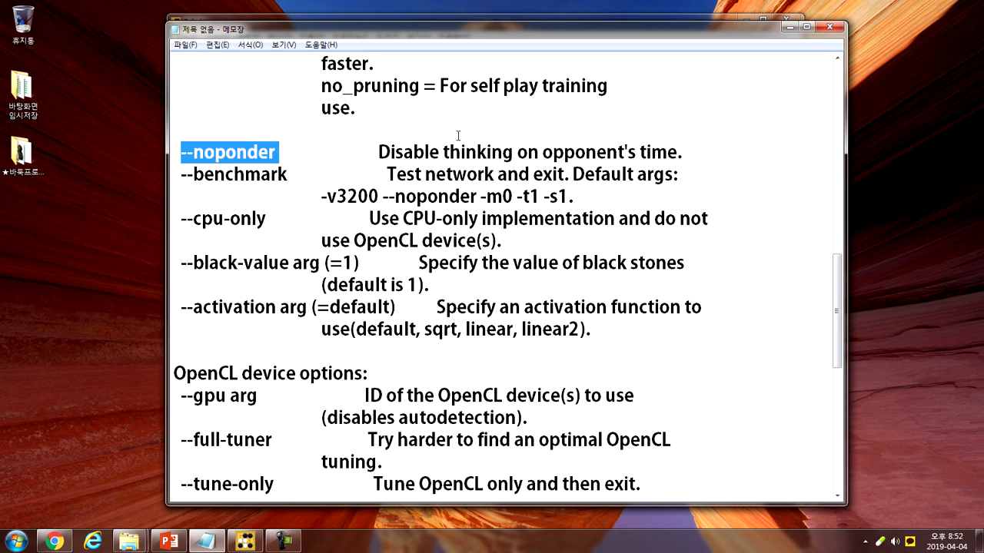
{"action": "left_click", "coordinate": [303, 152]}
{"action": "left_click_drag", "start_coordinate": [275, 152], "coordinate": [179, 152]}
{"action": "left_click", "coordinate": [294, 152]}
{"action": "left_click_drag", "start_coordinate": [294, 151], "coordinate": [173, 153]}
{"action": "left_click", "coordinate": [303, 158]}
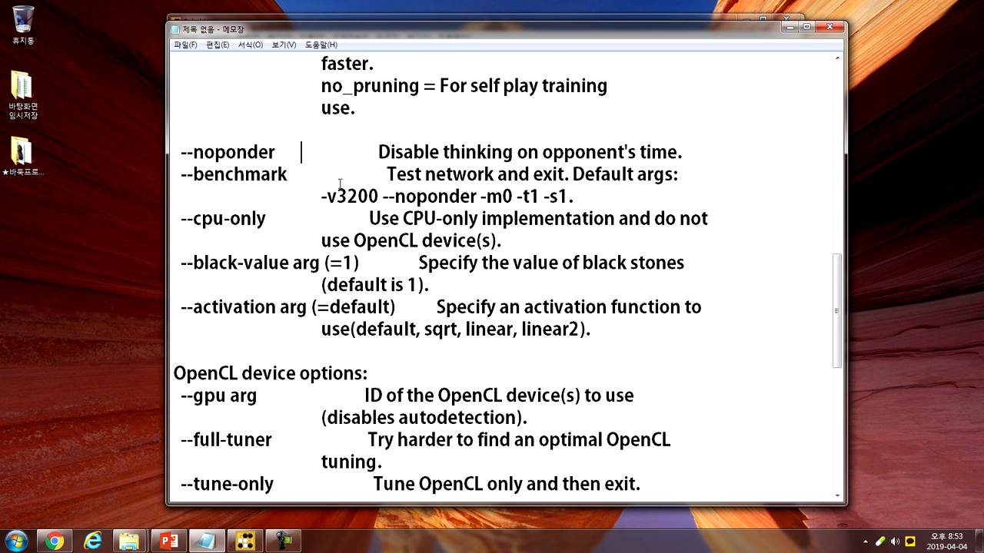
{"action": "left_click_drag", "start_coordinate": [274, 151], "coordinate": [181, 150]}
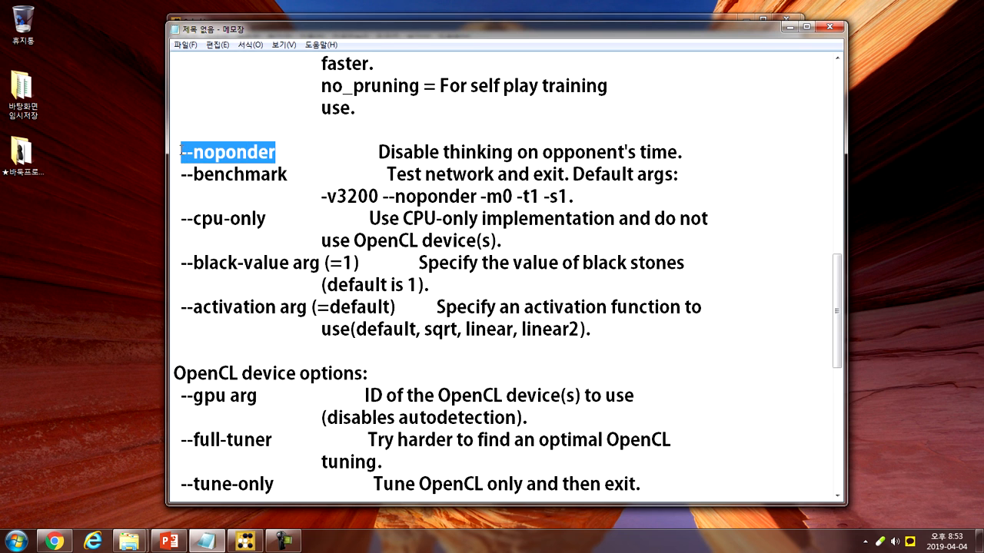
Highlight the playouts option with its short form -p and the --noponder requirement in its description.
{"action": "scroll", "coordinate": [627, 208], "scroll_direction": "up", "scroll_amount": 9}
{"action": "scroll", "coordinate": [627, 208], "scroll_direction": "down", "scroll_amount": 2}
{"action": "scroll", "coordinate": [343, 178], "scroll_direction": "up", "scroll_amount": 2}
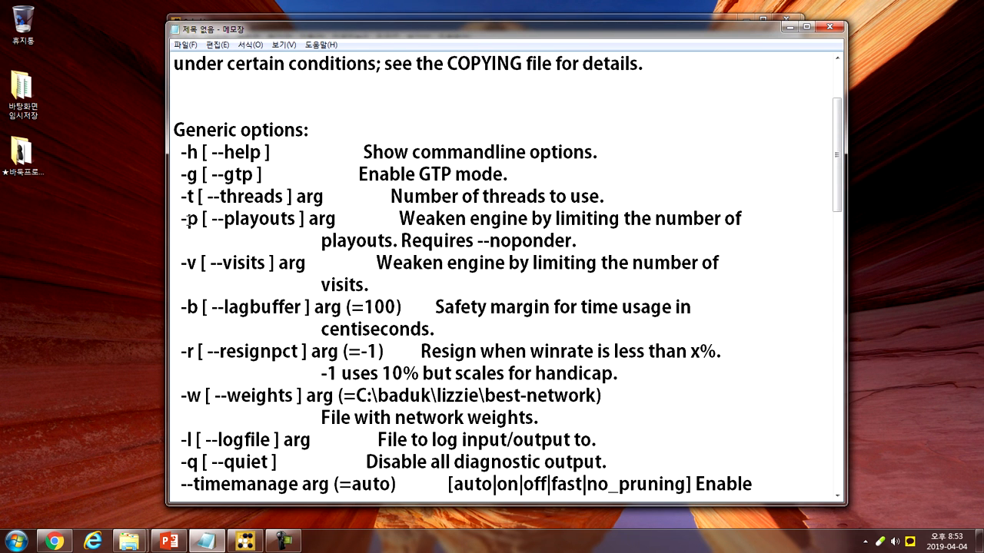
{"action": "left_click_drag", "start_coordinate": [187, 220], "coordinate": [299, 221]}
{"action": "left_click_drag", "start_coordinate": [478, 242], "coordinate": [571, 242]}
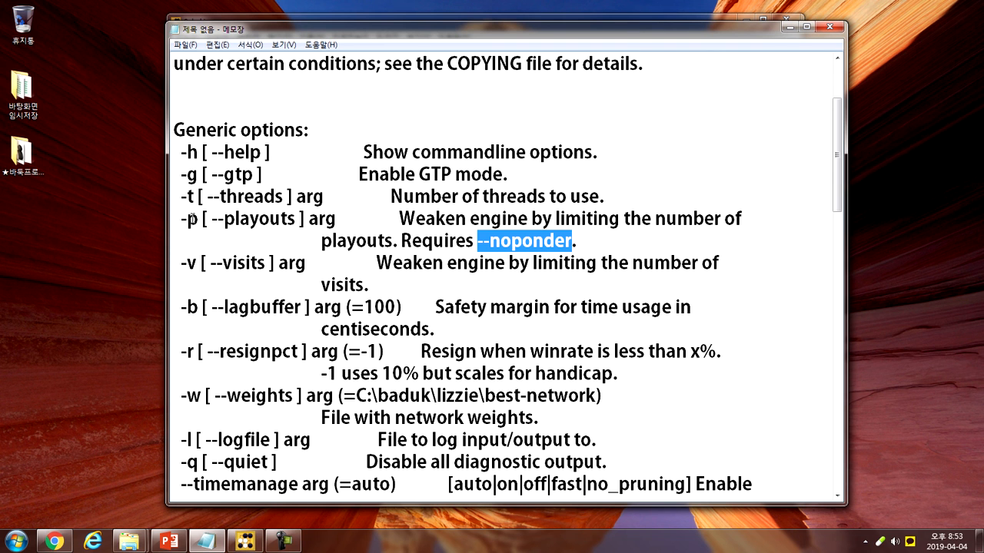
{"action": "left_click_drag", "start_coordinate": [181, 219], "coordinate": [201, 219]}
{"action": "left_click_drag", "start_coordinate": [338, 219], "coordinate": [186, 219]}
{"action": "left_click_drag", "start_coordinate": [474, 240], "coordinate": [571, 240]}
{"action": "left_click", "coordinate": [575, 240]}
Highlight the benchmark and cpu-only option names, and the CPU-only and OpenCL device wording in the cpu-only description.
{"action": "scroll", "coordinate": [580, 263], "scroll_direction": "down", "scroll_amount": 2}
{"action": "scroll", "coordinate": [579, 263], "scroll_direction": "down", "scroll_amount": 6}
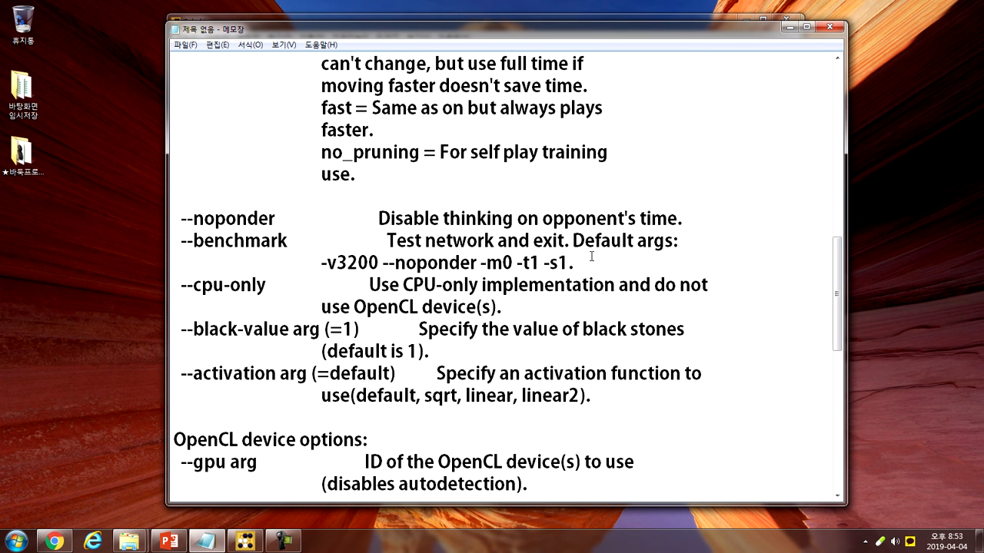
{"action": "left_click_drag", "start_coordinate": [193, 245], "coordinate": [288, 242]}
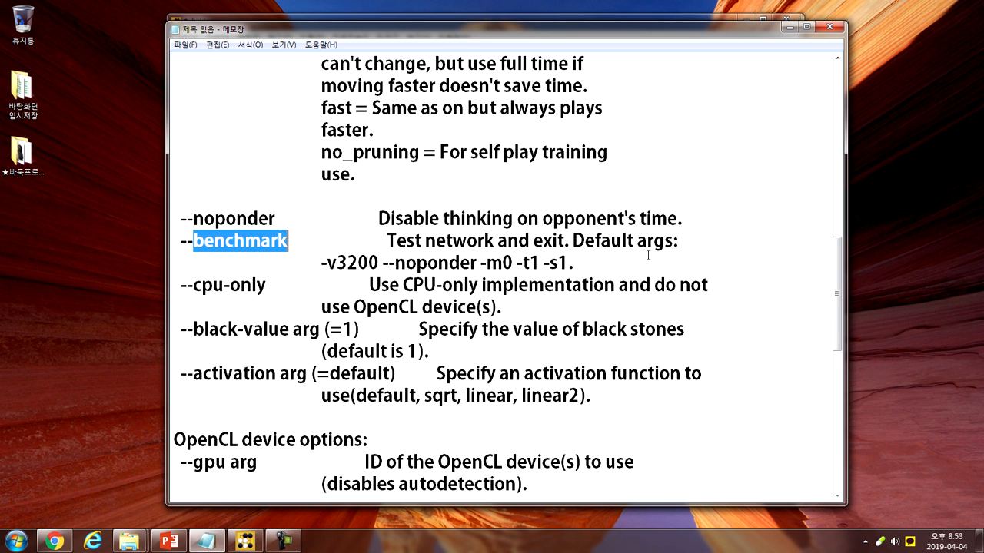
{"action": "left_click_drag", "start_coordinate": [190, 285], "coordinate": [266, 285]}
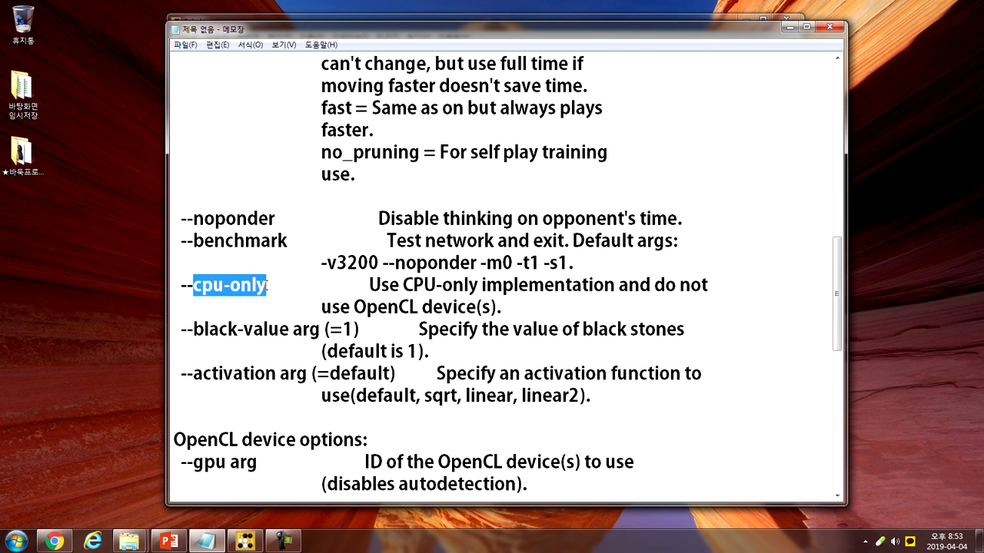
{"action": "left_click", "coordinate": [284, 285]}
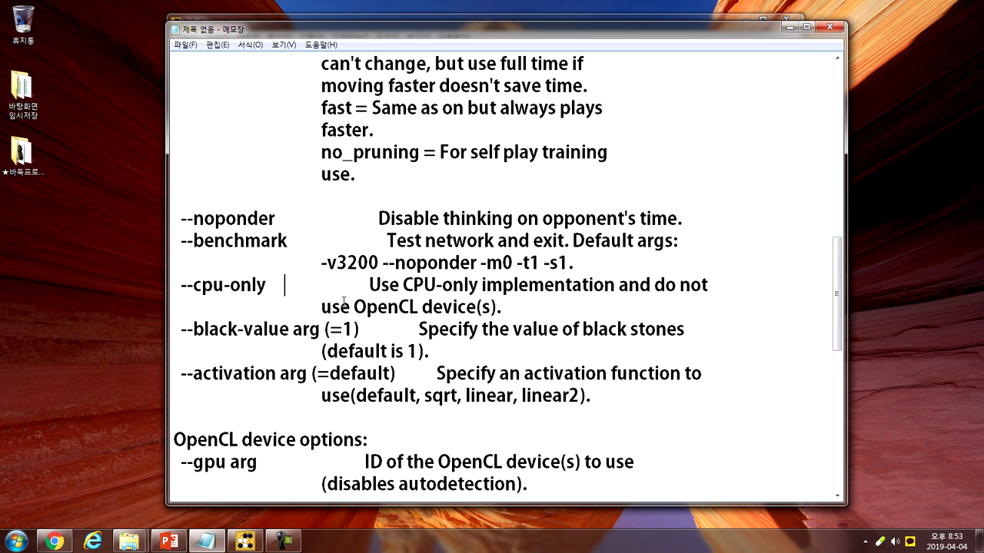
{"action": "left_click_drag", "start_coordinate": [355, 307], "coordinate": [491, 307]}
{"action": "left_click_drag", "start_coordinate": [403, 285], "coordinate": [708, 292]}
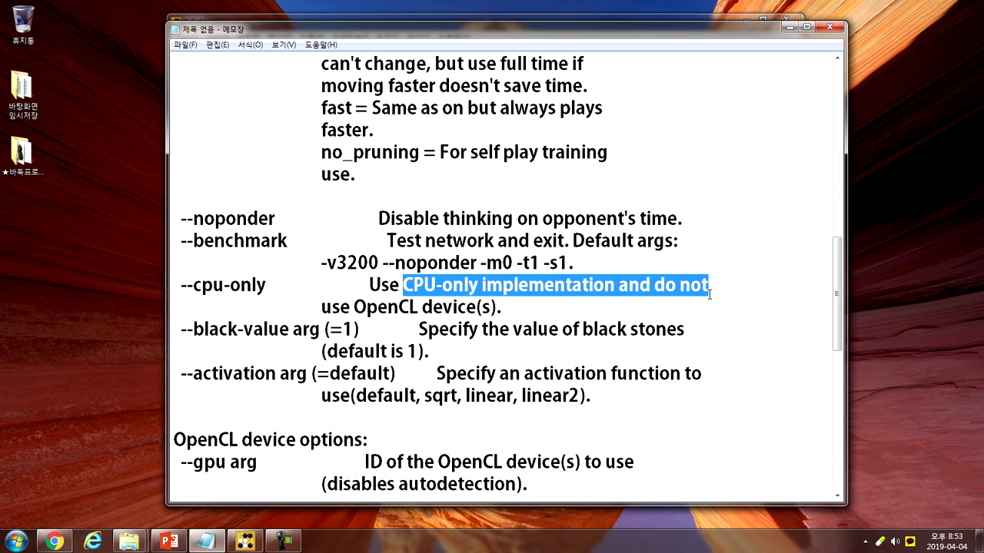
Highlight the black-value option's name and default value, and its complete entry with the description of black stones' value.
{"action": "scroll", "coordinate": [493, 319], "scroll_direction": "down", "scroll_amount": 2}
{"action": "scroll", "coordinate": [502, 323], "scroll_direction": "up", "scroll_amount": 1}
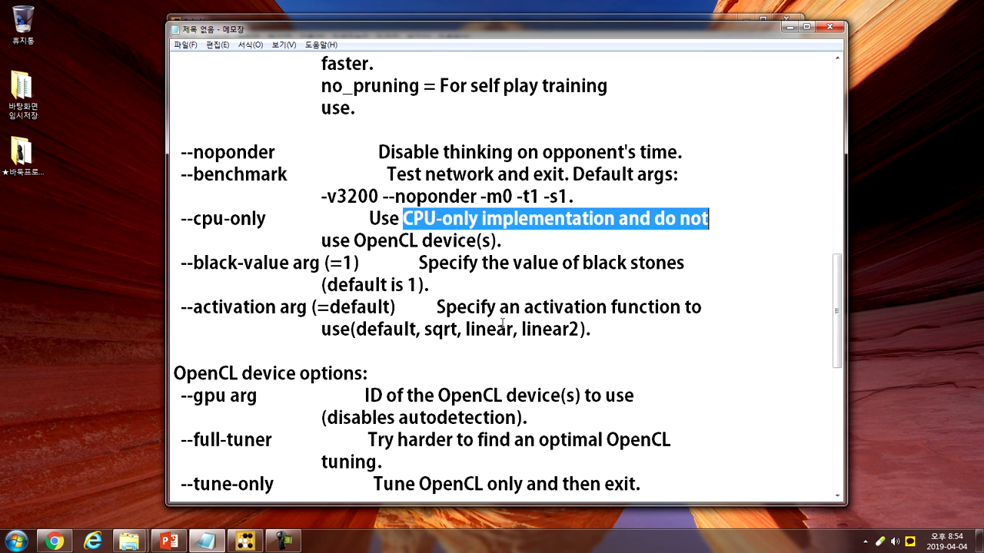
{"action": "left_click_drag", "start_coordinate": [193, 263], "coordinate": [290, 264]}
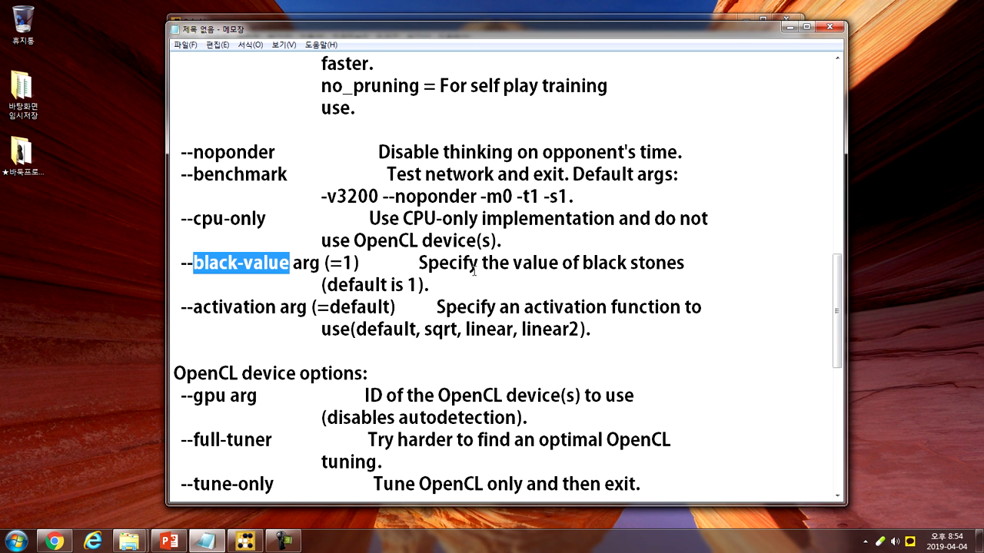
{"action": "double_click", "coordinate": [347, 262]}
{"action": "left_click", "coordinate": [194, 263]}
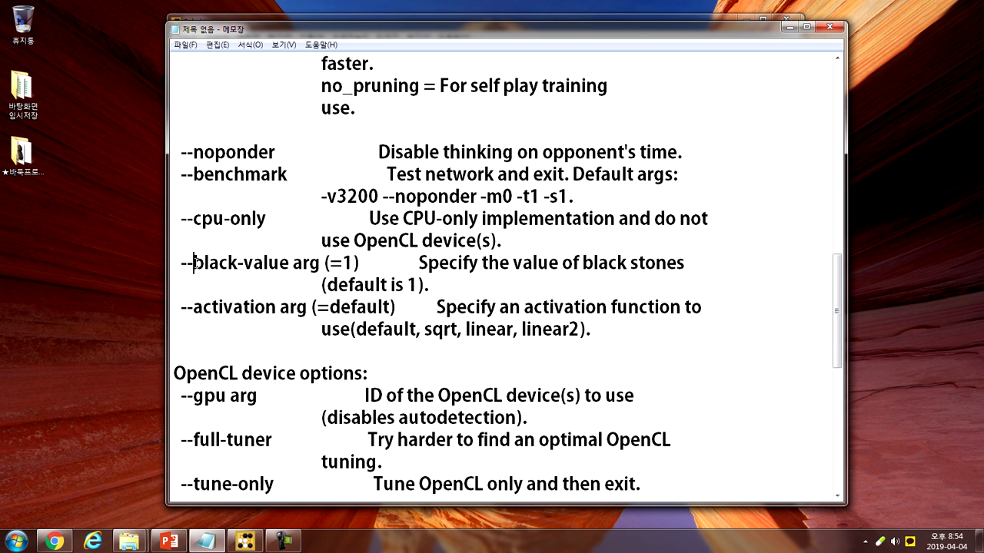
{"action": "double_click", "coordinate": [347, 263]}
{"action": "left_click_drag", "start_coordinate": [181, 263], "coordinate": [439, 282]}
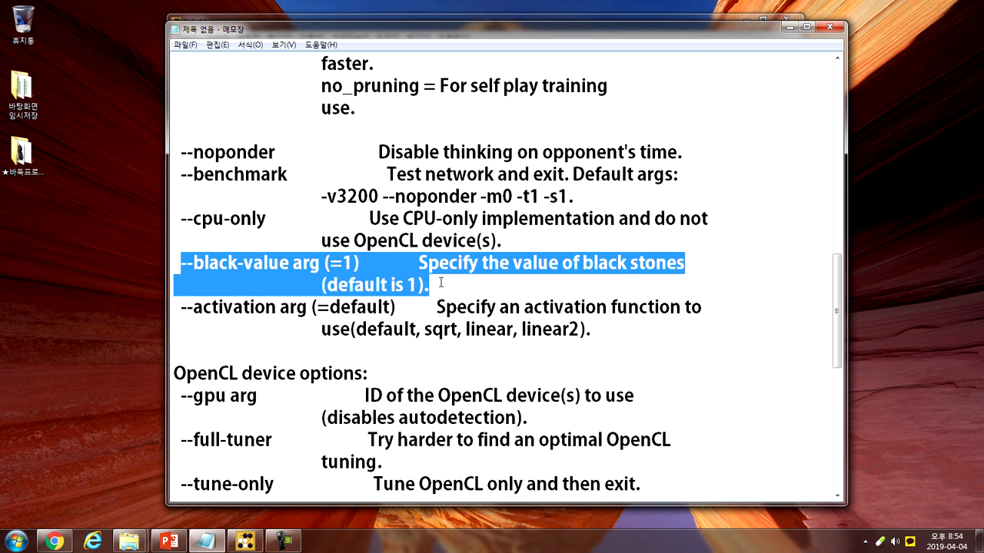
{"action": "left_click", "coordinate": [489, 281]}
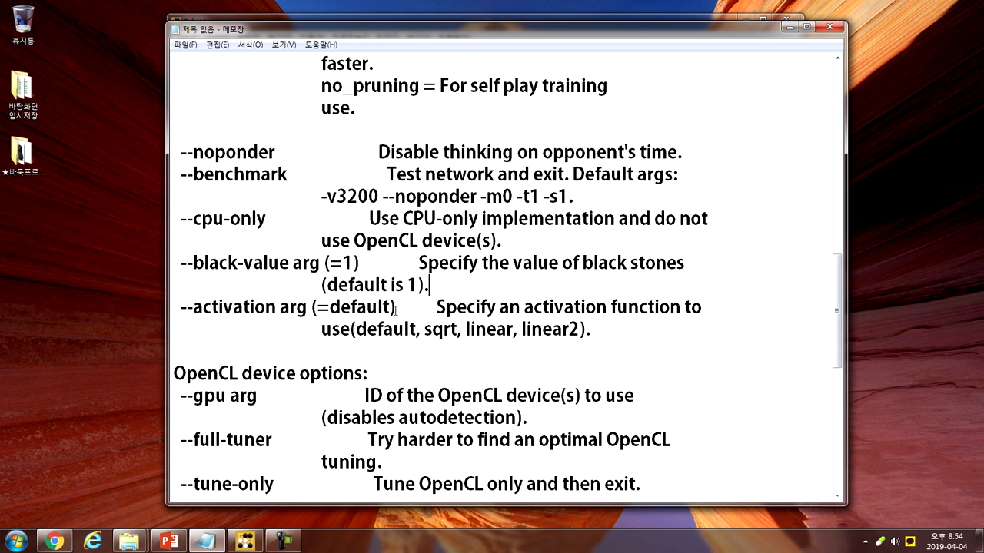
Review the activation option and the generic options list, and highlight OpenCL in the OpenCL device options heading.
{"action": "left_click", "coordinate": [600, 330]}
{"action": "scroll", "coordinate": [670, 316], "scroll_direction": "down", "scroll_amount": 1}
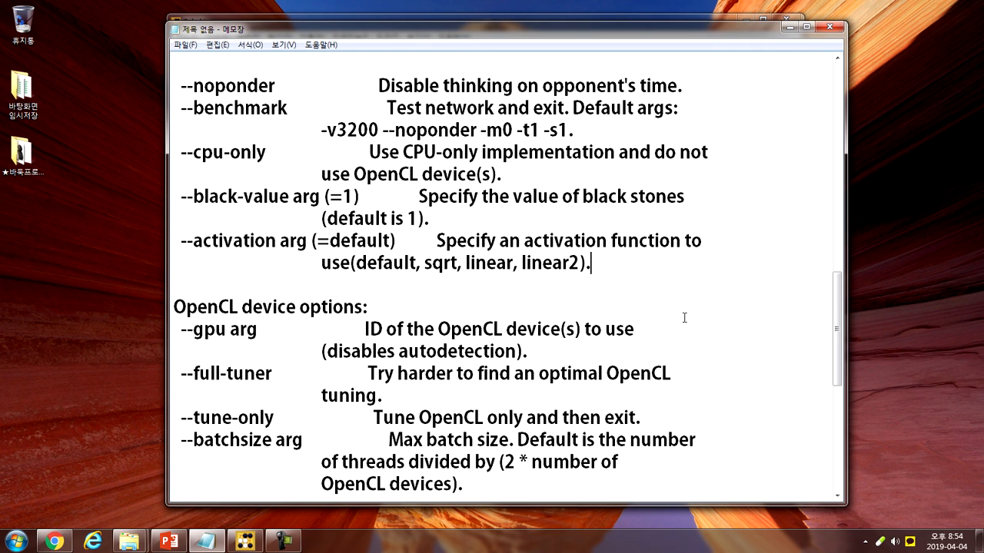
{"action": "scroll", "coordinate": [690, 309], "scroll_direction": "down", "scroll_amount": 2}
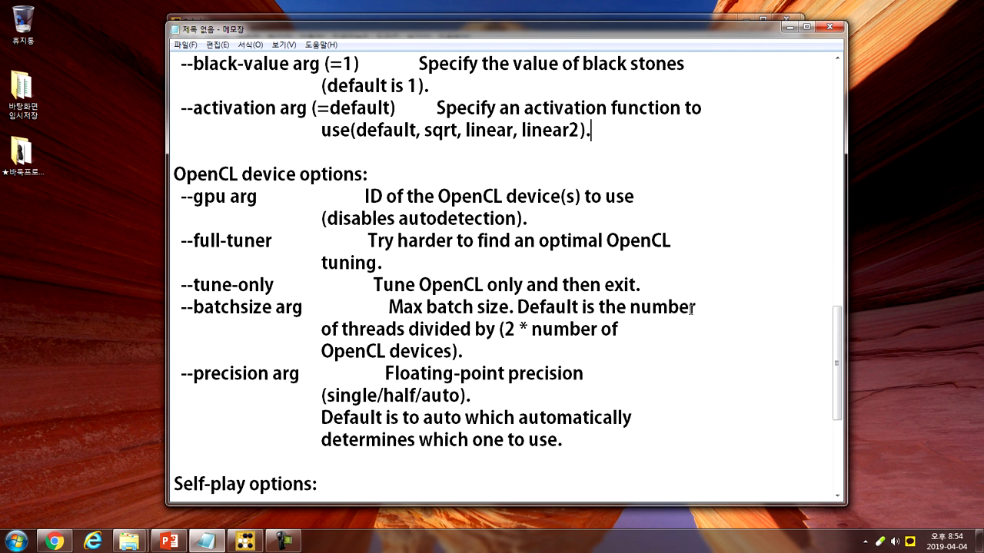
{"action": "scroll", "coordinate": [691, 308], "scroll_direction": "up", "scroll_amount": 9}
{"action": "scroll", "coordinate": [692, 307], "scroll_direction": "up", "scroll_amount": 5}
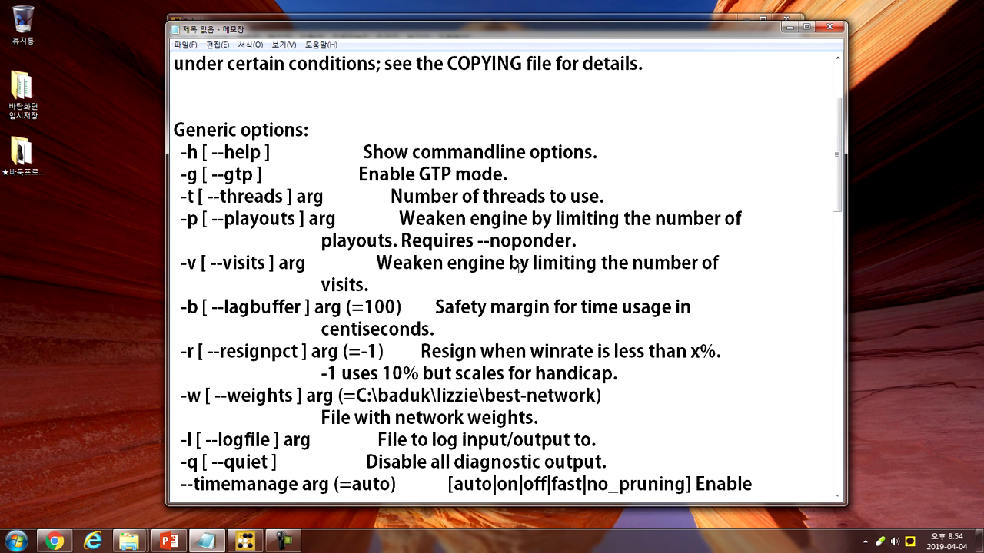
{"action": "scroll", "coordinate": [552, 311], "scroll_direction": "down", "scroll_amount": 13}
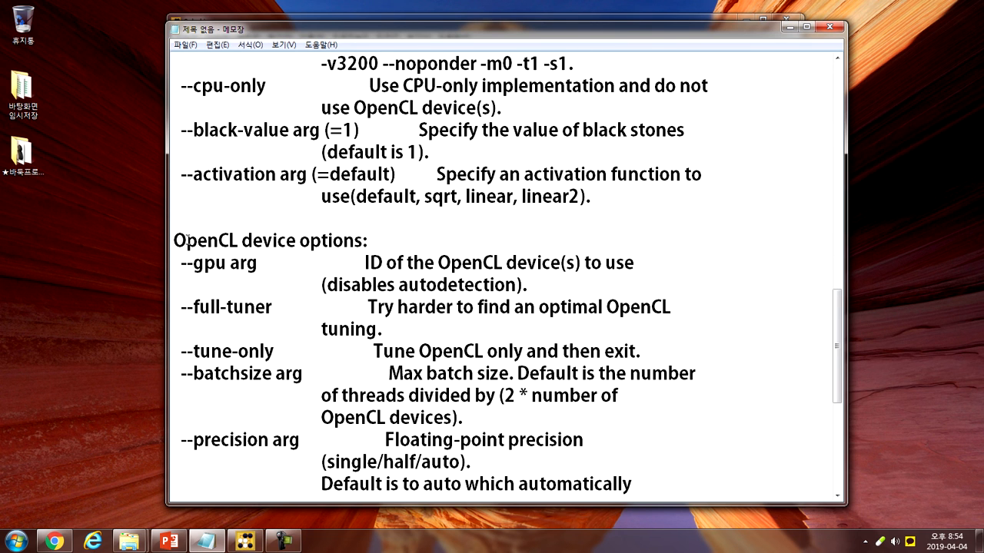
{"action": "left_click_drag", "start_coordinate": [174, 240], "coordinate": [238, 240]}
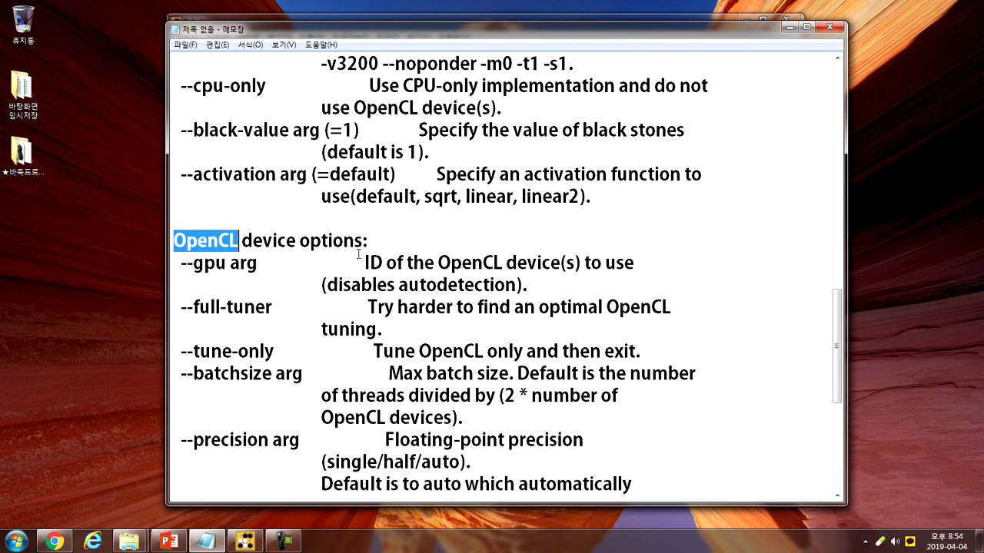
{"action": "scroll", "coordinate": [486, 288], "scroll_direction": "down", "scroll_amount": 1}
{"action": "left_click", "coordinate": [695, 282]}
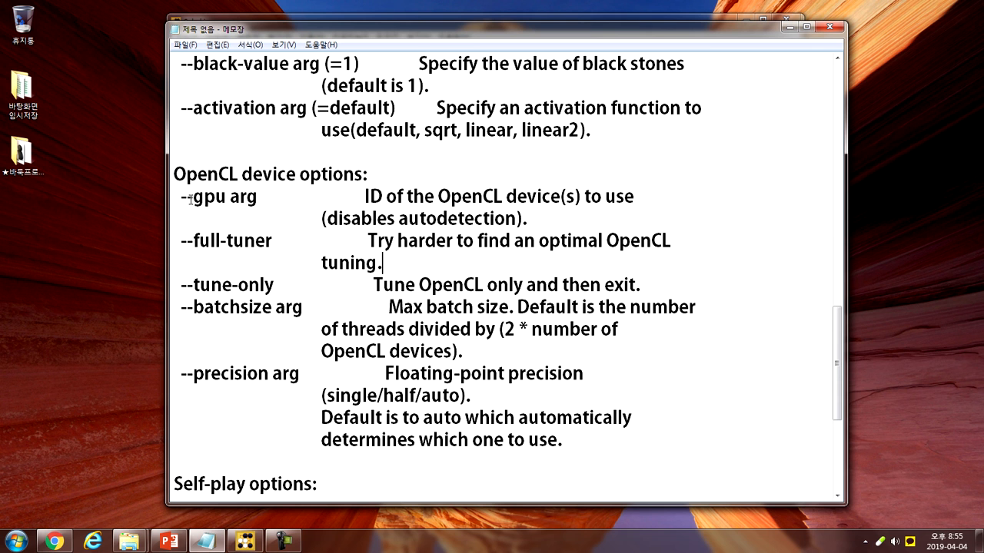
Highlight the --gpu arg entry and its arg placeholder under the OpenCL device options.
{"action": "left_click_drag", "start_coordinate": [182, 198], "coordinate": [259, 197]}
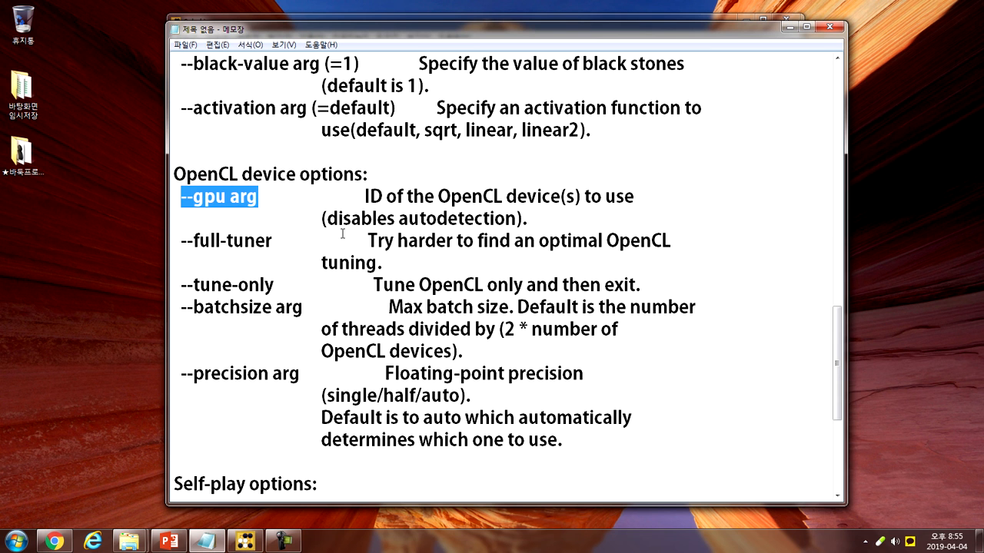
{"action": "left_click", "coordinate": [552, 218]}
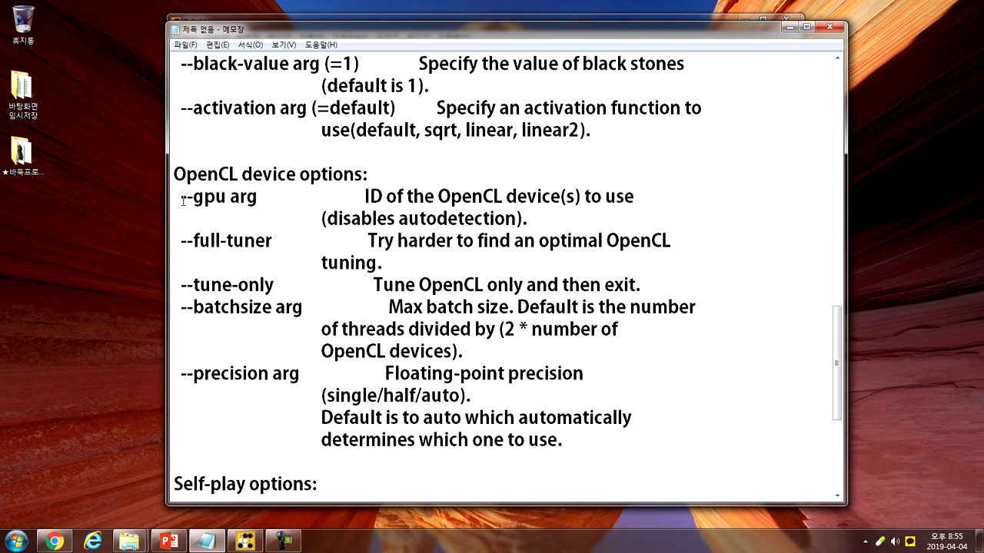
{"action": "left_click_drag", "start_coordinate": [182, 202], "coordinate": [257, 198]}
{"action": "left_click", "coordinate": [279, 200]}
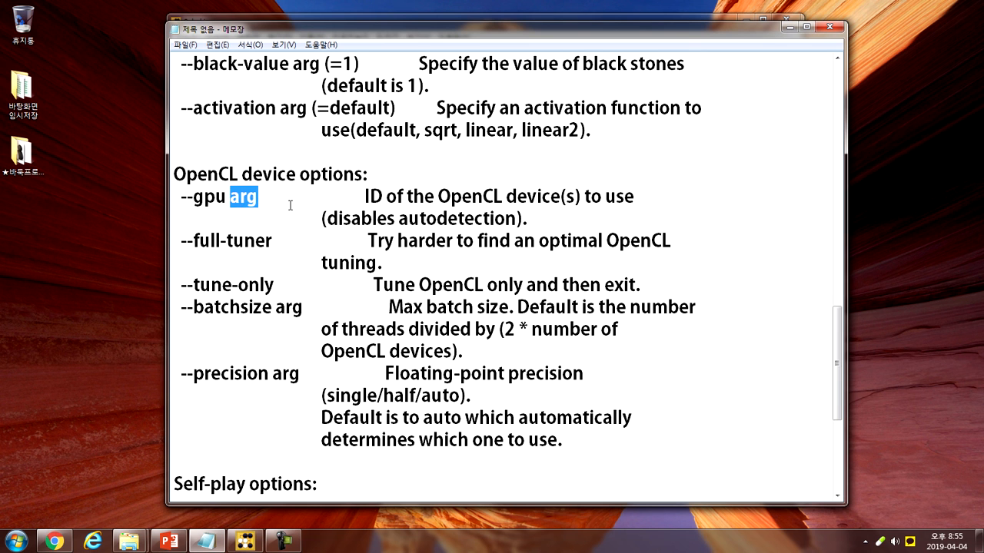
{"action": "left_click", "coordinate": [193, 198]}
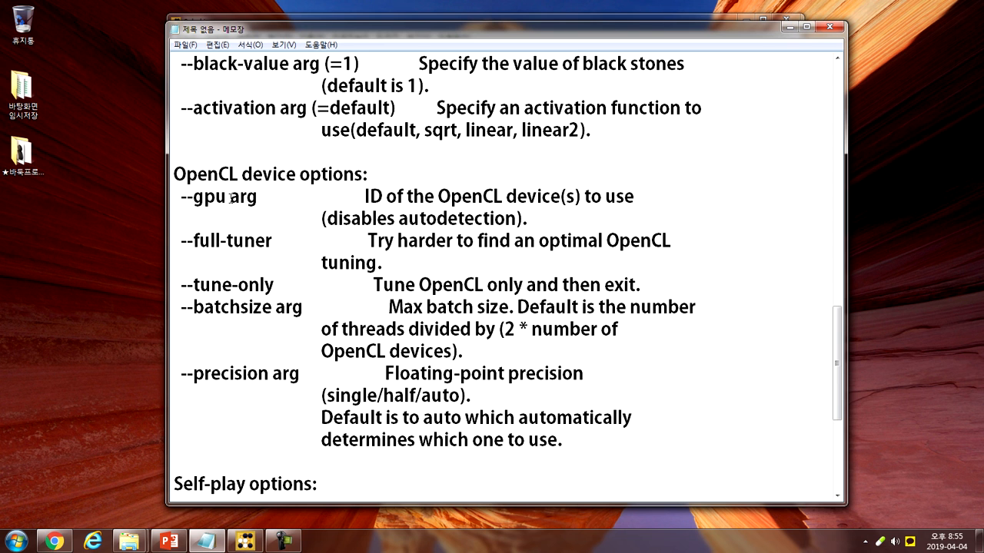
Highlight the words ID and OpenCL in the gpu option's description.
{"action": "left_click_drag", "start_coordinate": [364, 196], "coordinate": [379, 195]}
{"action": "left_click", "coordinate": [259, 196]}
{"action": "left_click_drag", "start_coordinate": [439, 197], "coordinate": [506, 198]}
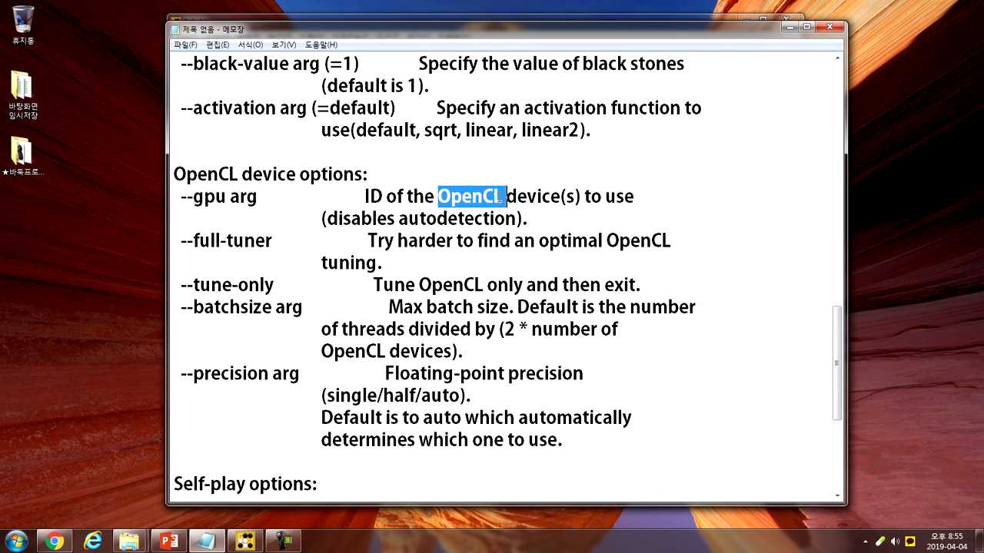
{"action": "left_click", "coordinate": [550, 217]}
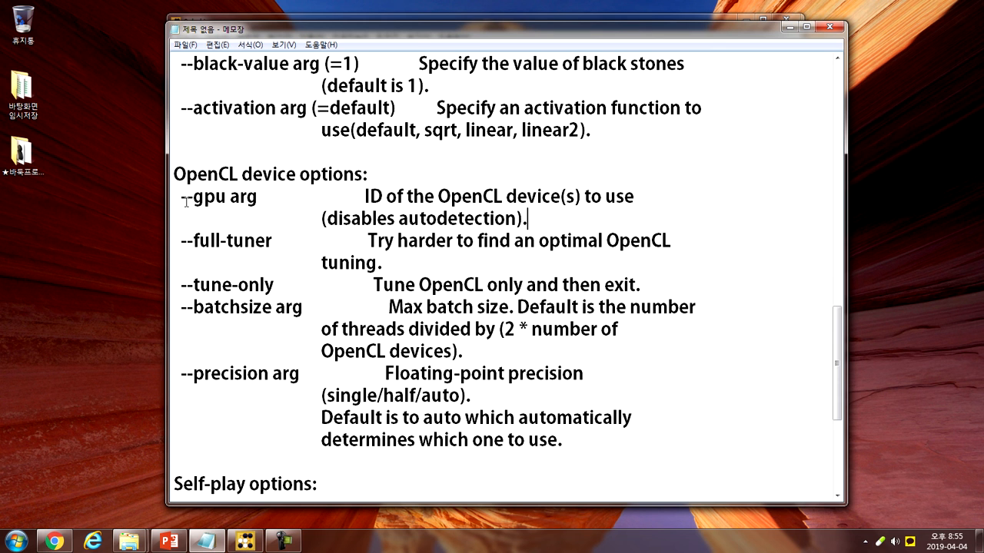
Highlight the --gpu option name and look back through the generic options for comparison.
{"action": "left_click_drag", "start_coordinate": [180, 198], "coordinate": [242, 199]}
{"action": "left_click", "coordinate": [247, 198]}
{"action": "left_click_drag", "start_coordinate": [183, 197], "coordinate": [222, 197]}
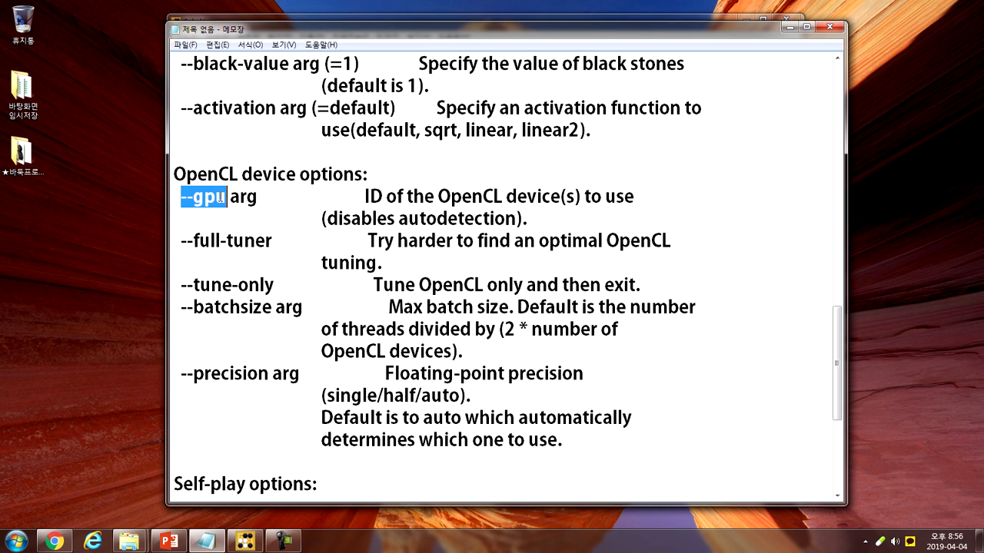
{"action": "scroll", "coordinate": [340, 198], "scroll_direction": "up", "scroll_amount": 11}
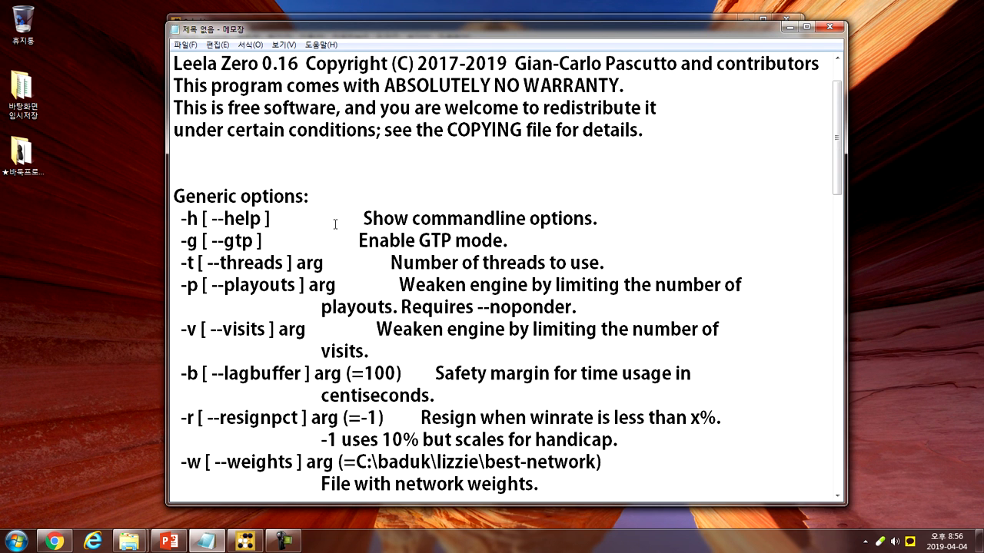
{"action": "scroll", "coordinate": [270, 223], "scroll_direction": "down", "scroll_amount": 2}
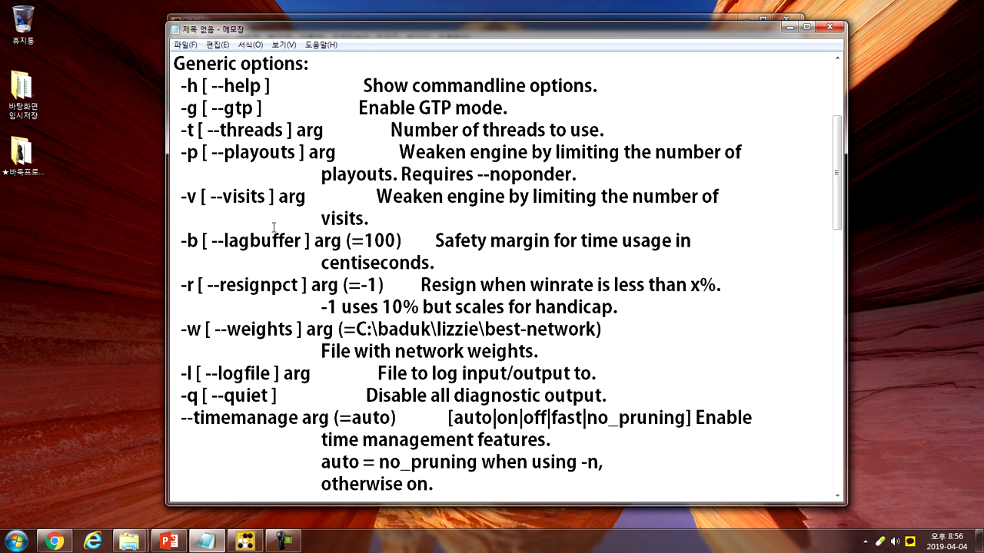
{"action": "scroll", "coordinate": [275, 226], "scroll_direction": "down", "scroll_amount": 5}
{"action": "scroll", "coordinate": [275, 225], "scroll_direction": "down", "scroll_amount": 6}
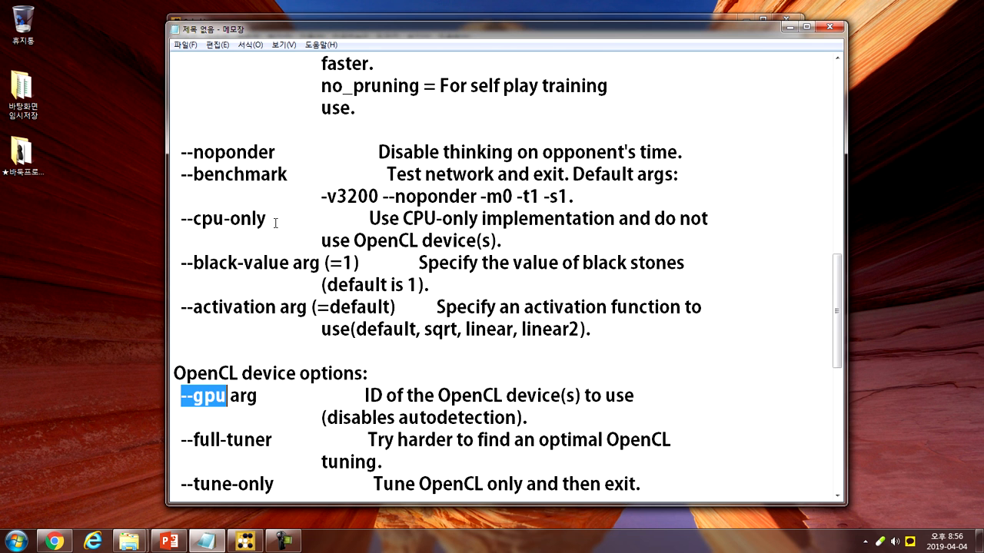
Highlight the --gpu option name again, with and without its leading dashes, in the OpenCL device options.
{"action": "left_click", "coordinate": [193, 201]}
{"action": "left_click_drag", "start_coordinate": [193, 201], "coordinate": [225, 199]}
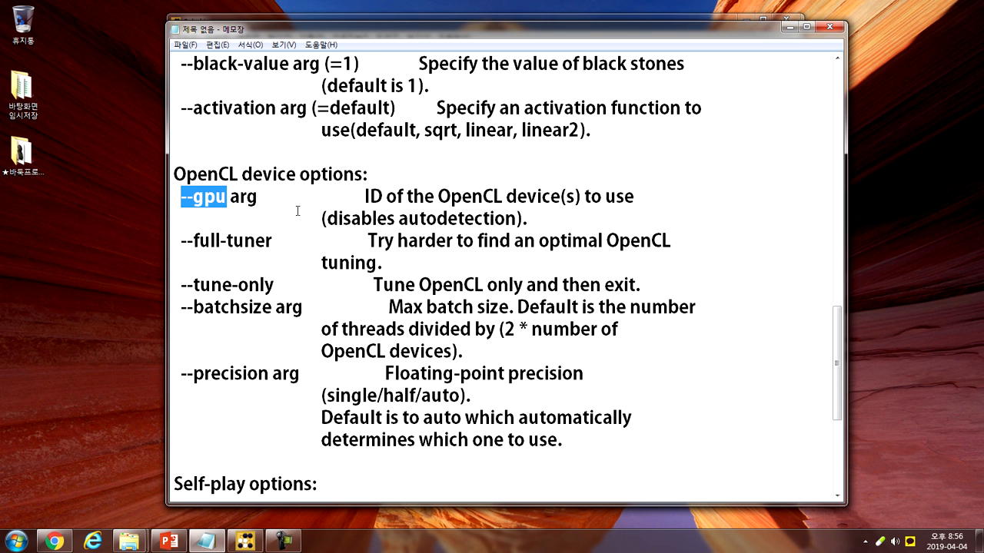
{"action": "key", "text": "Right"}
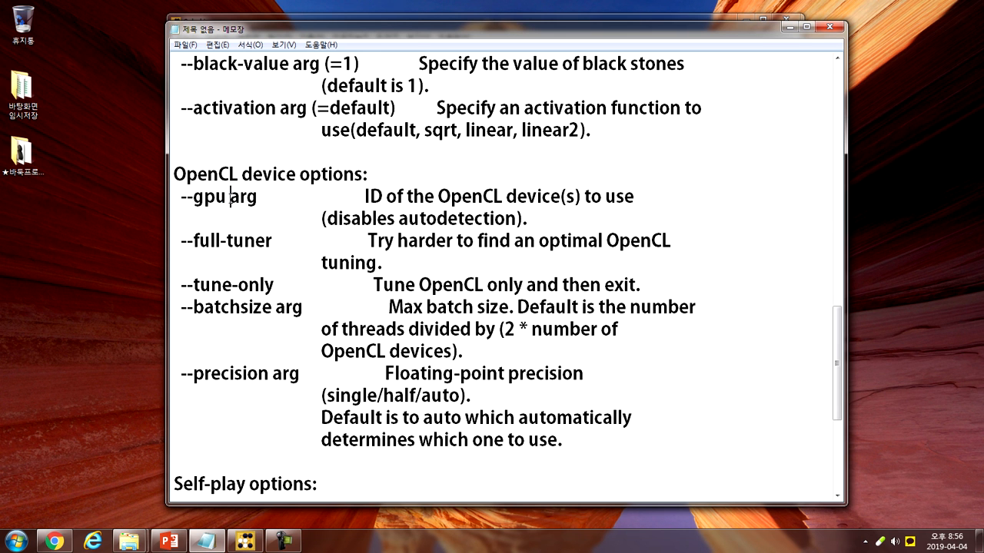
{"action": "left_click_drag", "start_coordinate": [180, 197], "coordinate": [217, 197]}
{"action": "left_click", "coordinate": [240, 197]}
Highlight the full-tuner option name, the word OpenCL in the section heading, and --full-tuner with its dashes.
{"action": "scroll", "coordinate": [281, 219], "scroll_direction": "down", "scroll_amount": 1}
{"action": "left_click_drag", "start_coordinate": [193, 174], "coordinate": [274, 174]}
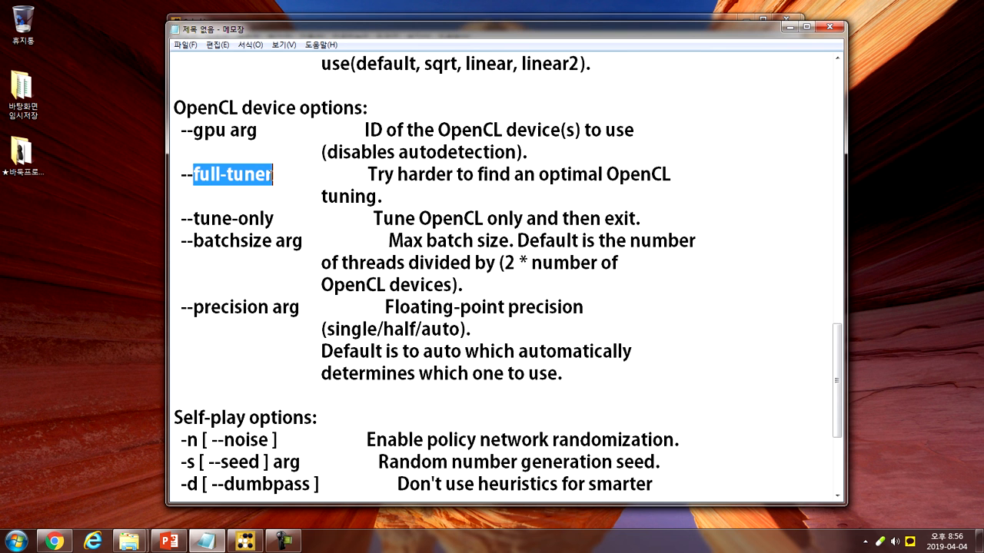
{"action": "scroll", "coordinate": [301, 202], "scroll_direction": "up", "scroll_amount": 2}
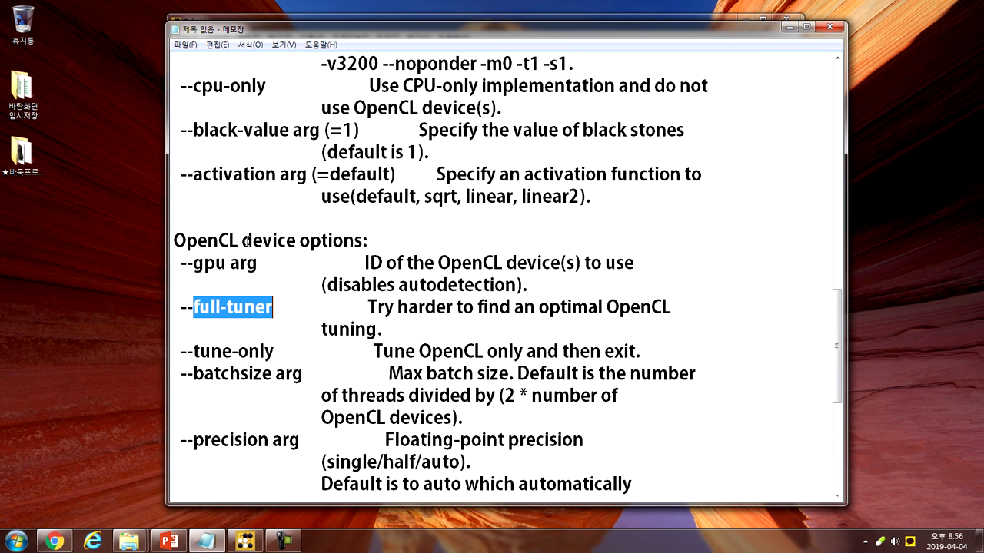
{"action": "left_click_drag", "start_coordinate": [238, 242], "coordinate": [174, 241]}
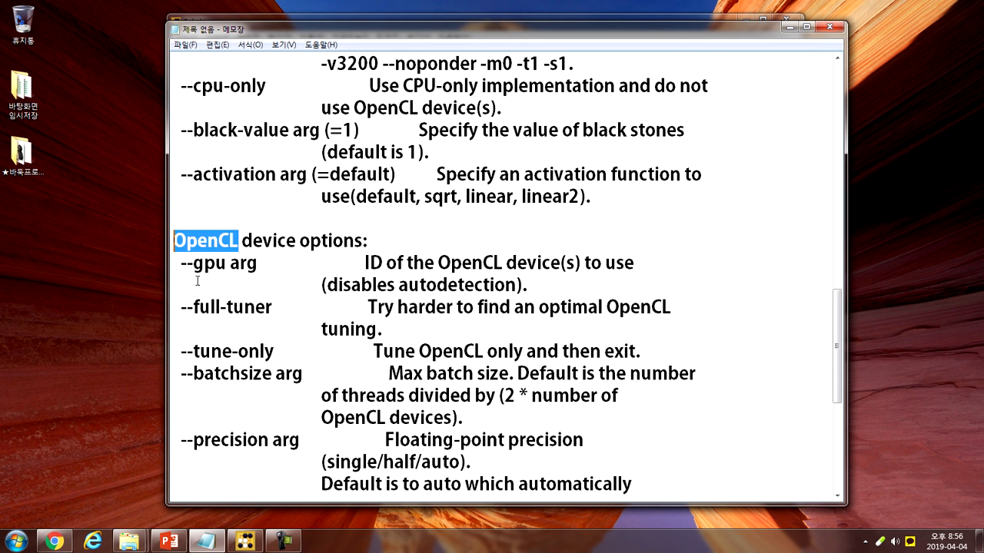
{"action": "mouse_move", "coordinate": [193, 307]}
{"action": "left_mouse_down"}
{"action": "mouse_move", "coordinate": [273, 307]}
{"action": "mouse_move", "coordinate": [180, 307]}
{"action": "left_mouse_up"}
{"action": "left_click", "coordinate": [279, 308]}
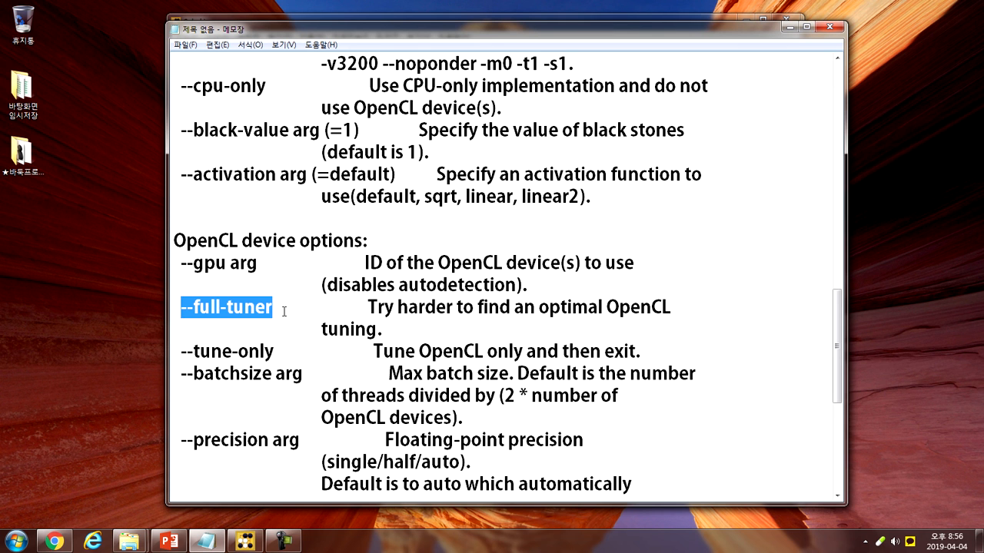
Highlight the --tune-only and --batchsize arg entries, and the words Max batch size in the batchsize description.
{"action": "scroll", "coordinate": [282, 306], "scroll_direction": "down", "scroll_amount": 2}
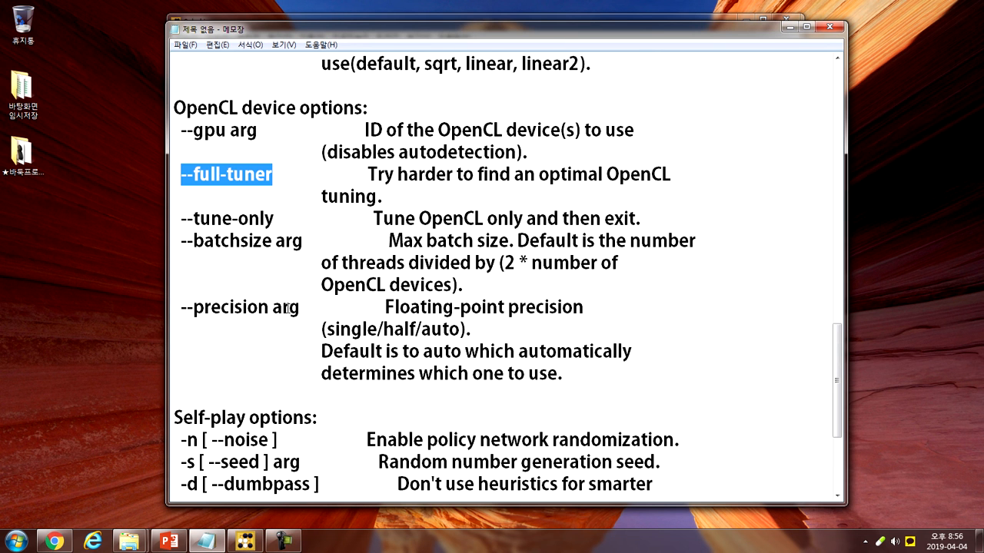
{"action": "left_click_drag", "start_coordinate": [274, 219], "coordinate": [181, 219]}
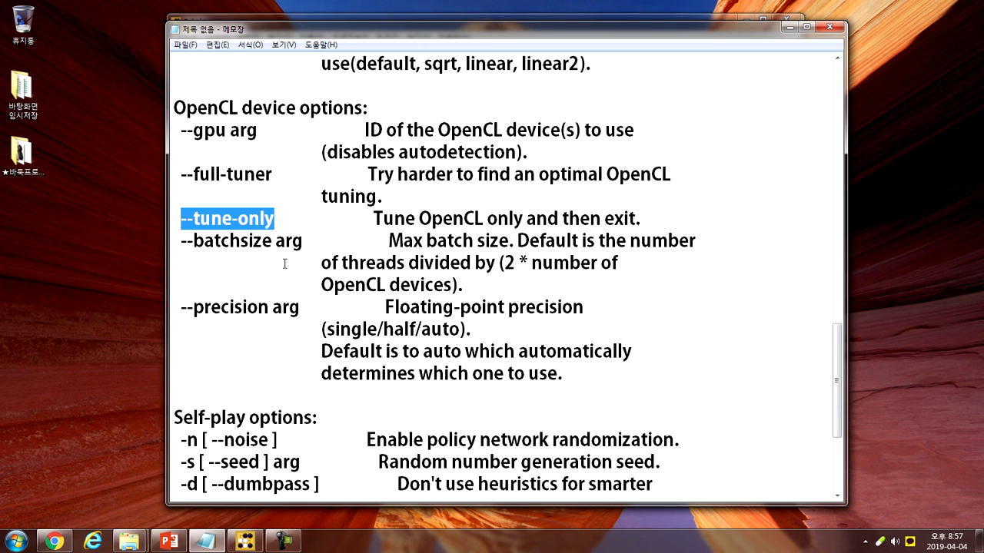
{"action": "left_click_drag", "start_coordinate": [182, 240], "coordinate": [305, 238]}
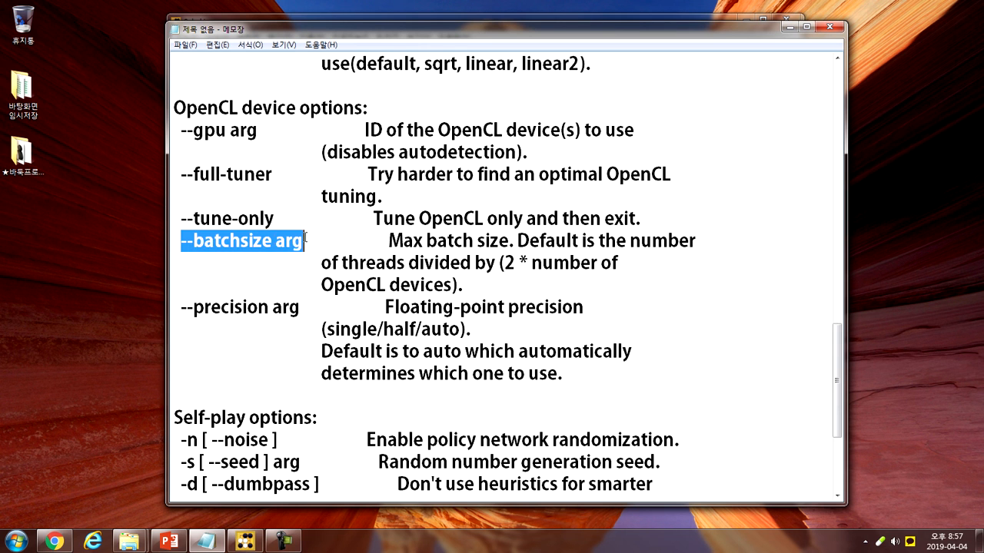
{"action": "left_click", "coordinate": [638, 258]}
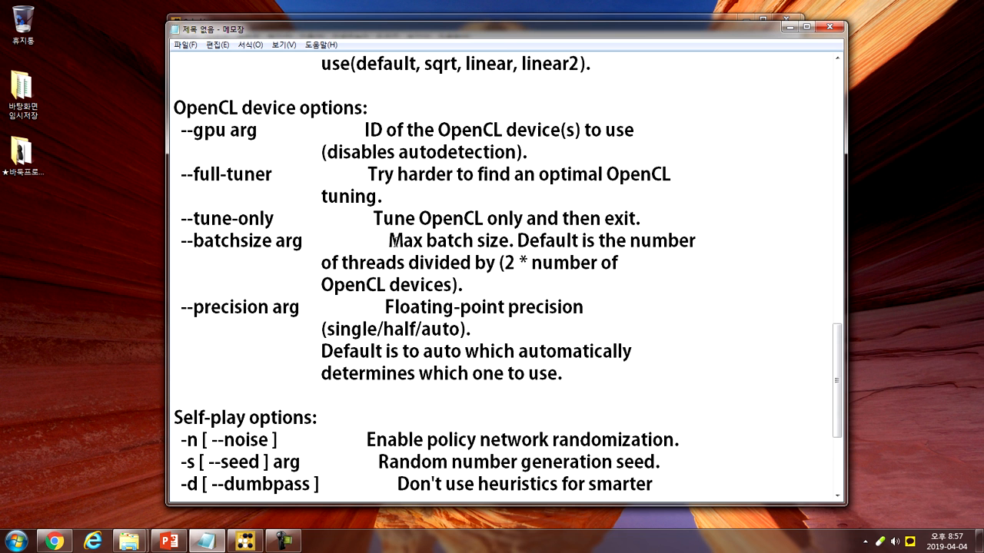
{"action": "left_click_drag", "start_coordinate": [390, 241], "coordinate": [509, 241]}
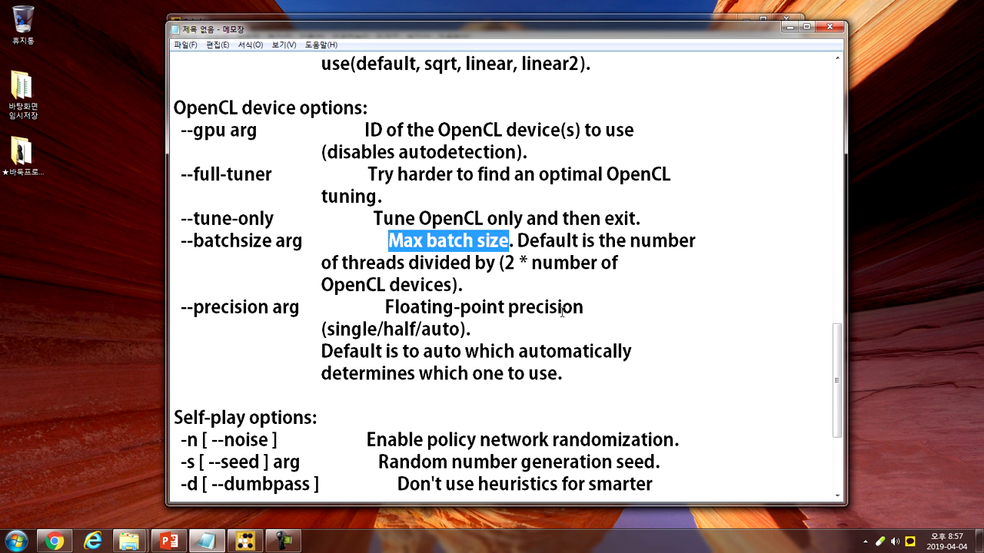
{"action": "left_click", "coordinate": [477, 284]}
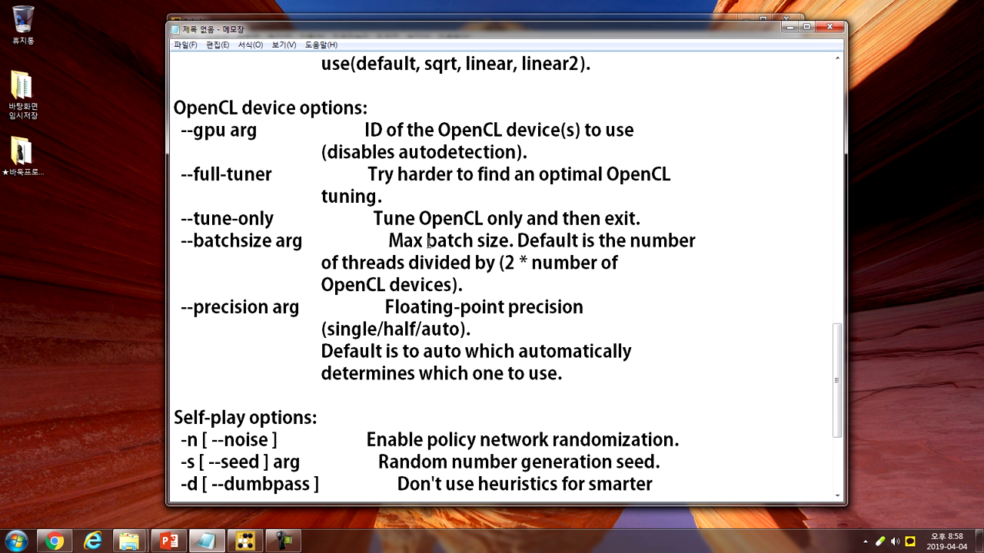
Highlight the --precision arg entry and the term Floating-point in its description.
{"action": "left_click_drag", "start_coordinate": [182, 310], "coordinate": [305, 309]}
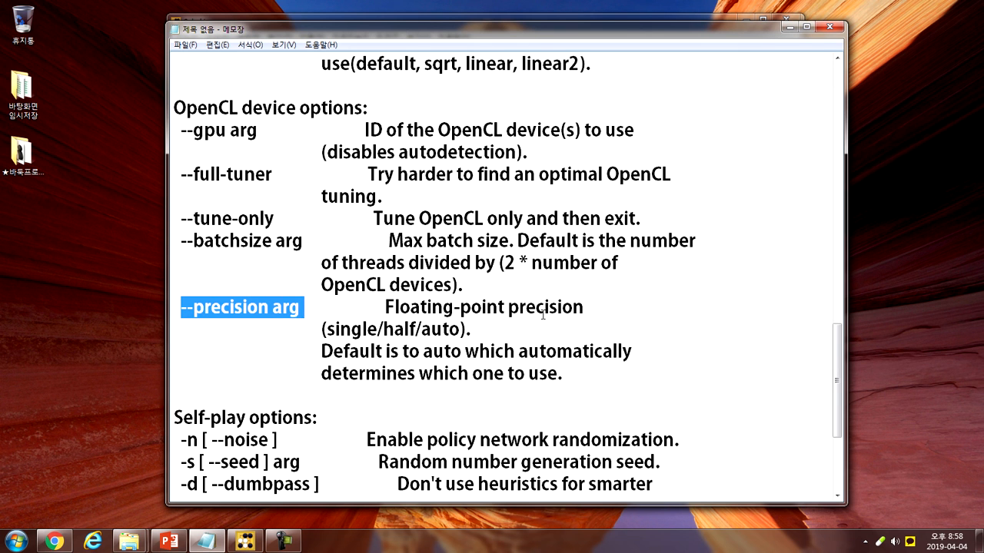
{"action": "left_click_drag", "start_coordinate": [385, 307], "coordinate": [505, 307]}
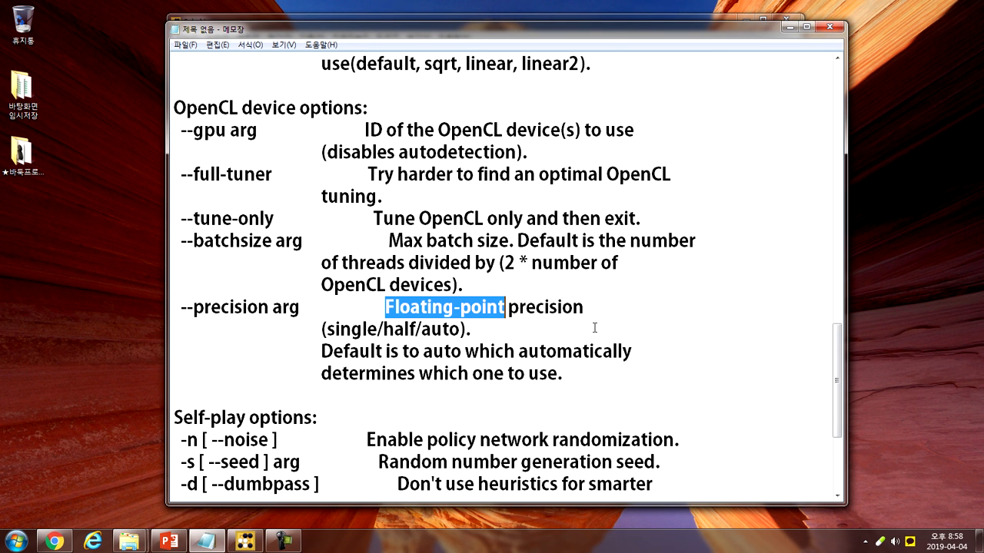
Highlight the single, half and auto choices in the description of the --precision option.
{"action": "left_click", "coordinate": [574, 306]}
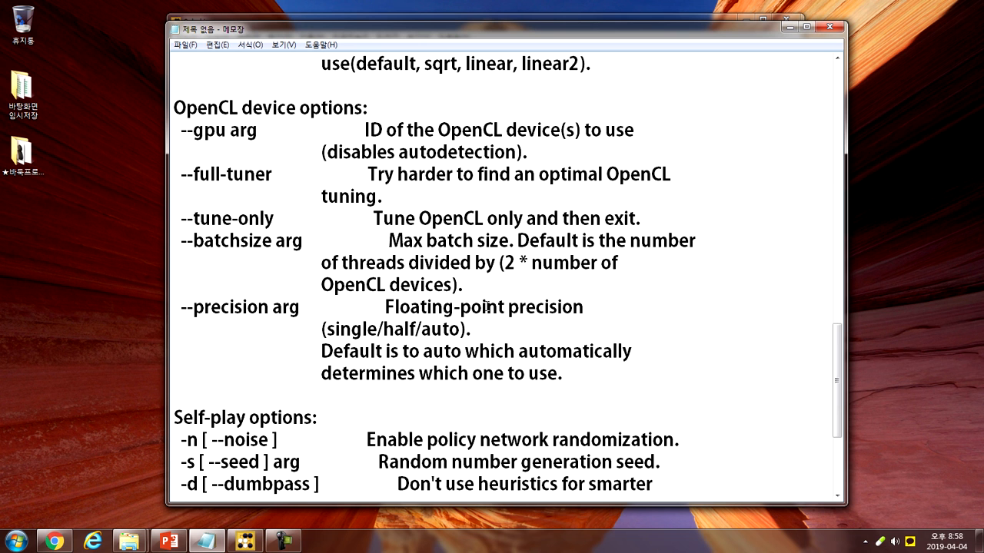
{"action": "left_click", "coordinate": [384, 329]}
{"action": "double_click", "coordinate": [384, 329]}
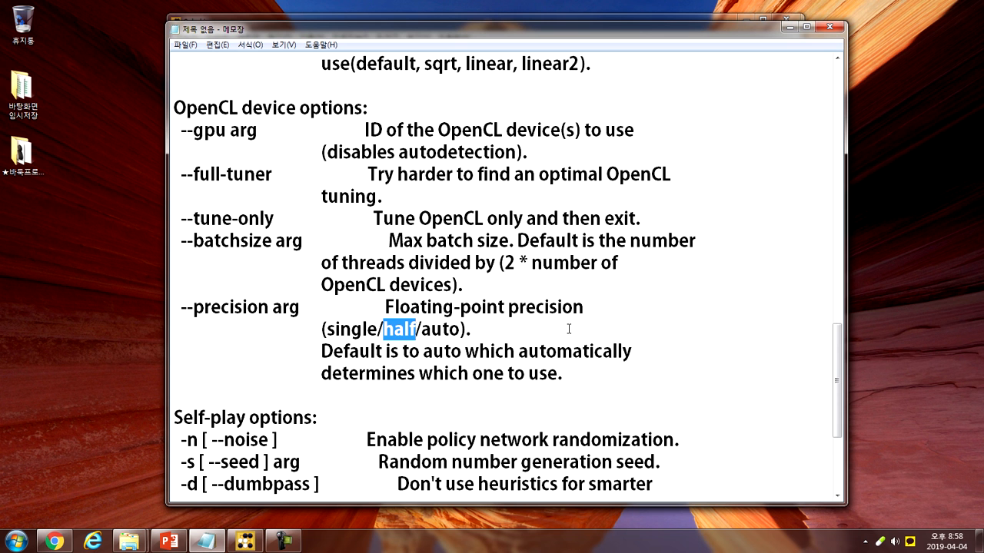
{"action": "left_click_drag", "start_coordinate": [326, 329], "coordinate": [418, 329]}
{"action": "left_click_drag", "start_coordinate": [421, 329], "coordinate": [459, 330]}
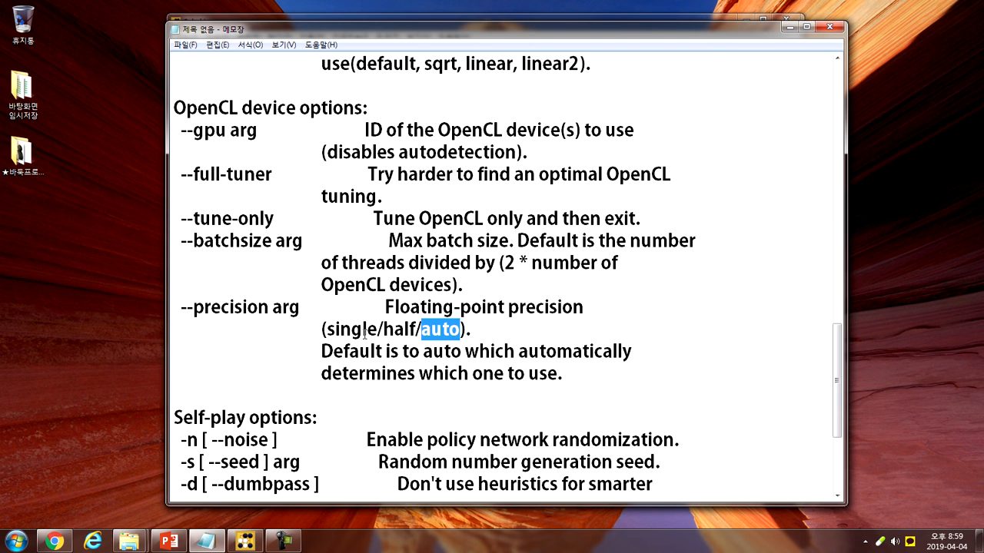
{"action": "left_click_drag", "start_coordinate": [333, 330], "coordinate": [367, 330]}
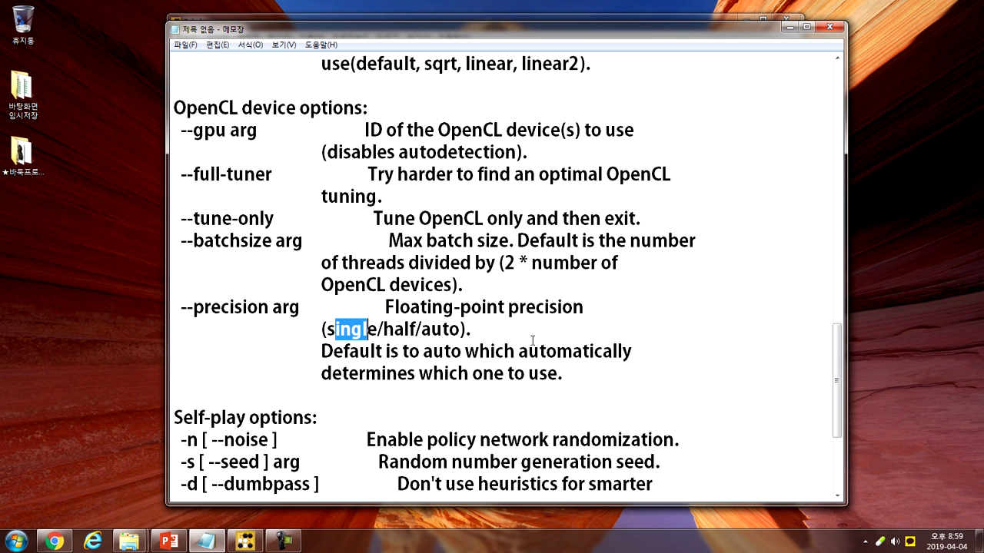
{"action": "left_click_drag", "start_coordinate": [383, 331], "coordinate": [409, 331]}
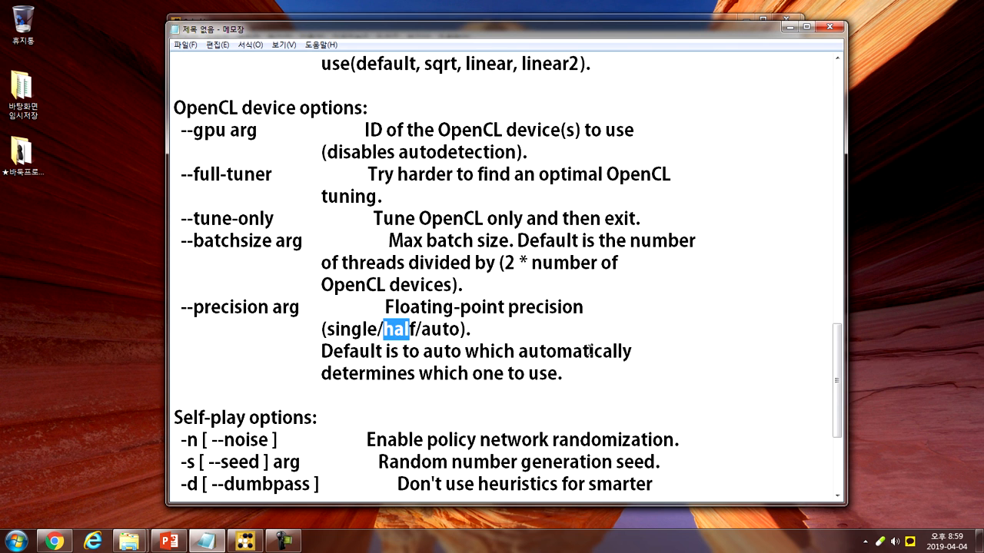
{"action": "left_click_drag", "start_coordinate": [420, 330], "coordinate": [460, 330]}
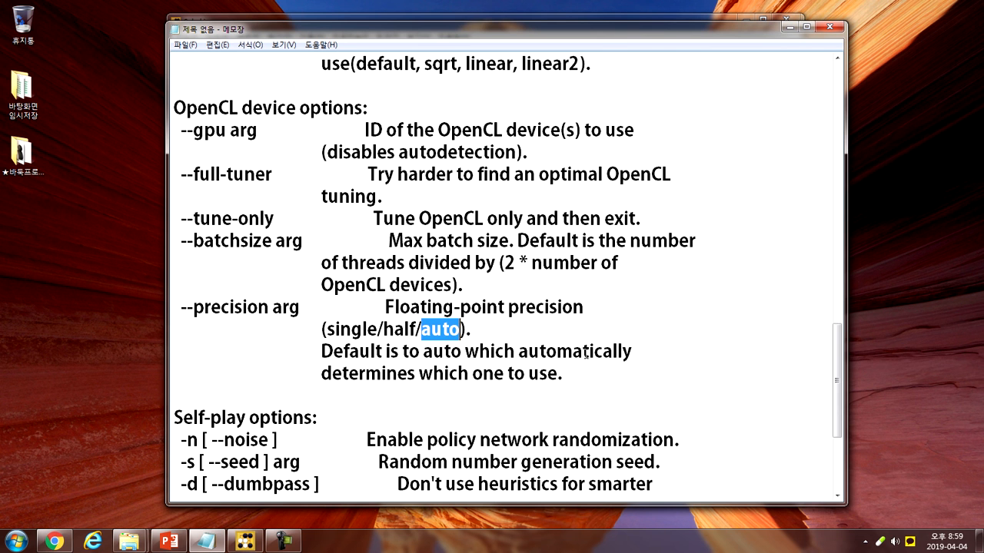
Highlight the Self-play options heading in the notes and return to the start of the document.
{"action": "scroll", "coordinate": [584, 353], "scroll_direction": "down", "scroll_amount": 3}
{"action": "left_click_drag", "start_coordinate": [175, 219], "coordinate": [372, 229]}
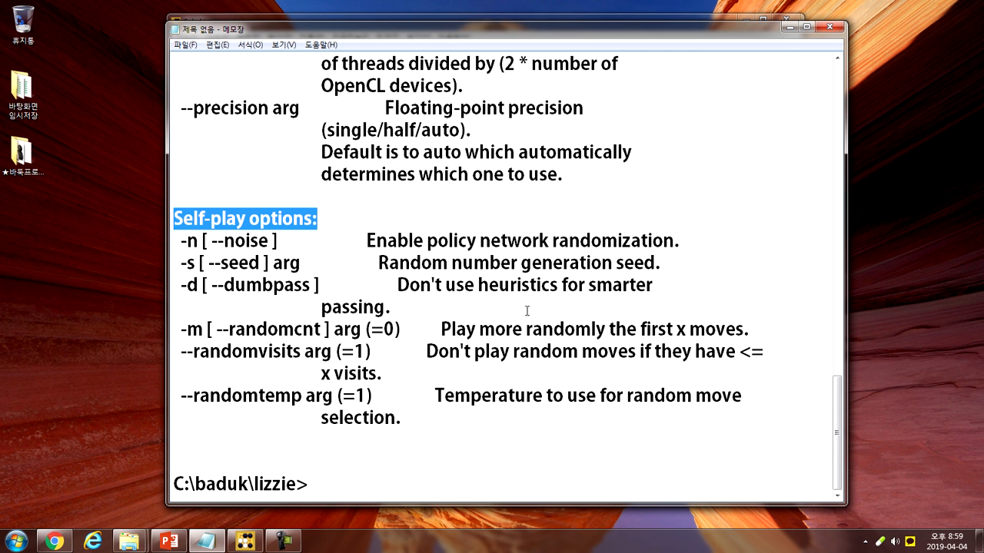
{"action": "scroll", "coordinate": [545, 308], "scroll_direction": "up", "scroll_amount": 20}
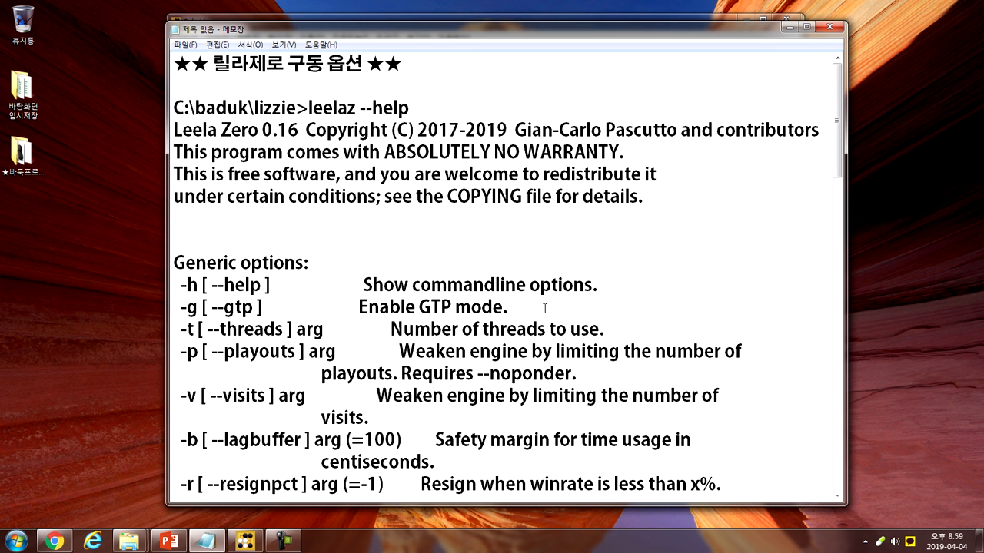
Minimize the notes to return to Sabaki and highlight leelaz.exe and -g in the 릴라제로(BEST-NETWORK) engine entry.
{"action": "left_click", "coordinate": [791, 26]}
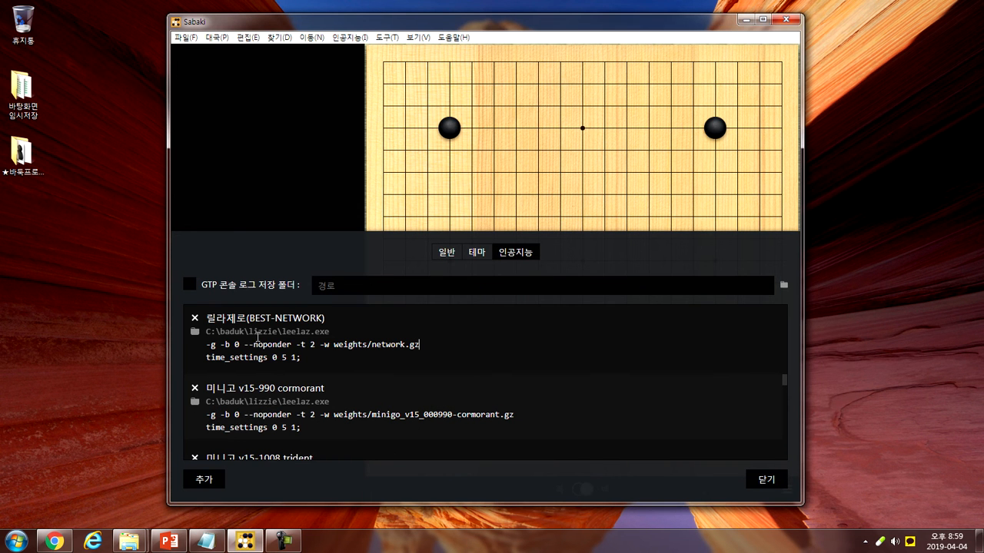
{"action": "left_click_drag", "start_coordinate": [206, 344], "coordinate": [216, 345]}
{"action": "left_click_drag", "start_coordinate": [281, 331], "coordinate": [329, 331]}
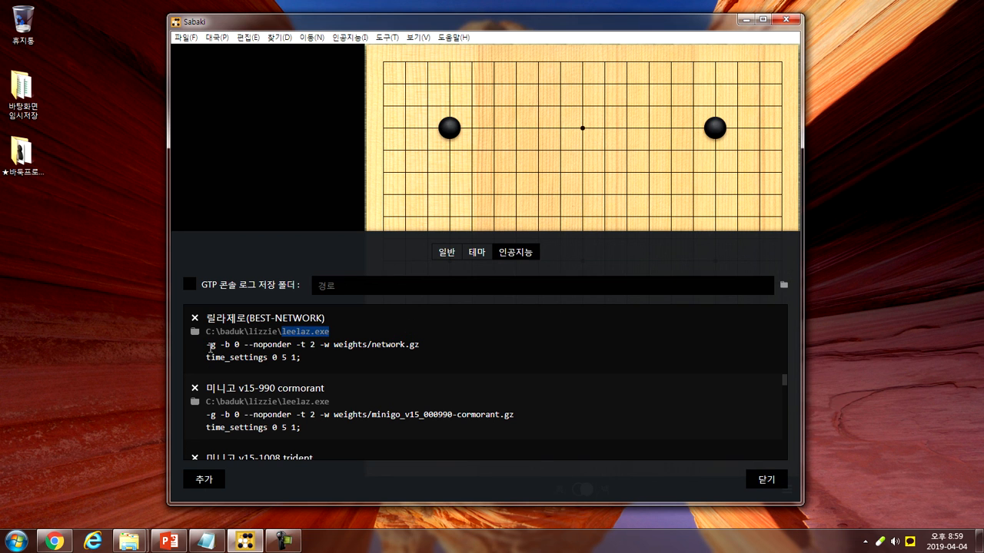
{"action": "left_click_drag", "start_coordinate": [206, 345], "coordinate": [216, 345]}
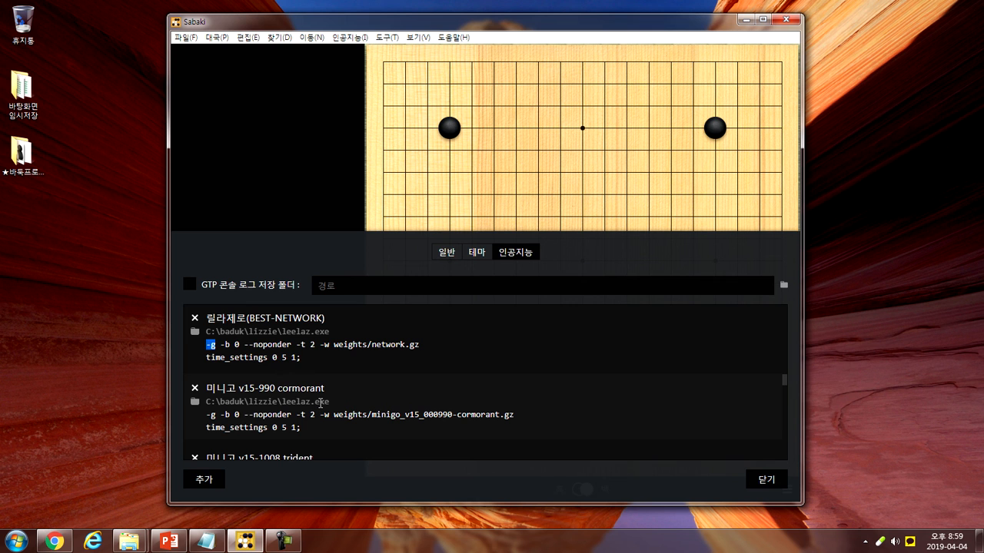
Highlight -b 0 in the 릴라제로(BEST-NETWORK) arguments and the 5 in its time_settings command.
{"action": "left_click", "coordinate": [215, 347]}
{"action": "left_click_drag", "start_coordinate": [221, 346], "coordinate": [241, 346]}
{"action": "double_click", "coordinate": [282, 358]}
{"action": "left_click_drag", "start_coordinate": [221, 344], "coordinate": [240, 345]}
{"action": "left_click", "coordinate": [303, 359]}
Try 2 as the -b value of the 릴라제로(BEST-NETWORK) engine, and restore it to 0.
{"action": "left_click_drag", "start_coordinate": [239, 348], "coordinate": [236, 348]}
{"action": "type", "text": "2"}
{"action": "left_click", "coordinate": [282, 357]}
{"action": "double_click", "coordinate": [237, 344]}
{"action": "type", "text": "0"}
Delete the -b 0 argument, try 6 seconds in the time_settings command, and restore 5 seconds.
{"action": "left_click_drag", "start_coordinate": [220, 345], "coordinate": [240, 344]}
{"action": "key", "text": "BackSpace"}
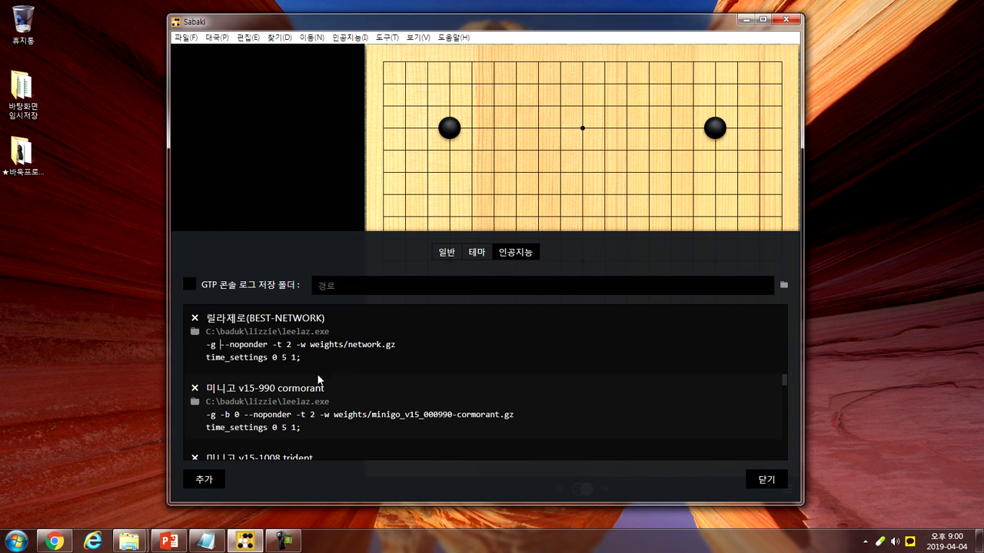
{"action": "double_click", "coordinate": [284, 359]}
{"action": "type", "text": "6"}
{"action": "double_click", "coordinate": [284, 358]}
{"action": "type", "text": "5"}
Re-enter -b 0 after -g in the 릴라제로(BEST-NETWORK) arguments.
{"action": "left_click", "coordinate": [222, 344]}
{"action": "type", "text": "-ㅠ"}
{"action": "key", "text": "BackSpace"}
{"action": "key", "text": "BackSpace"}
{"action": "type", "text": "b 0"}
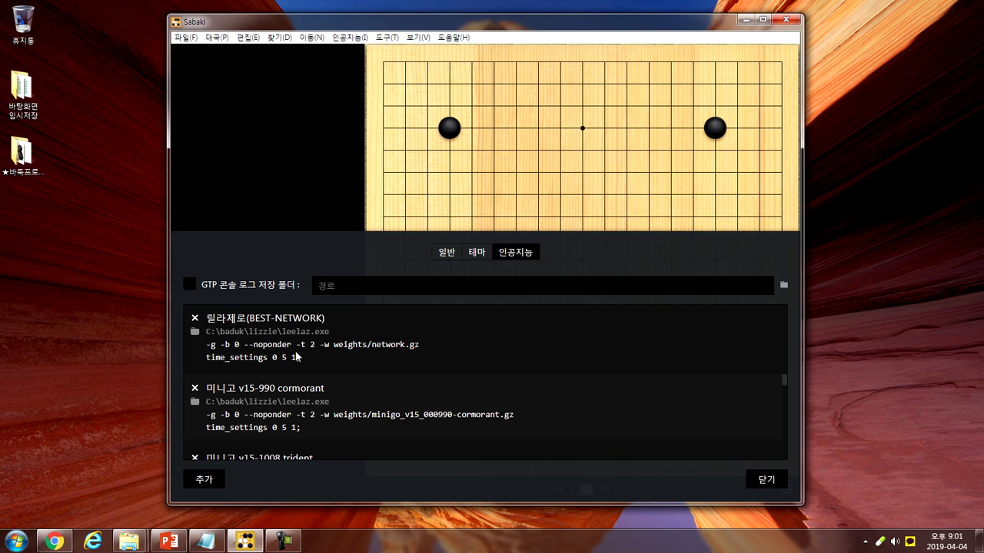
Highlight the --noponder option in the 릴라제로(BEST-NETWORK) arguments.
{"action": "left_click_drag", "start_coordinate": [244, 345], "coordinate": [294, 345]}
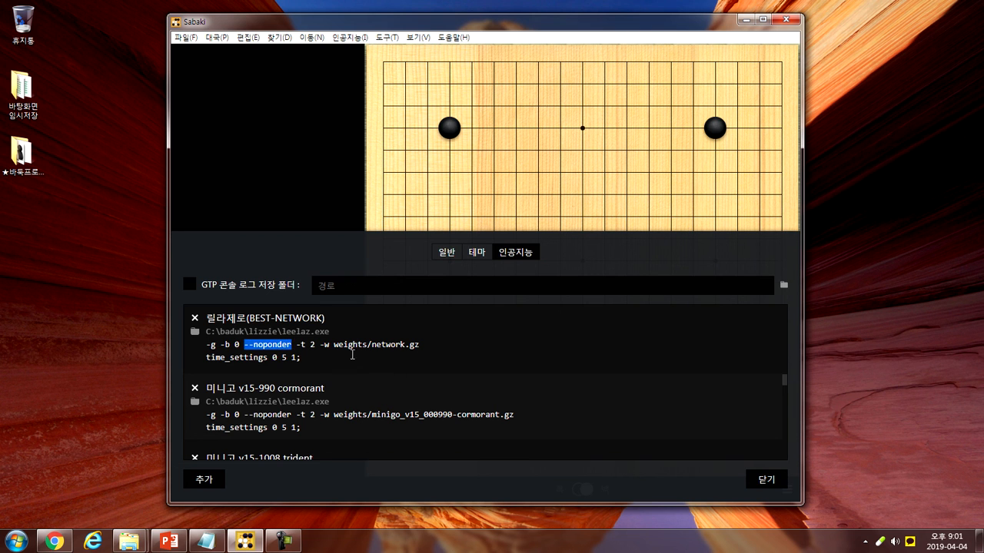
{"action": "left_click", "coordinate": [430, 345]}
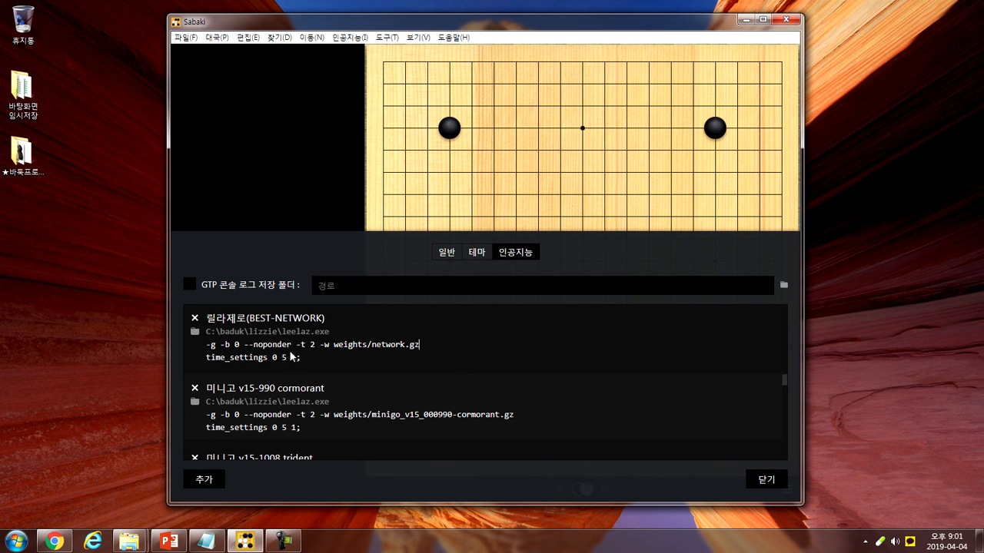
{"action": "left_click_drag", "start_coordinate": [245, 347], "coordinate": [297, 345]}
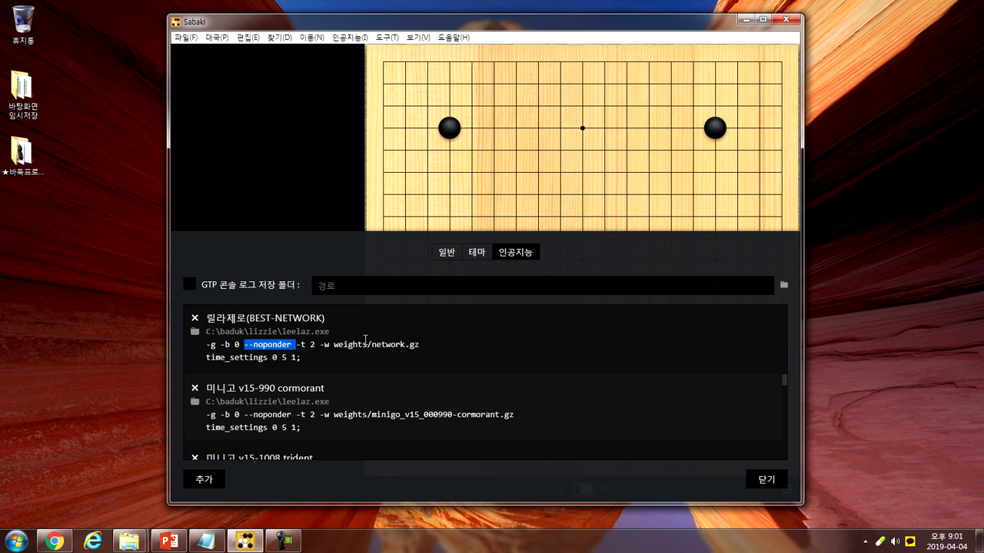
{"action": "left_click", "coordinate": [446, 349]}
{"action": "left_click_drag", "start_coordinate": [244, 347], "coordinate": [290, 347]}
{"action": "left_click", "coordinate": [448, 351]}
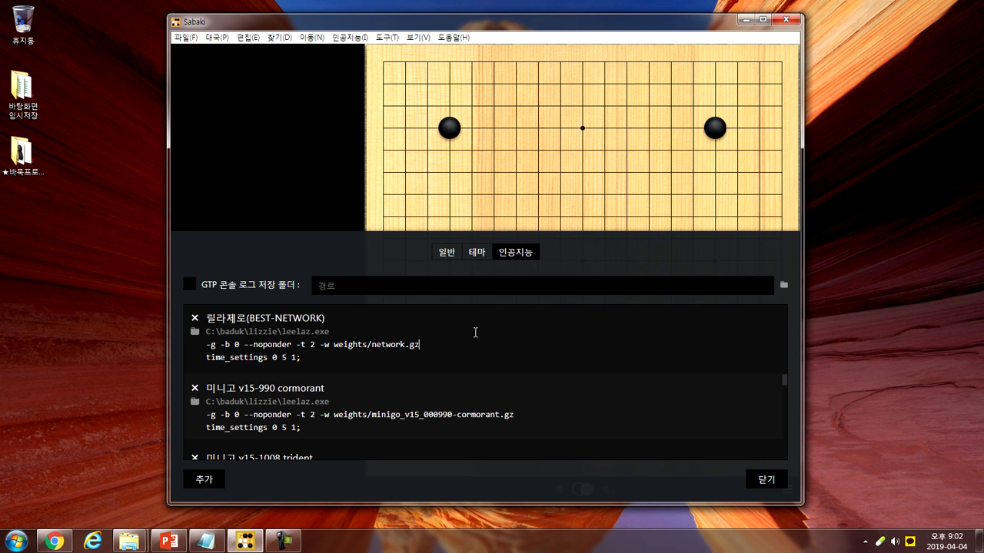
Highlight -t 2, the -w weights/network.gz argument, and the seconds value in the time_settings command.
{"action": "left_click_drag", "start_coordinate": [297, 345], "coordinate": [315, 345]}
{"action": "left_click", "coordinate": [315, 347]}
{"action": "key", "text": "shift+Left"}
{"action": "left_click", "coordinate": [445, 347]}
{"action": "left_click_drag", "start_coordinate": [296, 345], "coordinate": [425, 345]}
{"action": "left_click", "coordinate": [441, 345]}
{"action": "left_click", "coordinate": [425, 345]}
{"action": "double_click", "coordinate": [285, 357]}
{"action": "left_click", "coordinate": [345, 363]}
Append -v 1600 to the 릴라제로(BEST-NETWORK) arguments and clear its time_settings command.
{"action": "left_click", "coordinate": [426, 345]}
{"action": "type", "text": "-v 1600"}
{"action": "left_click_drag", "start_coordinate": [315, 358], "coordinate": [179, 358]}
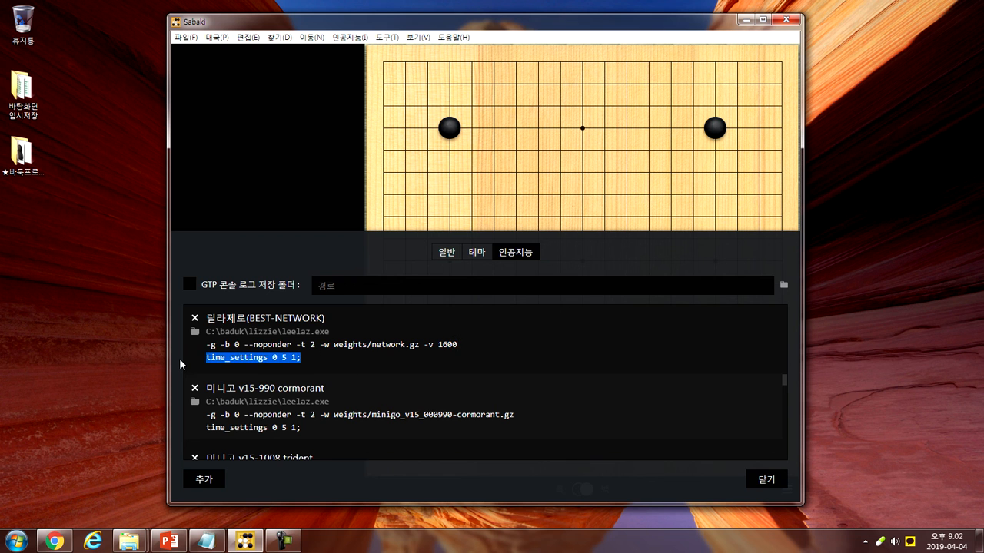
{"action": "key", "text": "BackSpace"}
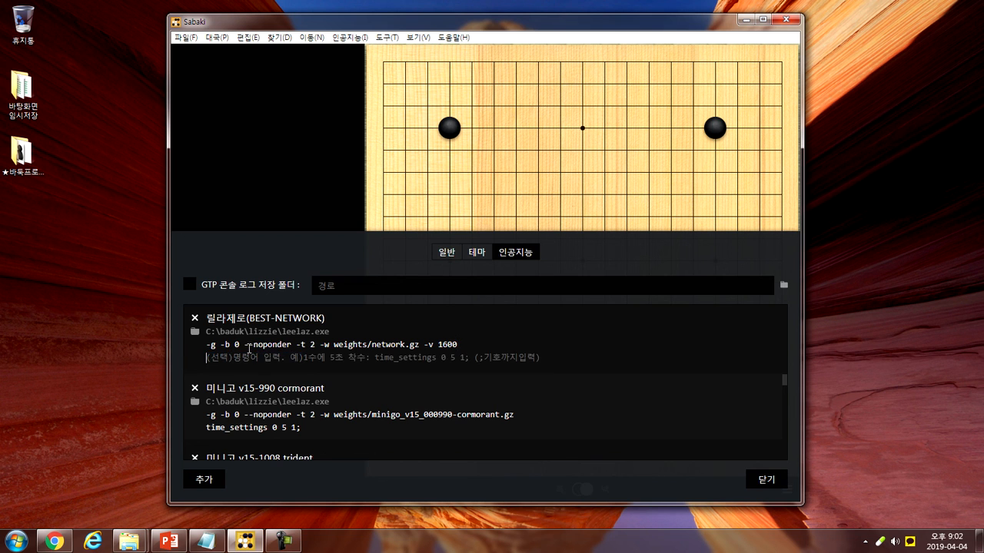
Remove -b 0 from the 릴라제로(BEST-NETWORK) arguments and highlight --noponder.
{"action": "left_click_drag", "start_coordinate": [220, 345], "coordinate": [242, 345]}
{"action": "key", "text": "BackSpace"}
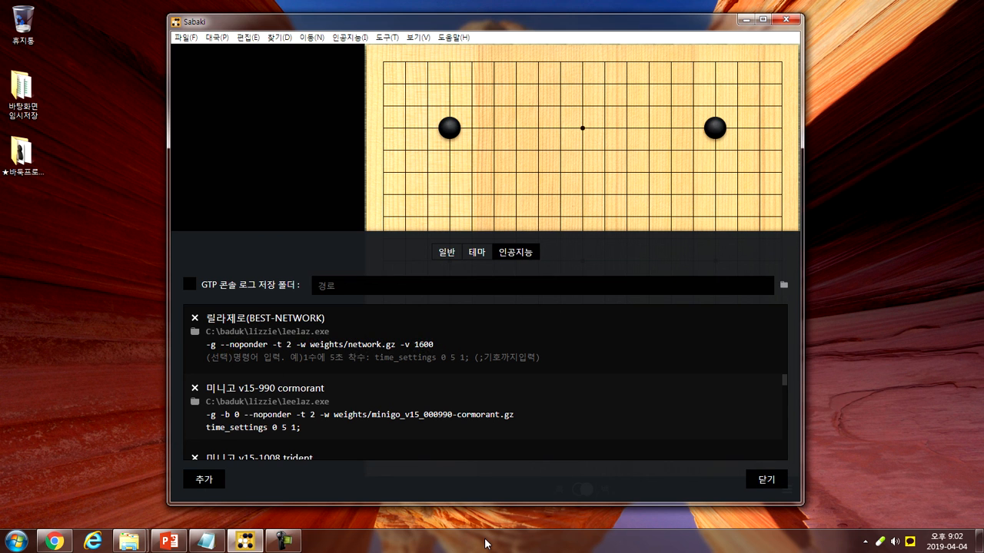
{"action": "left_click", "coordinate": [440, 345]}
{"action": "left_click_drag", "start_coordinate": [220, 345], "coordinate": [275, 346]}
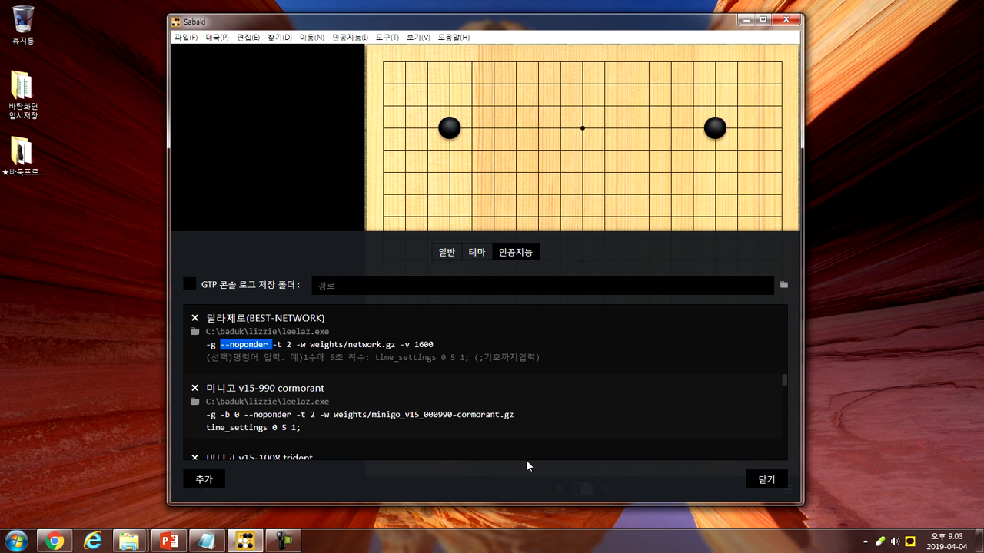
Append -p 100 to the 릴라제로(BEST-NETWORK) arguments and enter the command time_settings 0 600 1;.
{"action": "left_click", "coordinate": [447, 345]}
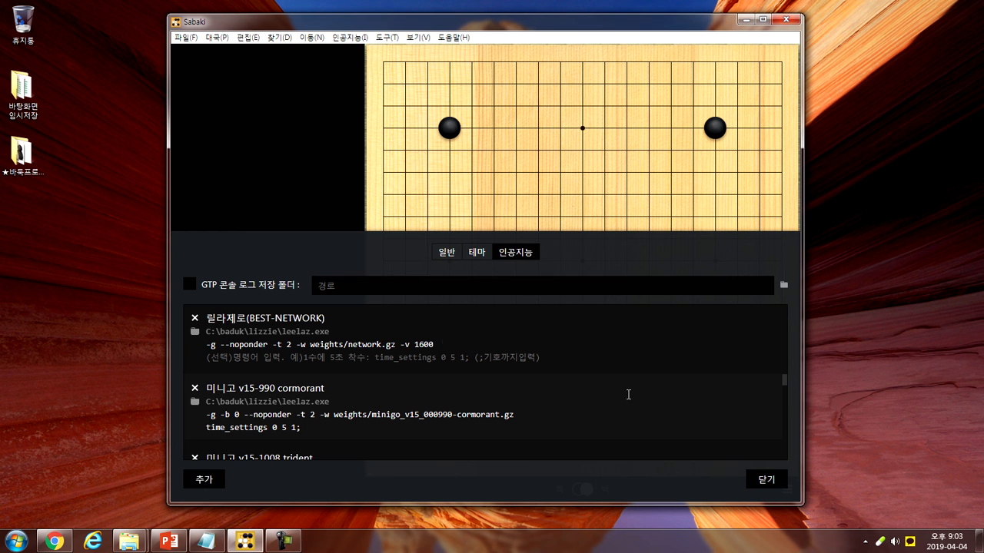
{"action": "type", "text": "p 100"}
{"action": "left_click", "coordinate": [447, 361]}
{"action": "type", "text": "time_setting"}
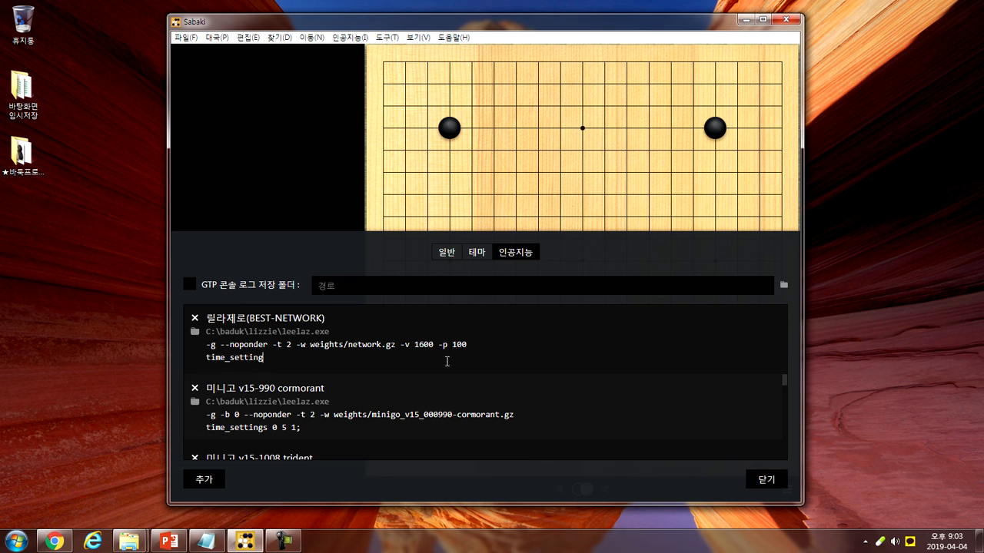
{"action": "type", "text": "s 0 600 1;"}
{"action": "key", "text": "Left"}
{"action": "key", "text": "Left"}
{"action": "key", "text": "Right"}
{"action": "key", "text": "Right"}
{"action": "key", "text": "Right"}
Highlight 600 and 1 in the time_settings command, and the -v 1600 -p 100 limits in the arguments.
{"action": "left_click_drag", "start_coordinate": [281, 359], "coordinate": [297, 359]}
{"action": "left_click", "coordinate": [330, 360]}
{"action": "left_click_drag", "start_coordinate": [401, 344], "coordinate": [466, 344]}
{"action": "double_click", "coordinate": [289, 357]}
{"action": "left_click", "coordinate": [346, 362]}
{"action": "left_click", "coordinate": [456, 345]}
{"action": "double_click", "coordinate": [459, 344]}
{"action": "left_click", "coordinate": [485, 346]}
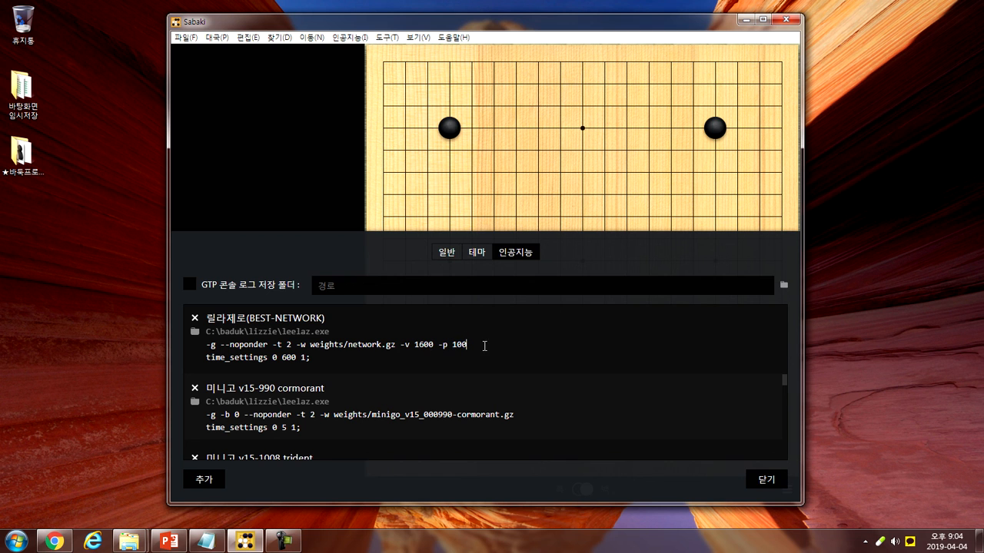
Highlight the visits value 1600, the playouts value 100, and the --noponder option.
{"action": "double_click", "coordinate": [417, 345]}
{"action": "double_click", "coordinate": [454, 344]}
{"action": "left_click", "coordinate": [466, 348]}
{"action": "left_click_drag", "start_coordinate": [438, 344], "coordinate": [474, 345]}
{"action": "left_click_drag", "start_coordinate": [443, 345], "coordinate": [272, 346]}
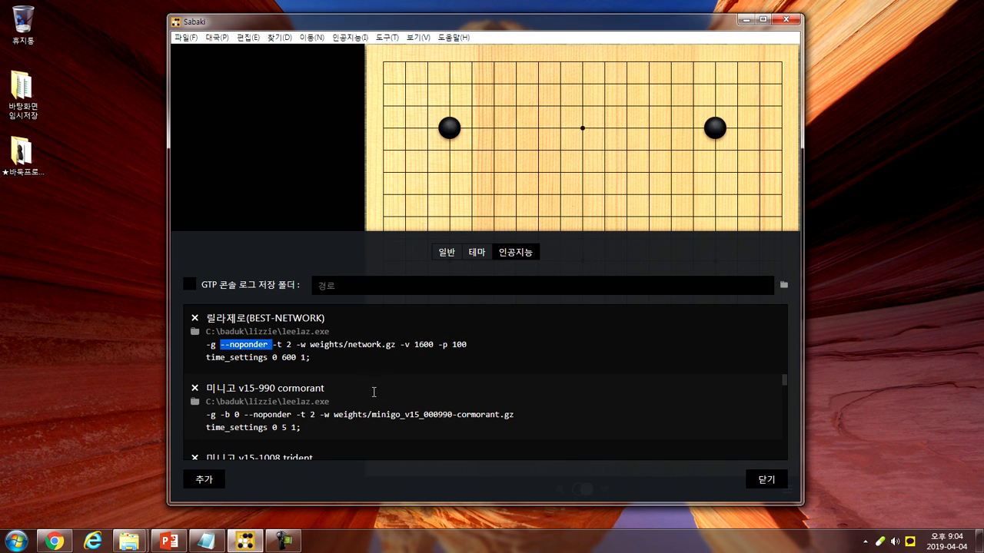
{"action": "left_click", "coordinate": [337, 361]}
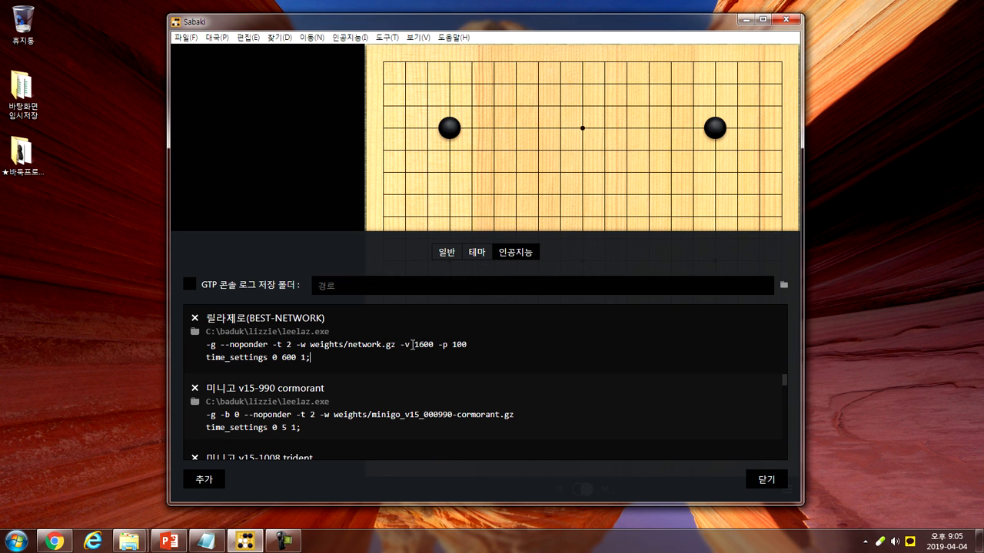
Highlight the -v 1600 -p 100 arguments and the whole time_settings command, ending on -p 100.
{"action": "left_click_drag", "start_coordinate": [401, 345], "coordinate": [474, 344]}
{"action": "left_click_drag", "start_coordinate": [206, 358], "coordinate": [315, 356]}
{"action": "left_click", "coordinate": [315, 355]}
{"action": "left_click", "coordinate": [400, 345]}
{"action": "left_click", "coordinate": [474, 345], "text": "shift"}
{"action": "left_click", "coordinate": [315, 358]}
{"action": "left_click", "coordinate": [206, 358], "text": "shift"}
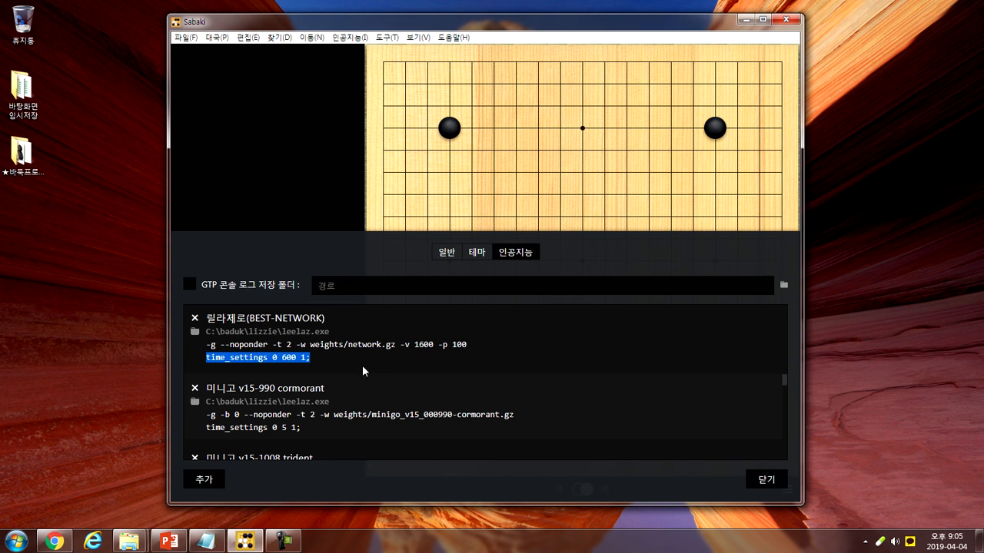
{"action": "left_click_drag", "start_coordinate": [439, 345], "coordinate": [505, 351]}
{"action": "left_click", "coordinate": [507, 351]}
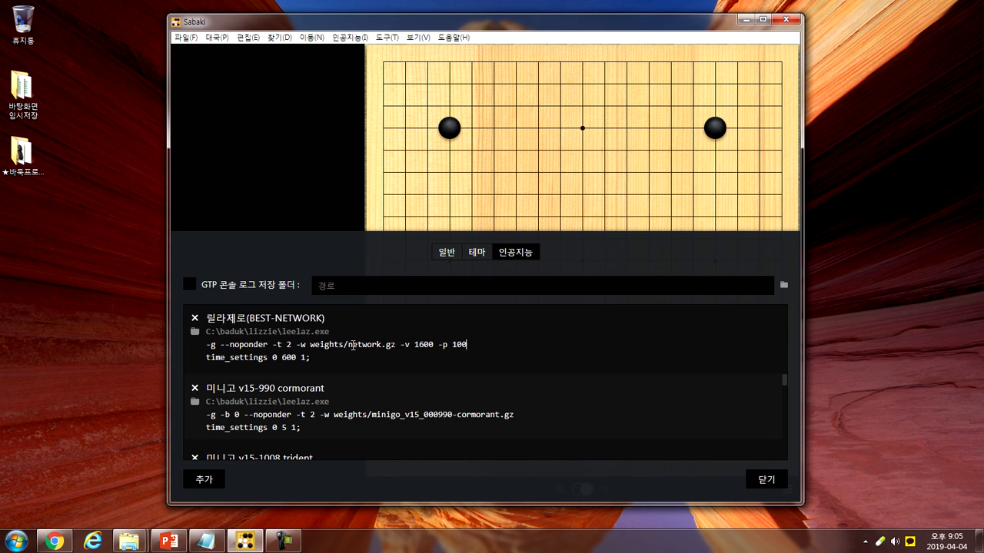
Close the preferences, open a new game setup, and set the komi to 7.5.
{"action": "left_click", "coordinate": [760, 480]}
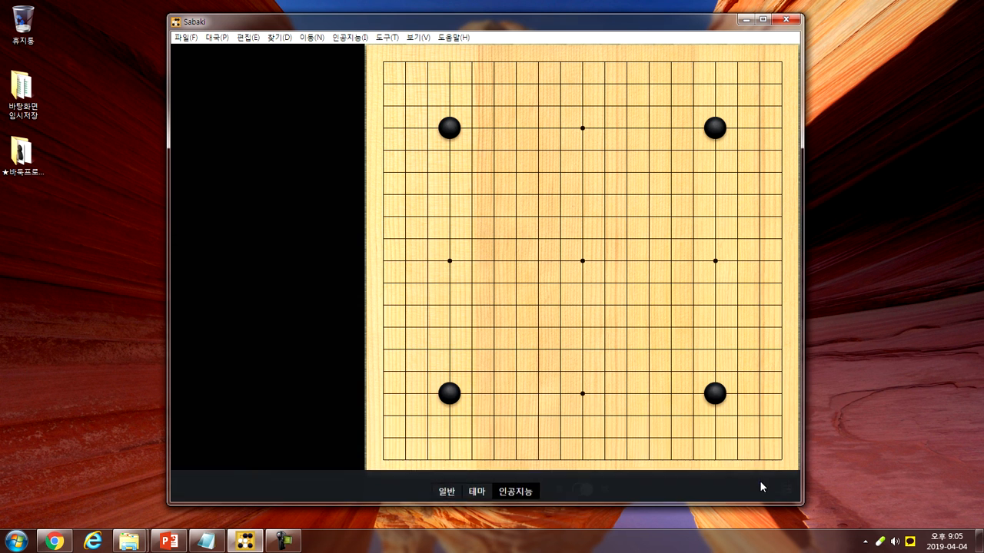
{"action": "left_click", "coordinate": [184, 37]}
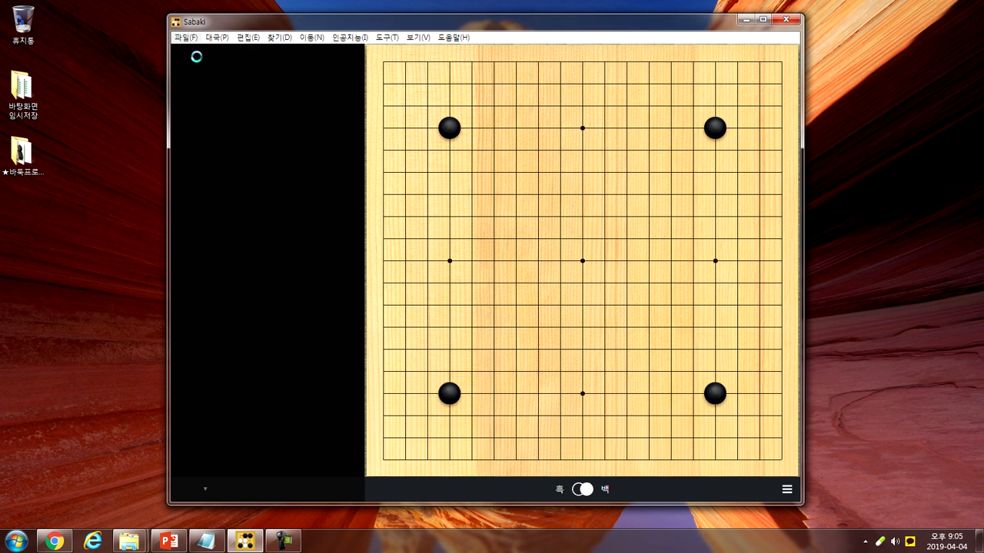
{"action": "left_click", "coordinate": [201, 54]}
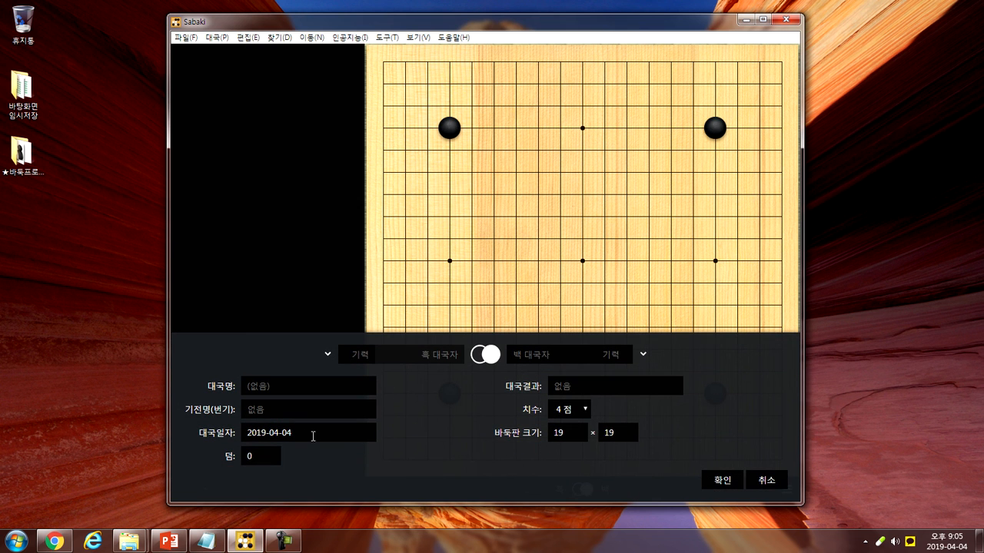
{"action": "double_click", "coordinate": [268, 456]}
{"action": "type", "text": "3.5"}
{"action": "key", "text": "BackSpace"}
{"action": "key", "text": "BackSpace"}
{"action": "key", "text": "BackSpace"}
{"action": "type", "text": "7.5"}
Set the handicap to 정선, choose 릴라제로(BEST-NETWORK) as the white player, and start the game.
{"action": "left_click", "coordinate": [586, 411]}
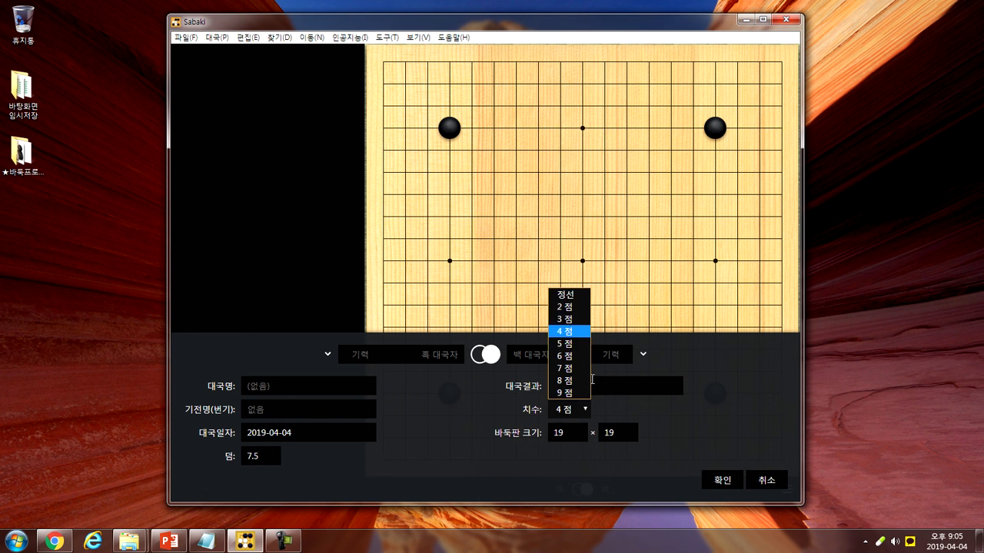
{"action": "left_click", "coordinate": [573, 295]}
{"action": "left_click", "coordinate": [642, 354]}
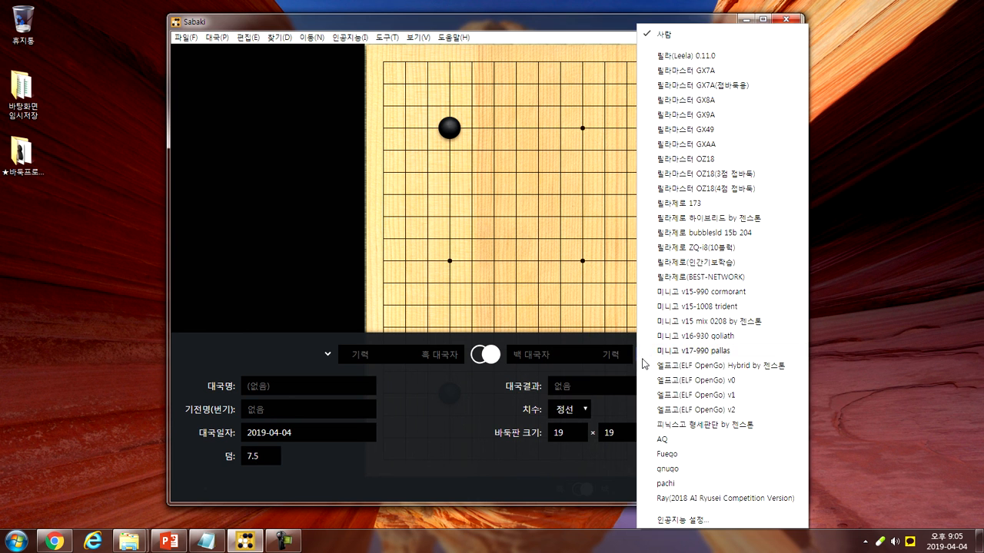
{"action": "left_click", "coordinate": [705, 280]}
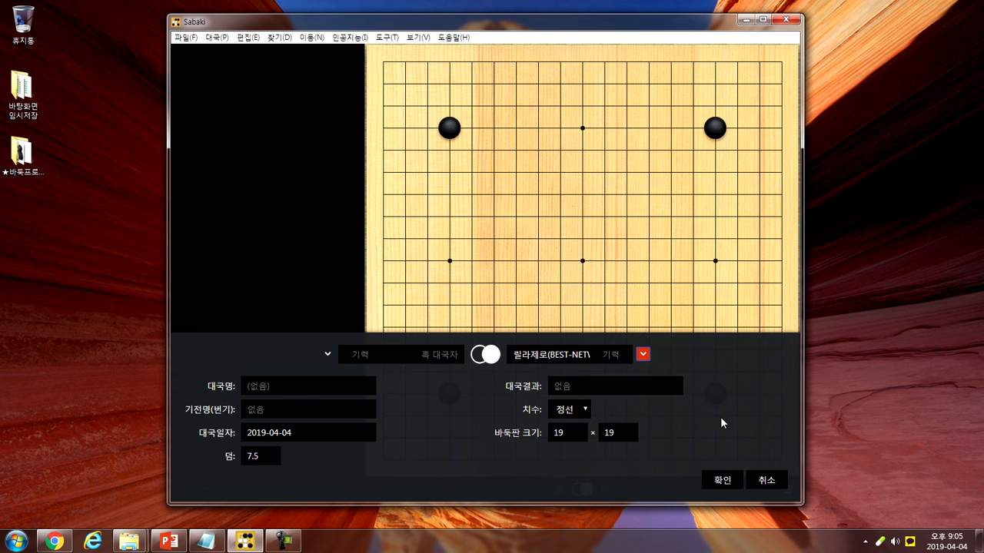
{"action": "left_click", "coordinate": [723, 481]}
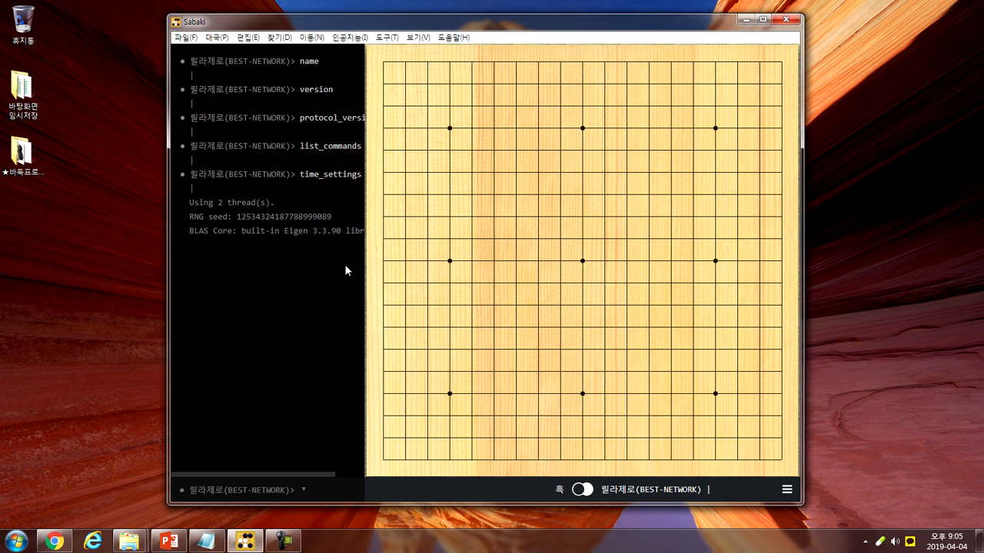
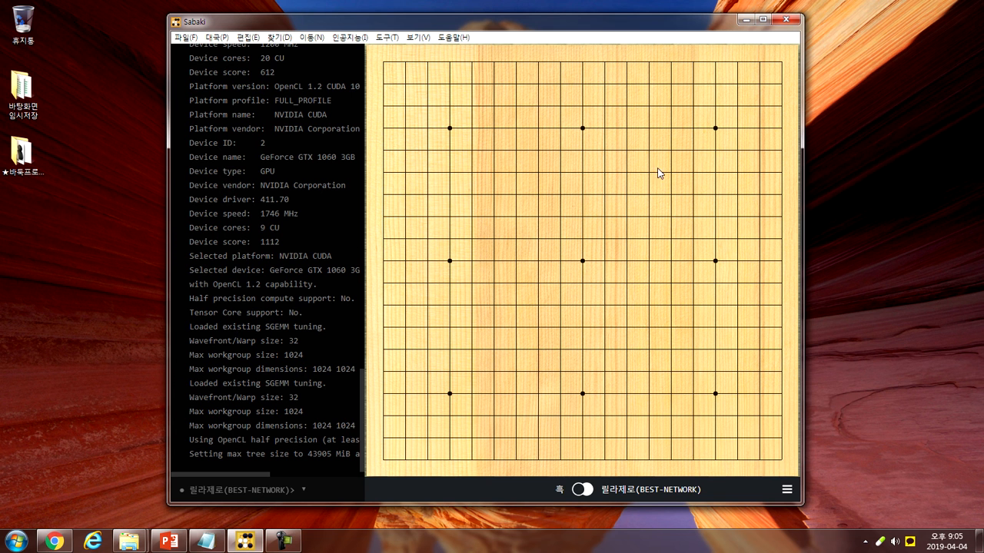
Play black stones at Q16 and Q4 against the engine, highlighting the playout count in the console after the first reply.
{"action": "left_click", "coordinate": [715, 128]}
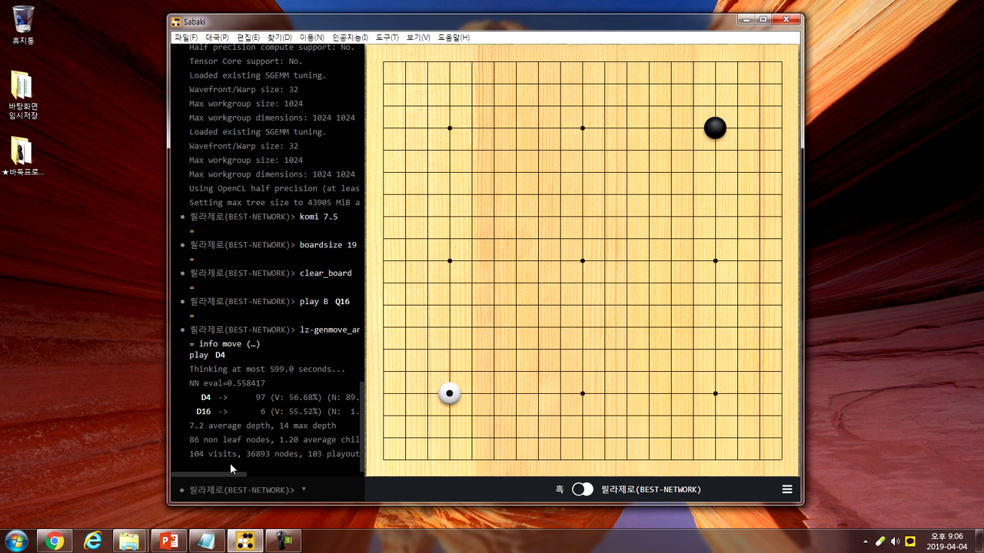
{"action": "left_click_drag", "start_coordinate": [189, 455], "coordinate": [320, 455]}
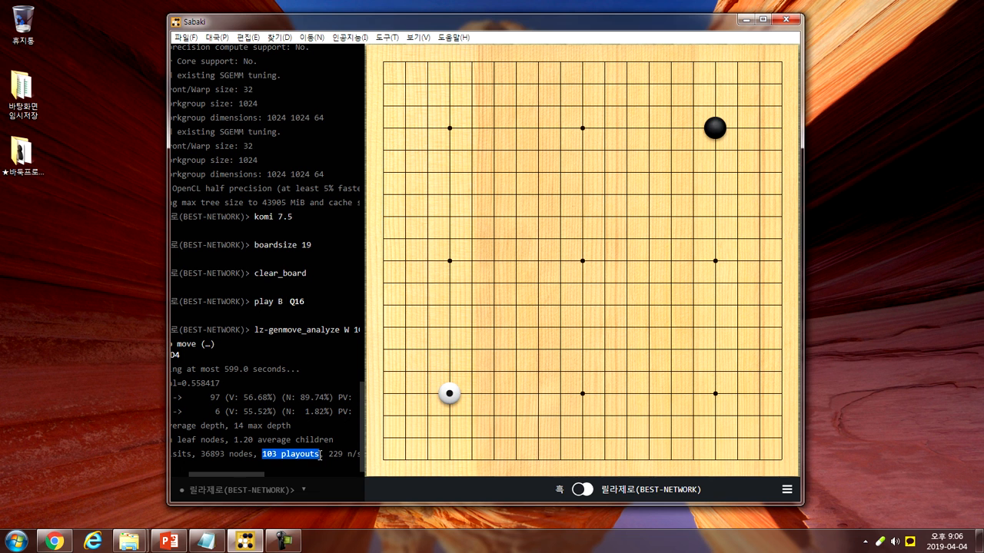
{"action": "left_click", "coordinate": [274, 457]}
{"action": "left_click_drag", "start_coordinate": [249, 474], "coordinate": [302, 455]}
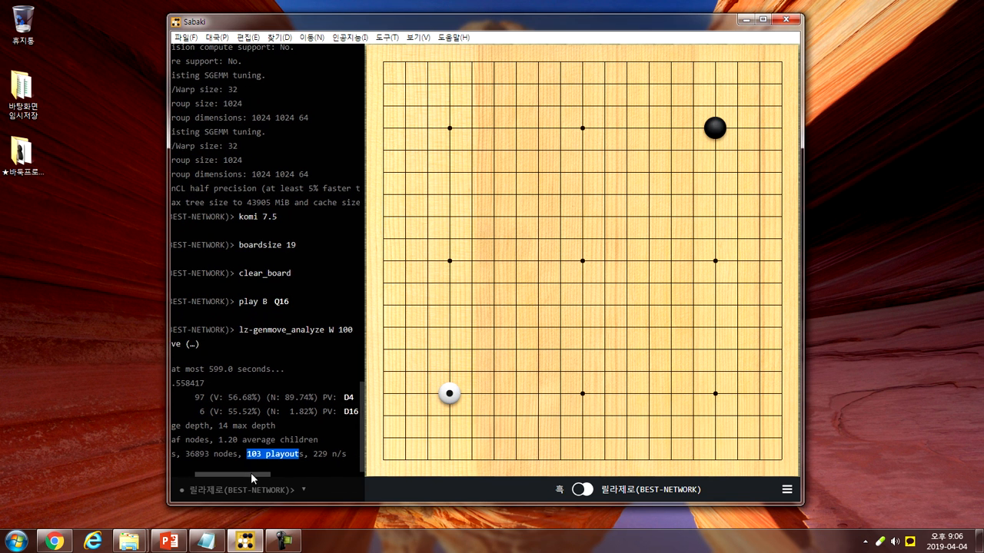
{"action": "left_click_drag", "start_coordinate": [251, 474], "coordinate": [201, 473]}
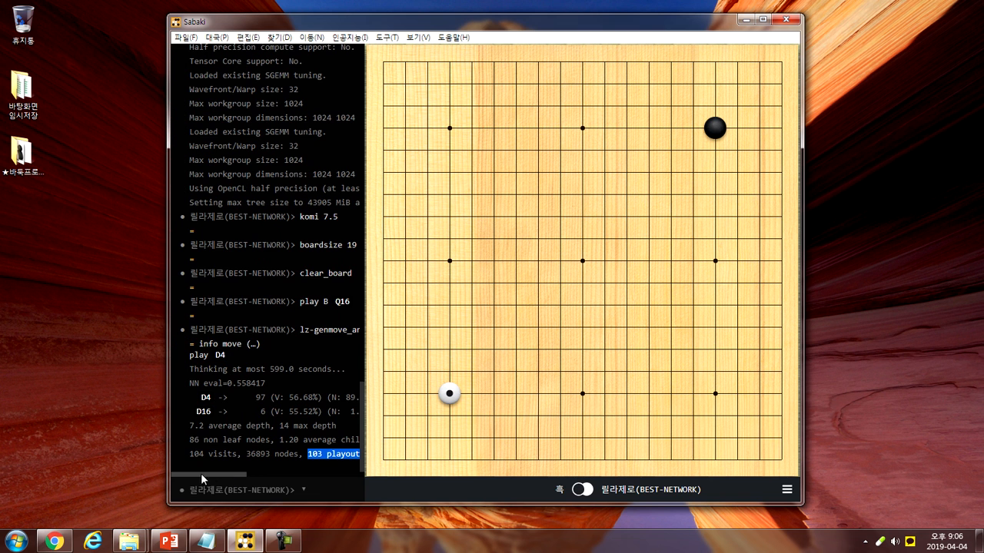
{"action": "left_click", "coordinate": [714, 394]}
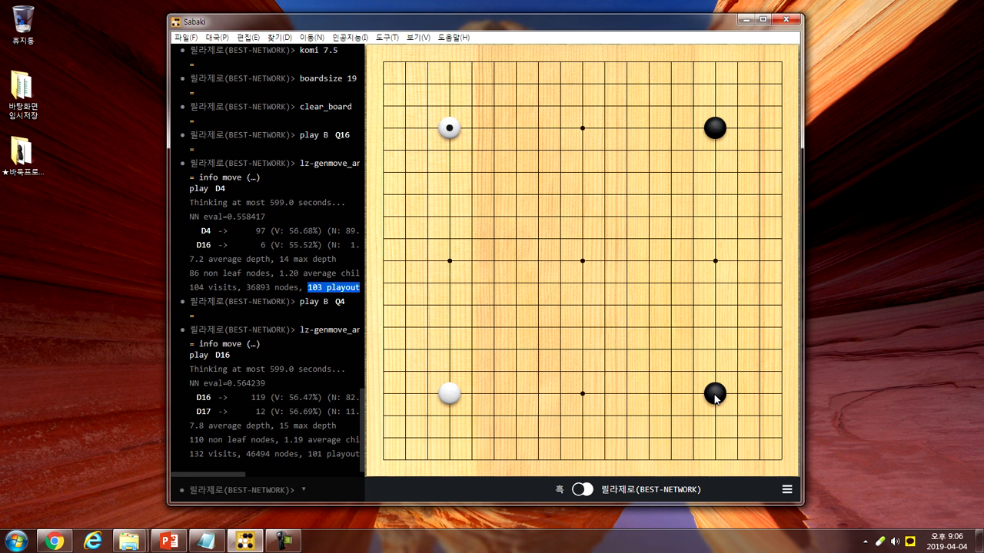
{"action": "left_click_drag", "start_coordinate": [229, 475], "coordinate": [196, 477]}
Open the engine preferences and highlight the -v 1600 -p 100 arguments of the 릴라제로(BEST-NETWORK) entry.
{"action": "left_click", "coordinate": [353, 37]}
{"action": "left_click", "coordinate": [367, 53]}
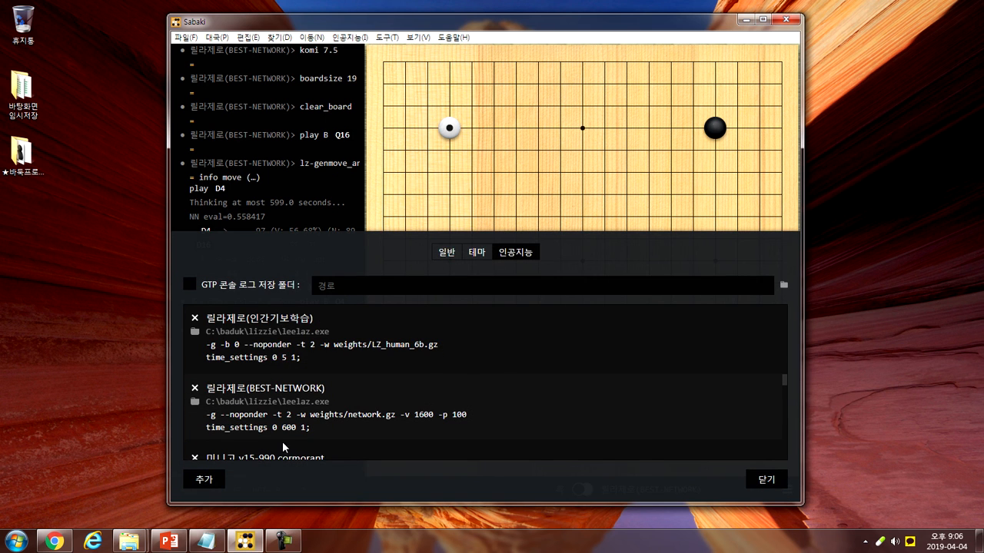
{"action": "left_click_drag", "start_coordinate": [437, 415], "coordinate": [477, 409]}
{"action": "left_click_drag", "start_coordinate": [401, 415], "coordinate": [477, 415]}
{"action": "left_click_drag", "start_coordinate": [406, 415], "coordinate": [435, 415]}
{"action": "left_click", "coordinate": [604, 402]}
Find the 릴라마스터 GX7A(접바둑용) entry in the engine list and highlight its leelaz_komi.exe executable name.
{"action": "scroll", "coordinate": [586, 401], "scroll_direction": "down", "scroll_amount": 1}
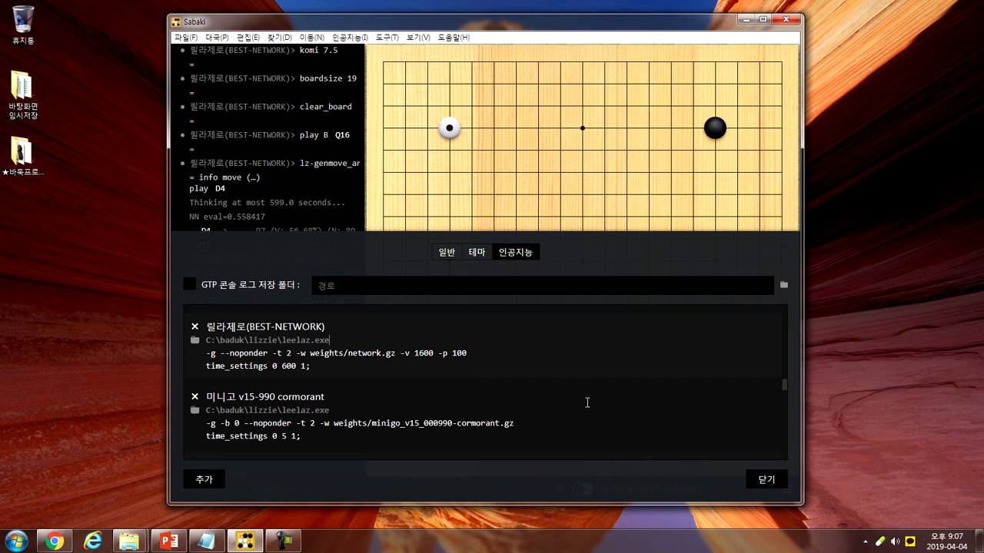
{"action": "scroll", "coordinate": [588, 403], "scroll_direction": "up", "scroll_amount": 10}
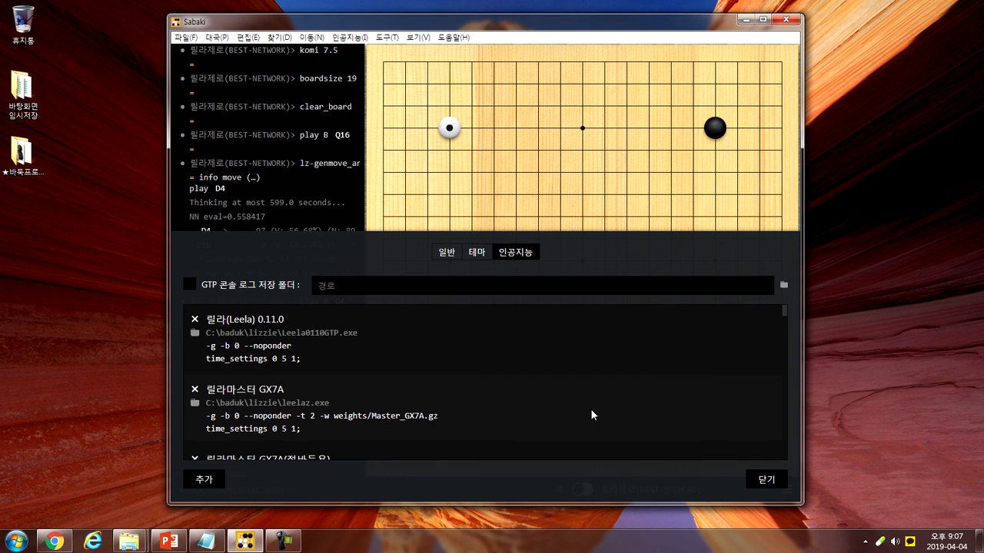
{"action": "scroll", "coordinate": [591, 408], "scroll_direction": "down", "scroll_amount": 5}
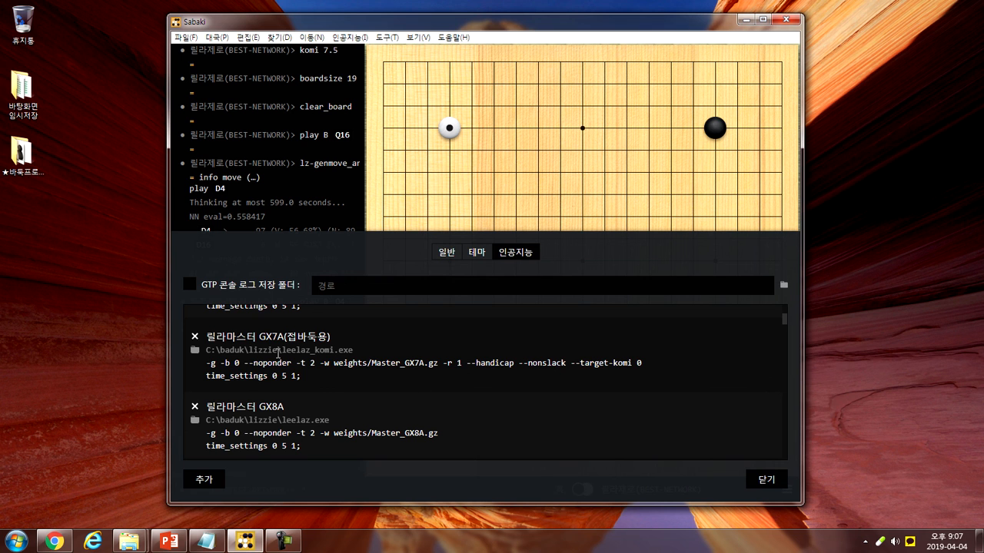
{"action": "left_click_drag", "start_coordinate": [282, 351], "coordinate": [334, 351]}
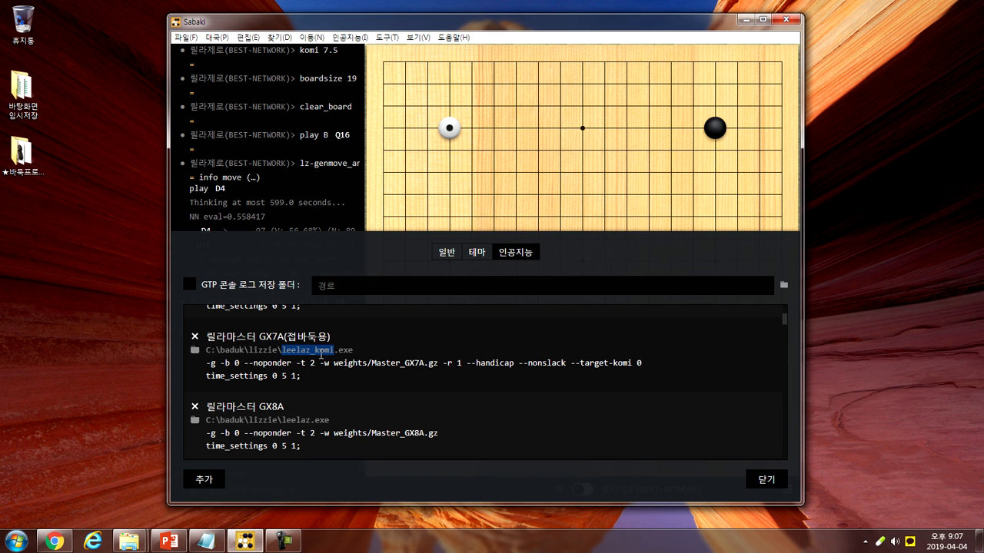
{"action": "left_click", "coordinate": [361, 351]}
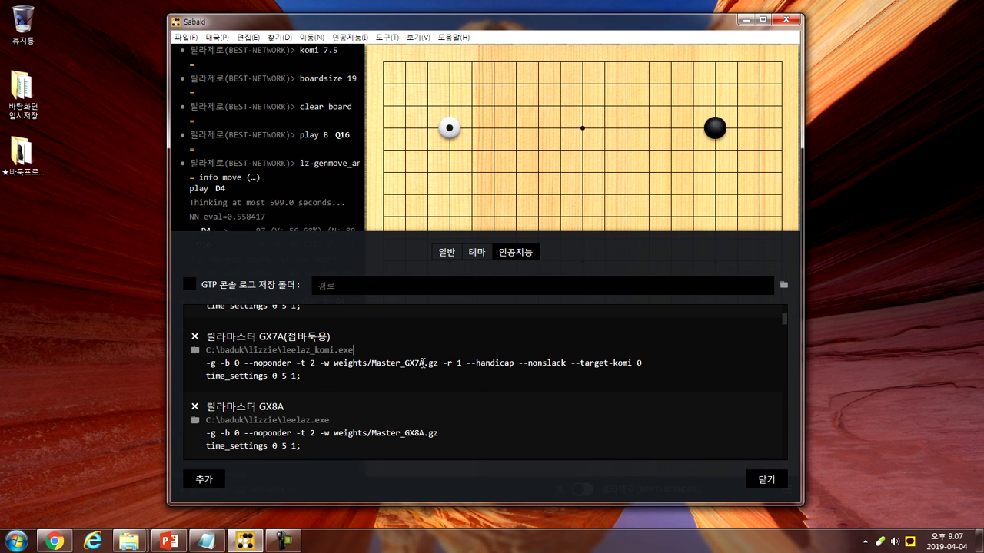
{"action": "left_click_drag", "start_coordinate": [282, 349], "coordinate": [363, 349]}
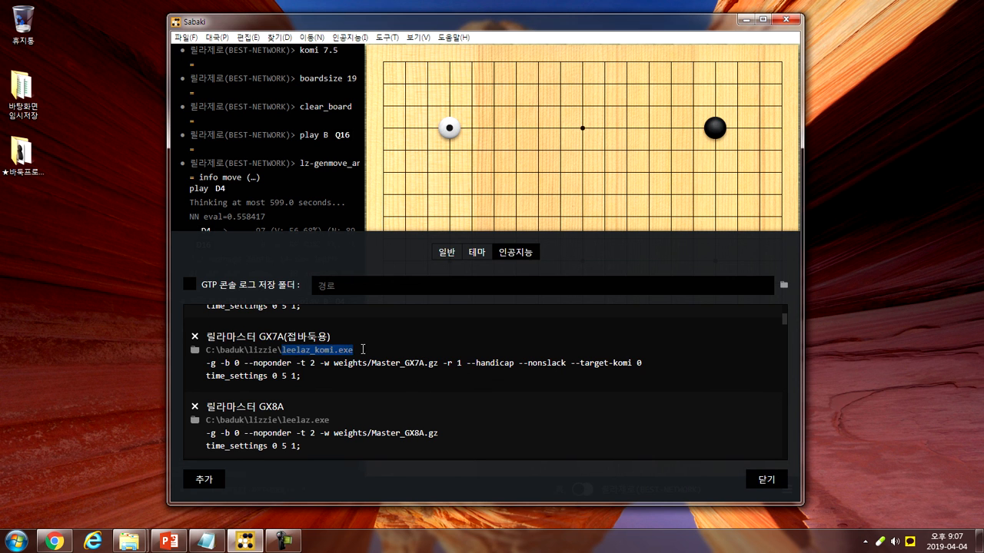
{"action": "left_click", "coordinate": [403, 378]}
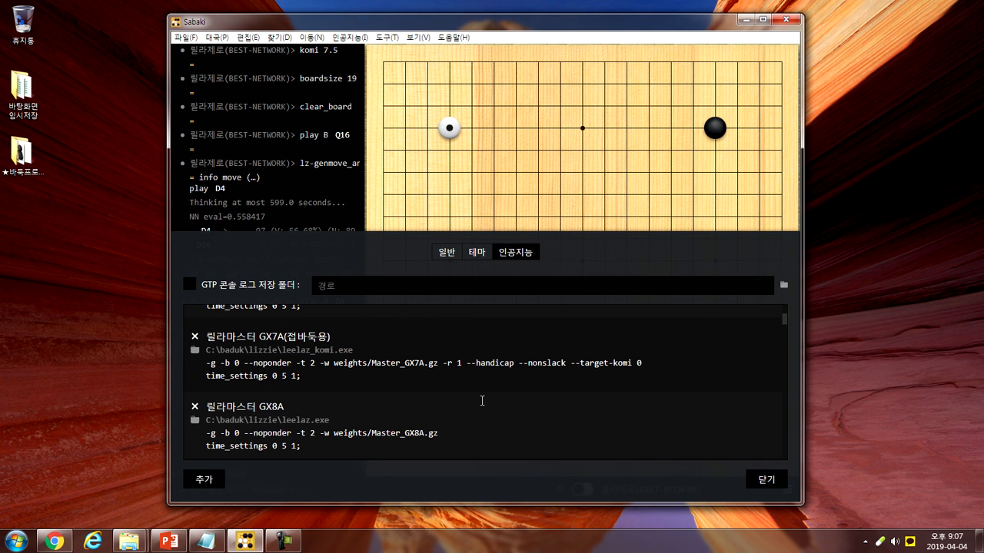
{"action": "scroll", "coordinate": [438, 380], "scroll_direction": "down", "scroll_amount": 1}
{"action": "scroll", "coordinate": [439, 379], "scroll_direction": "up", "scroll_amount": 1}
{"action": "left_click_drag", "start_coordinate": [282, 350], "coordinate": [310, 350]}
{"action": "left_click", "coordinate": [454, 399]}
Find the 릴라마스터 OZ18 entry and highlight its name and its leelaz_o.exe executable.
{"action": "scroll", "coordinate": [457, 398], "scroll_direction": "down", "scroll_amount": 5}
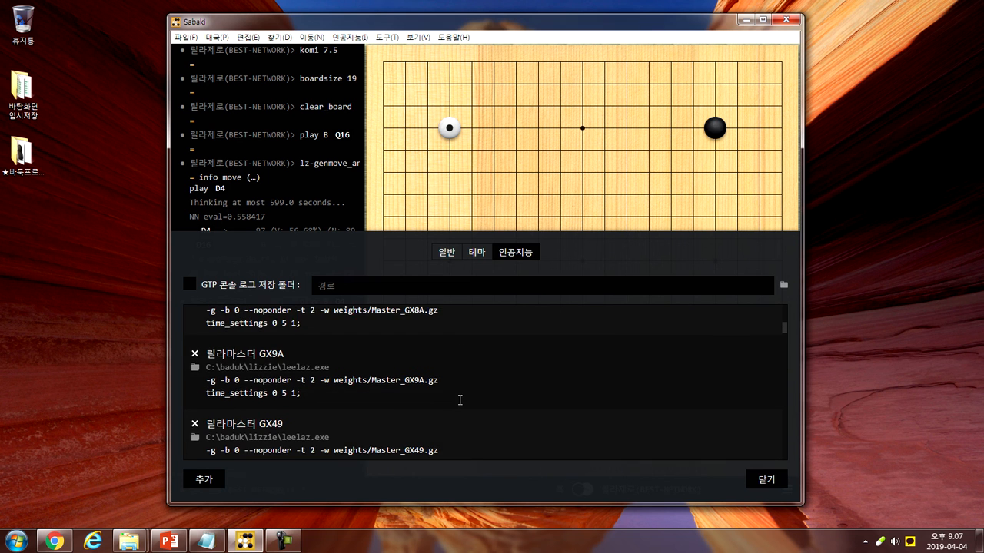
{"action": "scroll", "coordinate": [460, 400], "scroll_direction": "down", "scroll_amount": 1}
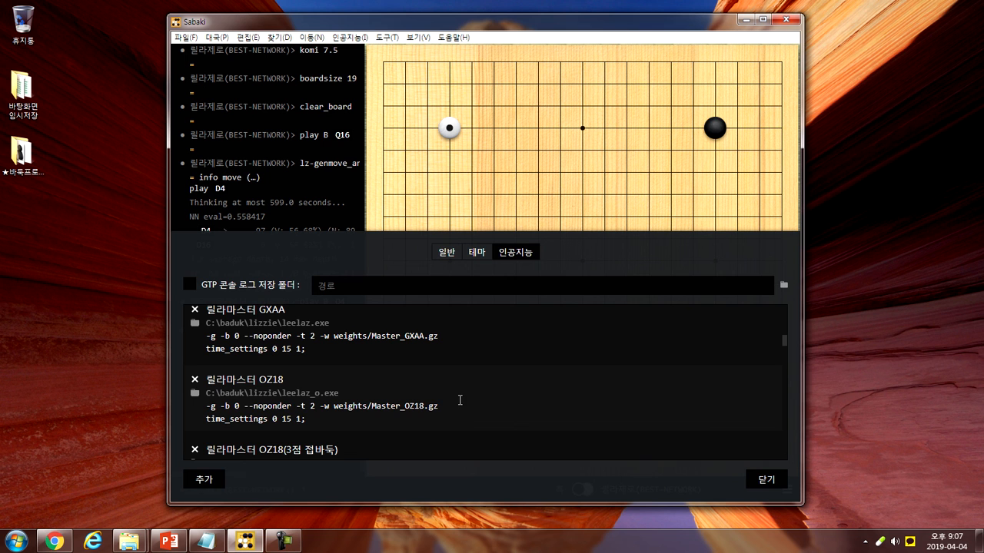
{"action": "left_click_drag", "start_coordinate": [281, 393], "coordinate": [319, 392]}
{"action": "left_click_drag", "start_coordinate": [206, 380], "coordinate": [286, 380]}
{"action": "left_click", "coordinate": [293, 380]}
{"action": "left_click_drag", "start_coordinate": [282, 394], "coordinate": [341, 393]}
{"action": "left_click", "coordinate": [348, 393]}
{"action": "left_click_drag", "start_coordinate": [282, 393], "coordinate": [341, 393]}
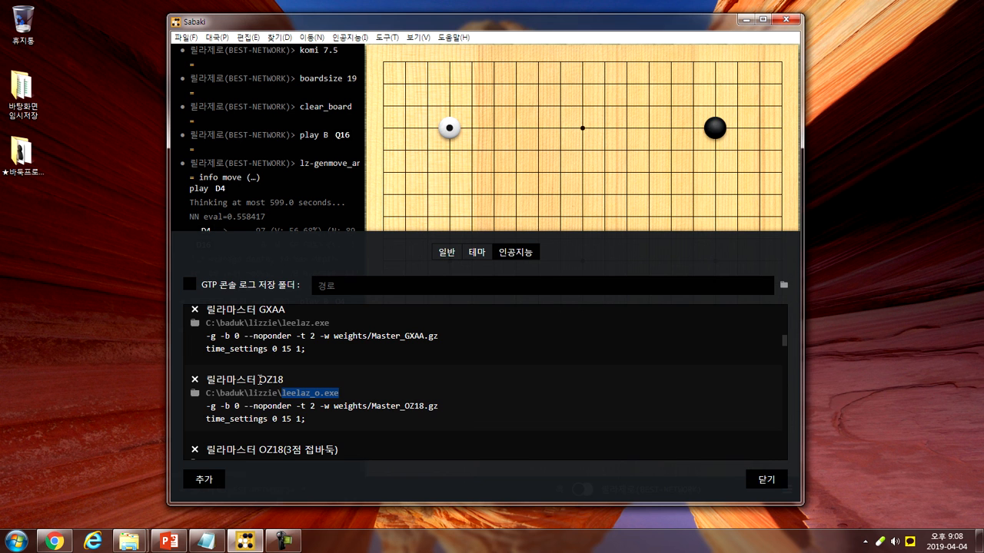
{"action": "left_click_drag", "start_coordinate": [259, 380], "coordinate": [285, 379]}
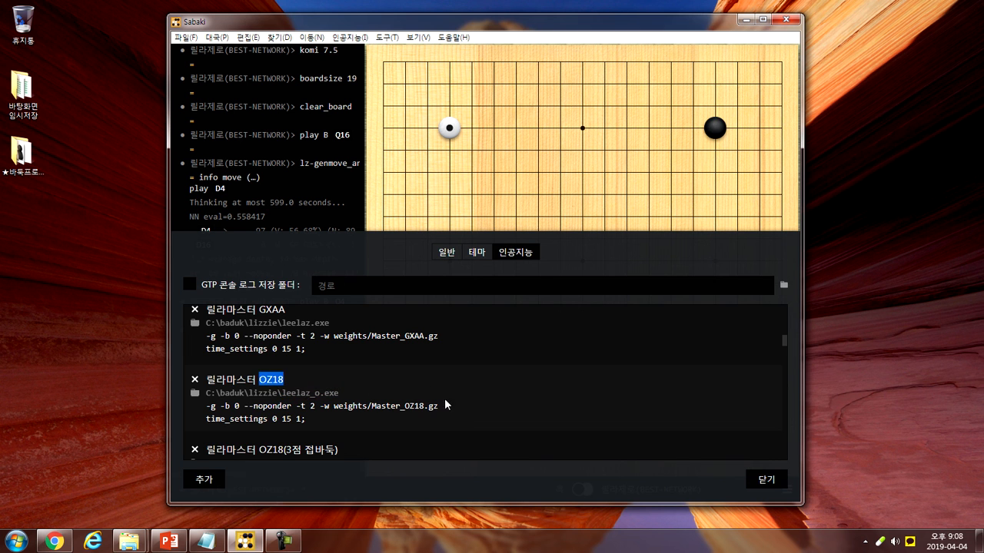
{"action": "left_click", "coordinate": [473, 384]}
Examine the --km handicap options of the 릴라마스터 OZ18(3점 접바둑) entry, highlighting the start of its argument line.
{"action": "scroll", "coordinate": [475, 395], "scroll_direction": "down", "scroll_amount": 1}
{"action": "scroll", "coordinate": [474, 396], "scroll_direction": "down", "scroll_amount": 2}
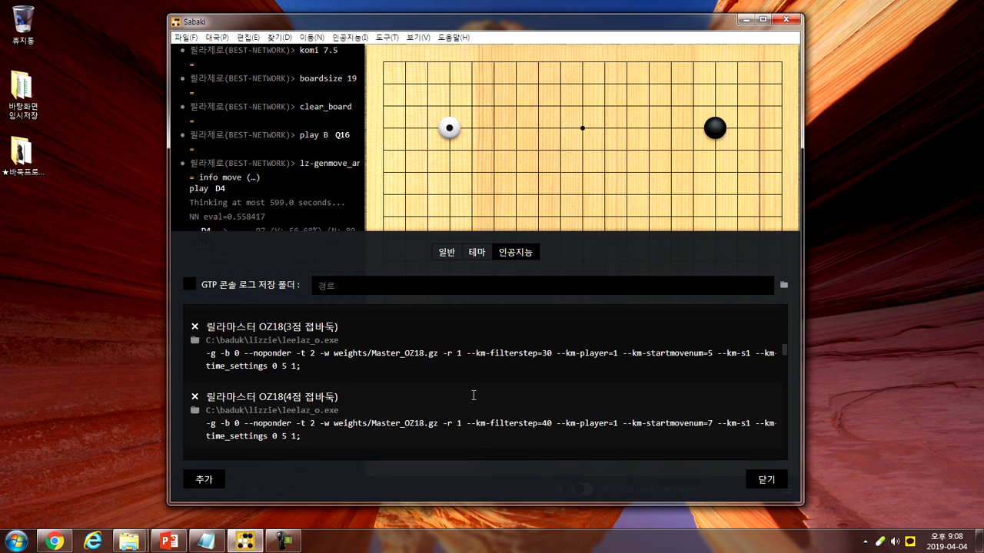
{"action": "left_click_drag", "start_coordinate": [309, 355], "coordinate": [134, 368]}
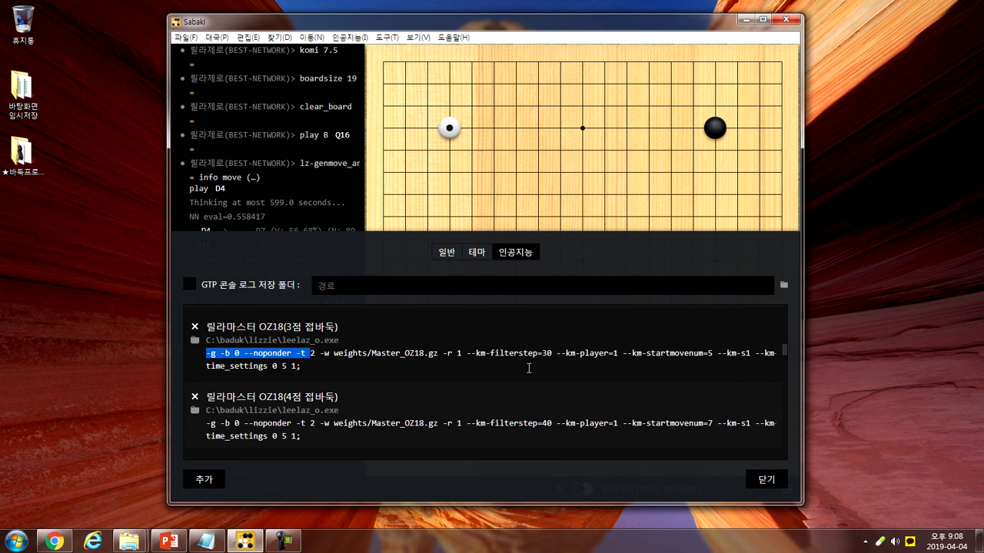
{"action": "left_click", "coordinate": [689, 355]}
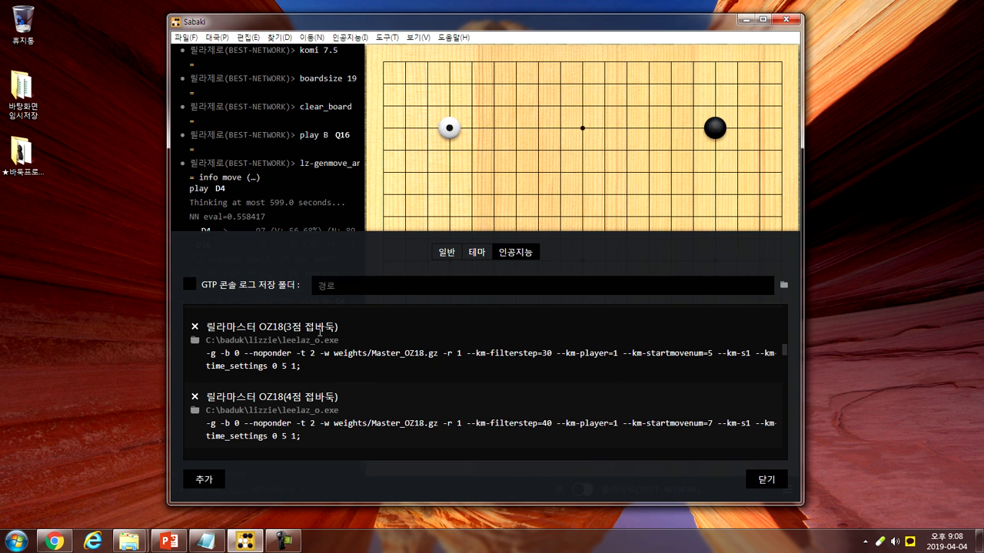
Find the 릴라제로 하이브리드 entry and highlight its leelaz_h.exe executable name.
{"action": "scroll", "coordinate": [455, 391], "scroll_direction": "down", "scroll_amount": 2}
{"action": "scroll", "coordinate": [453, 391], "scroll_direction": "down", "scroll_amount": 1}
{"action": "scroll", "coordinate": [453, 391], "scroll_direction": "down", "scroll_amount": 2}
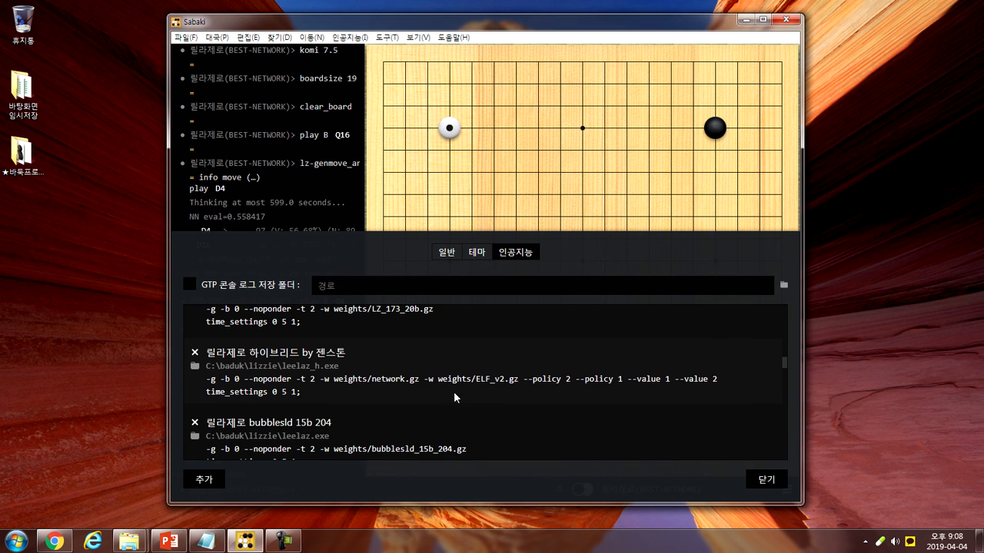
{"action": "left_click_drag", "start_coordinate": [282, 367], "coordinate": [316, 367]}
{"action": "left_click", "coordinate": [363, 366]}
{"action": "left_click_drag", "start_coordinate": [282, 367], "coordinate": [377, 371]}
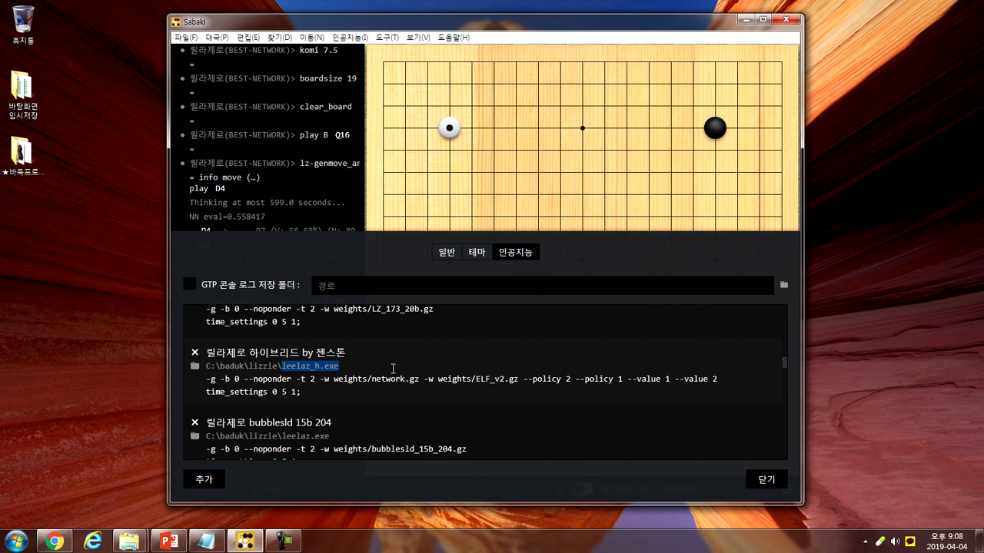
{"action": "left_click", "coordinate": [392, 368]}
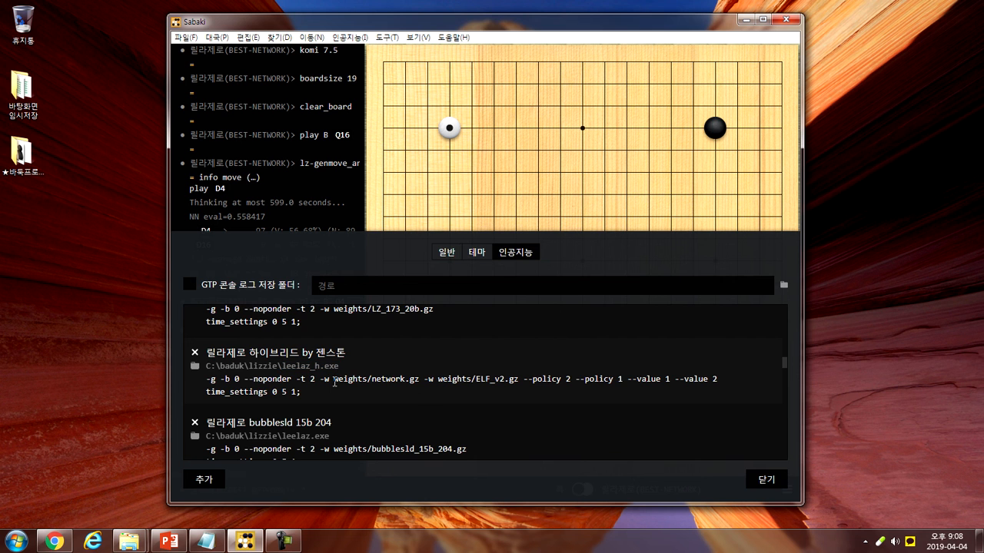
Highlight the hybrid entry's network.gz weights argument and place the cursor in its second weights argument, ELF_v2.gz.
{"action": "left_click_drag", "start_coordinate": [319, 382], "coordinate": [425, 381]}
{"action": "left_click", "coordinate": [506, 400]}
{"action": "left_click_drag", "start_coordinate": [320, 382], "coordinate": [418, 382]}
{"action": "left_click", "coordinate": [367, 384]}
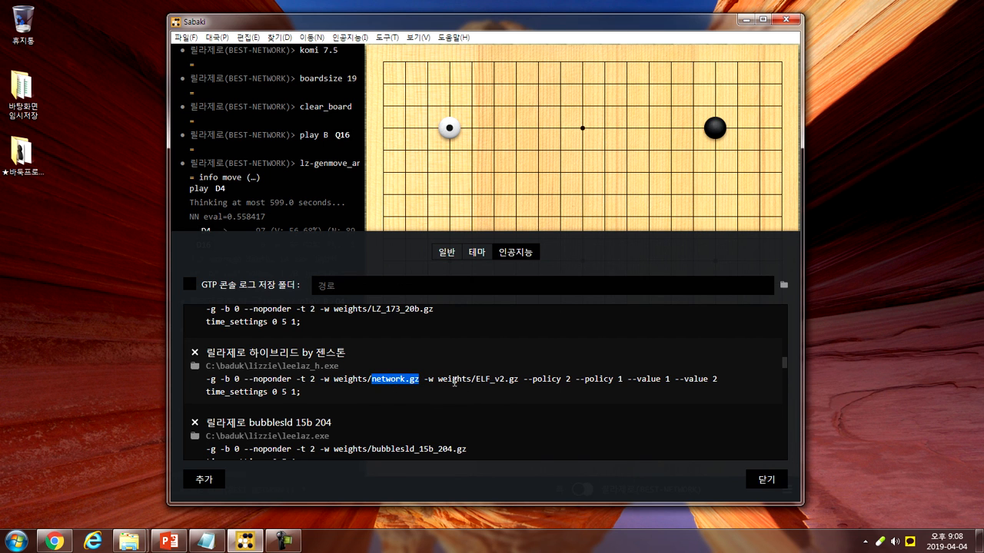
{"action": "left_click", "coordinate": [452, 384]}
{"action": "left_click", "coordinate": [525, 380]}
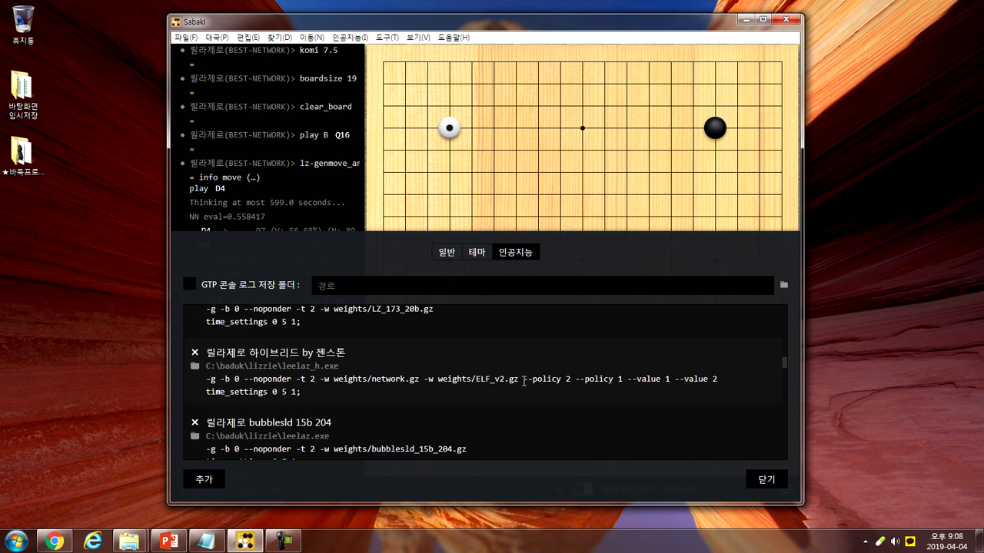
Highlight the hybrid entry's --value 1 --value 2 options, and its leelaz_h.exe executable name once more.
{"action": "left_click_drag", "start_coordinate": [633, 382], "coordinate": [726, 382]}
{"action": "left_click", "coordinate": [727, 384]}
{"action": "left_click_drag", "start_coordinate": [627, 381], "coordinate": [719, 380]}
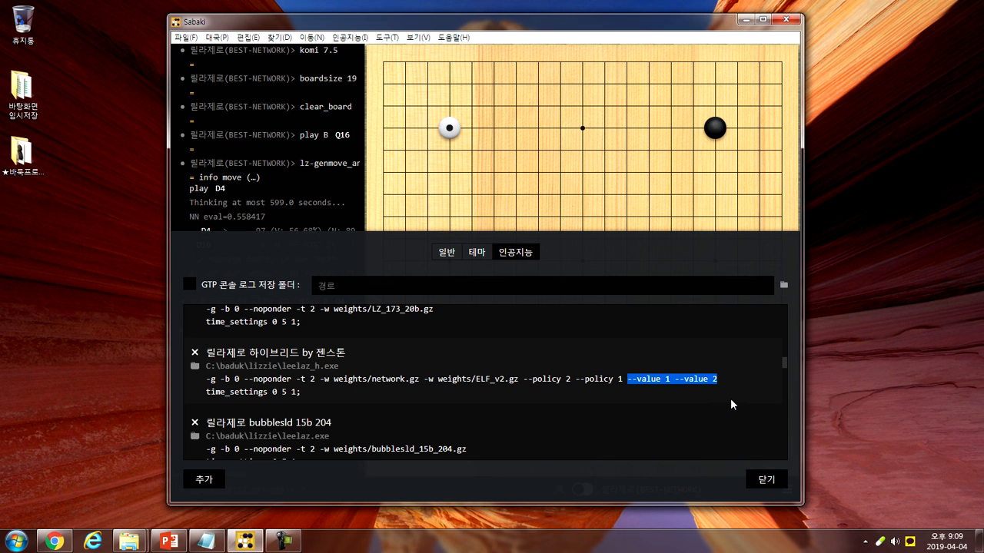
{"action": "left_click", "coordinate": [734, 384]}
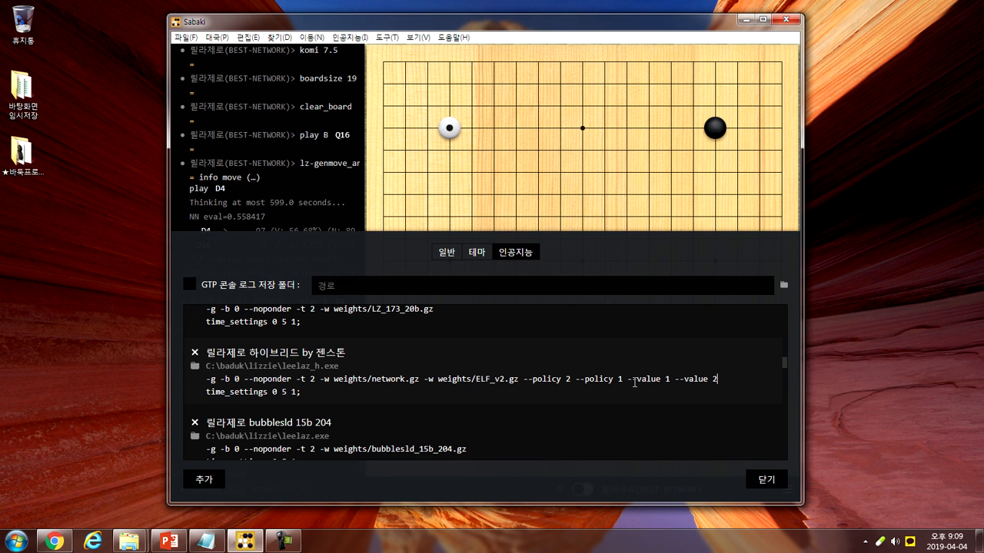
{"action": "left_click", "coordinate": [716, 381]}
{"action": "left_click_drag", "start_coordinate": [282, 367], "coordinate": [338, 367]}
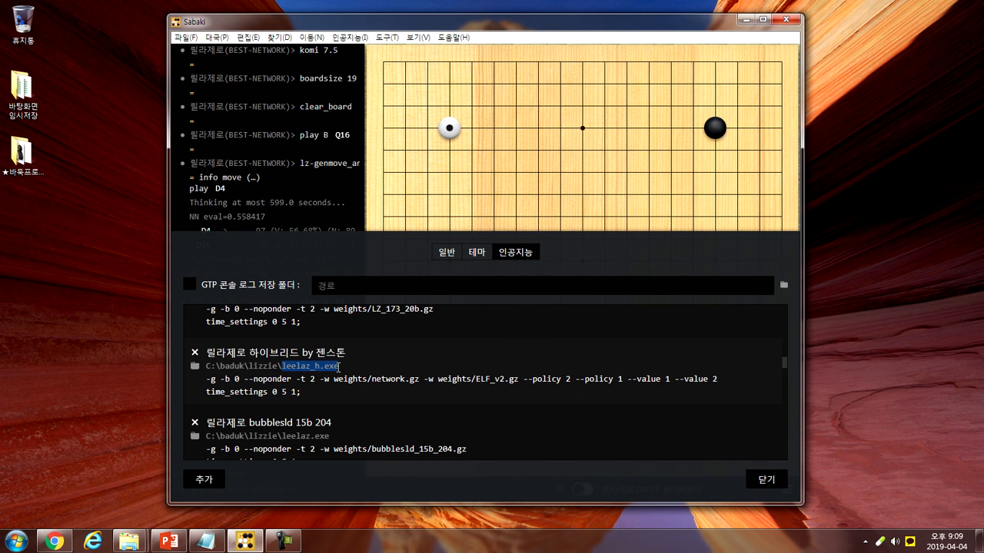
{"action": "left_click", "coordinate": [434, 379]}
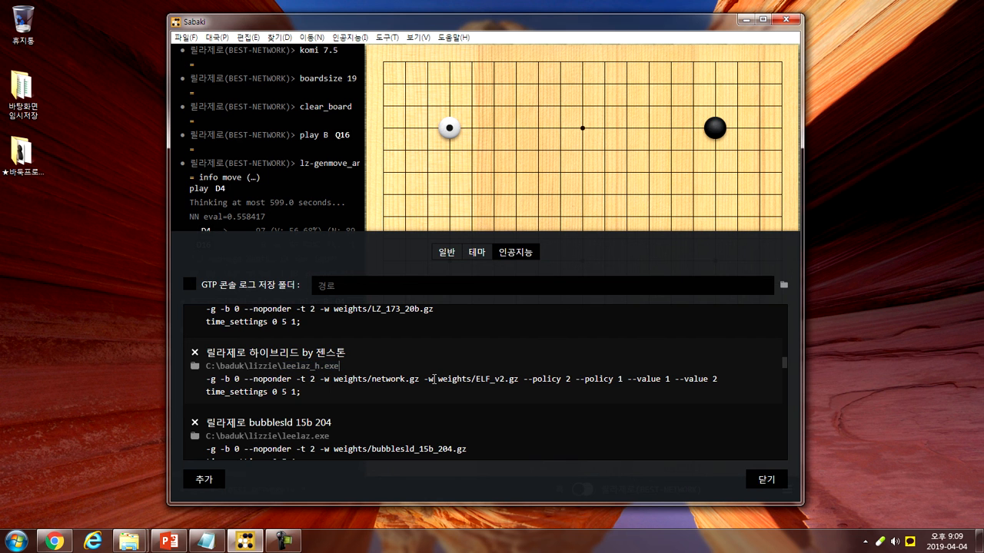
Find the 피닉스고 형세판단 entry in the engine list and highlight its leelaz_pg.exe executable name.
{"action": "scroll", "coordinate": [478, 417], "scroll_direction": "down", "scroll_amount": 5}
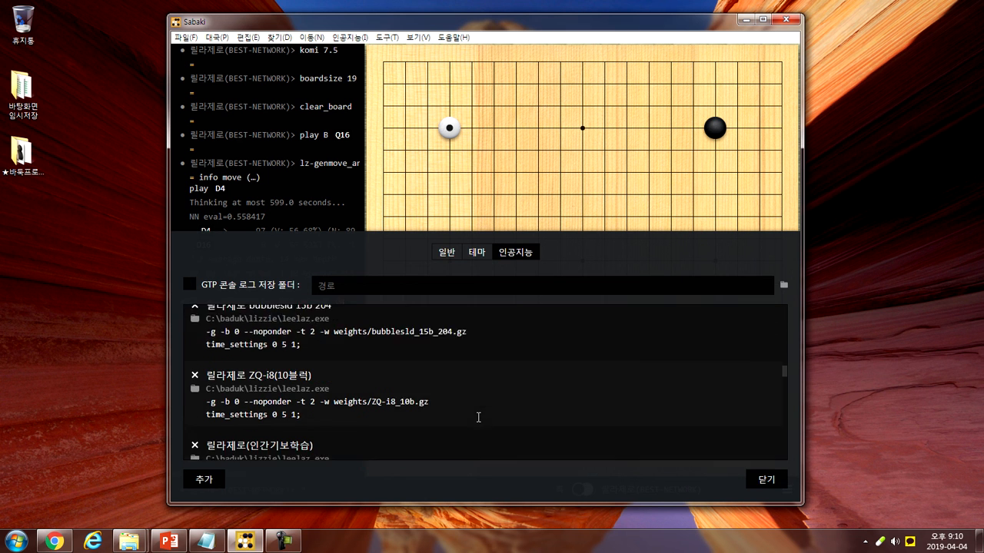
{"action": "scroll", "coordinate": [478, 417], "scroll_direction": "down", "scroll_amount": 5}
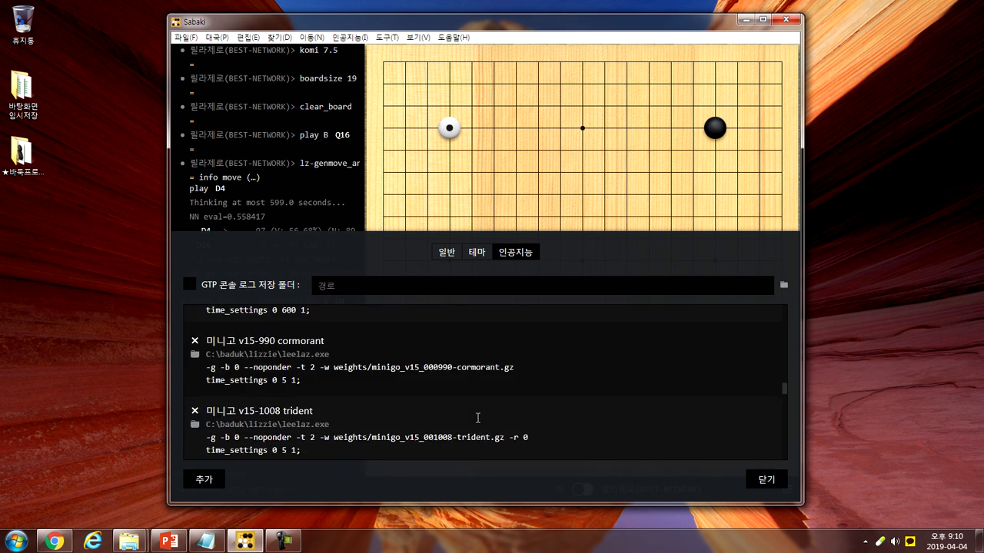
{"action": "scroll", "coordinate": [477, 418], "scroll_direction": "down", "scroll_amount": 5}
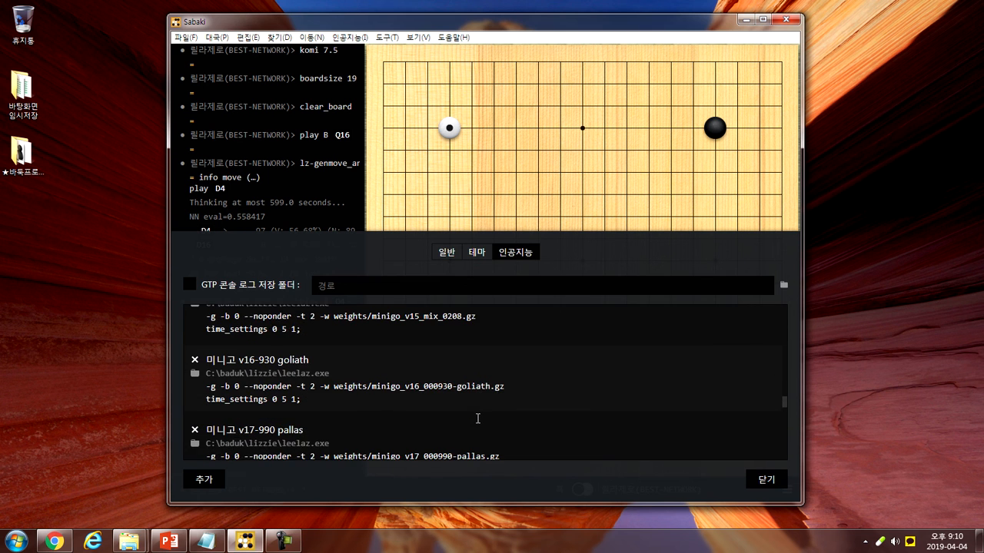
{"action": "scroll", "coordinate": [477, 418], "scroll_direction": "down", "scroll_amount": 5}
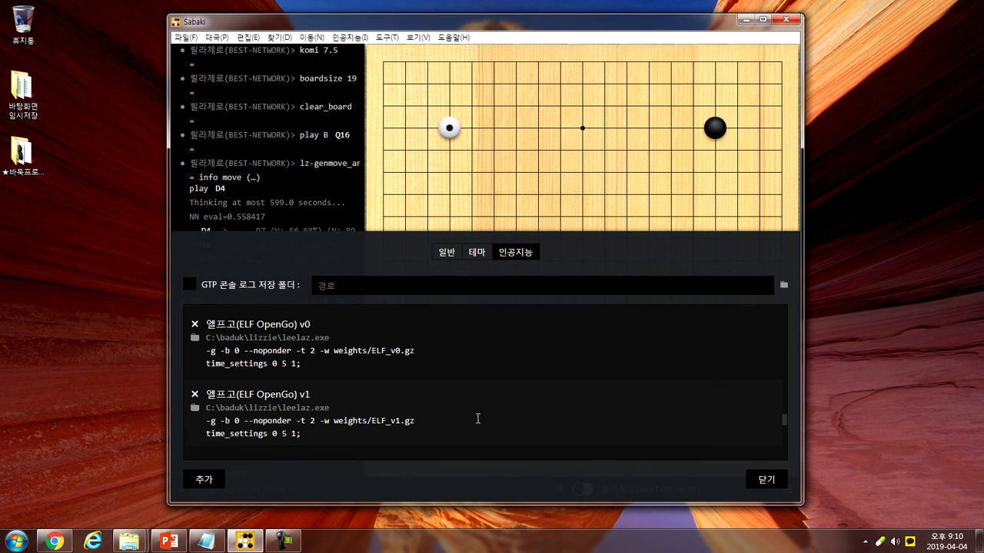
{"action": "scroll", "coordinate": [477, 418], "scroll_direction": "down", "scroll_amount": 2}
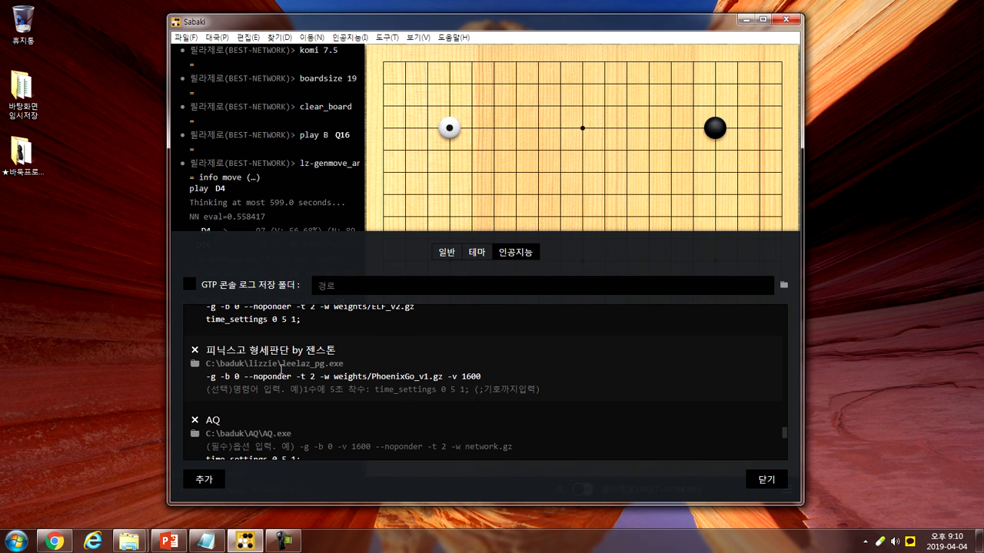
{"action": "left_click_drag", "start_coordinate": [282, 364], "coordinate": [326, 363]}
{"action": "left_click", "coordinate": [355, 363]}
{"action": "left_click", "coordinate": [362, 354]}
Review the remaining engine entries from AQ, Fuego and gnugo to pachi and Ray, and return to the list's beginning.
{"action": "scroll", "coordinate": [566, 396], "scroll_direction": "down", "scroll_amount": 3}
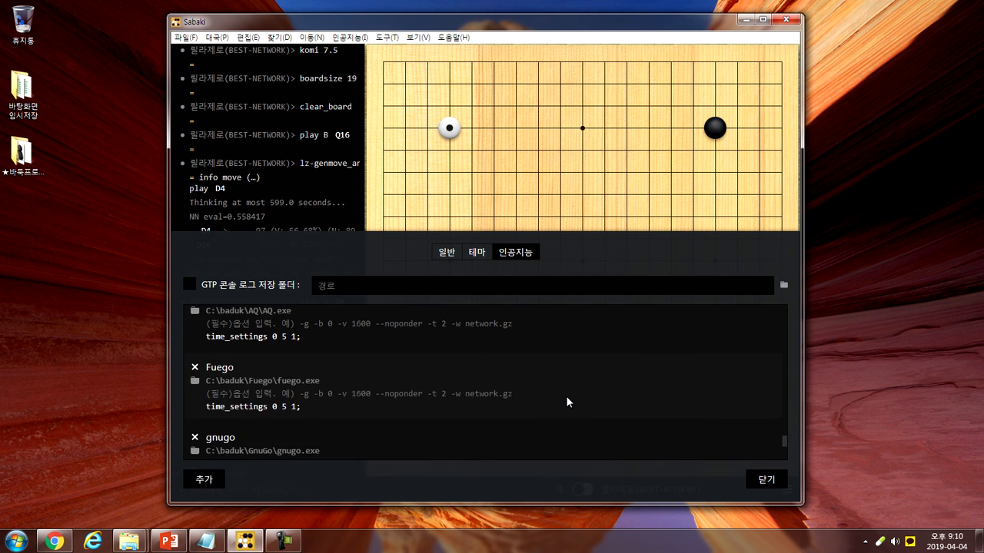
{"action": "scroll", "coordinate": [566, 402], "scroll_direction": "down", "scroll_amount": 3}
{"action": "scroll", "coordinate": [567, 398], "scroll_direction": "down", "scroll_amount": 2}
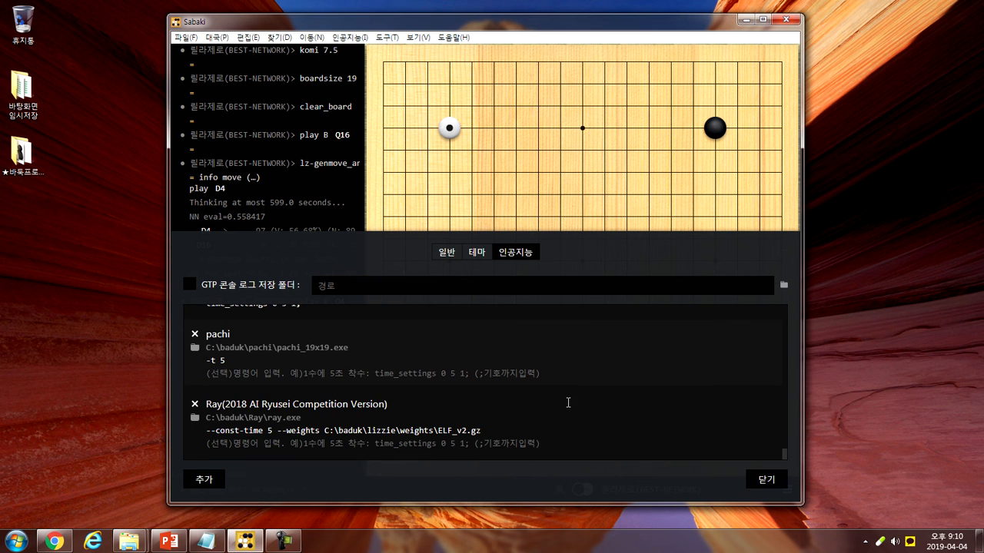
{"action": "scroll", "coordinate": [580, 402], "scroll_direction": "up", "scroll_amount": 15}
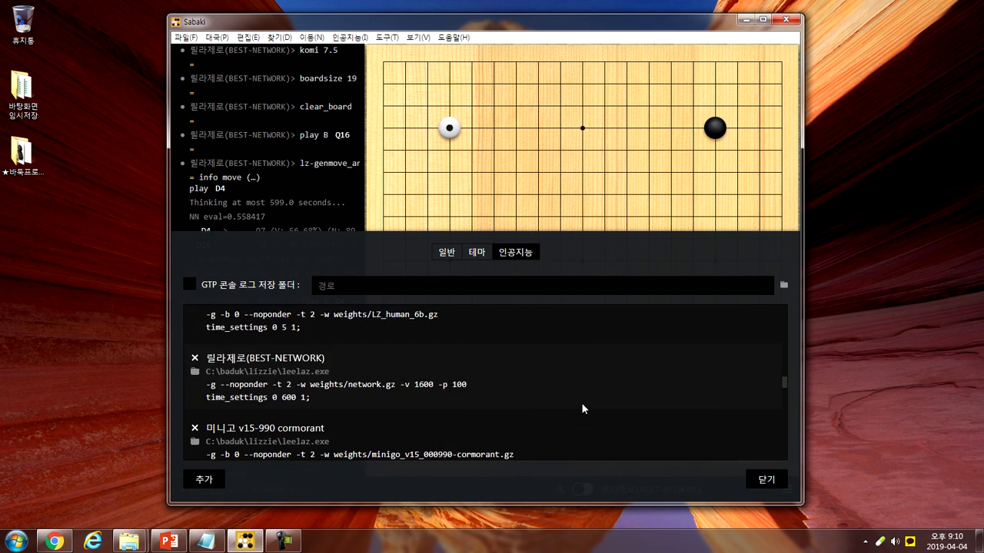
{"action": "scroll", "coordinate": [586, 405], "scroll_direction": "up", "scroll_amount": 1}
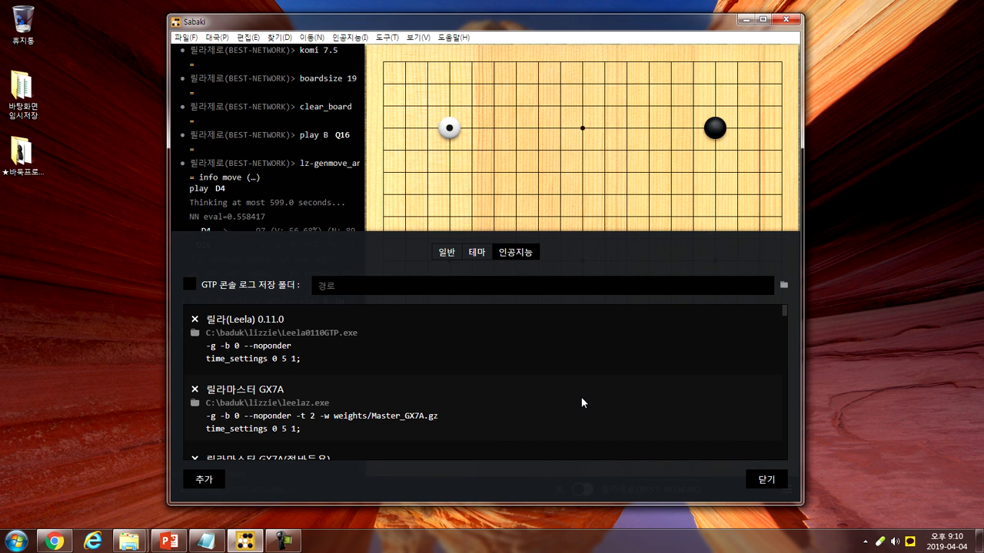
Close the preferences and quit Sabaki without saving the game record.
{"action": "left_click", "coordinate": [763, 482]}
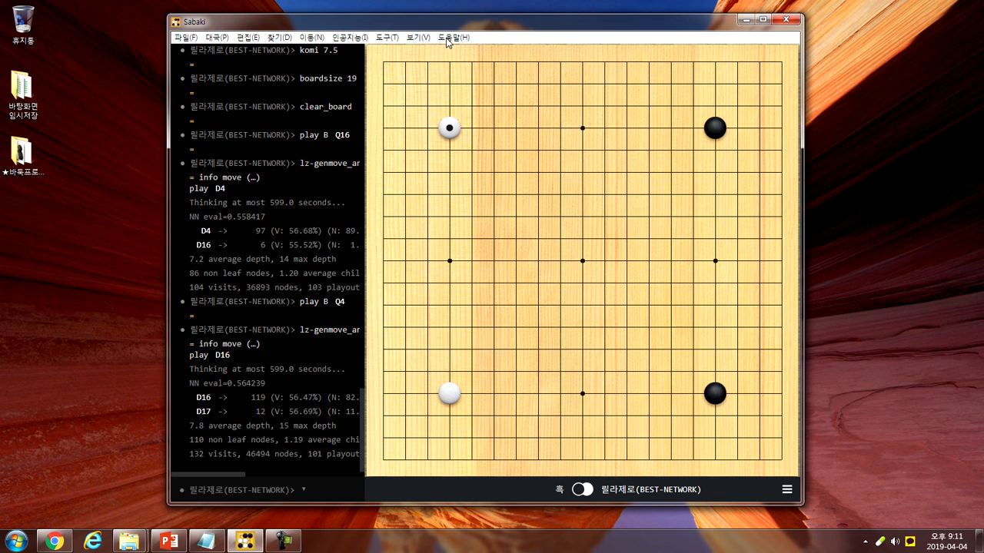
{"action": "left_click", "coordinate": [784, 18]}
{"action": "left_click", "coordinate": [511, 271]}
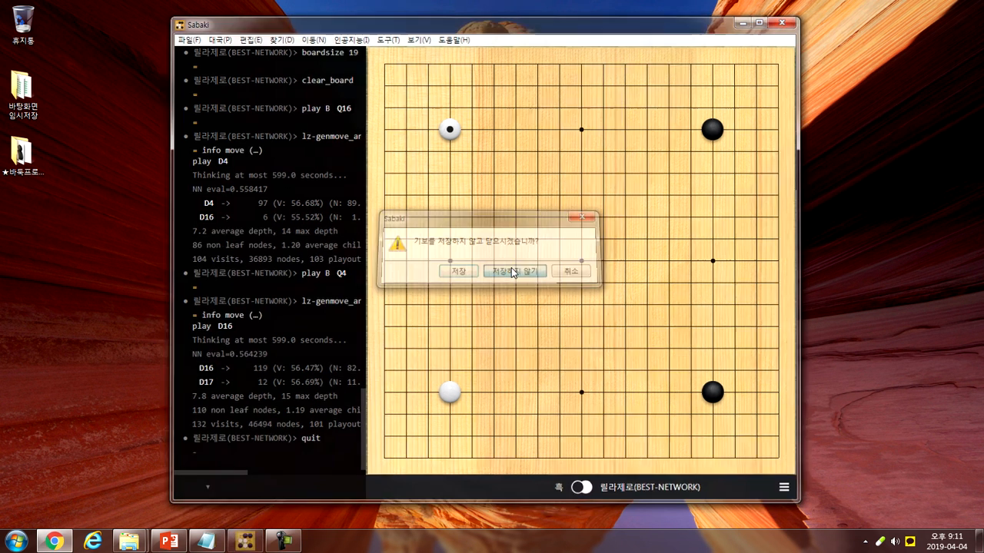
Open the ★바둑프로그램★ desktop folder and run 사바키 언어설정 to set Sabaki's language to English (영문판).
{"action": "double_click", "coordinate": [29, 158]}
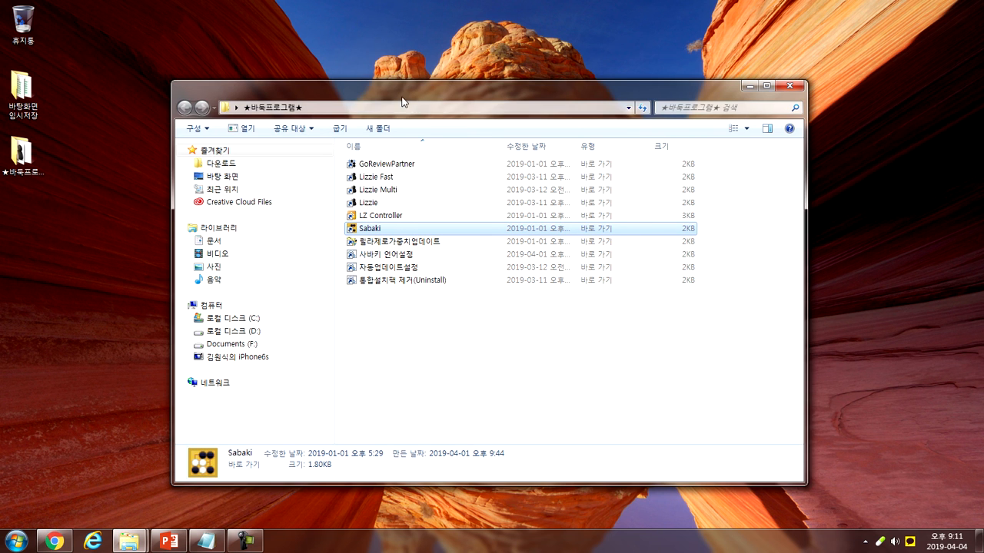
{"action": "left_click_drag", "start_coordinate": [401, 102], "coordinate": [390, 74]}
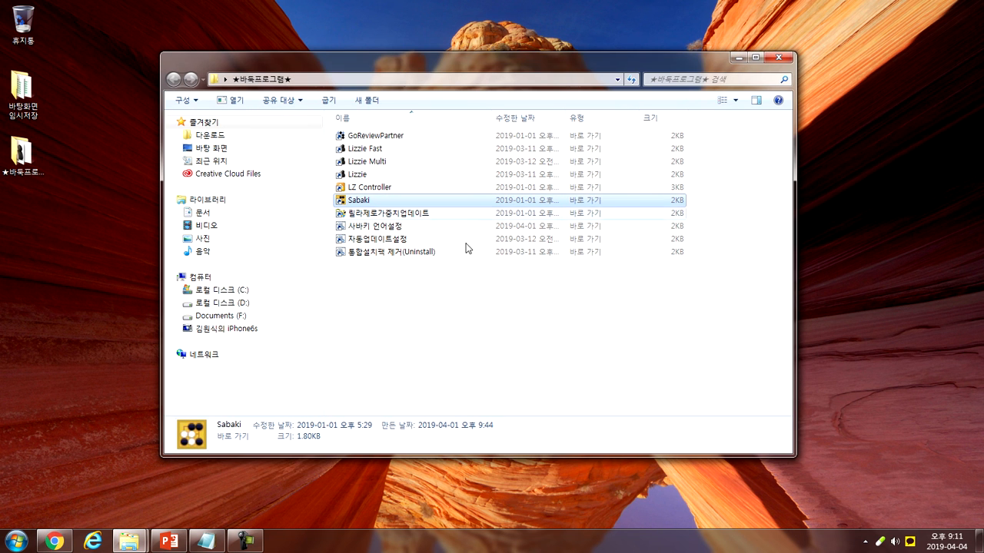
{"action": "double_click", "coordinate": [390, 226]}
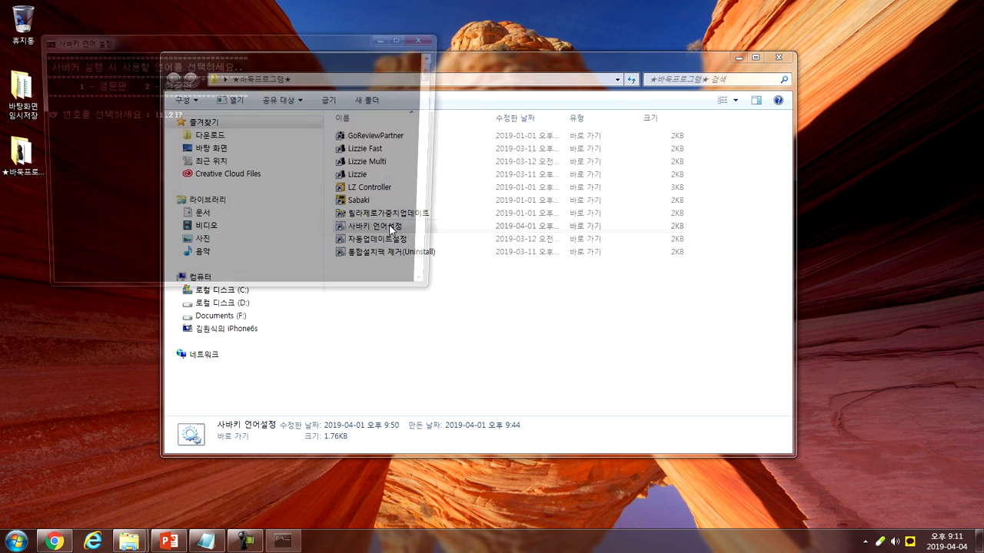
{"action": "left_click_drag", "start_coordinate": [323, 46], "coordinate": [485, 99]}
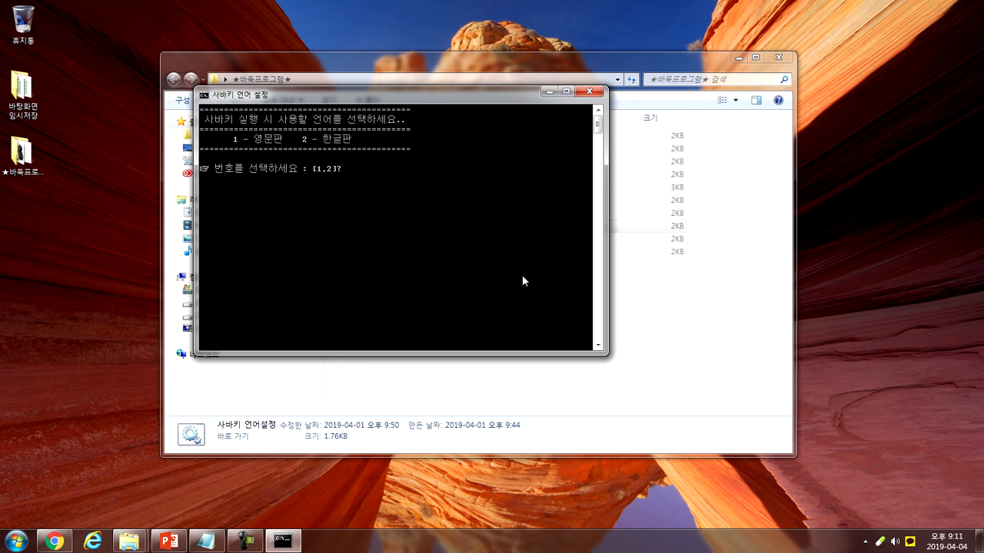
{"action": "key", "text": "2"}
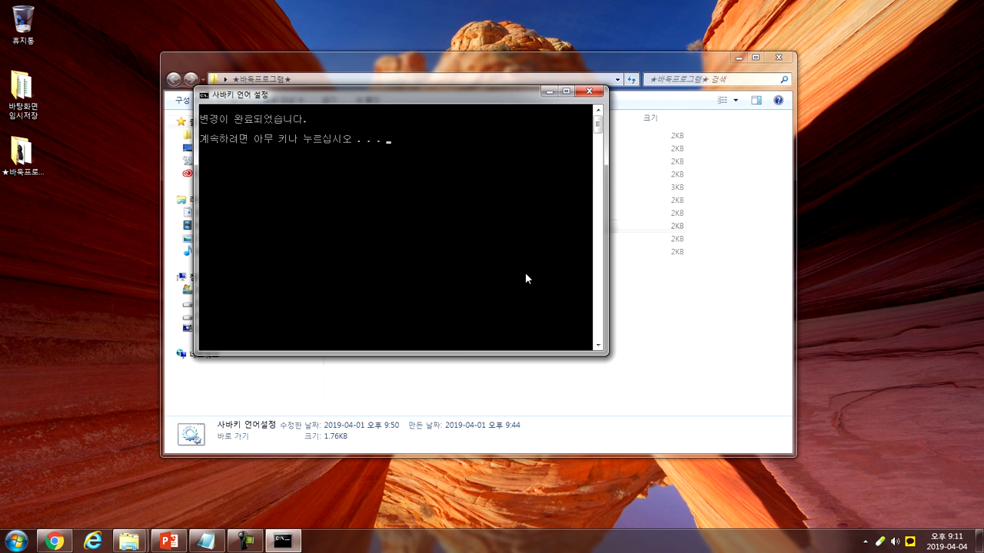
{"action": "key", "text": "Return"}
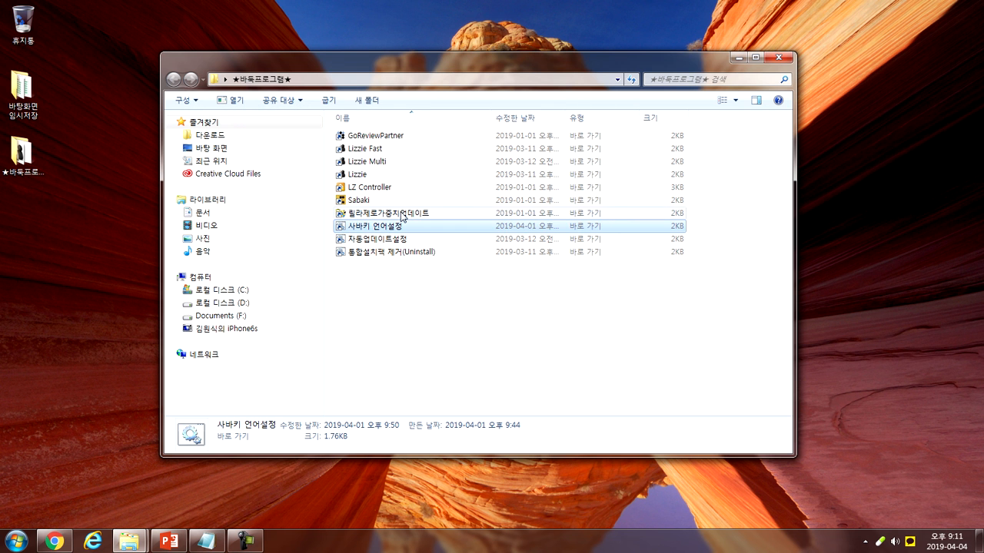
Launch Sabaki, look through the English wording of its File, Navigation, Engines and View commands, and close it.
{"action": "double_click", "coordinate": [353, 200]}
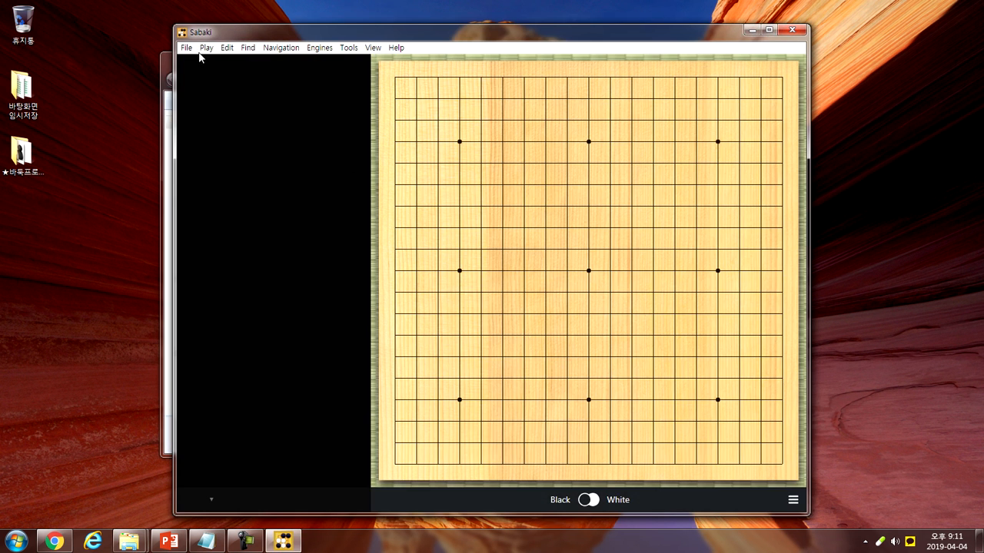
{"action": "left_click", "coordinate": [189, 51]}
{"action": "left_click", "coordinate": [189, 49]}
{"action": "left_click", "coordinate": [280, 48]}
{"action": "left_click", "coordinate": [377, 51]}
{"action": "left_click", "coordinate": [376, 50]}
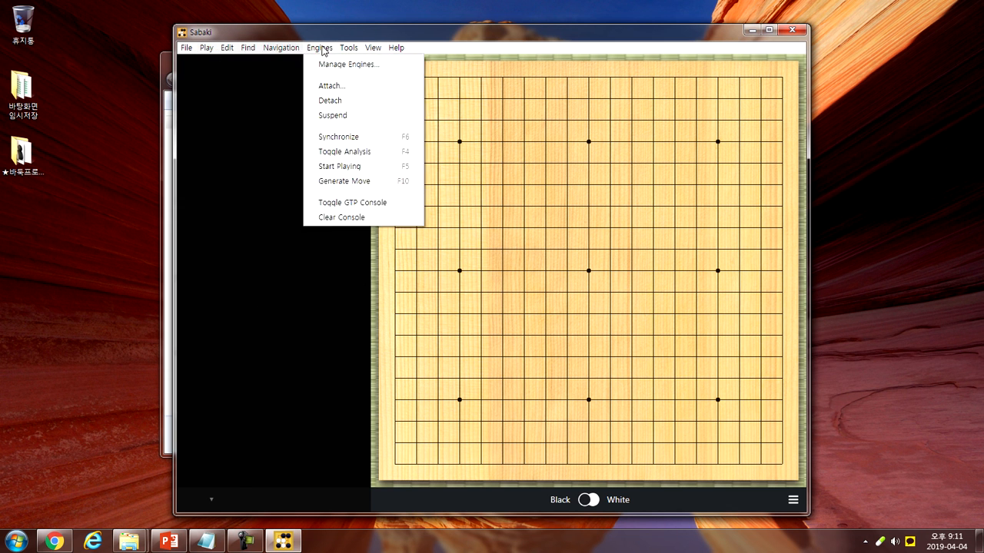
{"action": "left_click", "coordinate": [786, 30]}
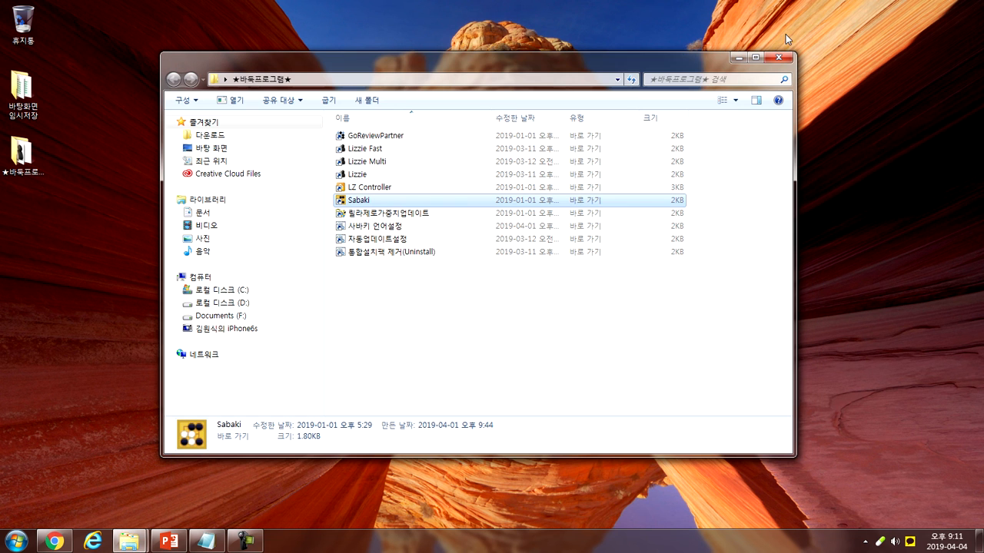
Run 사바키 언어설정 again and set Sabaki's language to Korean with option 2 (한글판).
{"action": "double_click", "coordinate": [378, 226]}
{"action": "left_click_drag", "start_coordinate": [305, 71], "coordinate": [438, 87]}
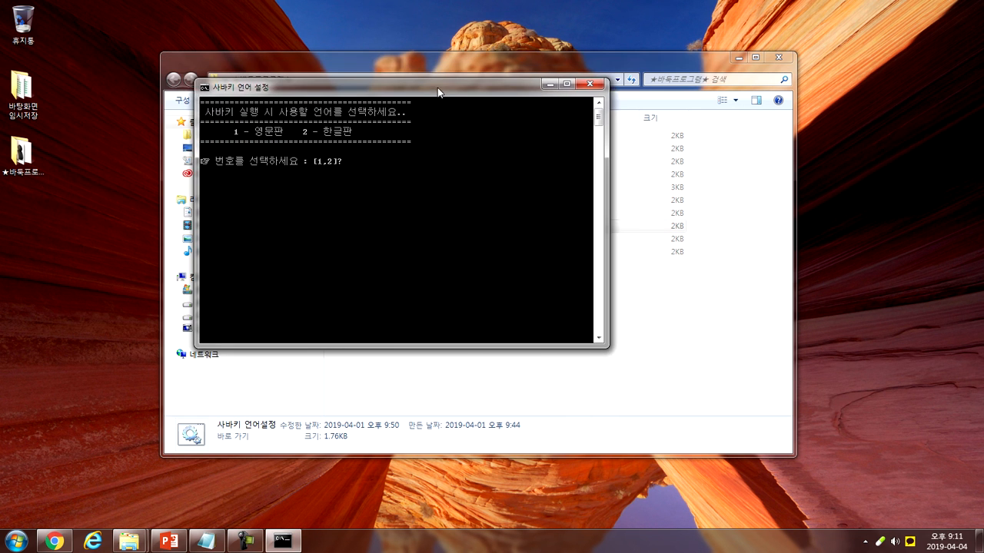
{"action": "key", "text": "2"}
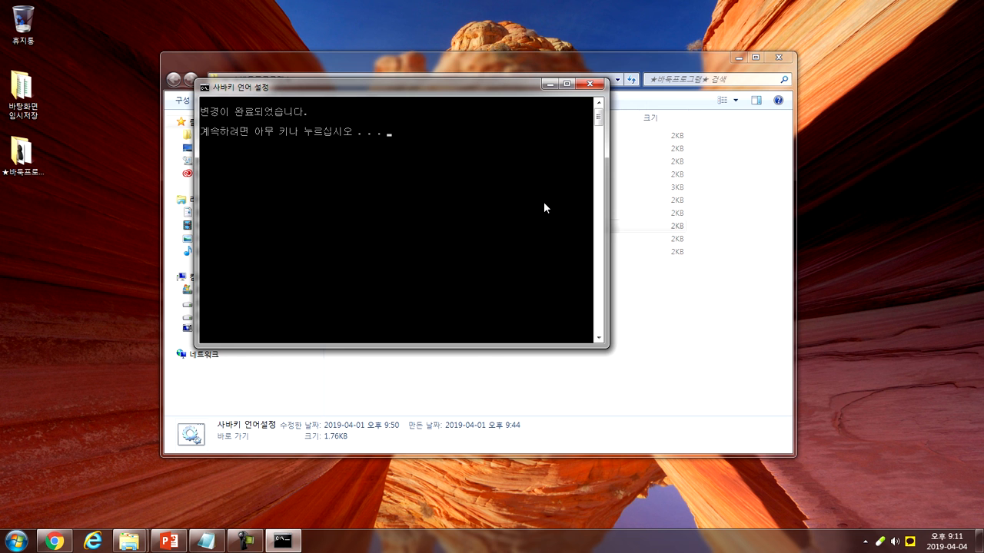
{"action": "key", "text": "Return"}
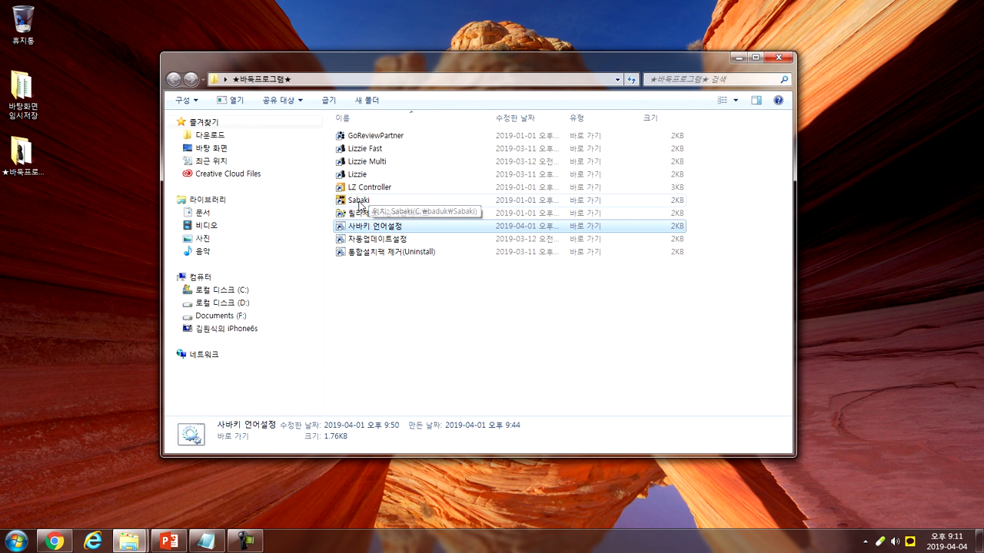
Launch Sabaki again and check the Korean wording of its file and navigation commands.
{"action": "left_click", "coordinate": [359, 201]}
{"action": "double_click", "coordinate": [358, 202]}
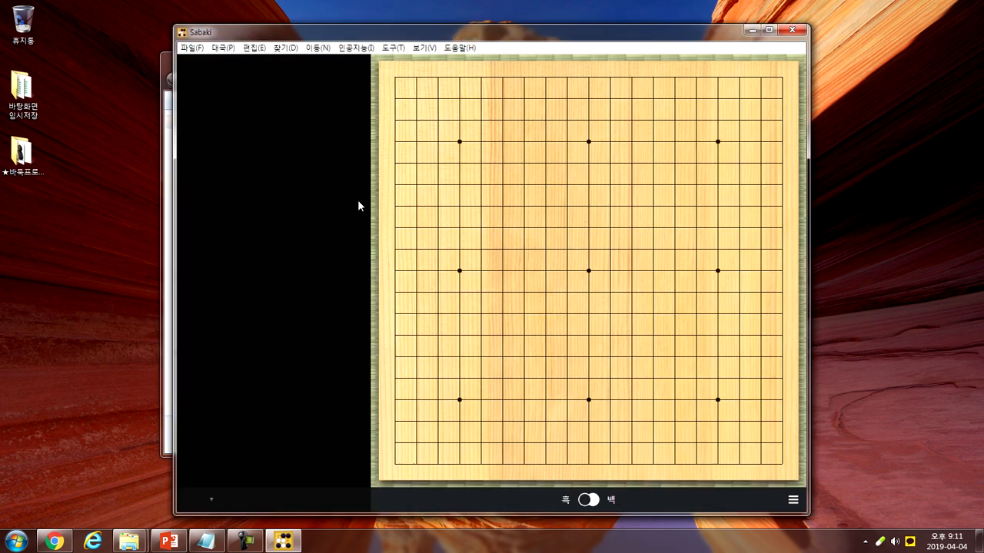
{"action": "left_click", "coordinate": [283, 47]}
{"action": "mouse_move", "coordinate": [353, 50]}
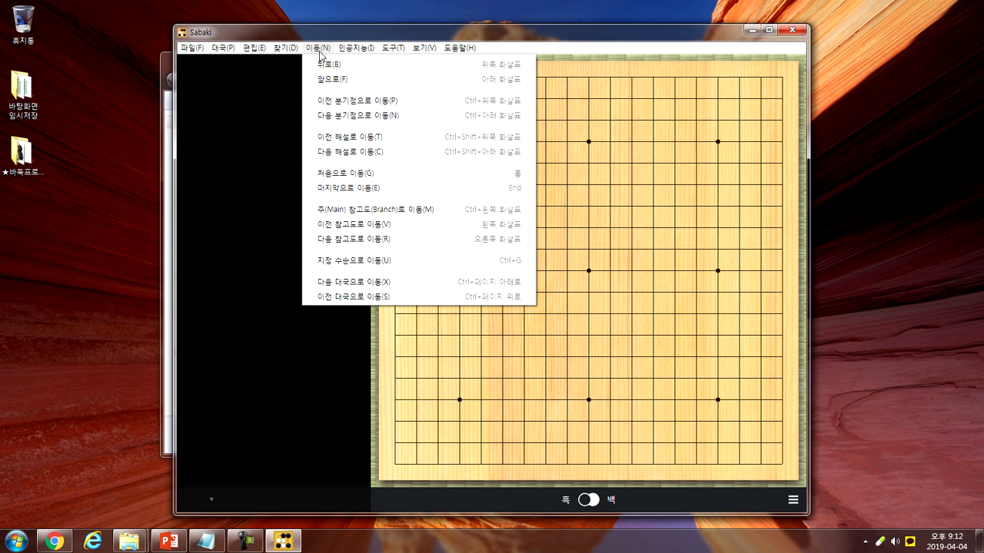
{"action": "mouse_move", "coordinate": [201, 57]}
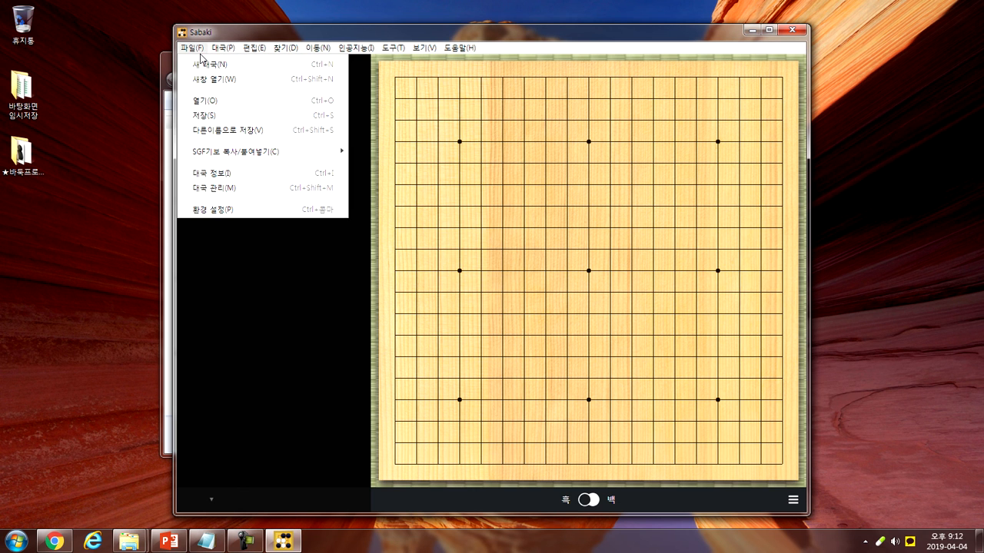
{"action": "left_click", "coordinate": [552, 33]}
Shift the Sabaki window aside and show the game tree (참고도(Tree) 창 보기).
{"action": "left_click", "coordinate": [427, 49]}
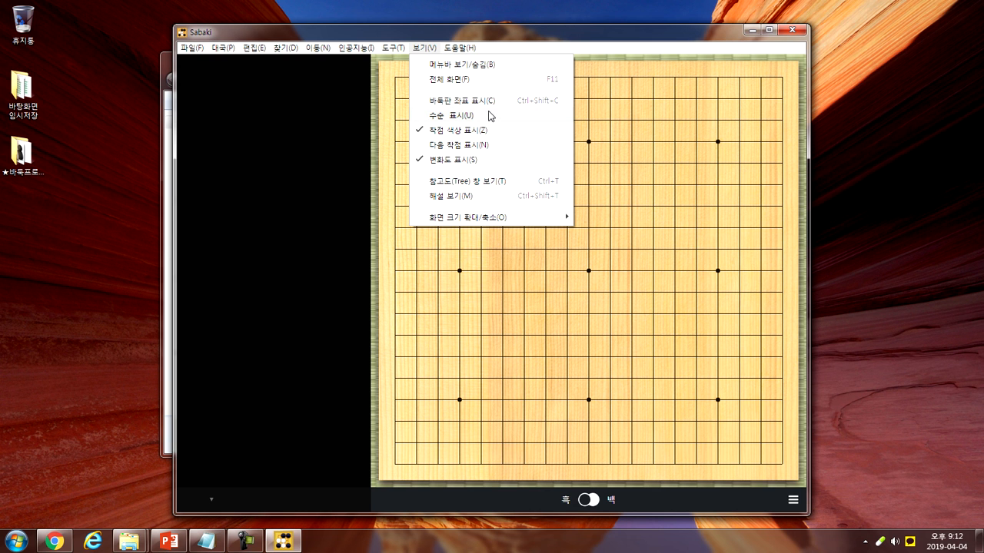
{"action": "left_click_drag", "start_coordinate": [577, 36], "coordinate": [511, 33]}
{"action": "left_click", "coordinate": [360, 44]}
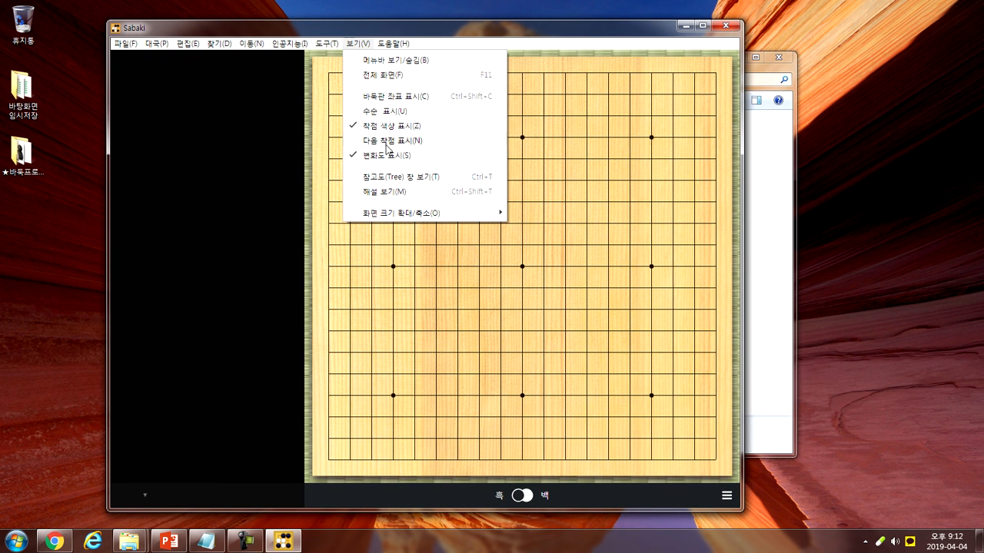
{"action": "left_click", "coordinate": [406, 181]}
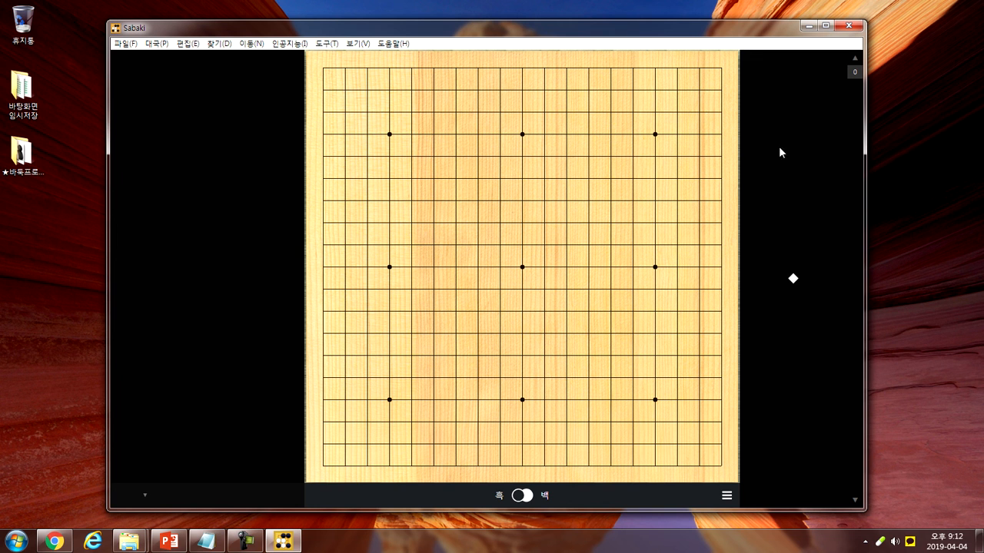
Play four alternating moves on the board: black Q16, white N16, black J15 and white F15.
{"action": "left_click", "coordinate": [654, 136]}
{"action": "left_click", "coordinate": [589, 136]}
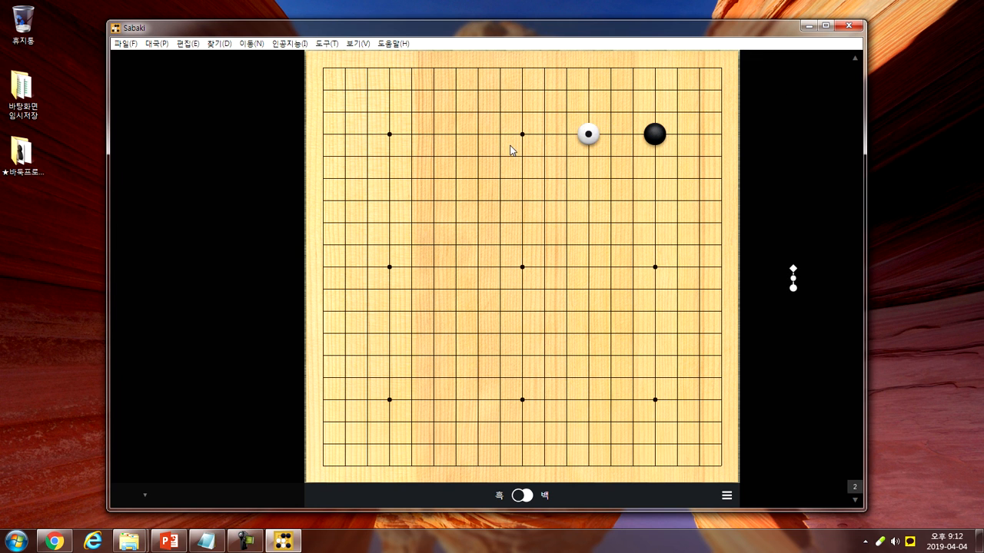
{"action": "left_click", "coordinate": [500, 156]}
{"action": "left_click", "coordinate": [434, 156]}
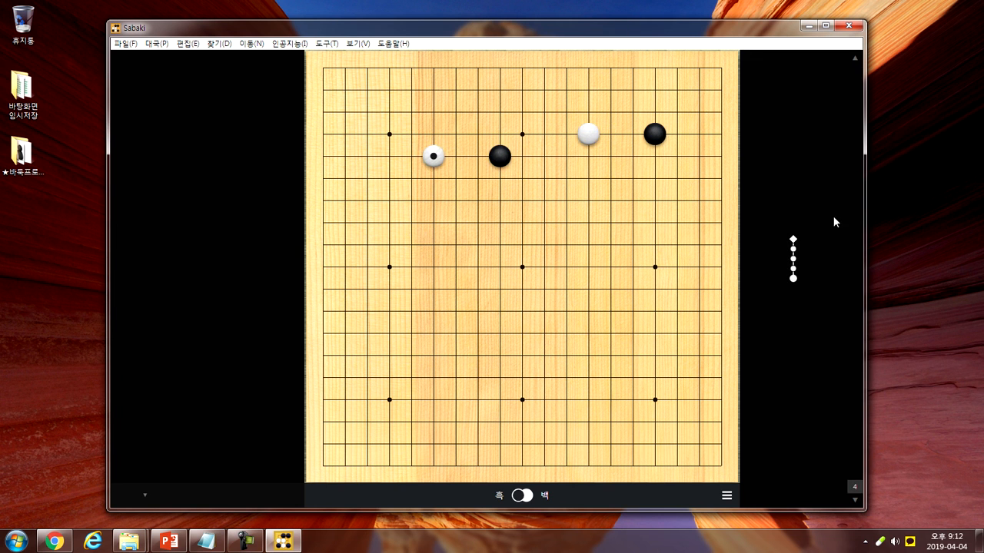
Return to move 2 in the game tree and play a variation: black Q11, white M11, black F10, white M7, black F7.
{"action": "left_click", "coordinate": [793, 259]}
{"action": "left_click", "coordinate": [654, 244]}
{"action": "left_click", "coordinate": [566, 244]}
{"action": "left_click", "coordinate": [433, 267]}
{"action": "left_click", "coordinate": [567, 332]}
{"action": "left_click", "coordinate": [434, 332]}
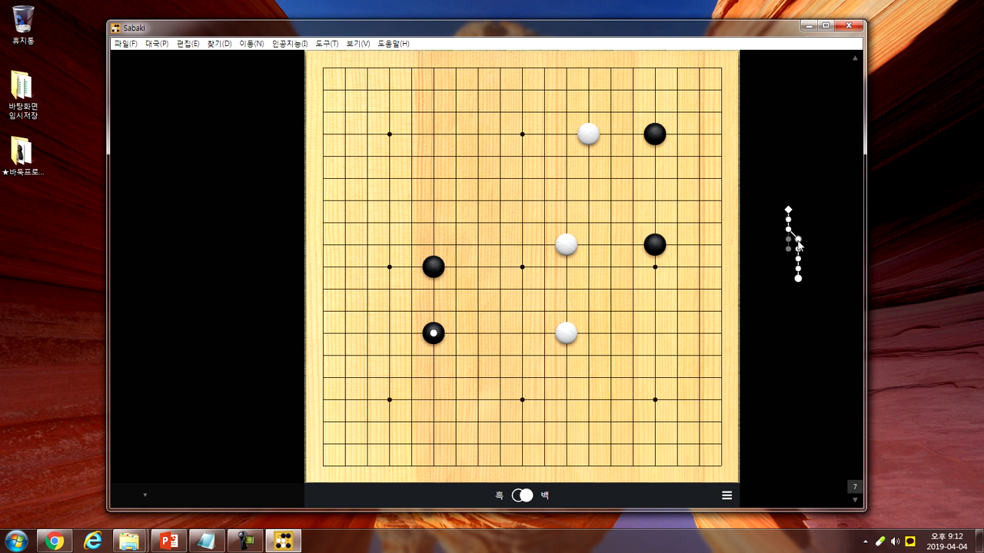
Step back to the start of the game and show the commentary area (해설 보기).
{"action": "scroll", "coordinate": [793, 242], "scroll_direction": "up", "scroll_amount": 7}
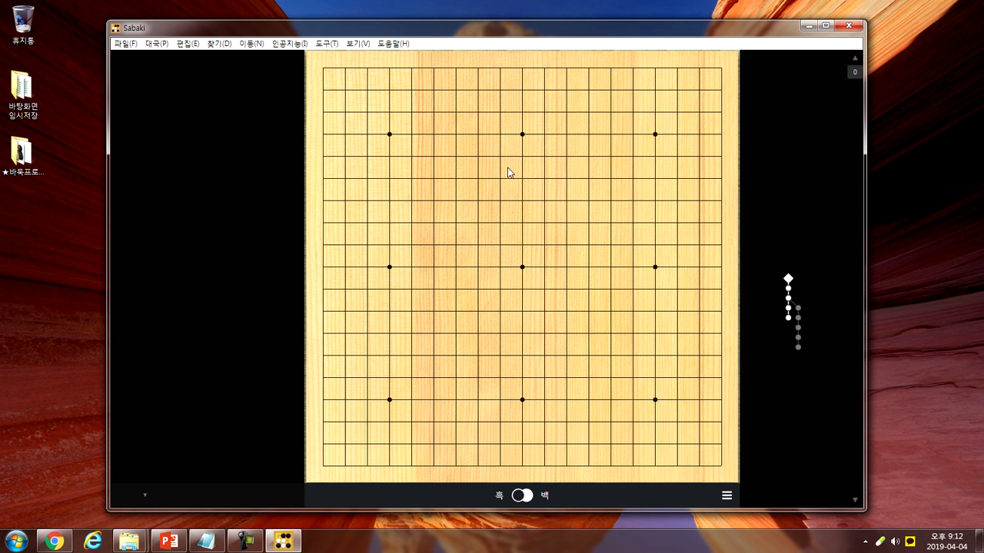
{"action": "left_click", "coordinate": [358, 46]}
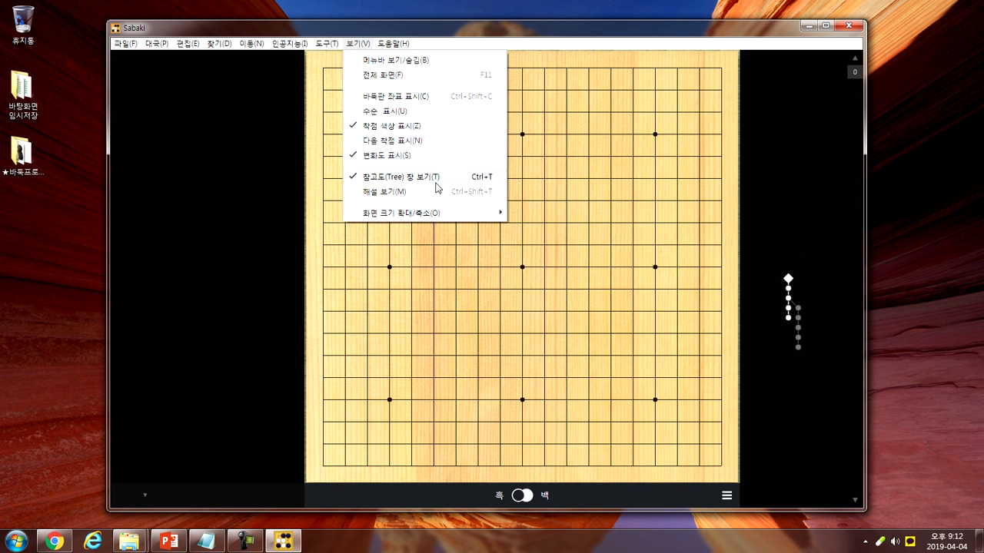
{"action": "left_click", "coordinate": [408, 192]}
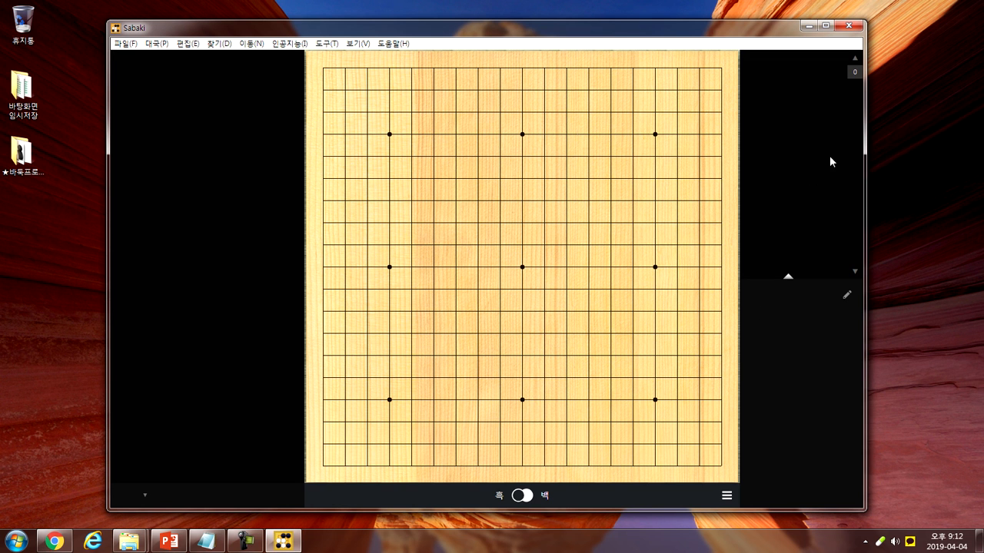
Step forward to move 4 of the game and review the general (일반) settings in the preferences (환경 설정).
{"action": "scroll", "coordinate": [826, 159], "scroll_direction": "down", "scroll_amount": 4}
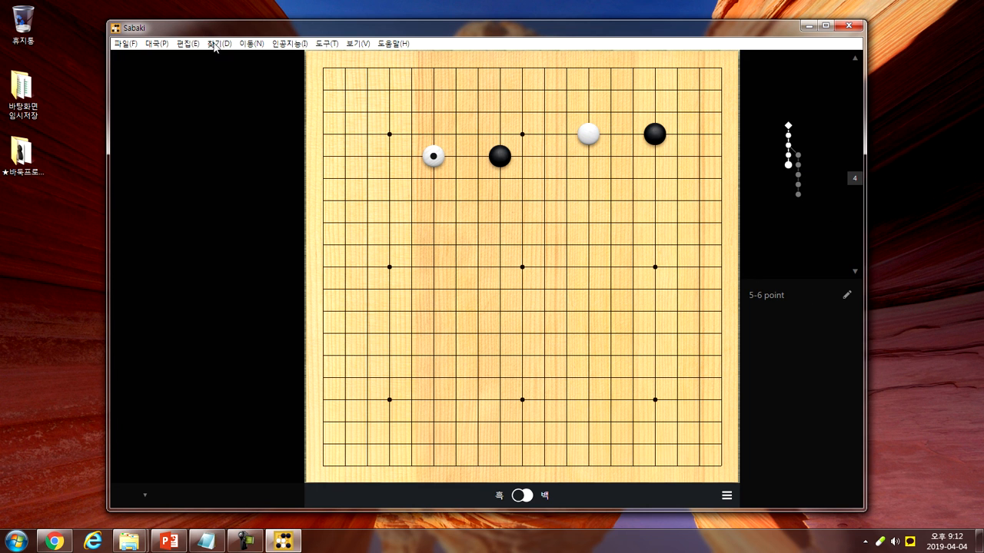
{"action": "left_click", "coordinate": [126, 44]}
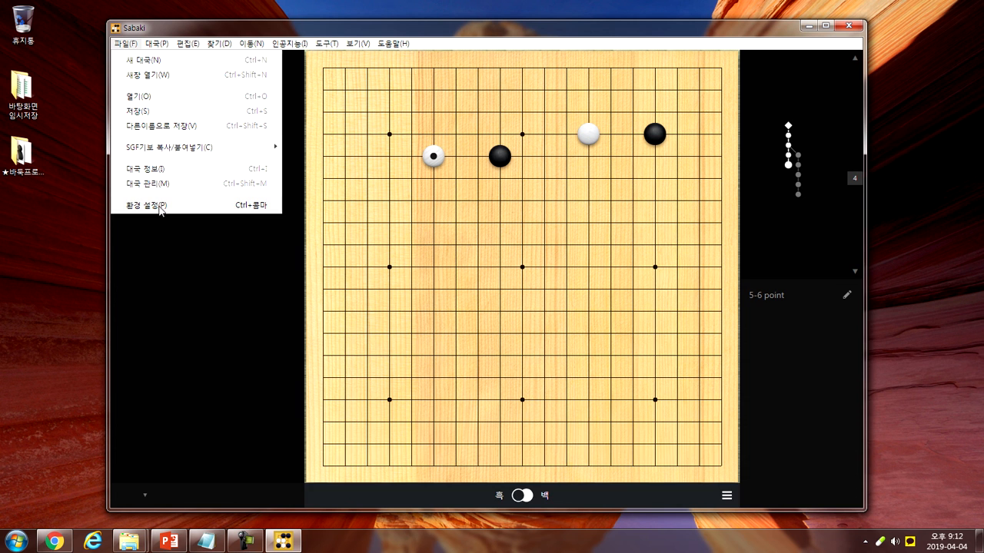
{"action": "left_click", "coordinate": [146, 206]}
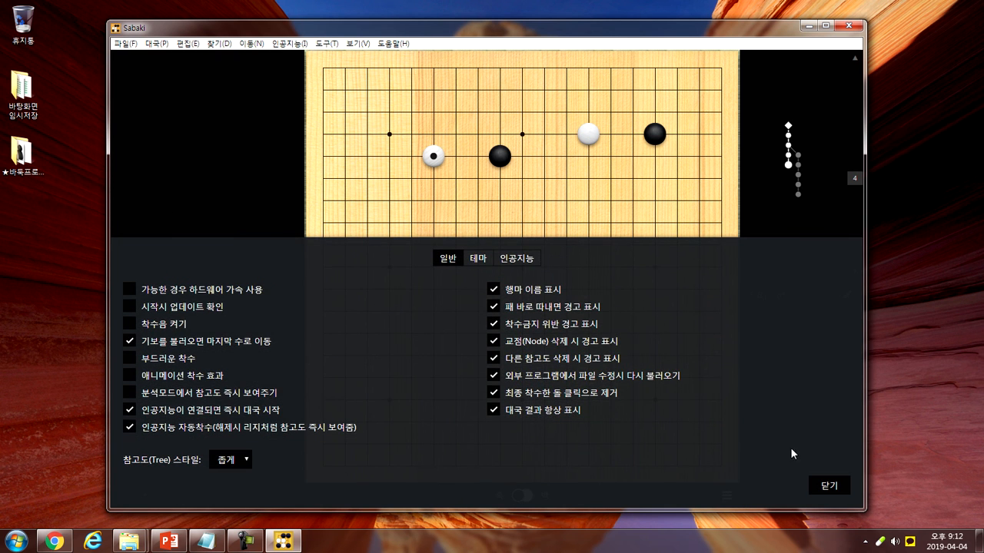
{"action": "left_click", "coordinate": [828, 486]}
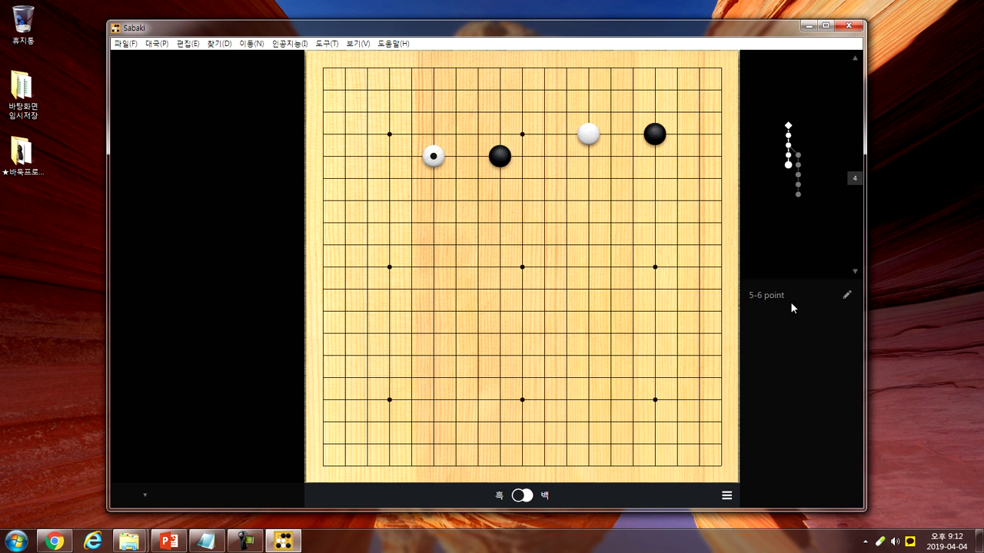
Switch between the main line and the variation in the game tree, finishing on the variation's last move, black F7.
{"action": "left_click", "coordinate": [797, 174]}
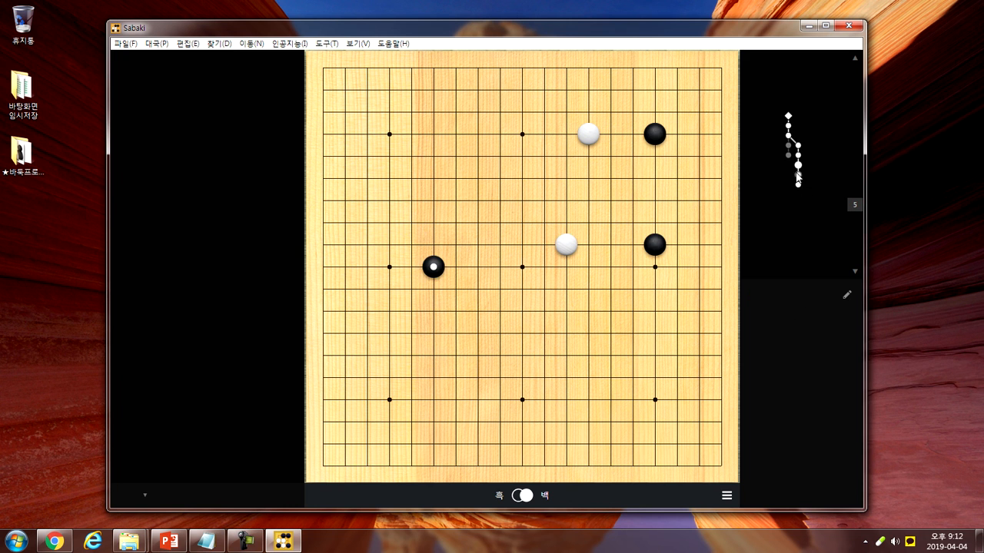
{"action": "left_click", "coordinate": [787, 124]}
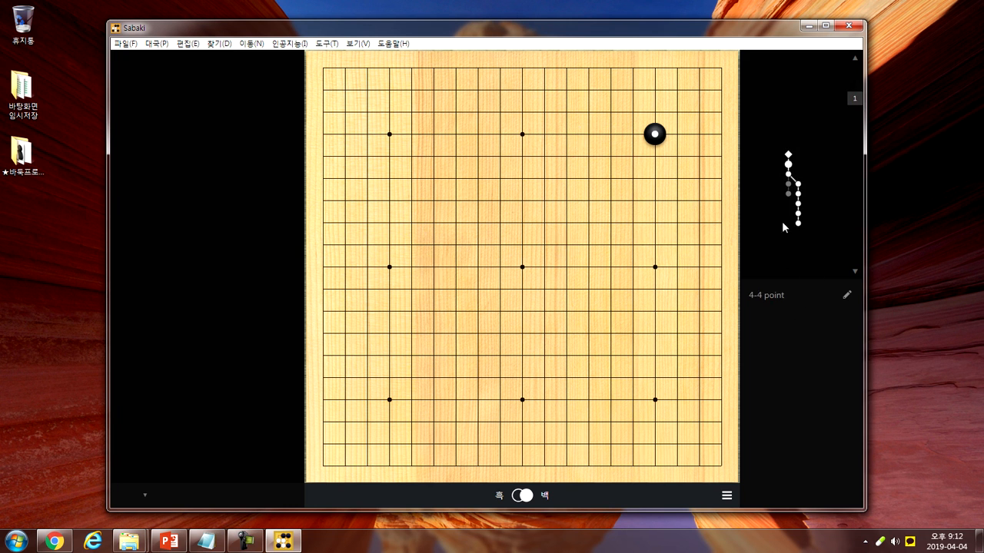
{"action": "left_click", "coordinate": [789, 188]}
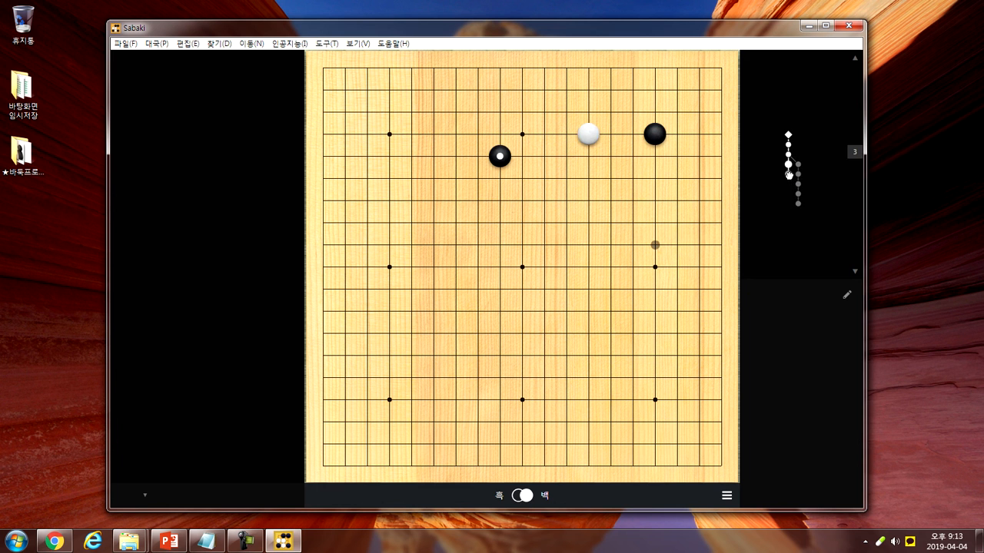
{"action": "left_click", "coordinate": [789, 188]}
{"action": "left_click", "coordinate": [796, 189]}
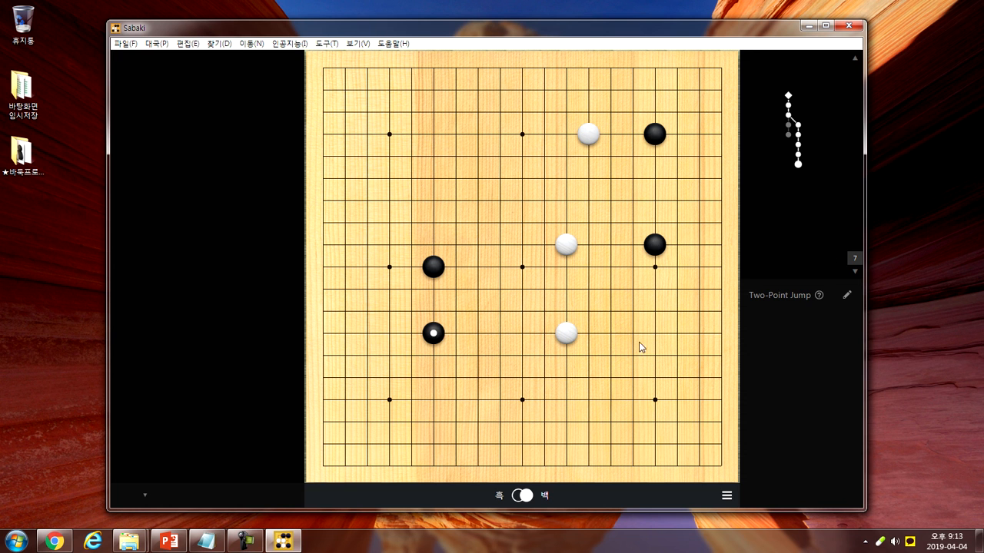
{"action": "mouse_move", "coordinate": [818, 297]}
{"action": "left_click", "coordinate": [358, 45]}
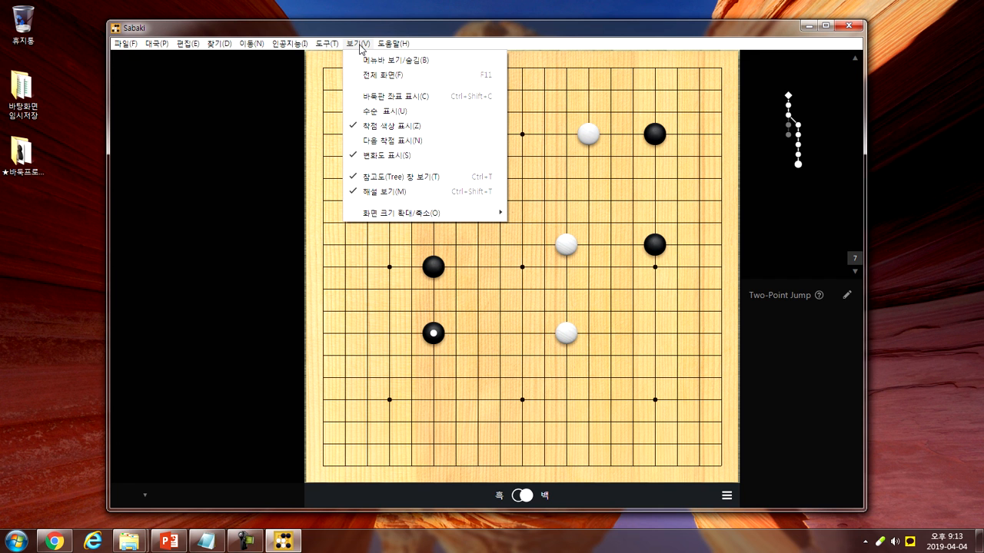
{"action": "mouse_move", "coordinate": [336, 48]}
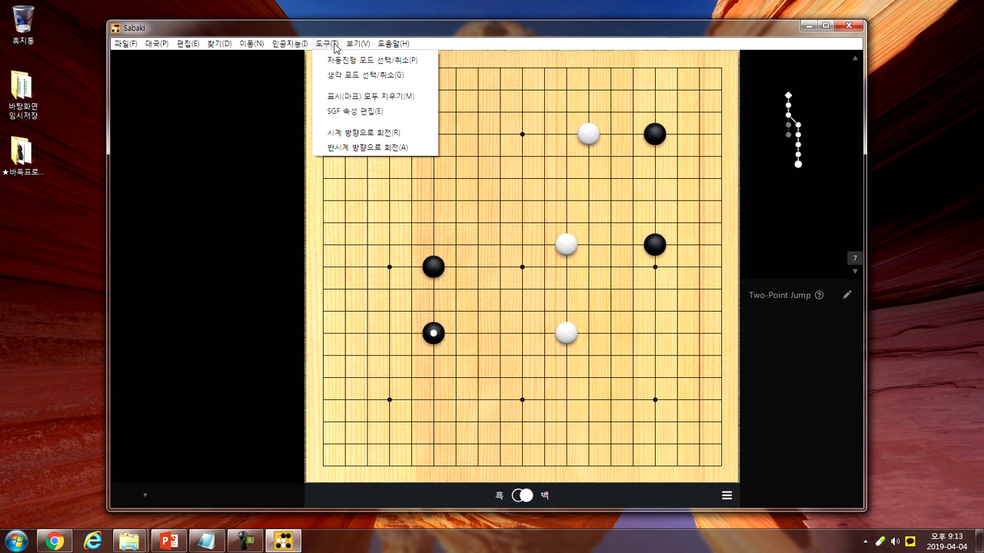
{"action": "mouse_move", "coordinate": [296, 46]}
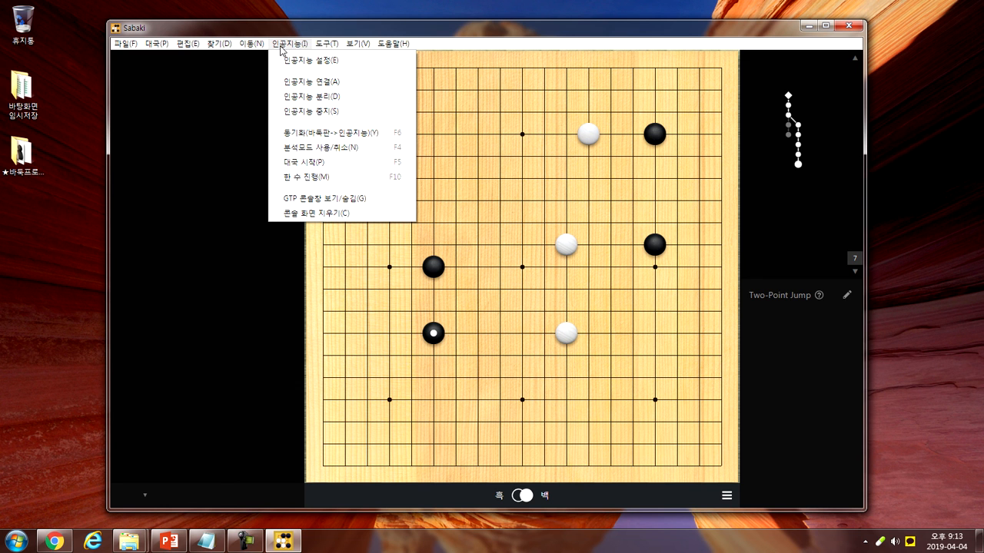
{"action": "mouse_move", "coordinate": [251, 49]}
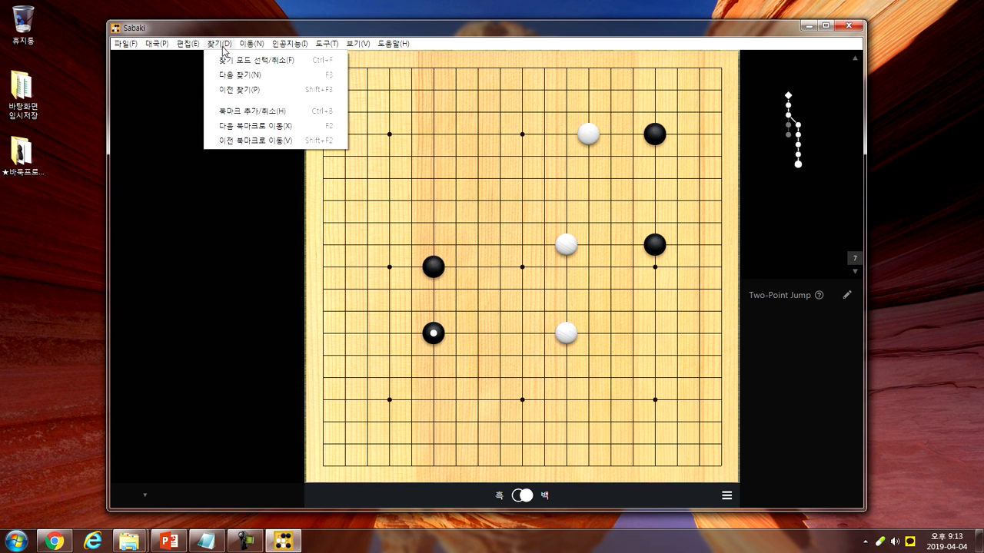
{"action": "mouse_move", "coordinate": [197, 49]}
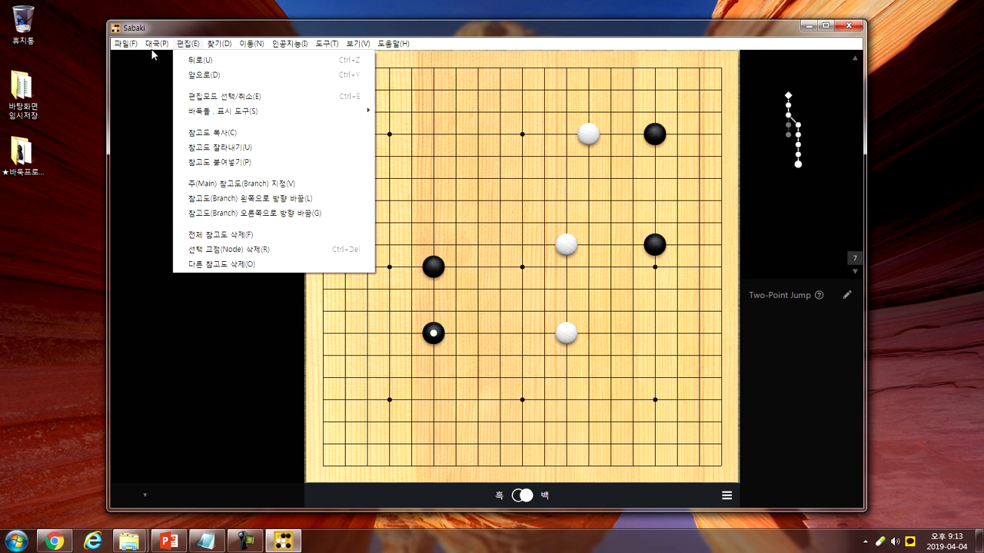
{"action": "mouse_move", "coordinate": [159, 48]}
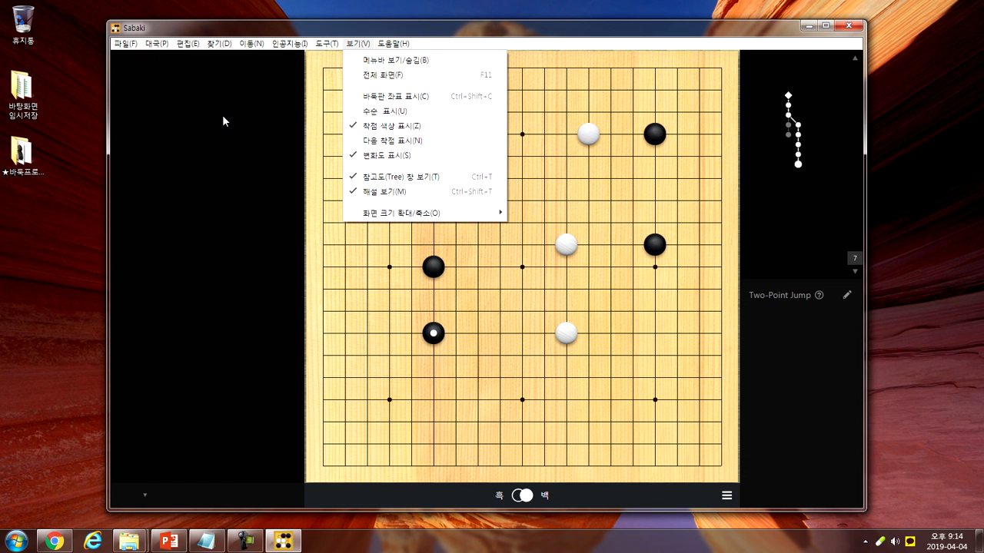
{"action": "mouse_move", "coordinate": [393, 44]}
{"action": "left_click", "coordinate": [472, 30]}
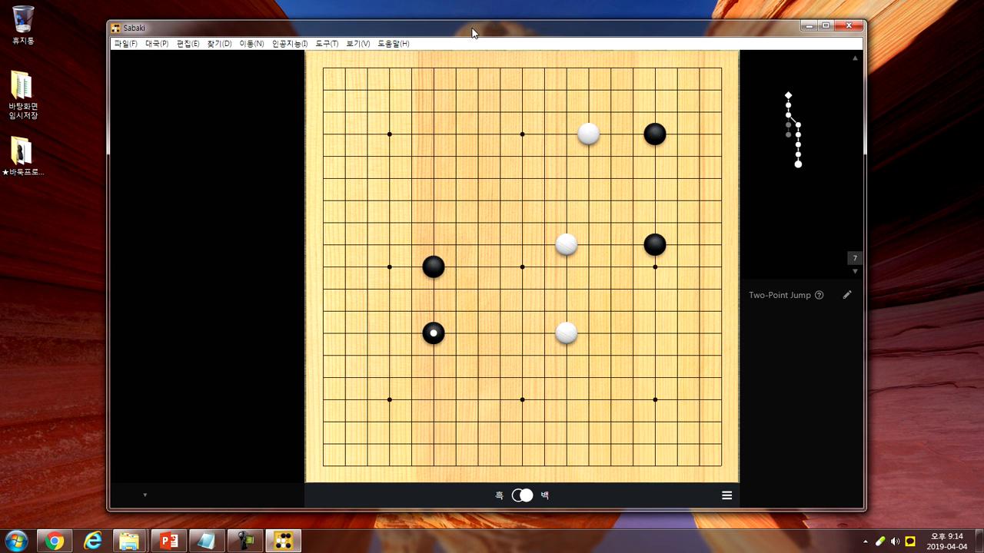
Hide the commentary (해설 보기) and the game tree (참고도(Tree) 창 보기), and reposition the Sabaki window.
{"action": "left_click", "coordinate": [358, 44]}
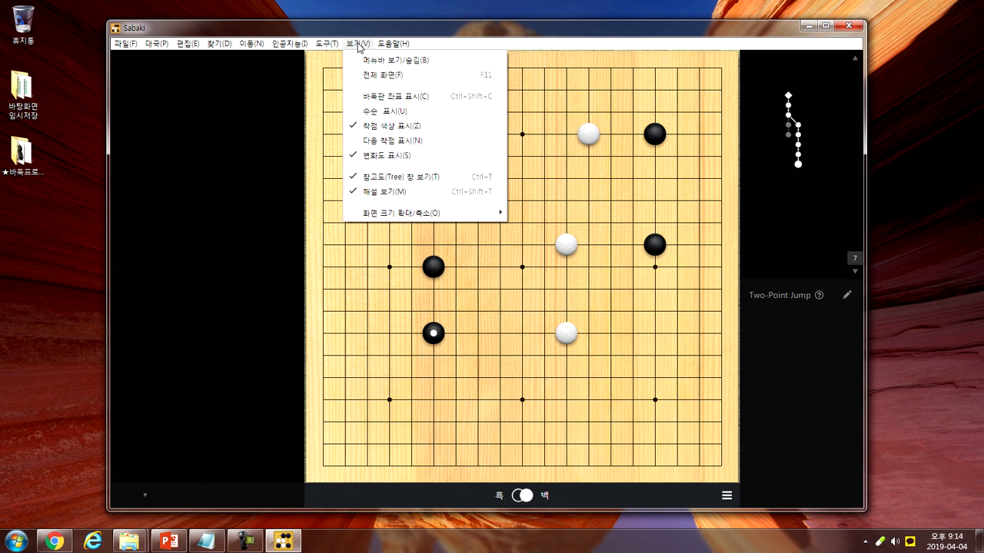
{"action": "left_click", "coordinate": [411, 193]}
{"action": "left_click", "coordinate": [352, 44]}
{"action": "left_click", "coordinate": [396, 178]}
{"action": "left_click_drag", "start_coordinate": [505, 33], "coordinate": [534, 20]}
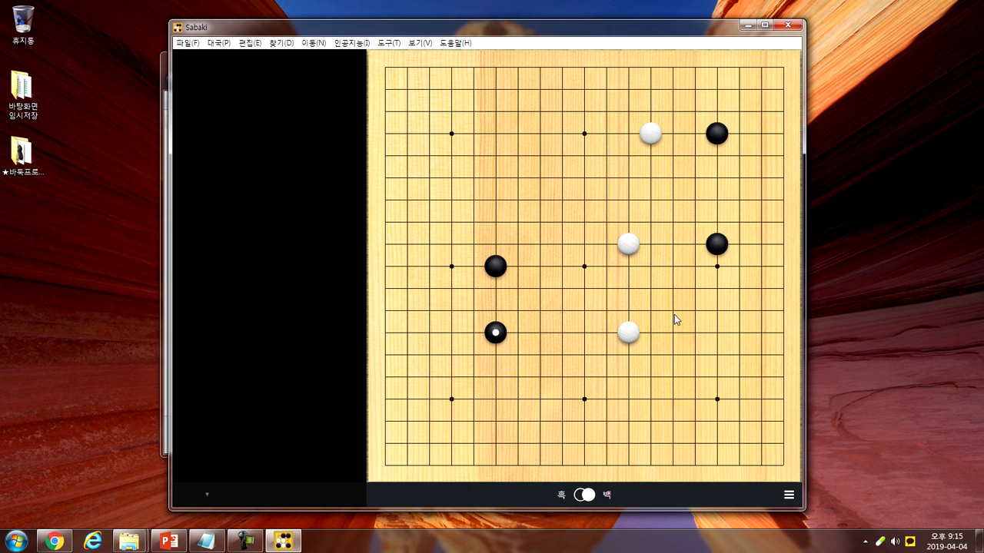
Delete the last three moves one by one from the board: black F7, white M7 and black F10.
{"action": "left_click", "coordinate": [496, 332]}
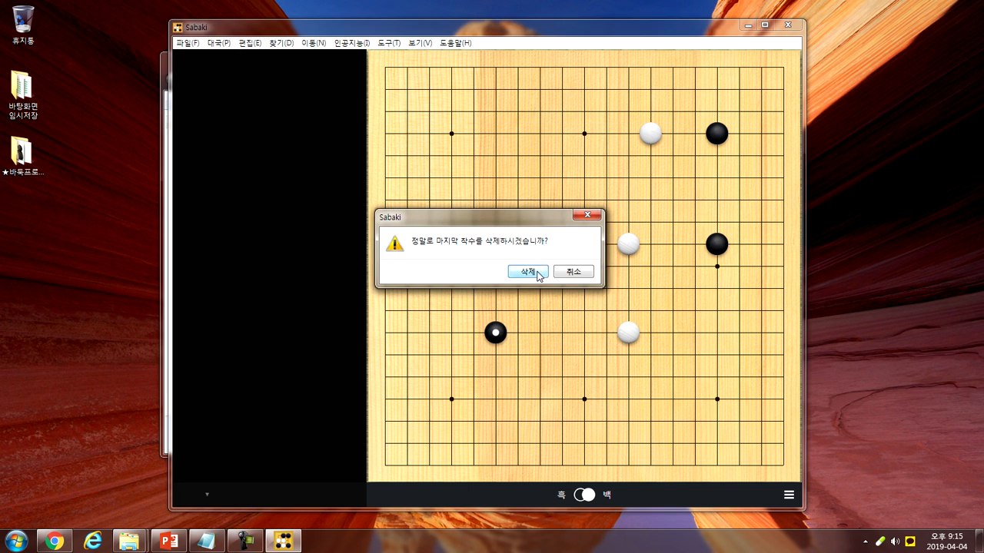
{"action": "left_click", "coordinate": [527, 271]}
{"action": "left_click", "coordinate": [628, 335]}
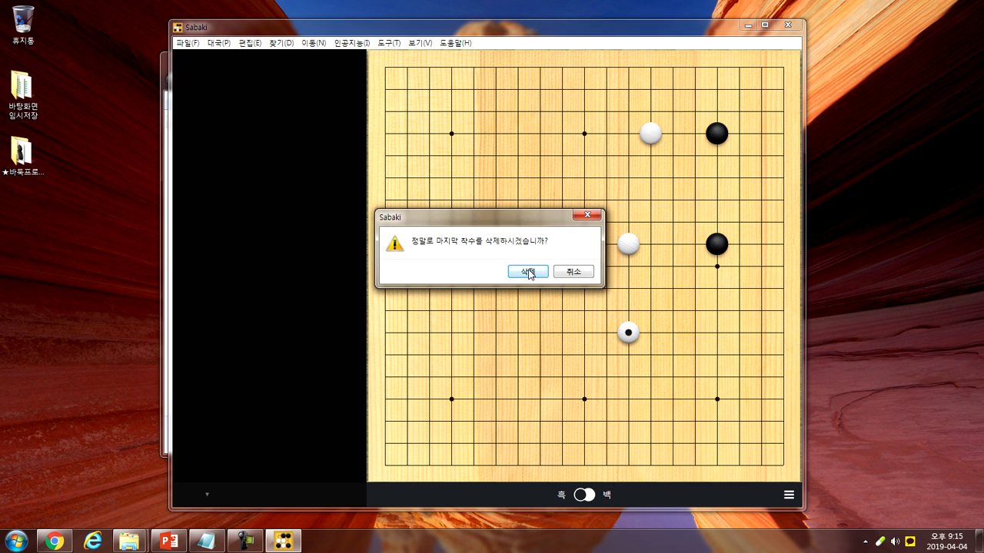
{"action": "left_click", "coordinate": [527, 271]}
{"action": "left_click", "coordinate": [500, 266]}
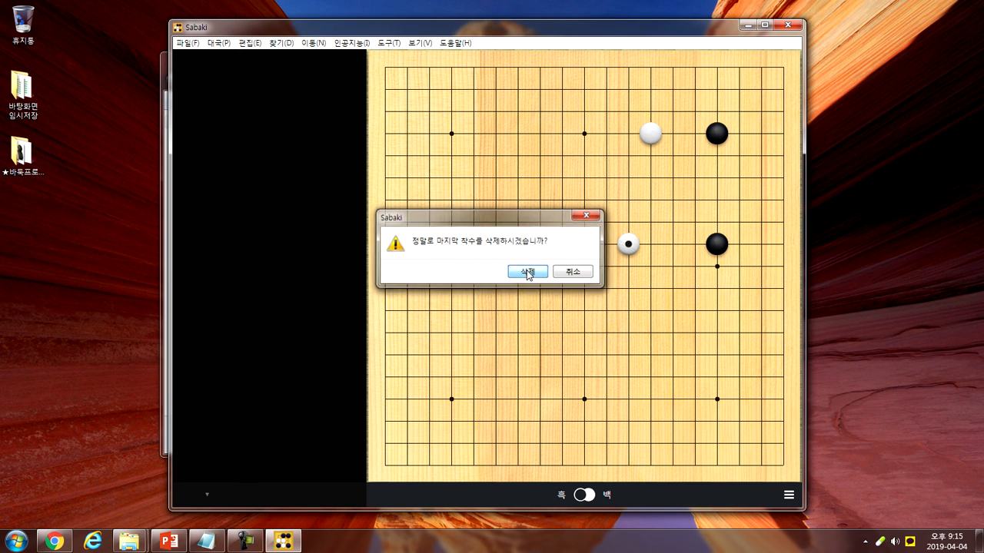
{"action": "left_click", "coordinate": [527, 271]}
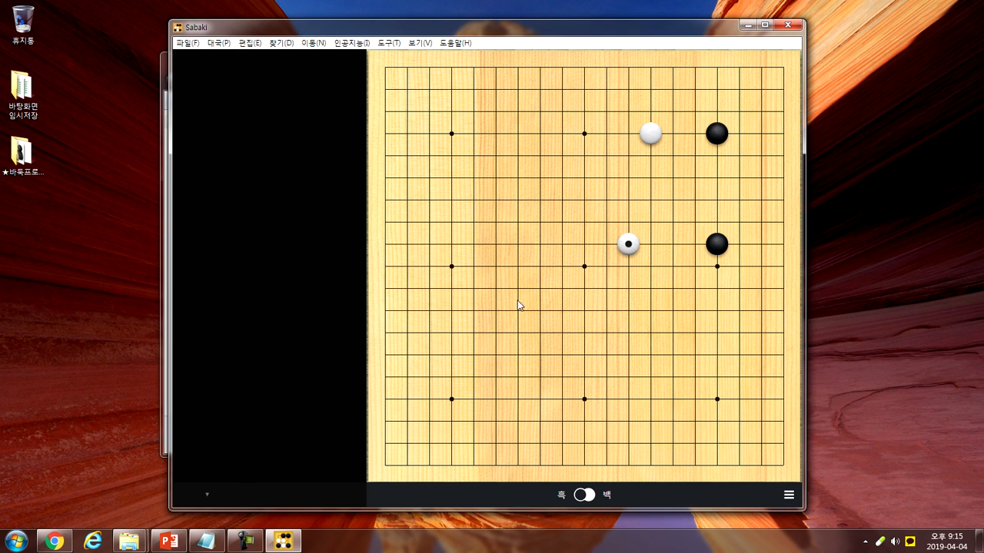